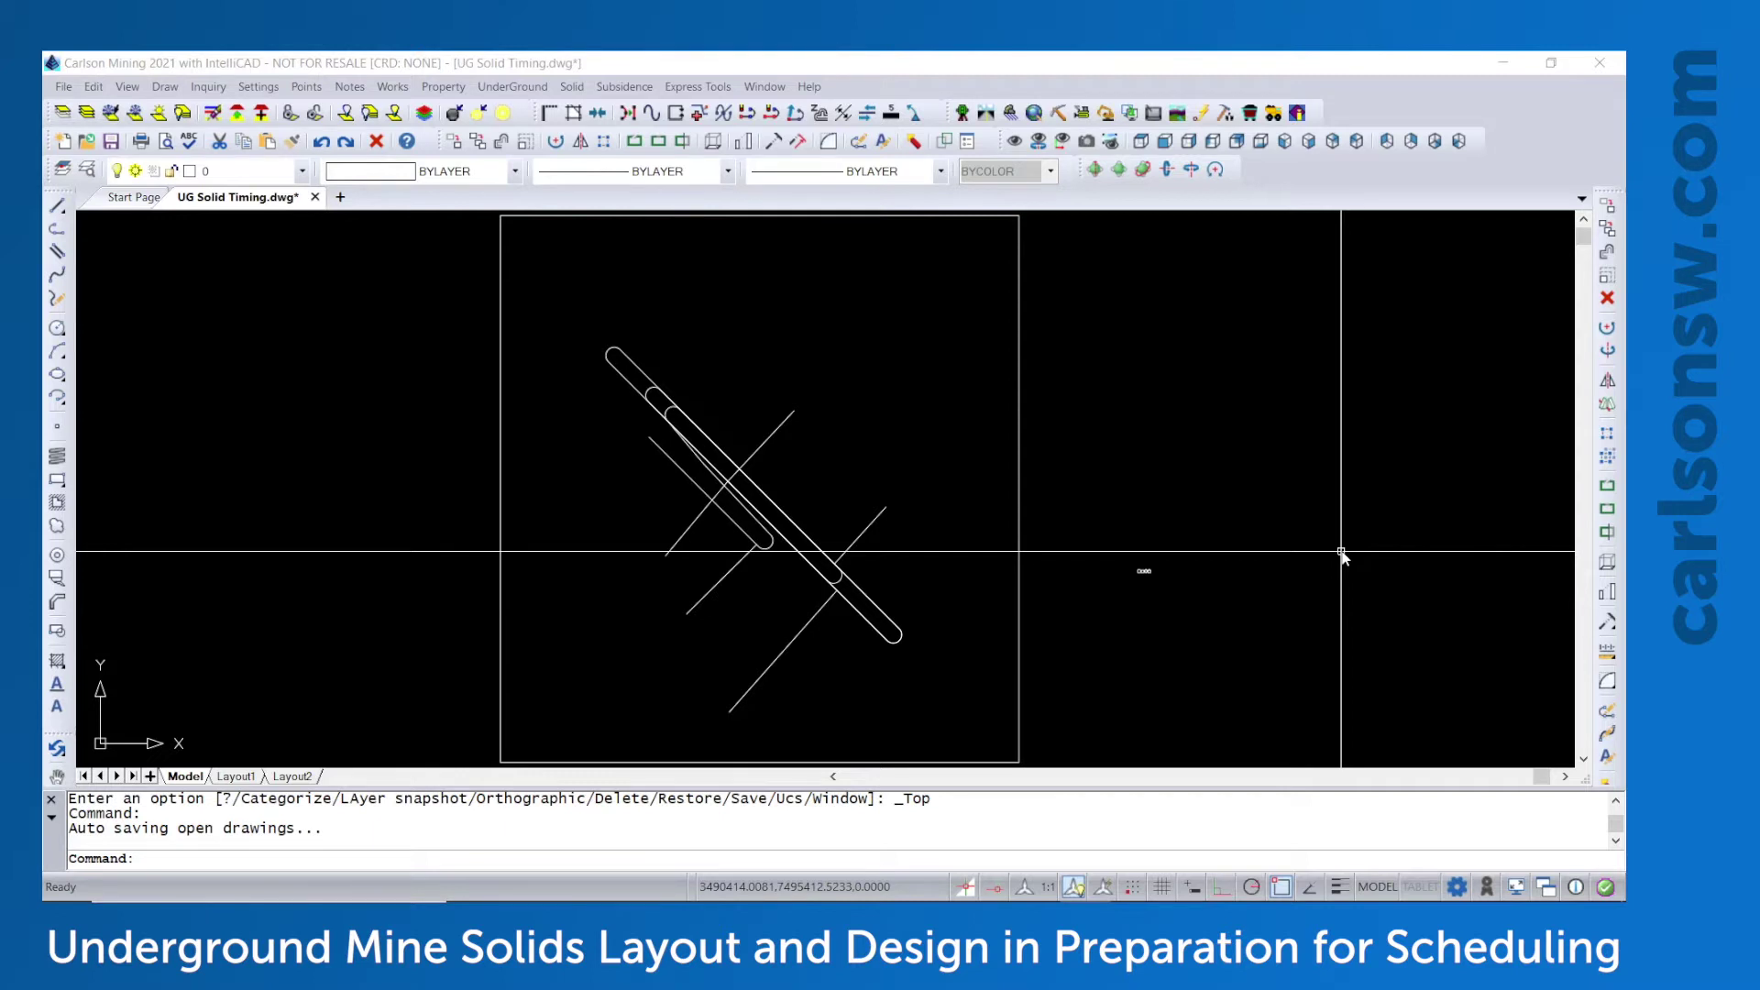
Orbit the tunnel solids in 3D, then return to the Top plan view
click(1118, 170)
drag(845, 697, 792, 624)
click(1141, 142)
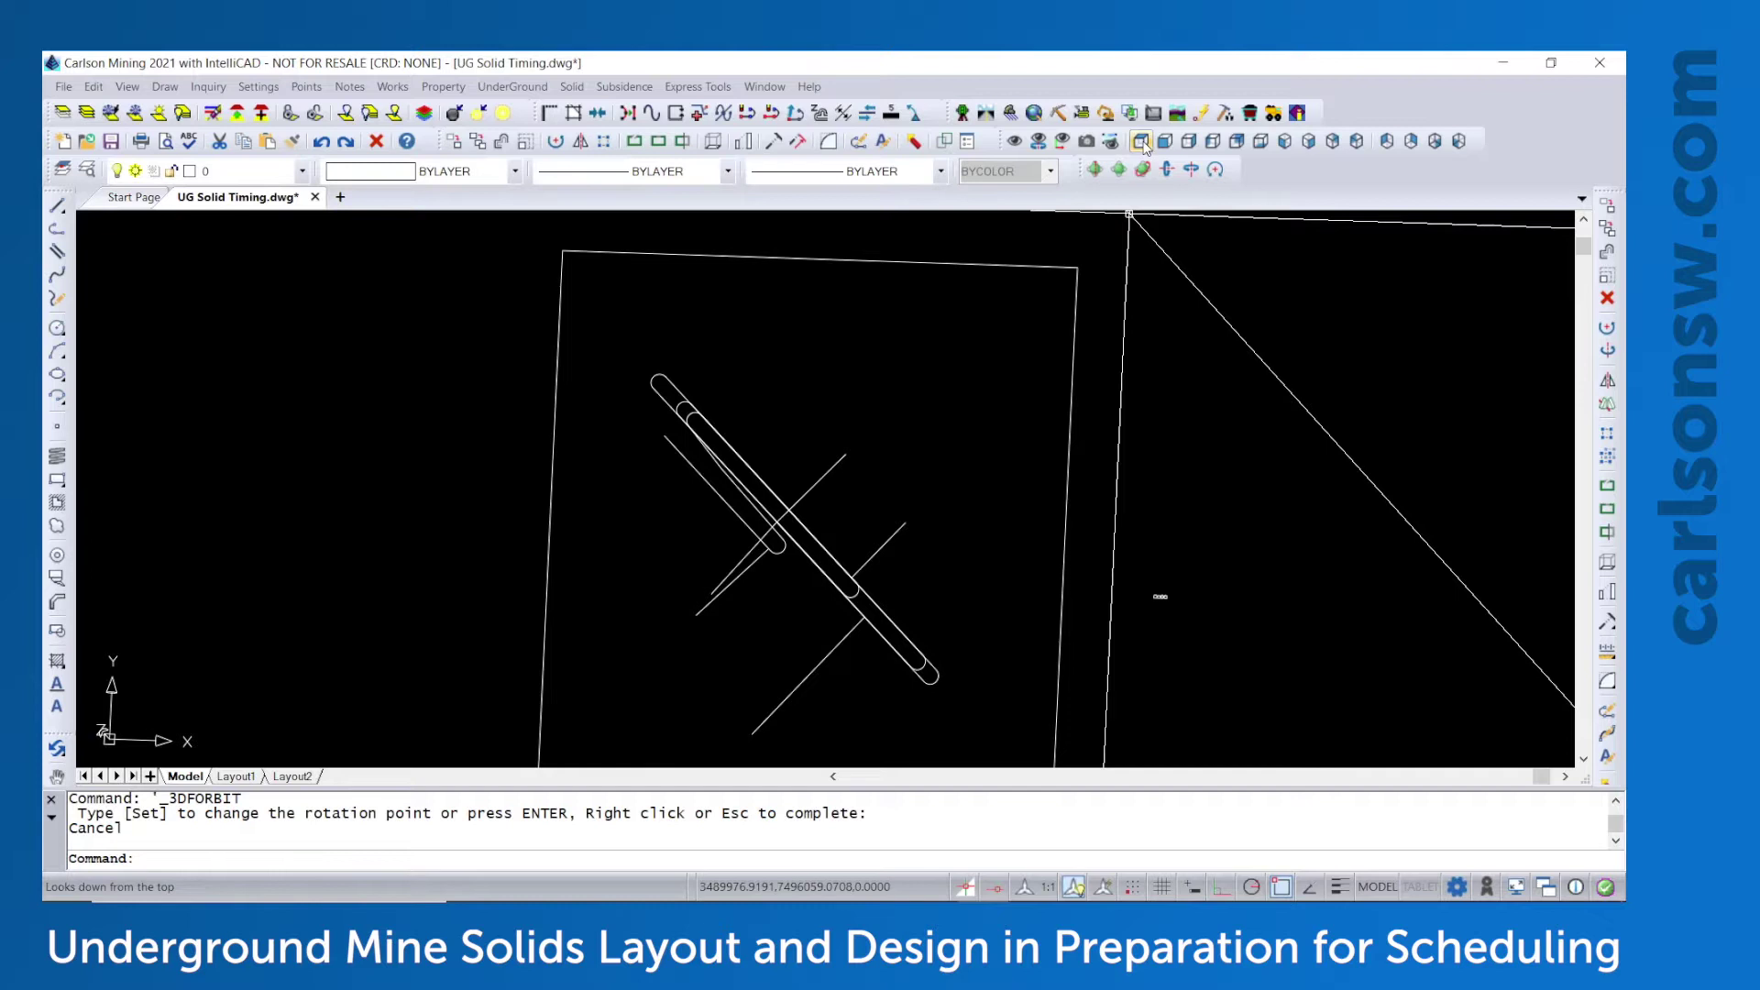
Draw a 166.05-long 3D polyline leg at elevation -262.16 from the upper drift endpoint
click(165, 86)
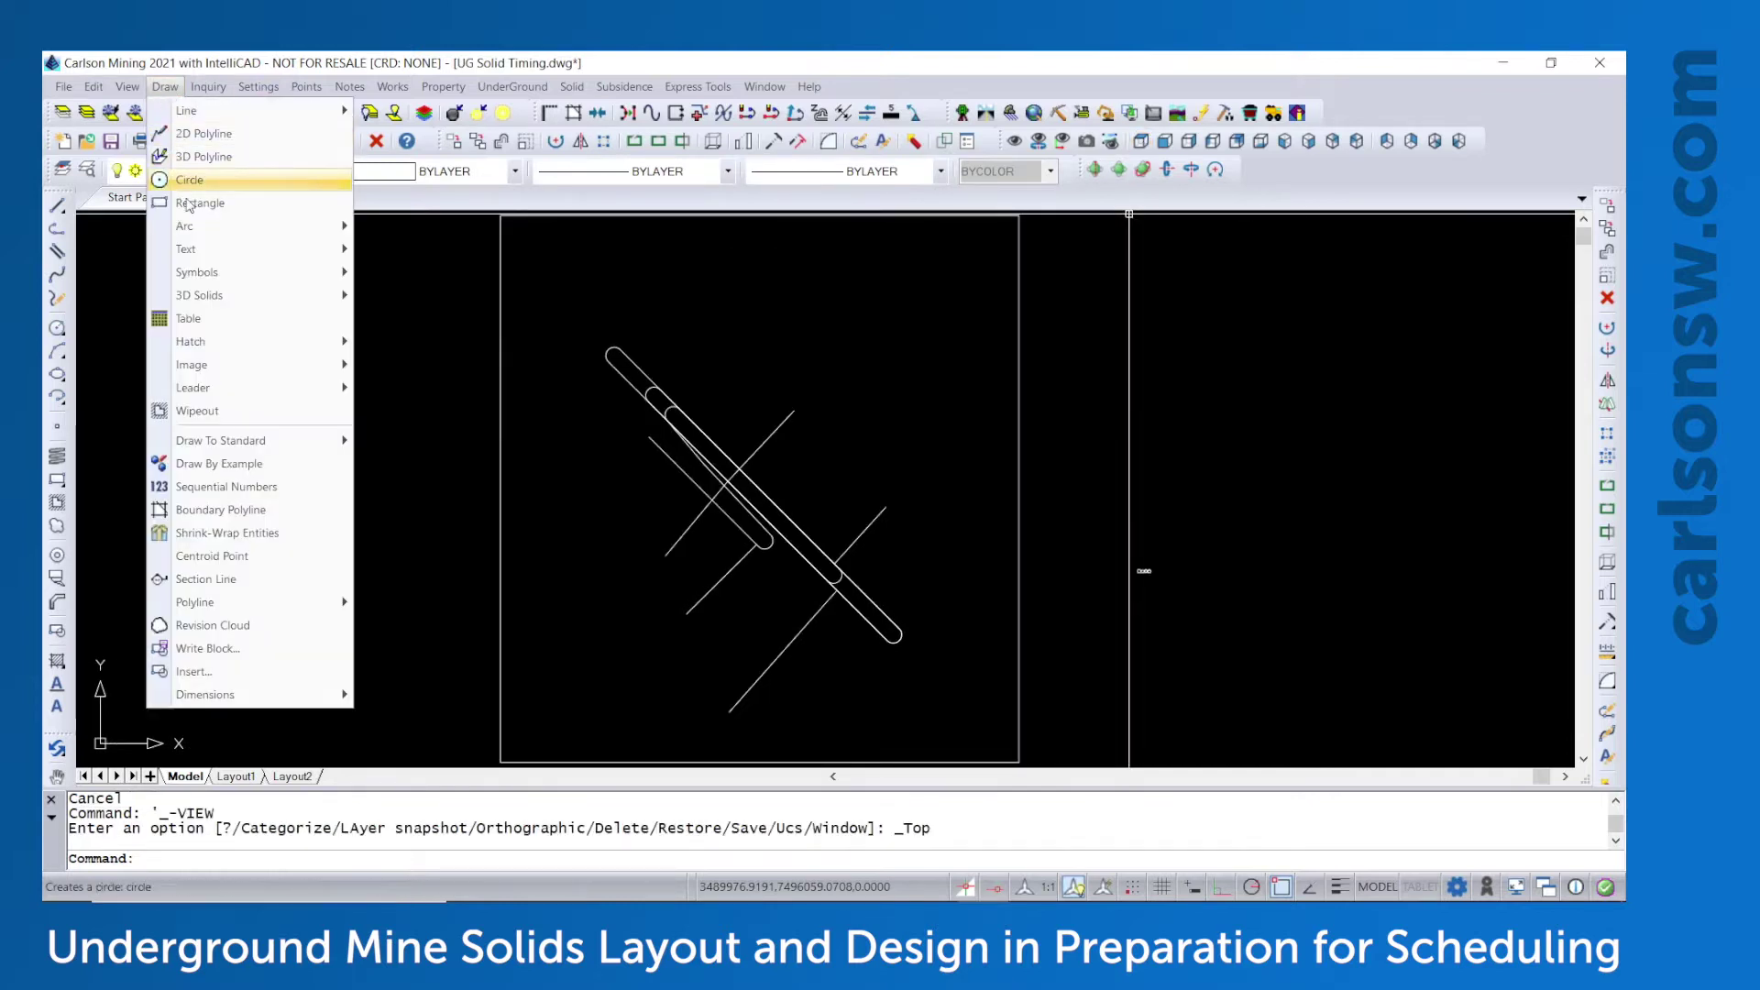
click(211, 158)
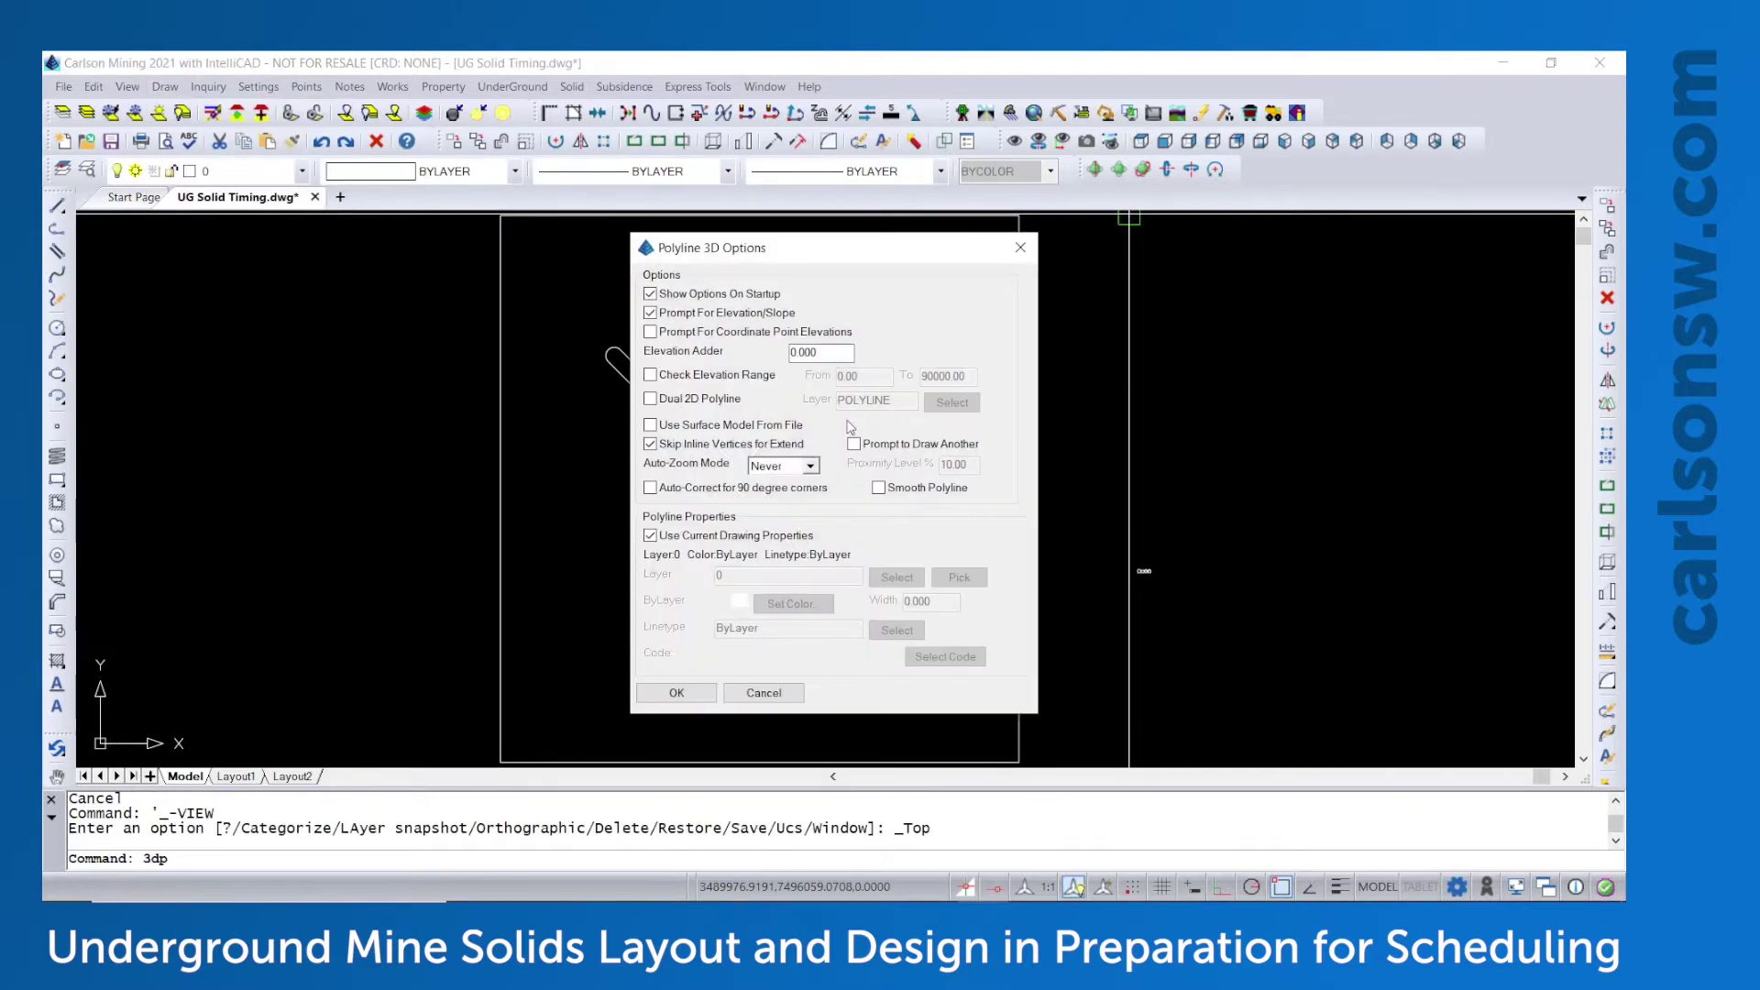
click(677, 693)
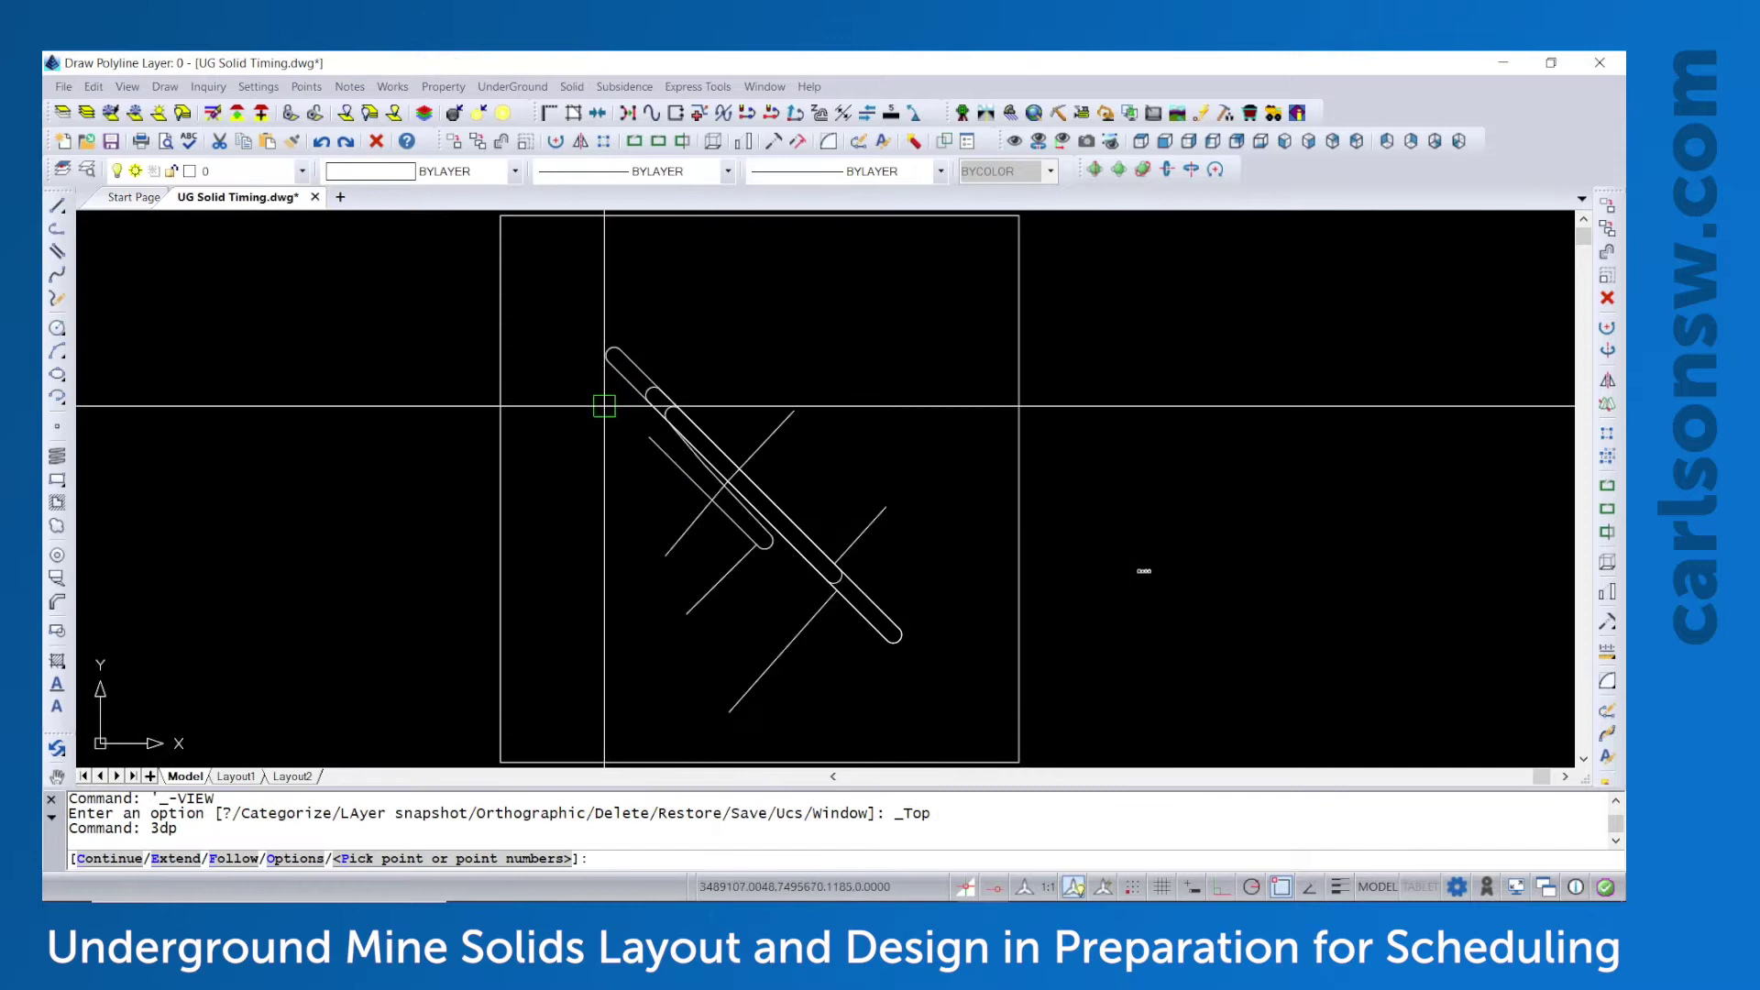
click(640, 370)
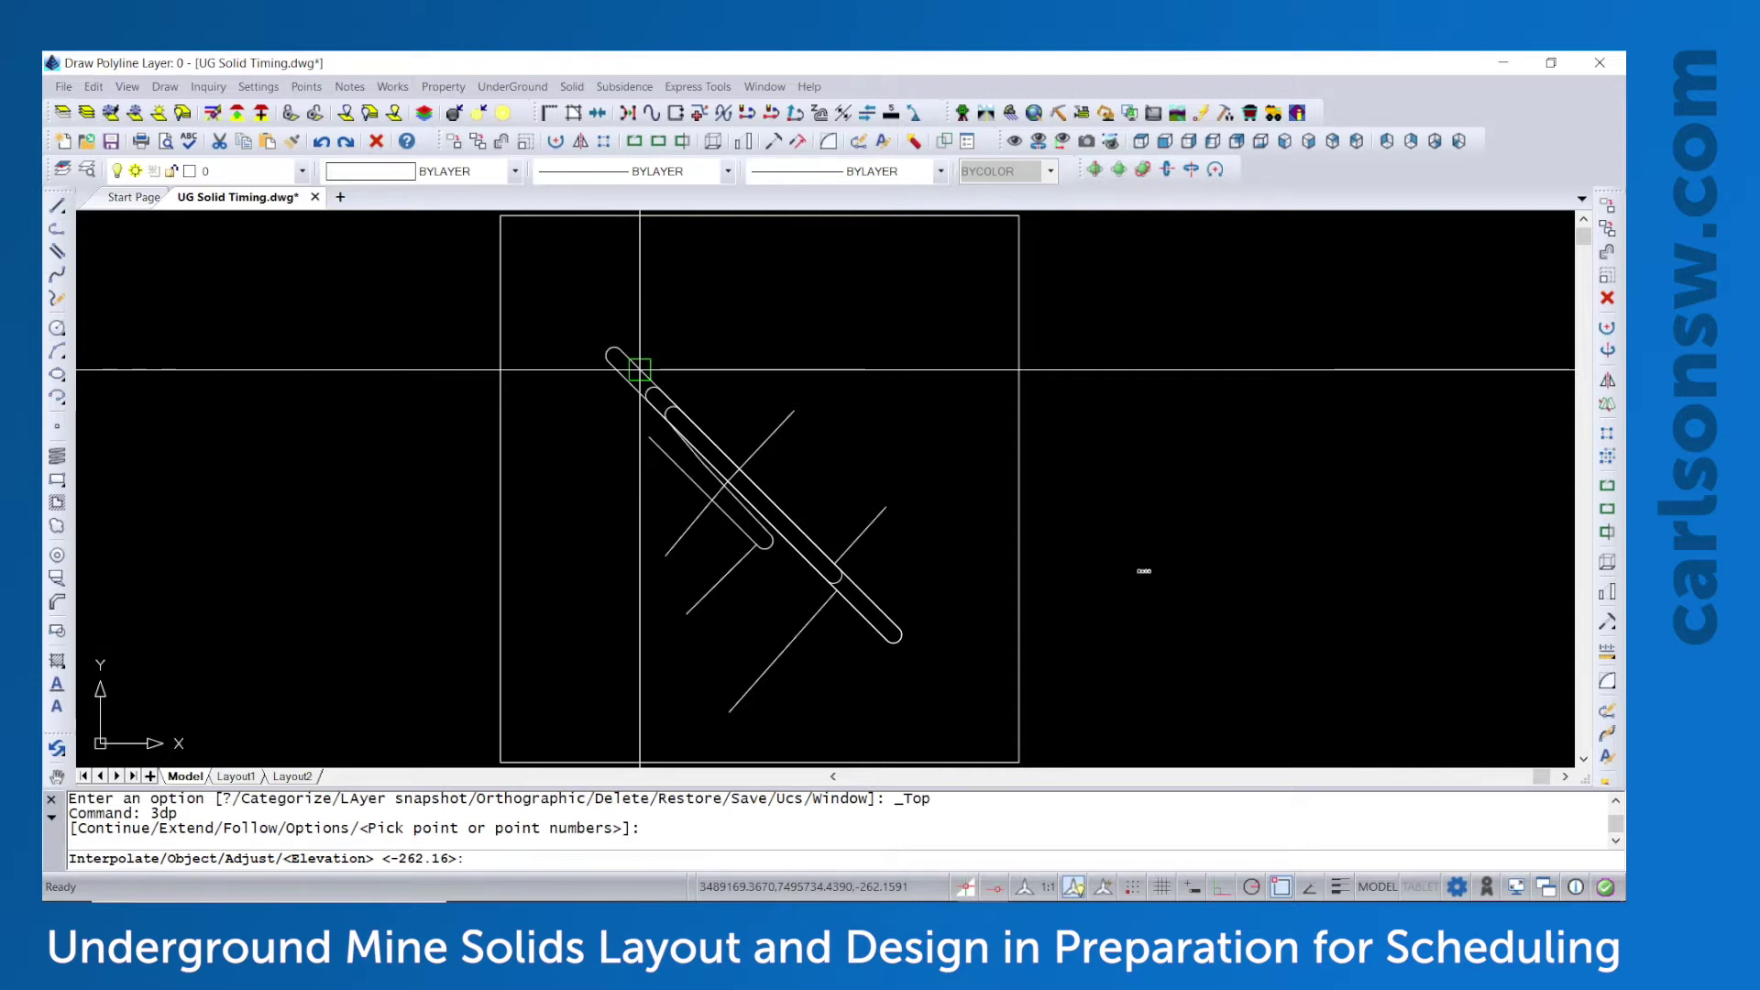
key(Return)
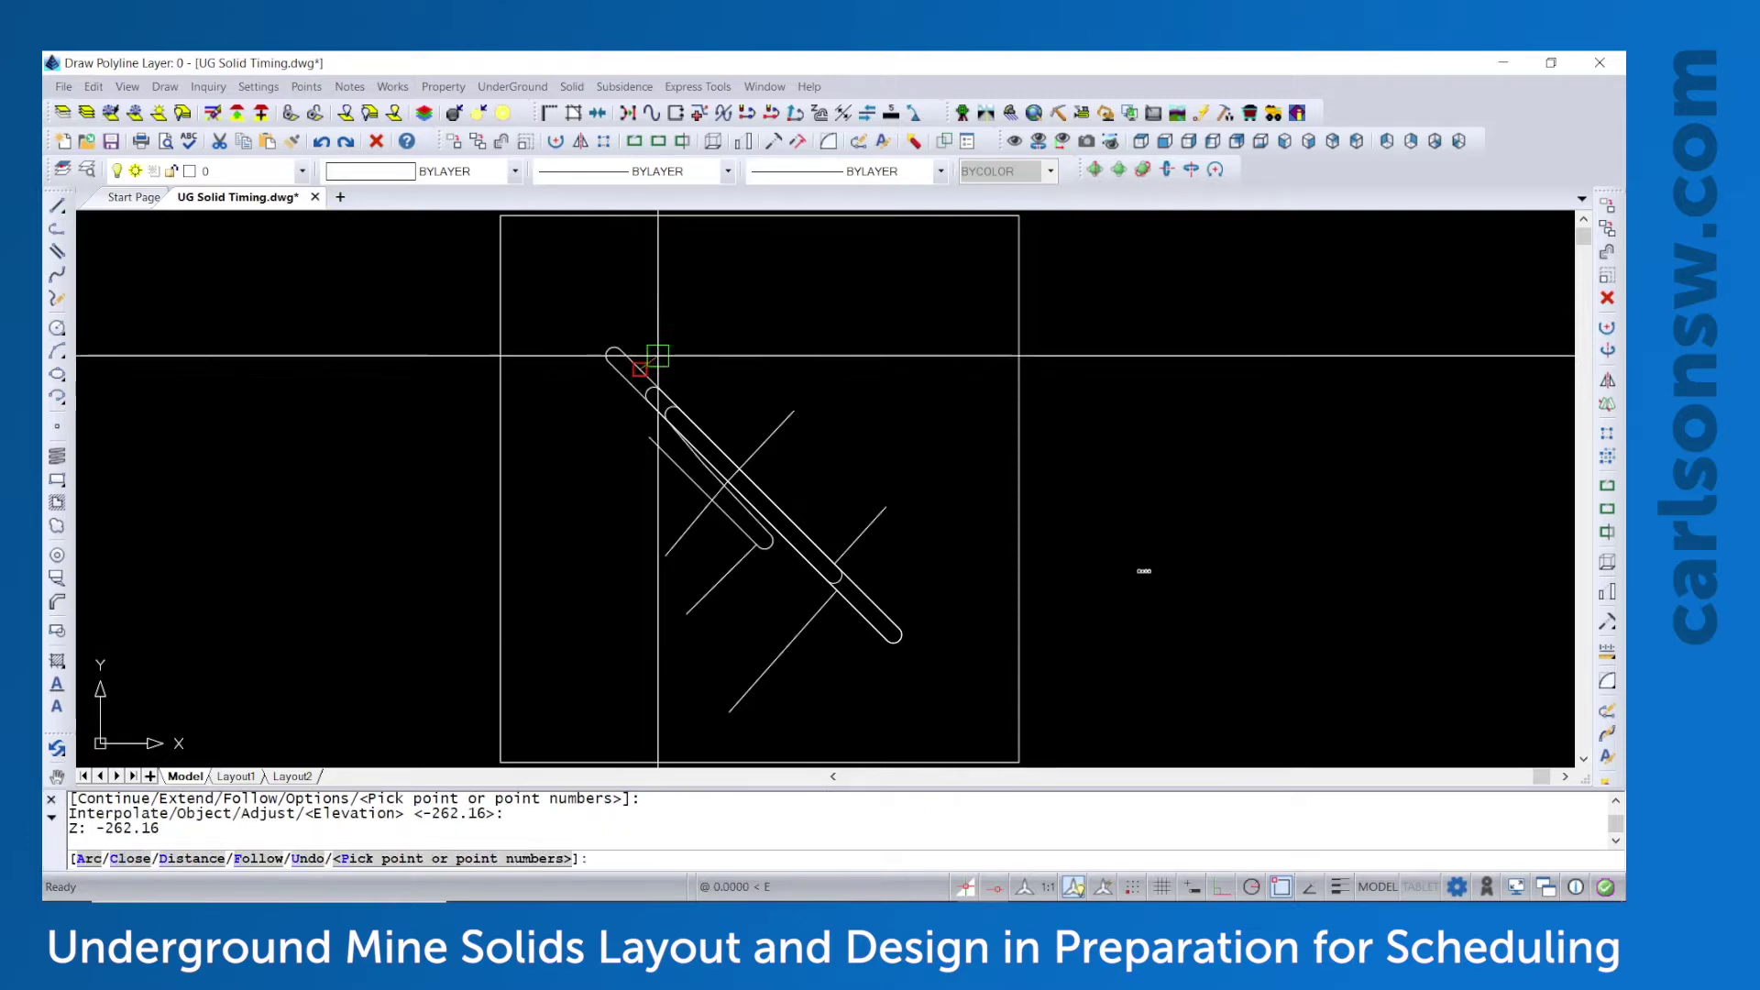
click(706, 303)
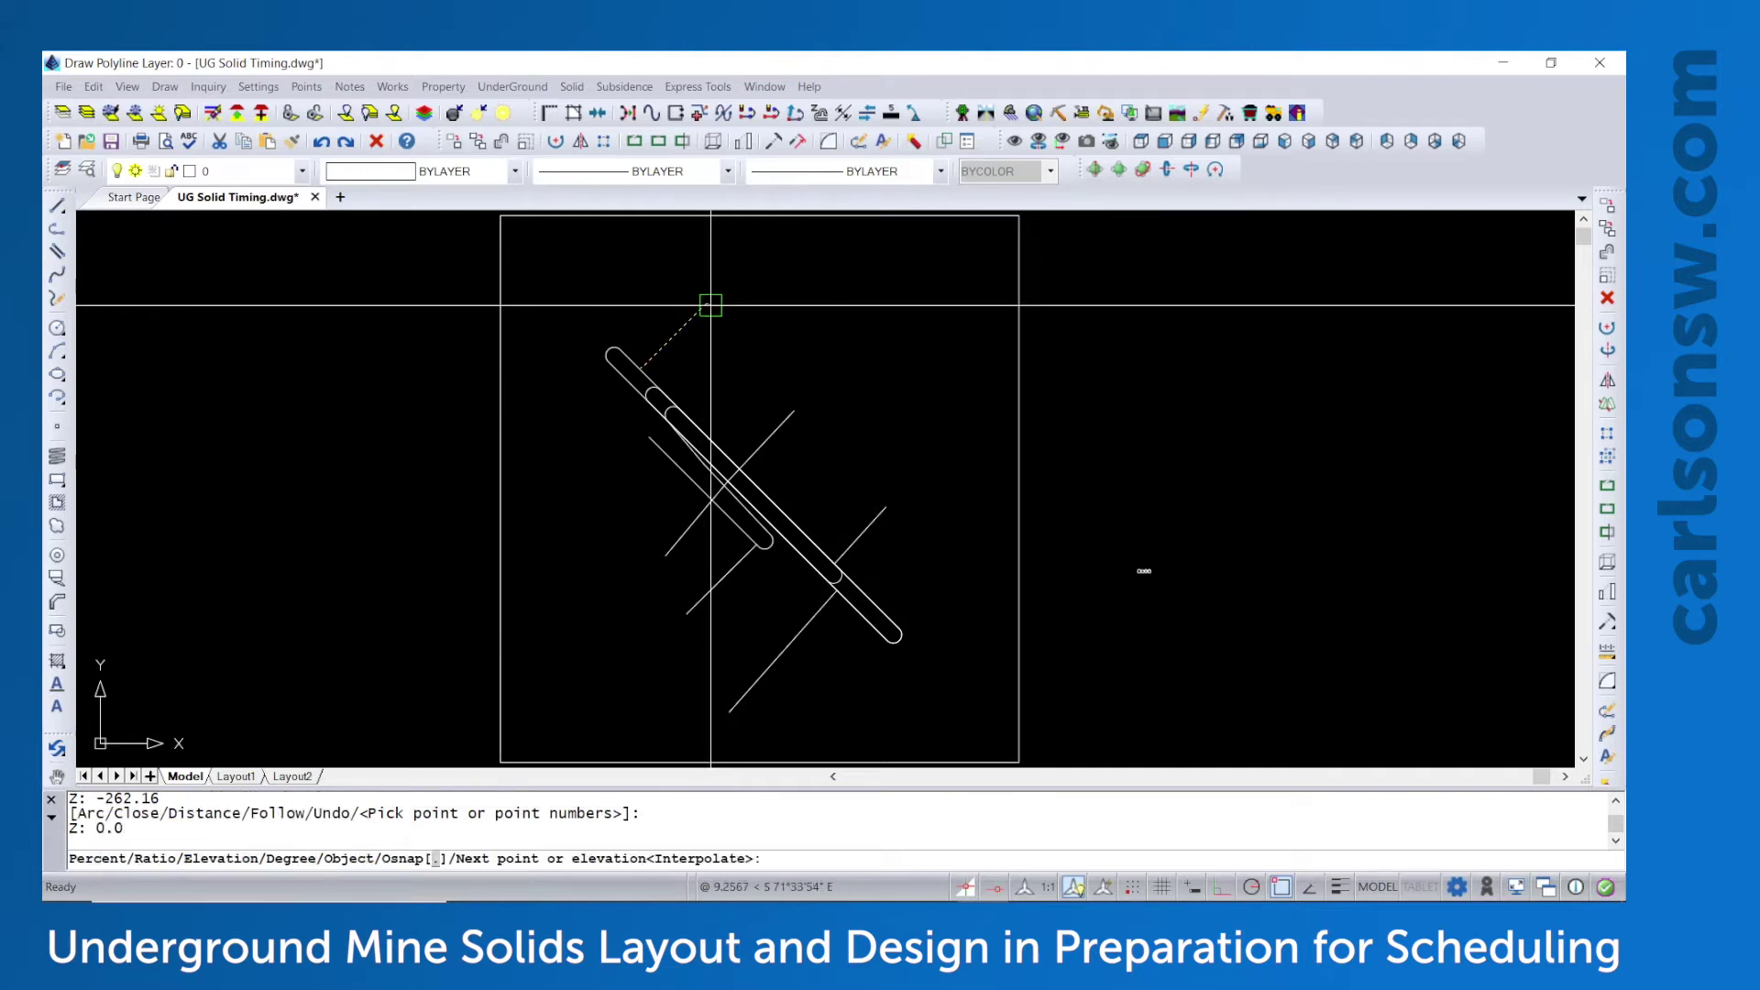
text(e)
key(Return)
key(Return)
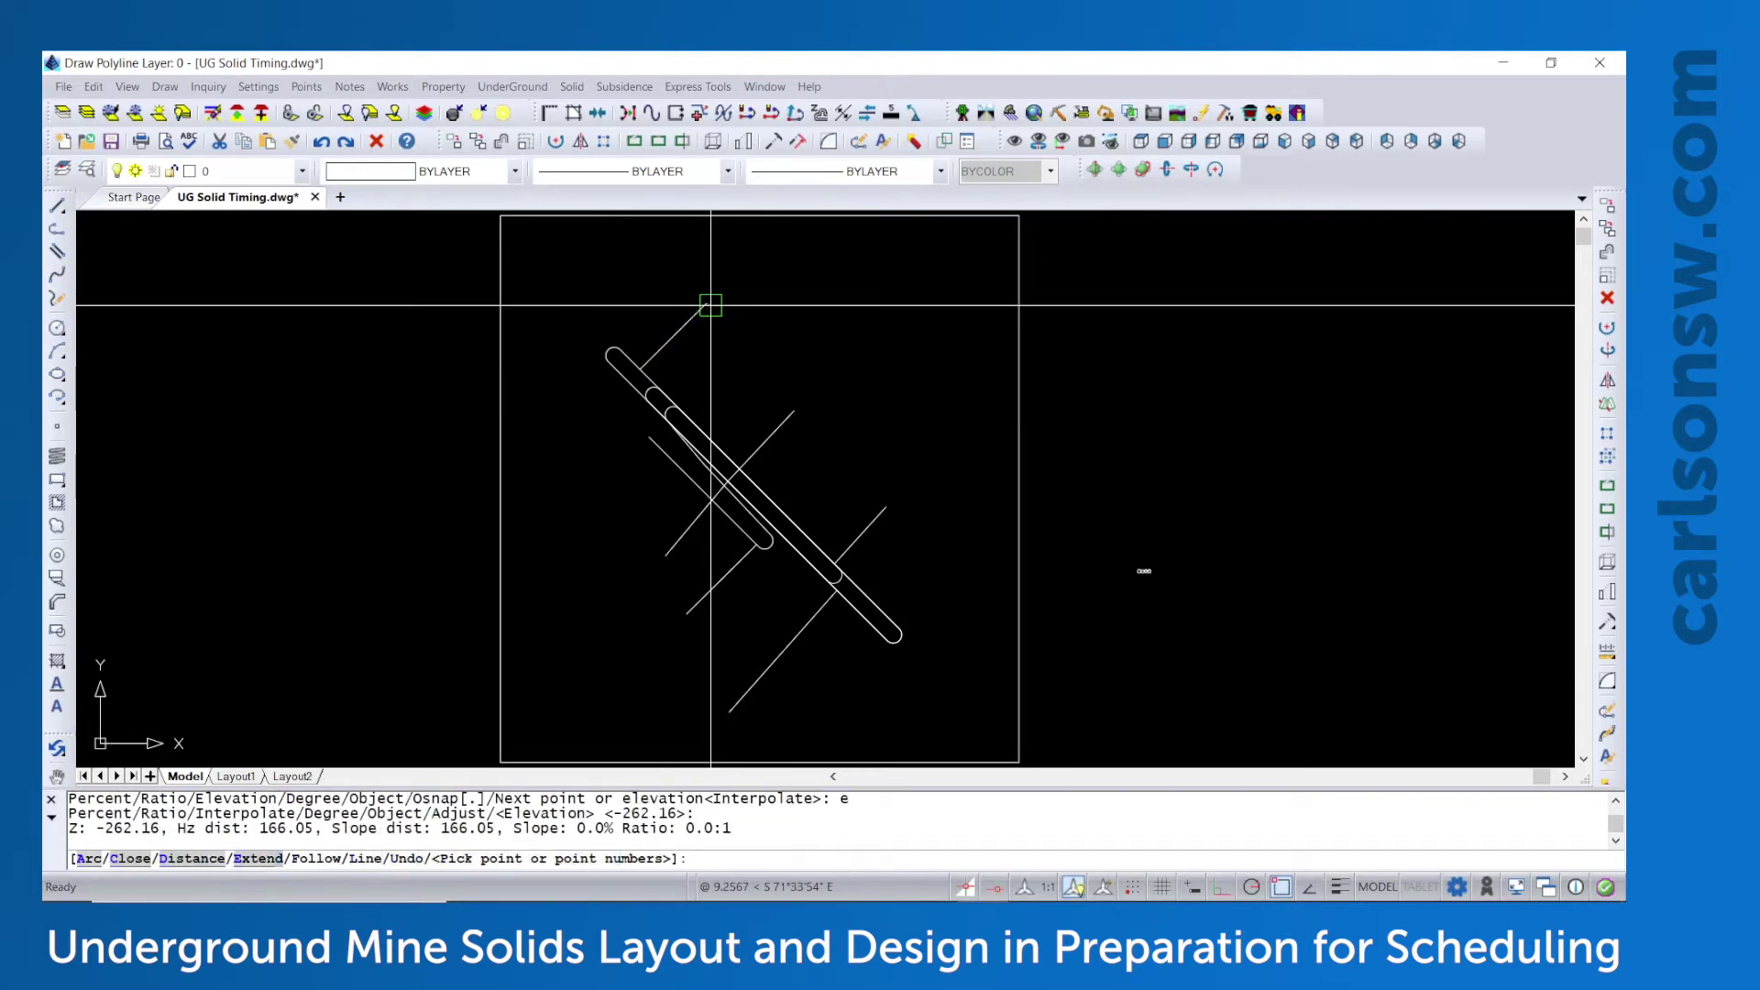
key(Return)
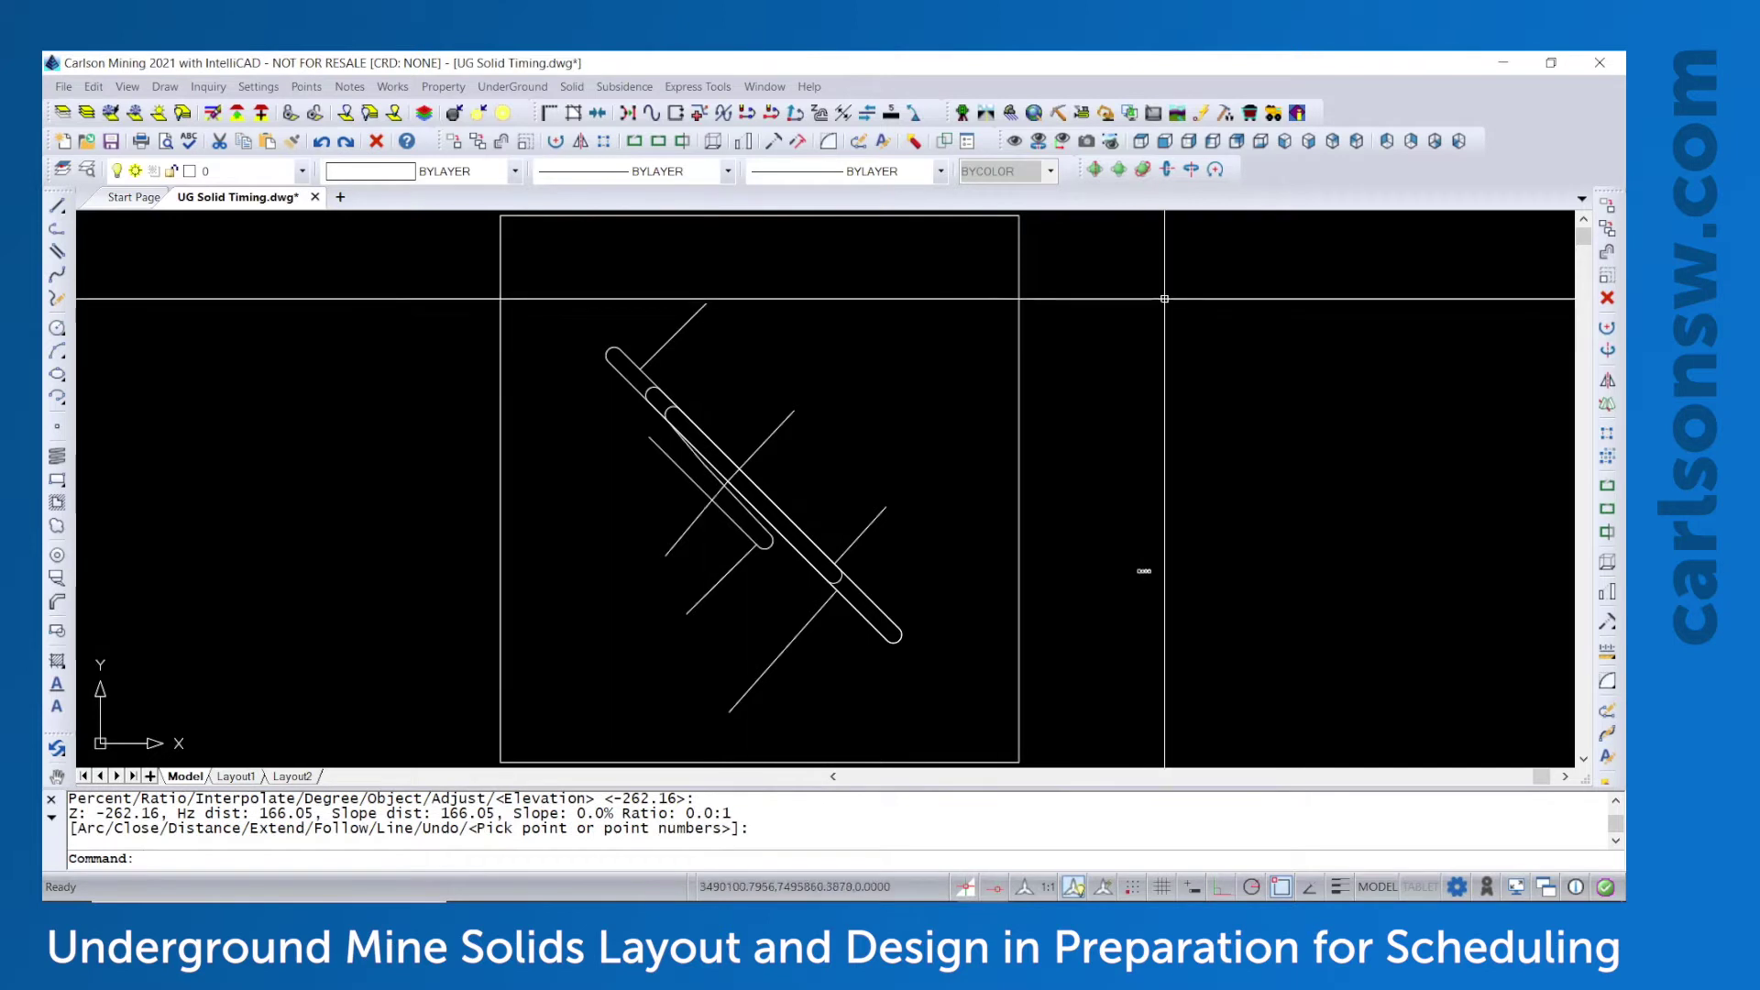
click(1118, 170)
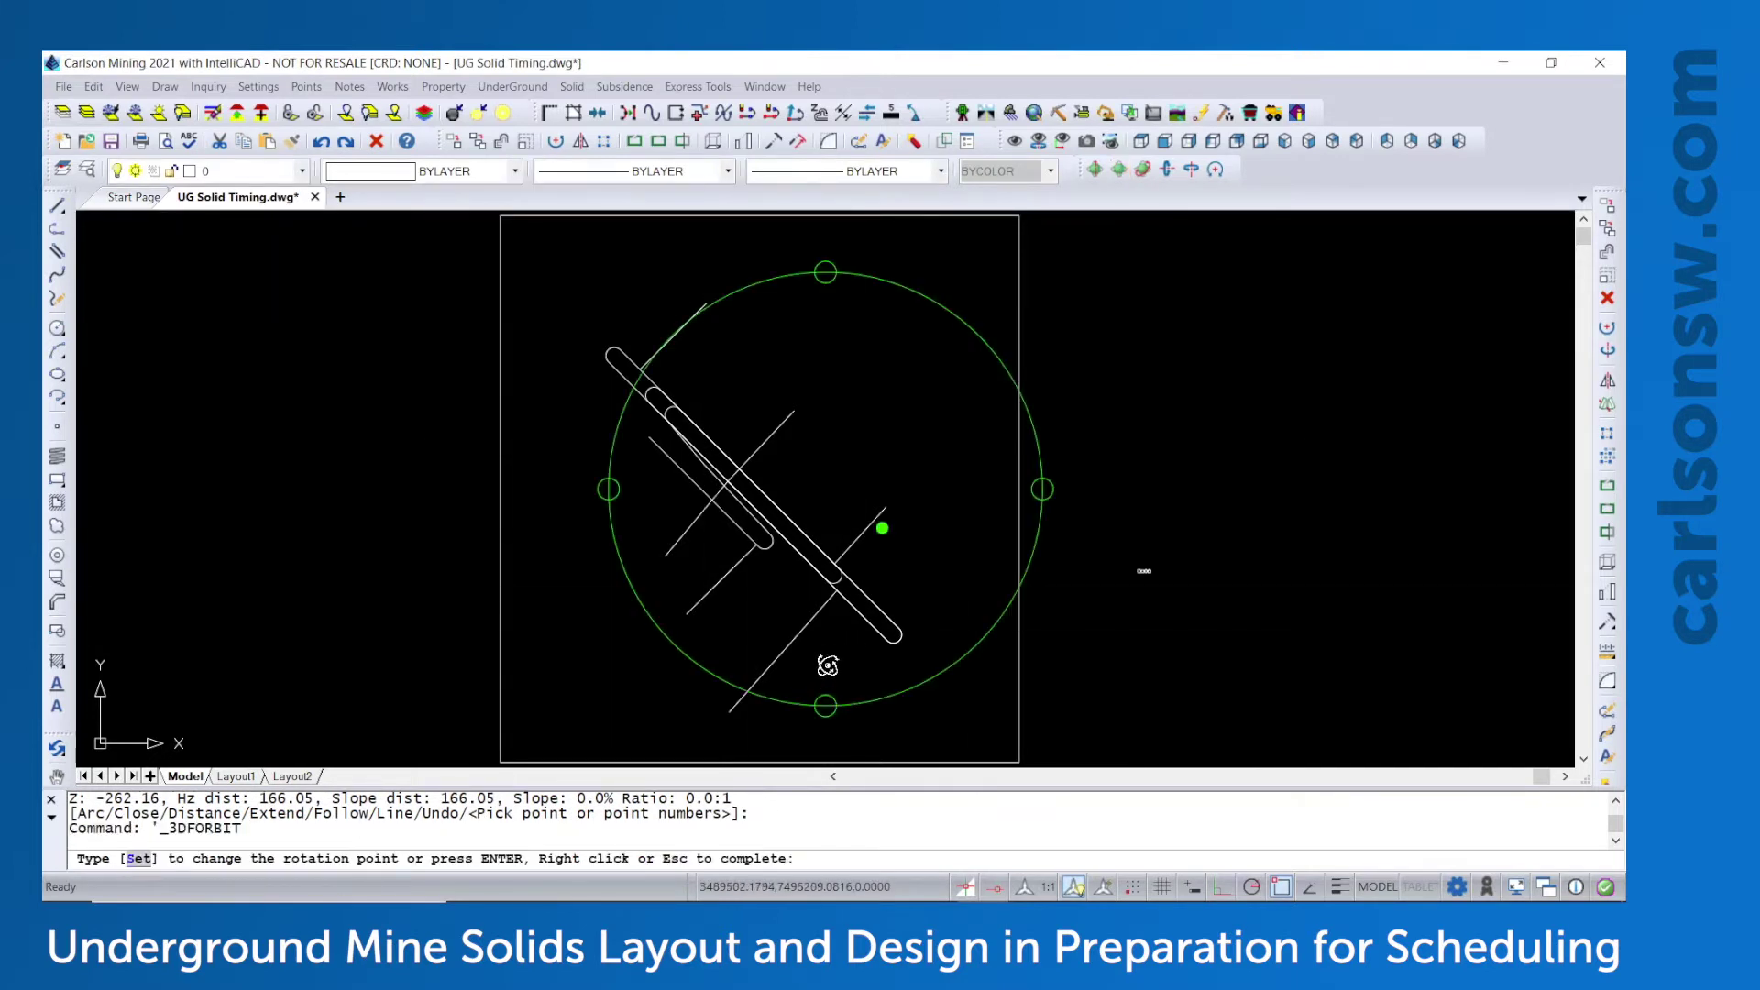
drag(829, 663, 871, 561)
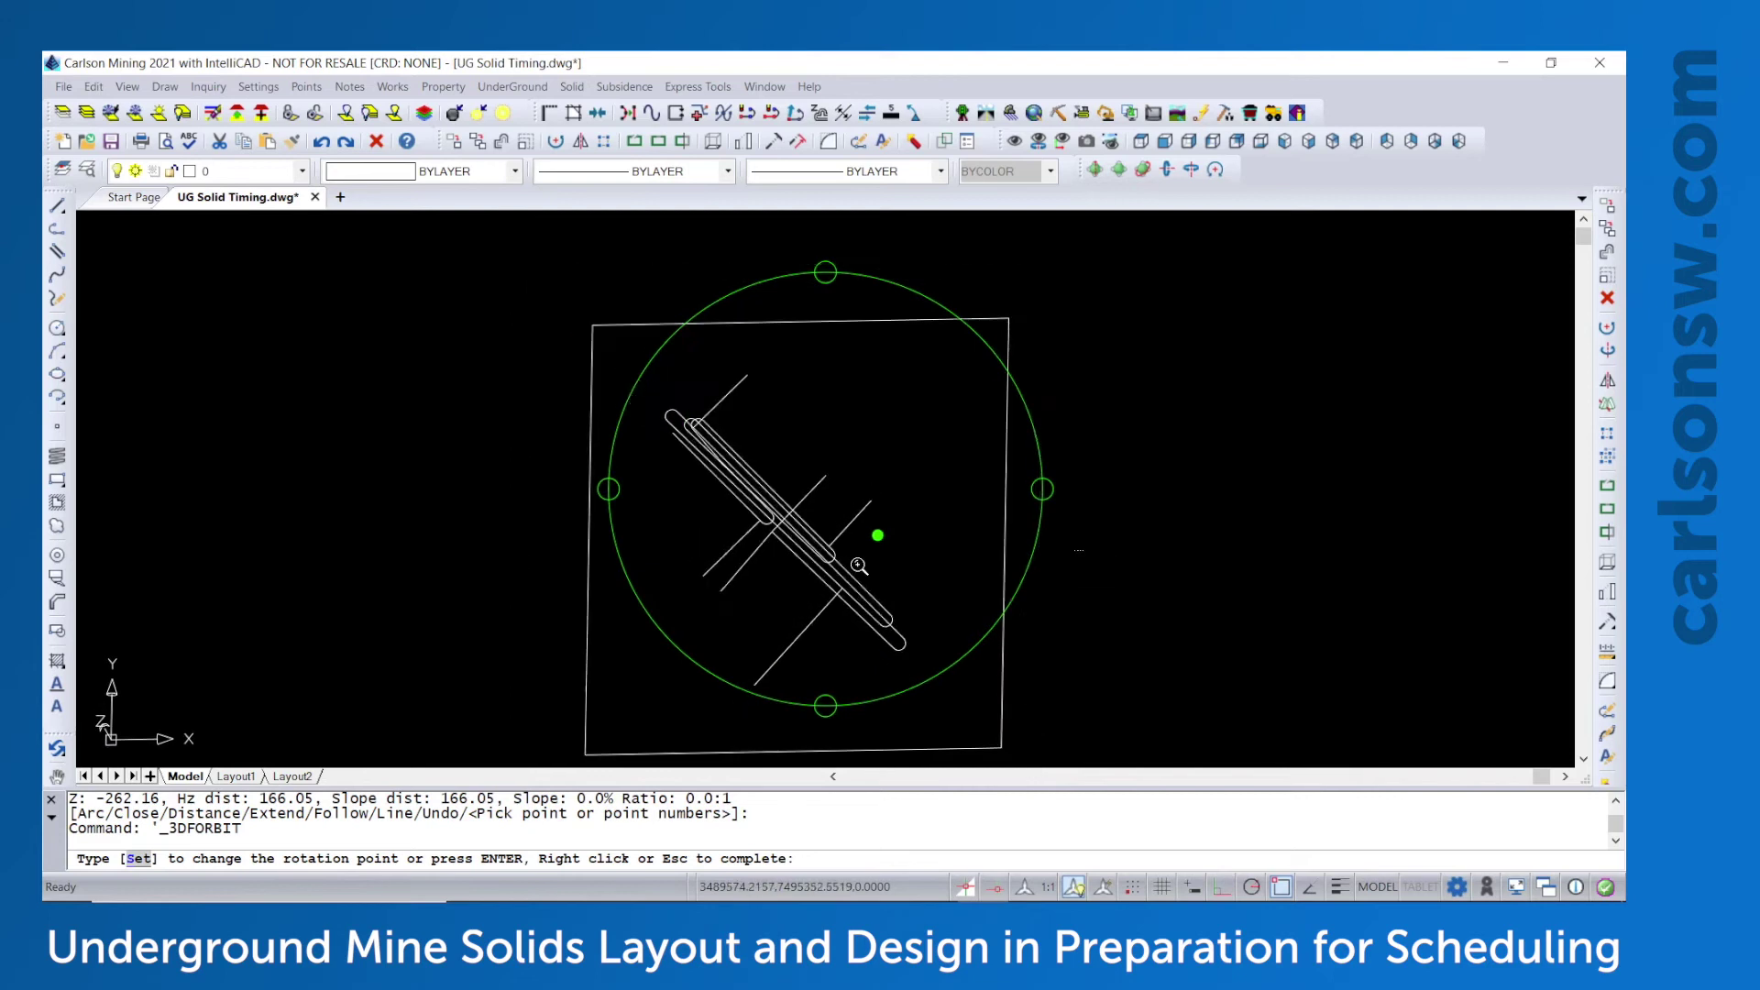
key(Escape)
key(Escape)
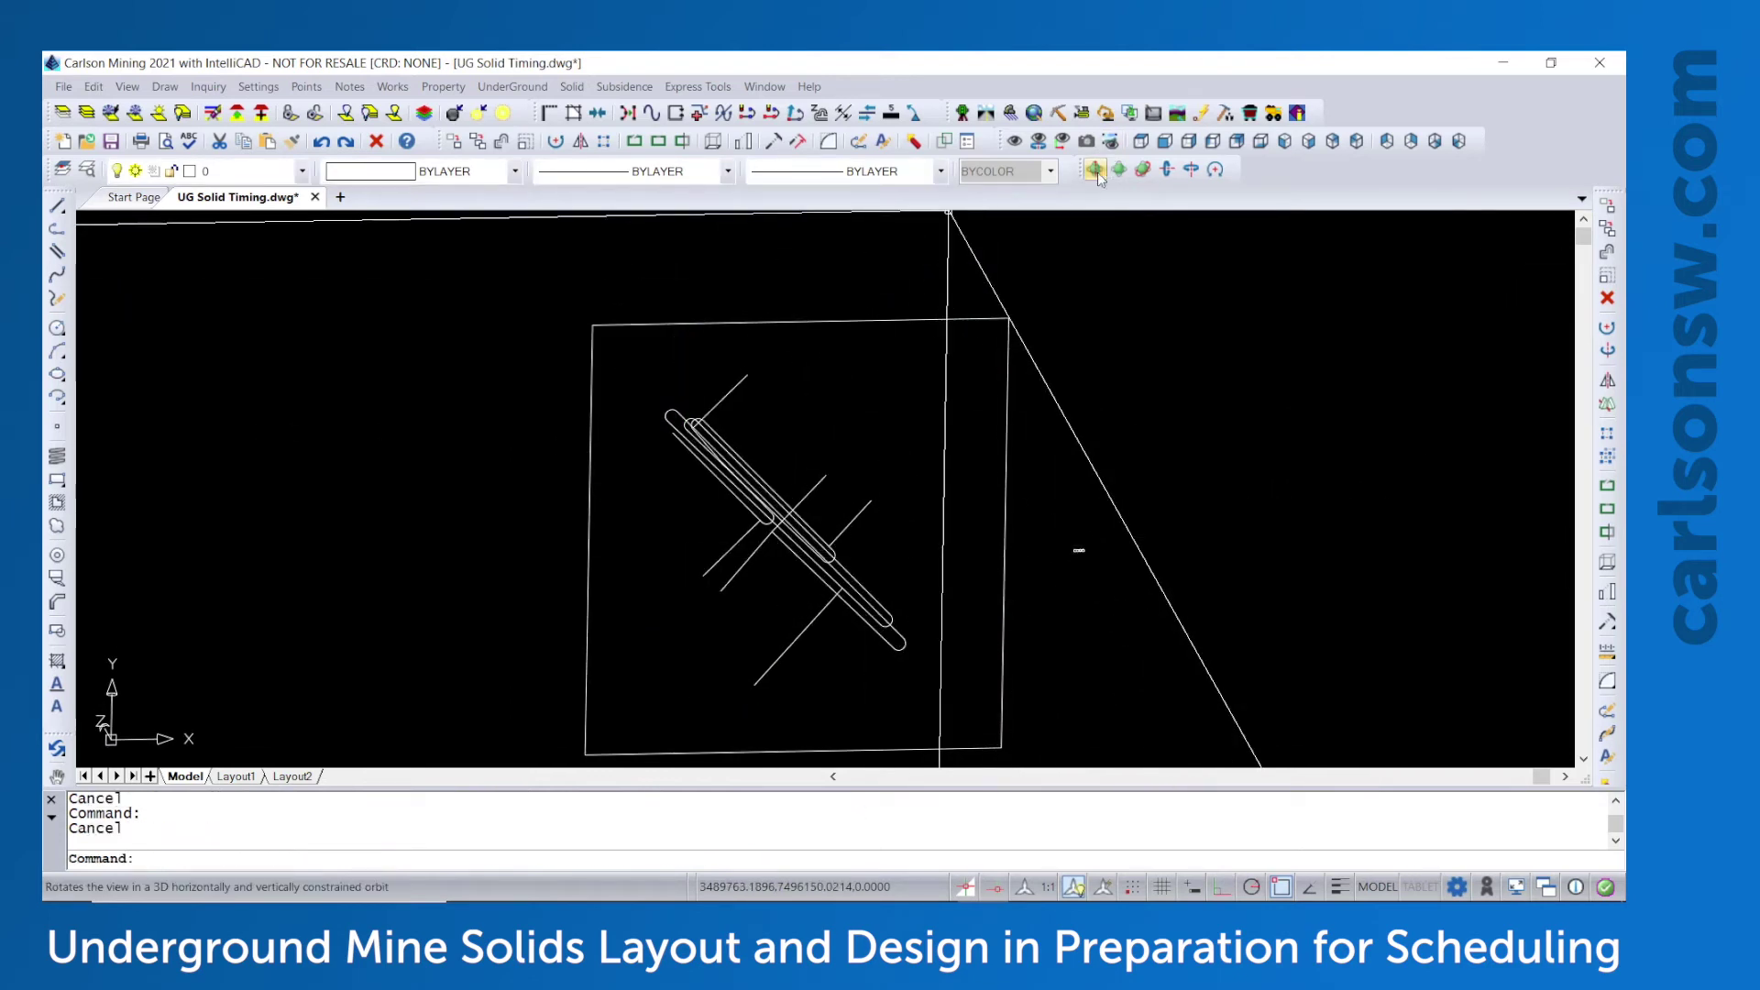
click(1143, 145)
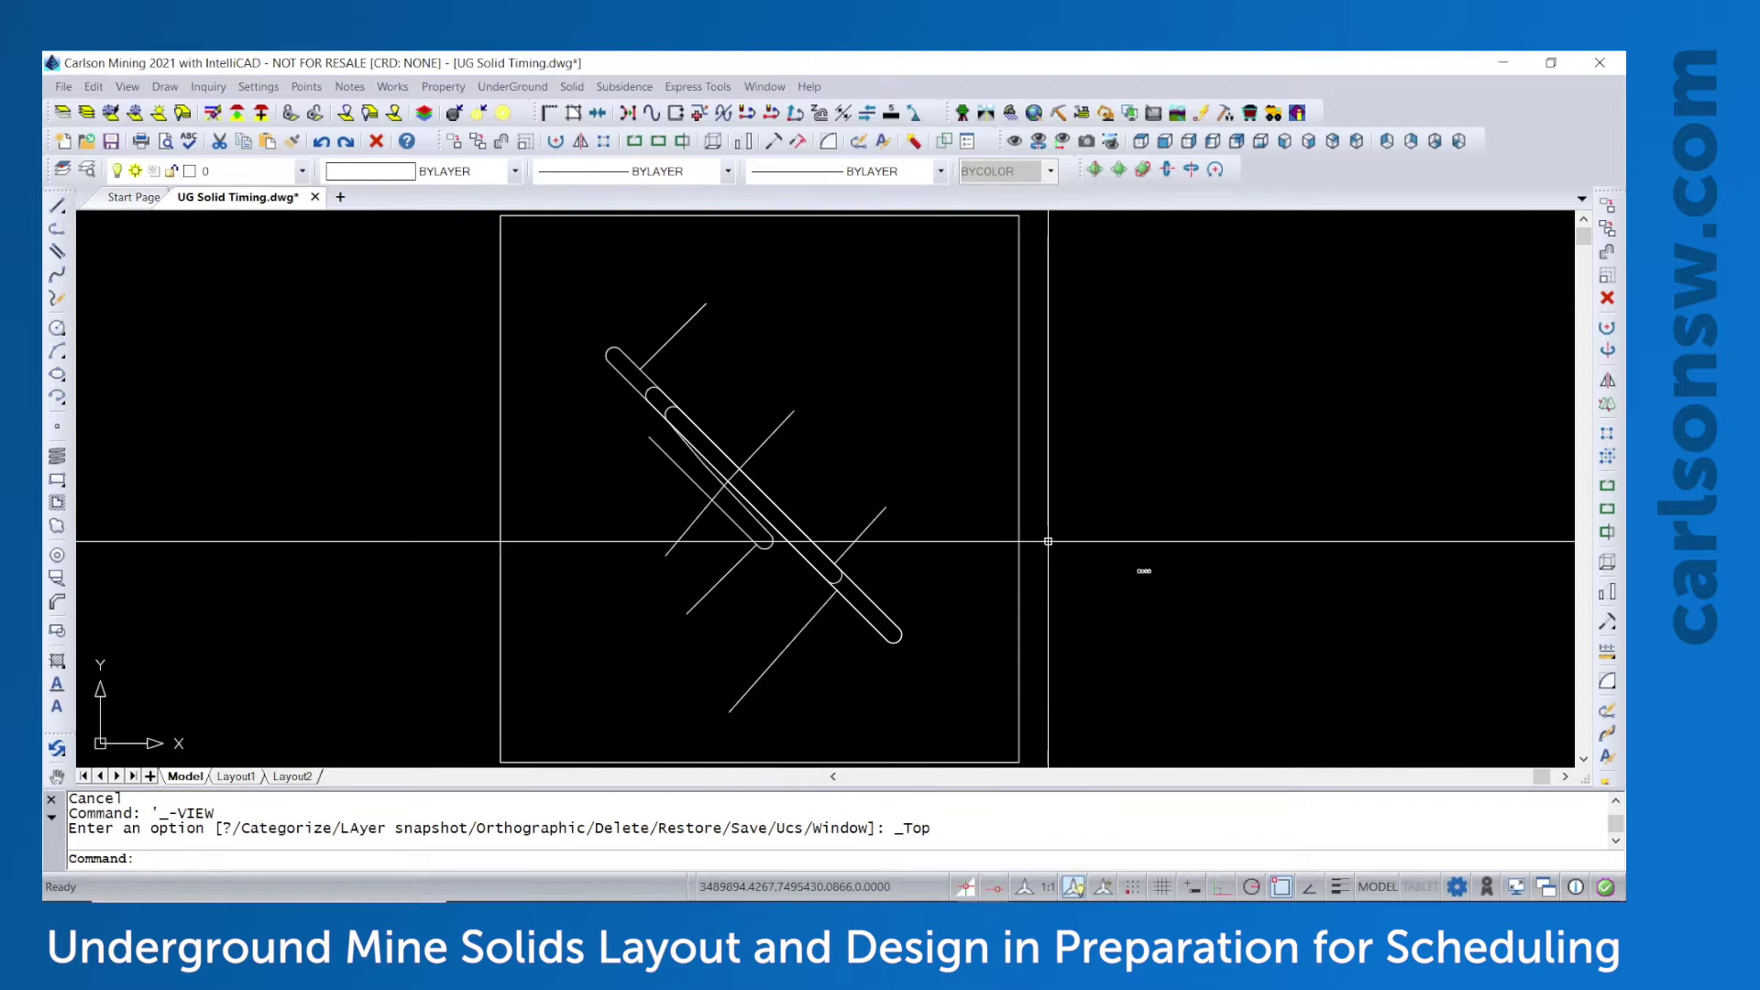
scroll(1178, 573, up, 2)
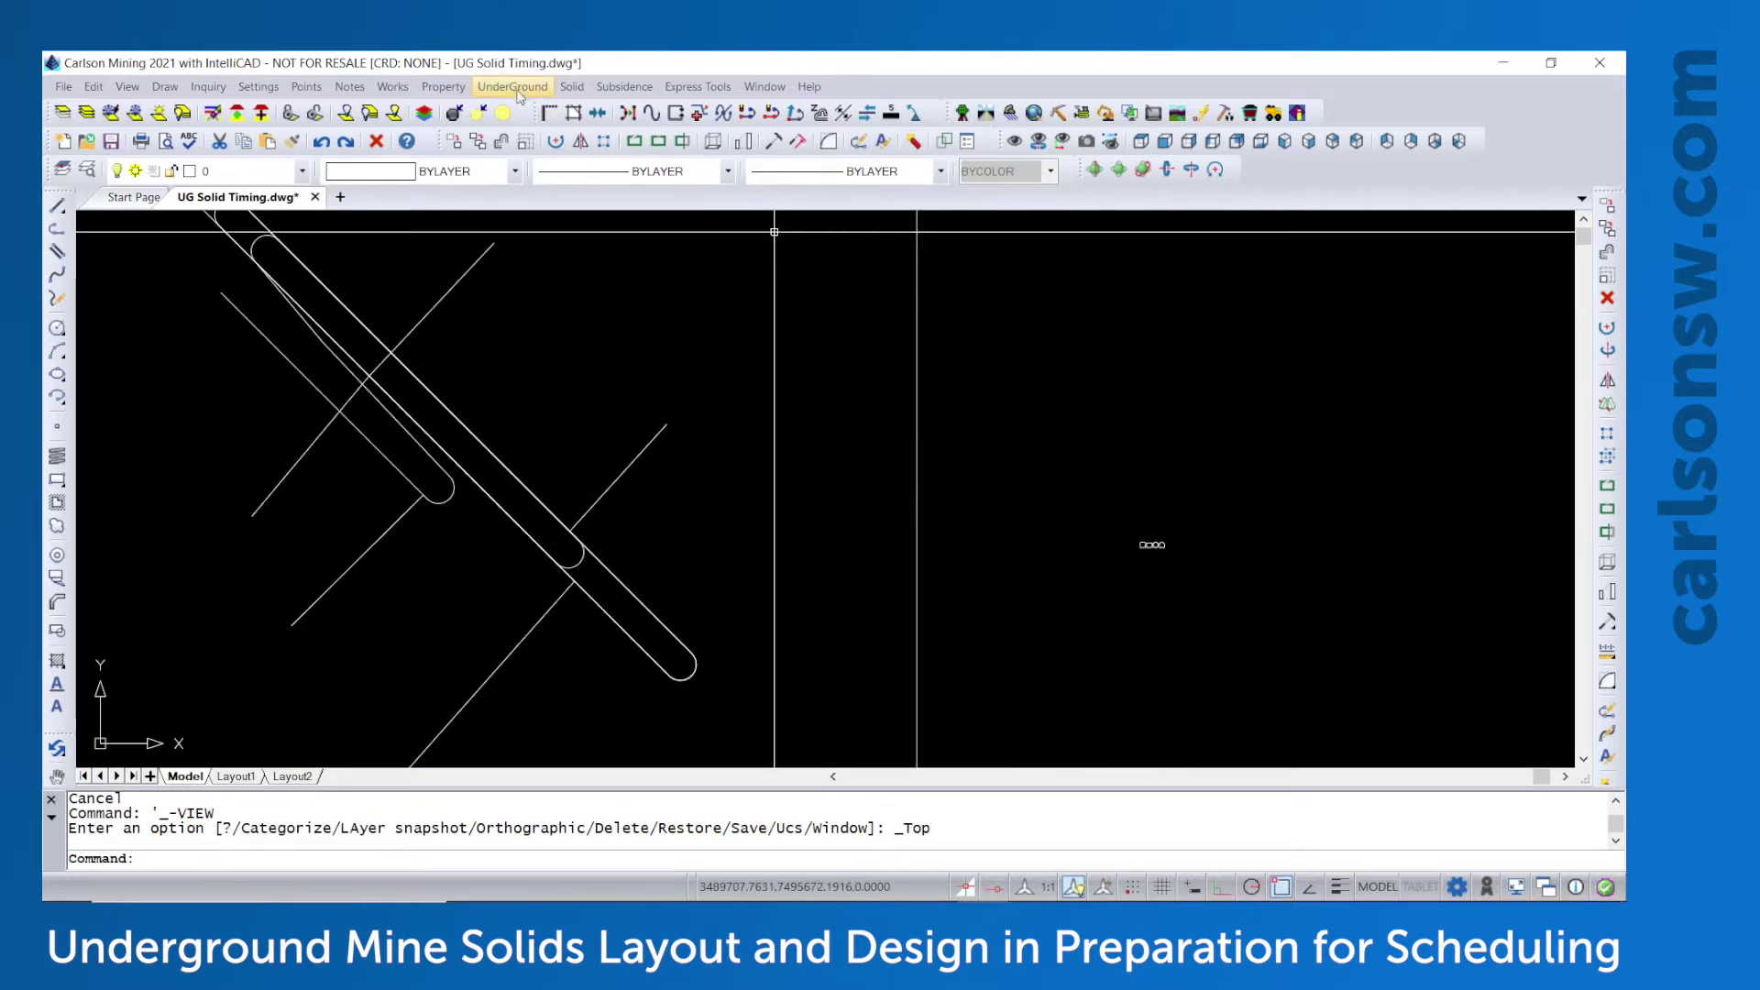
Open the Template Beveled Roof.mdn tunnel template in Design Tunnel Template
click(572, 88)
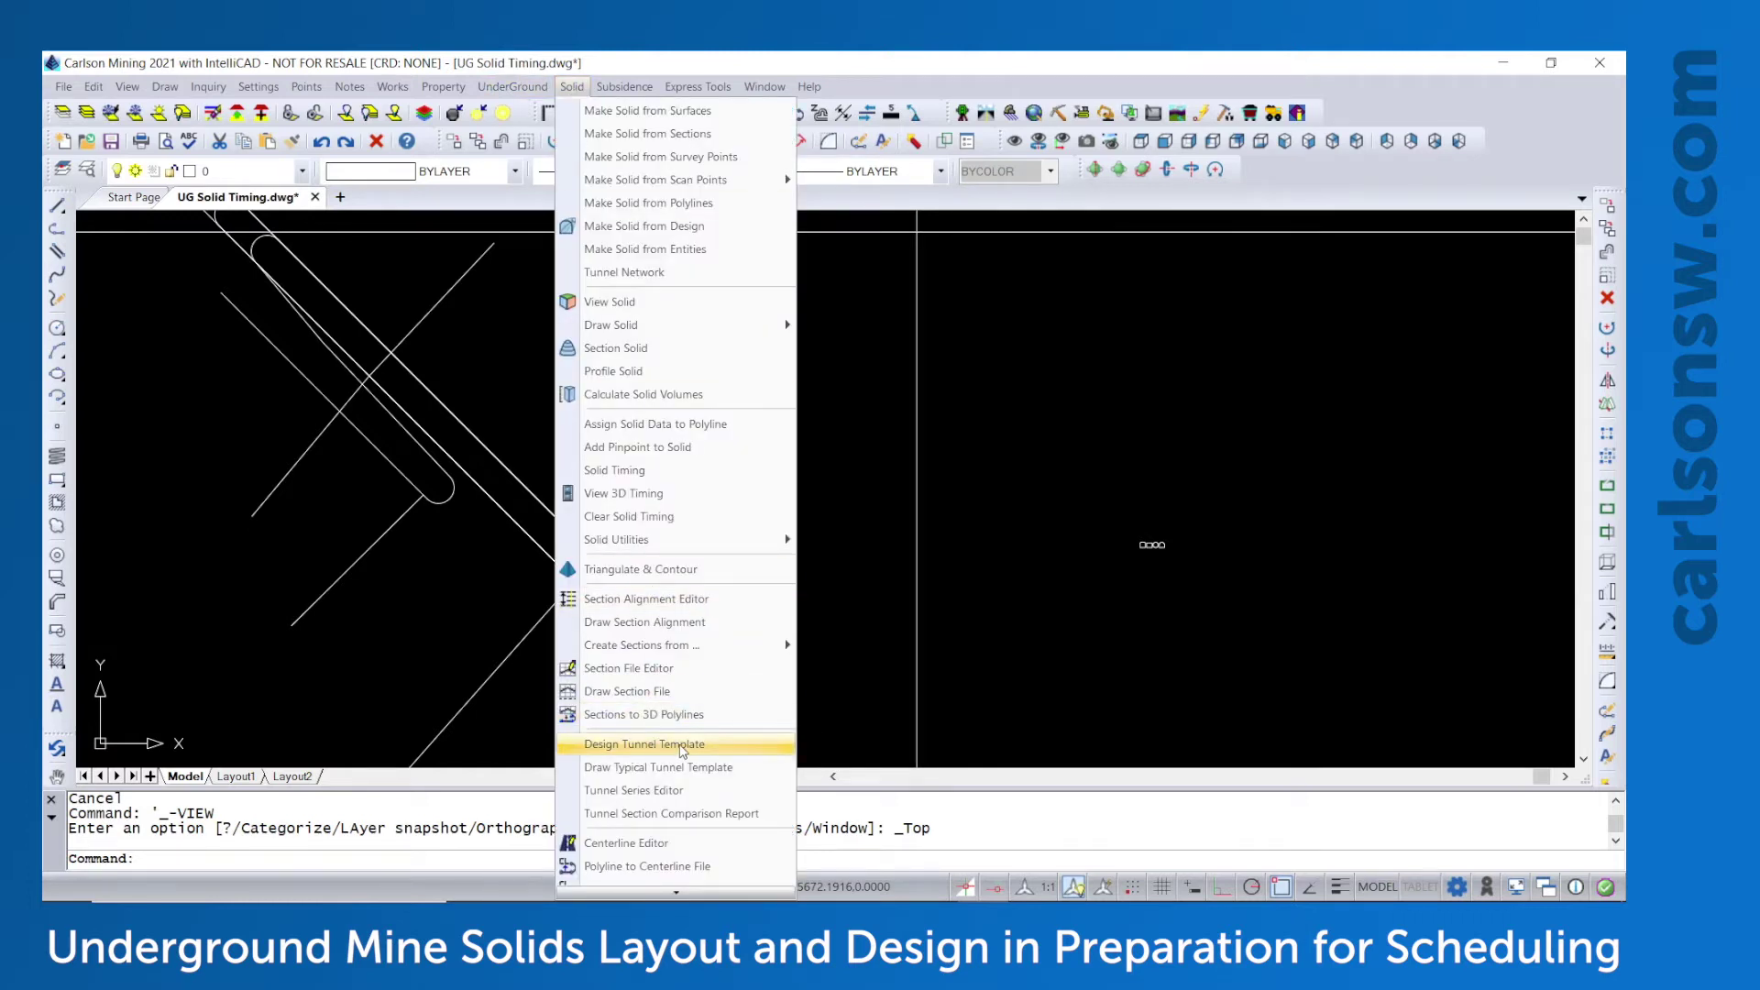
click(683, 745)
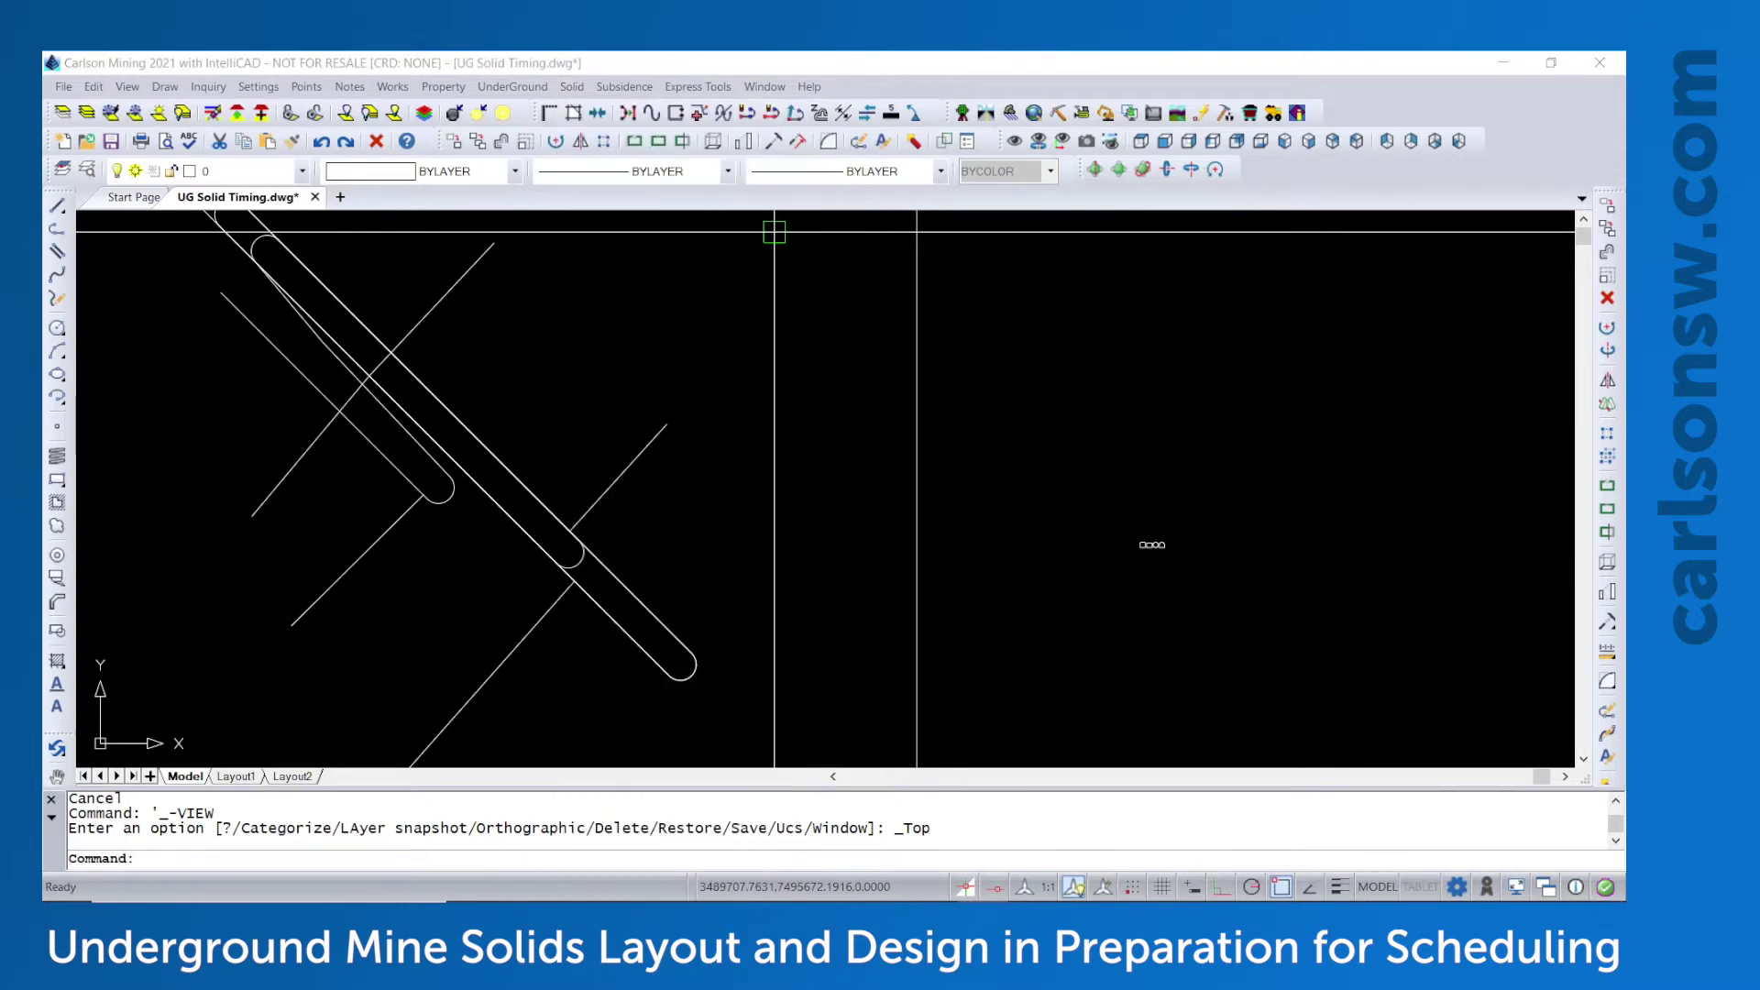
double_click(436, 370)
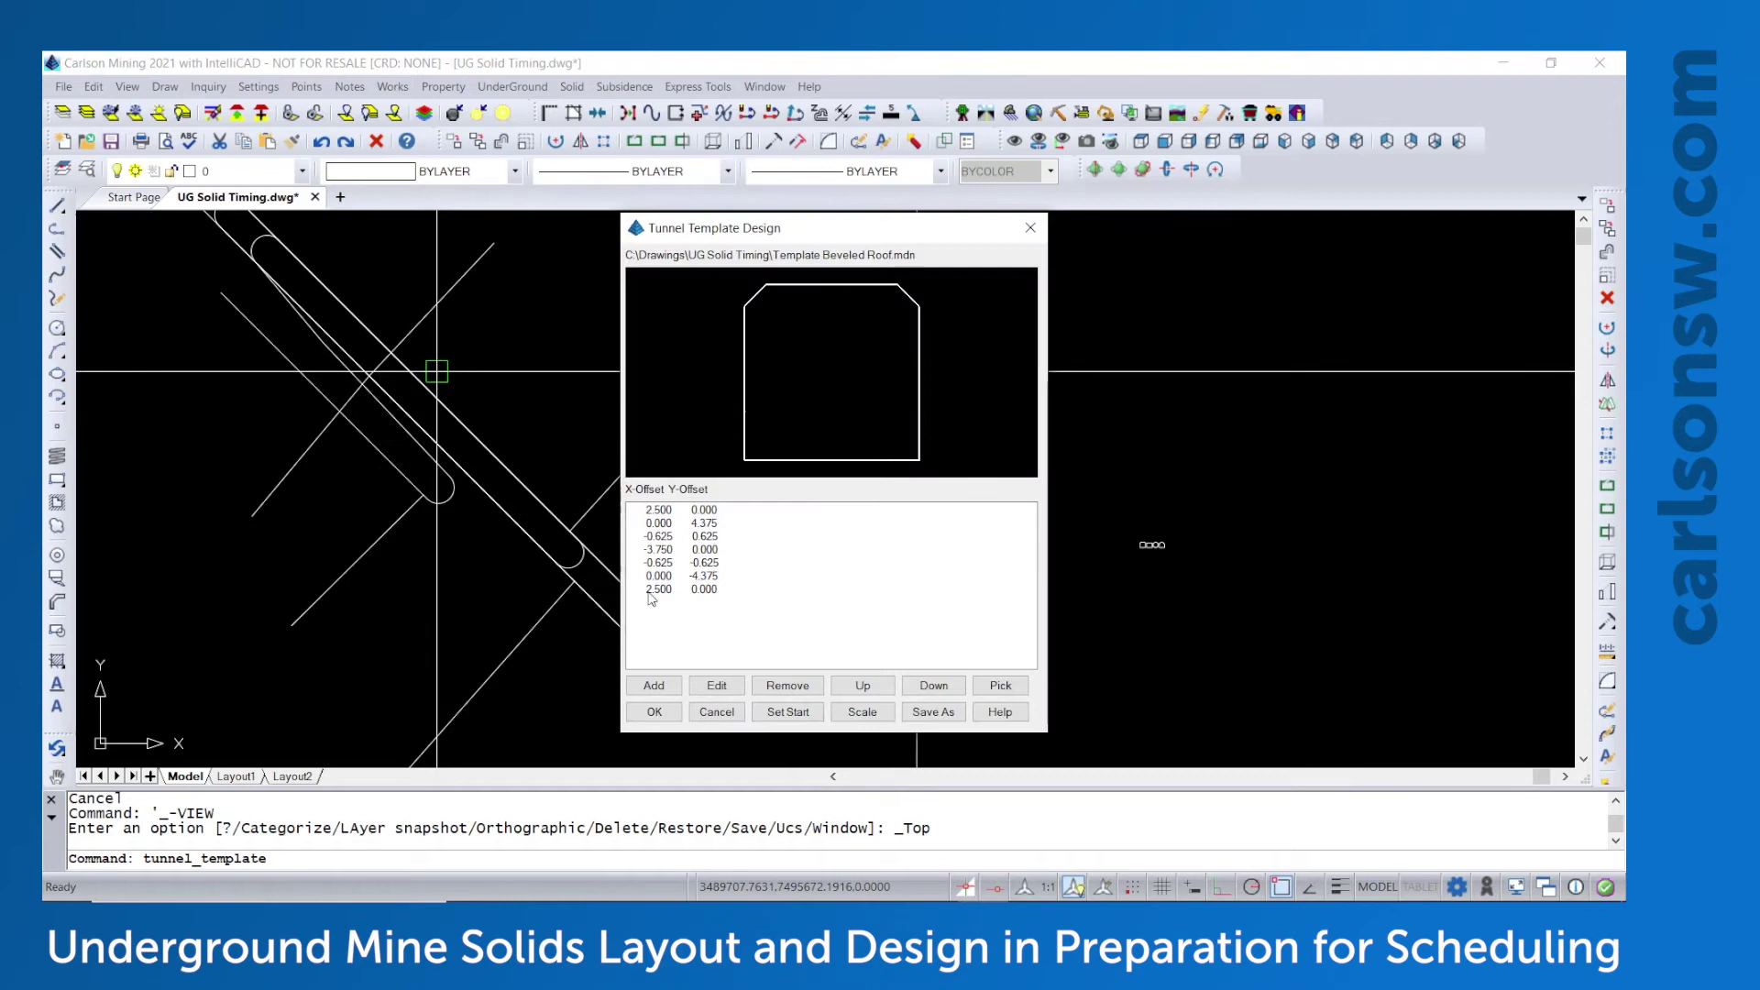
Review the profile offsets (0.000 -4.375, 2.500 0.000, -0.625 -0.625), then pick a shape from the drawing
click(665, 578)
click(665, 591)
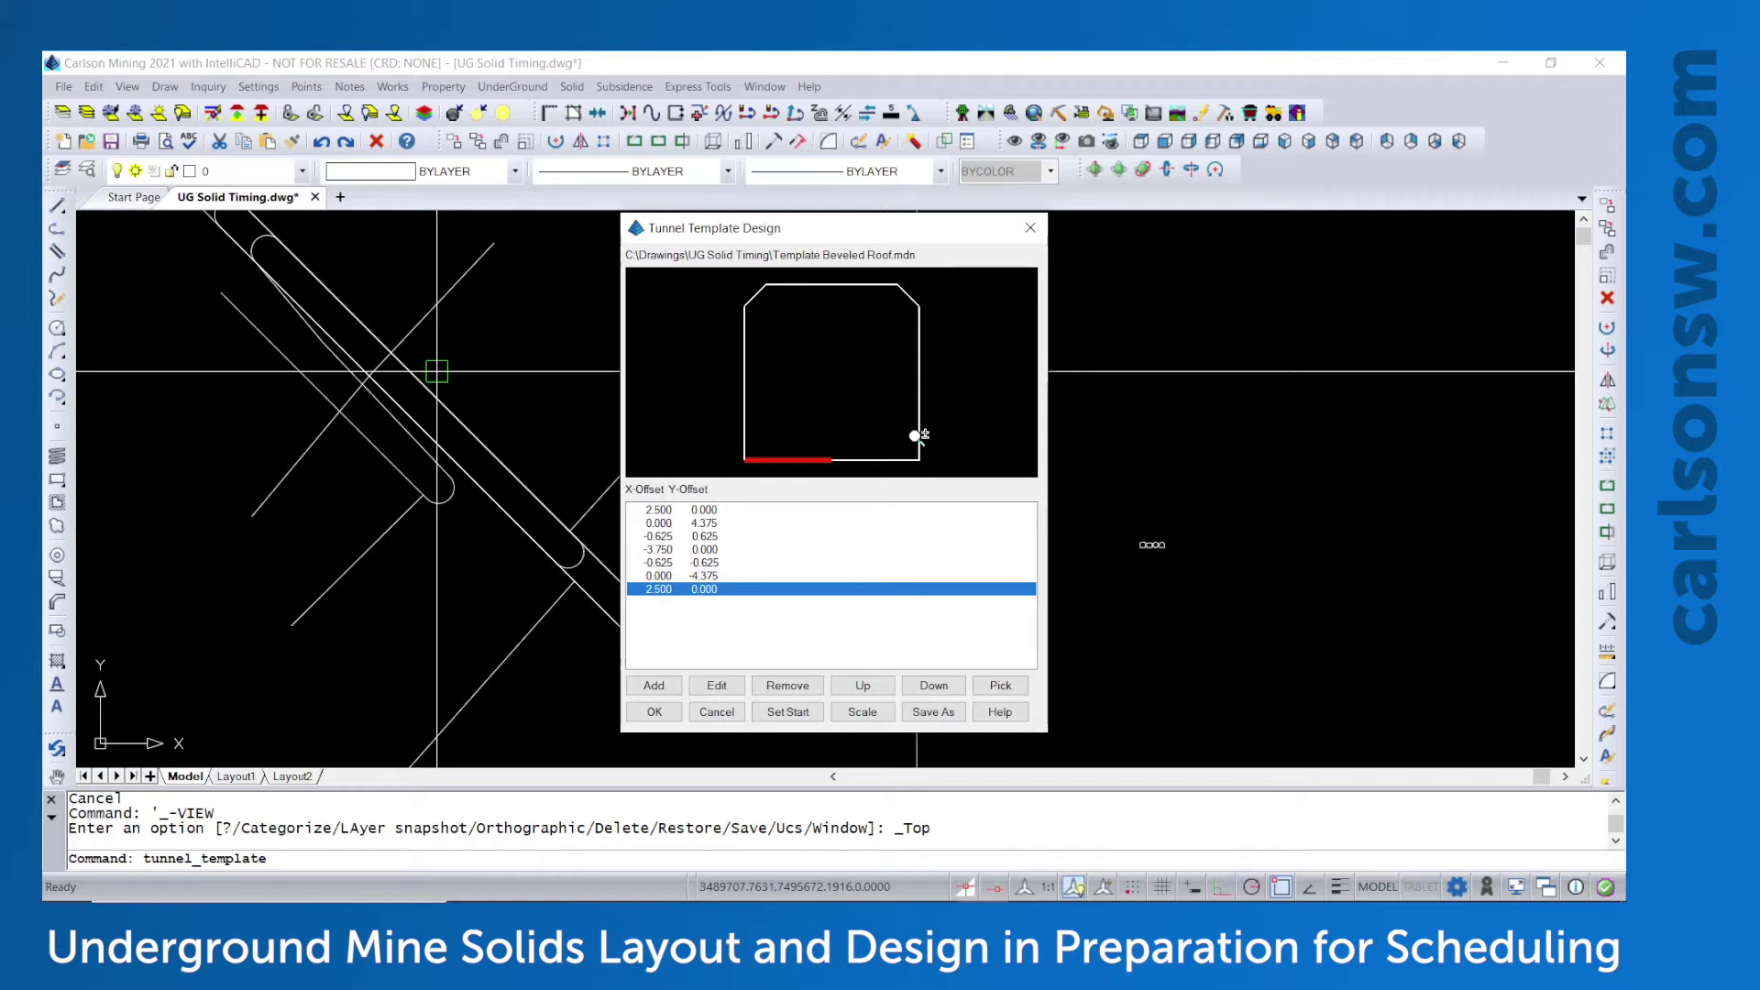
click(712, 511)
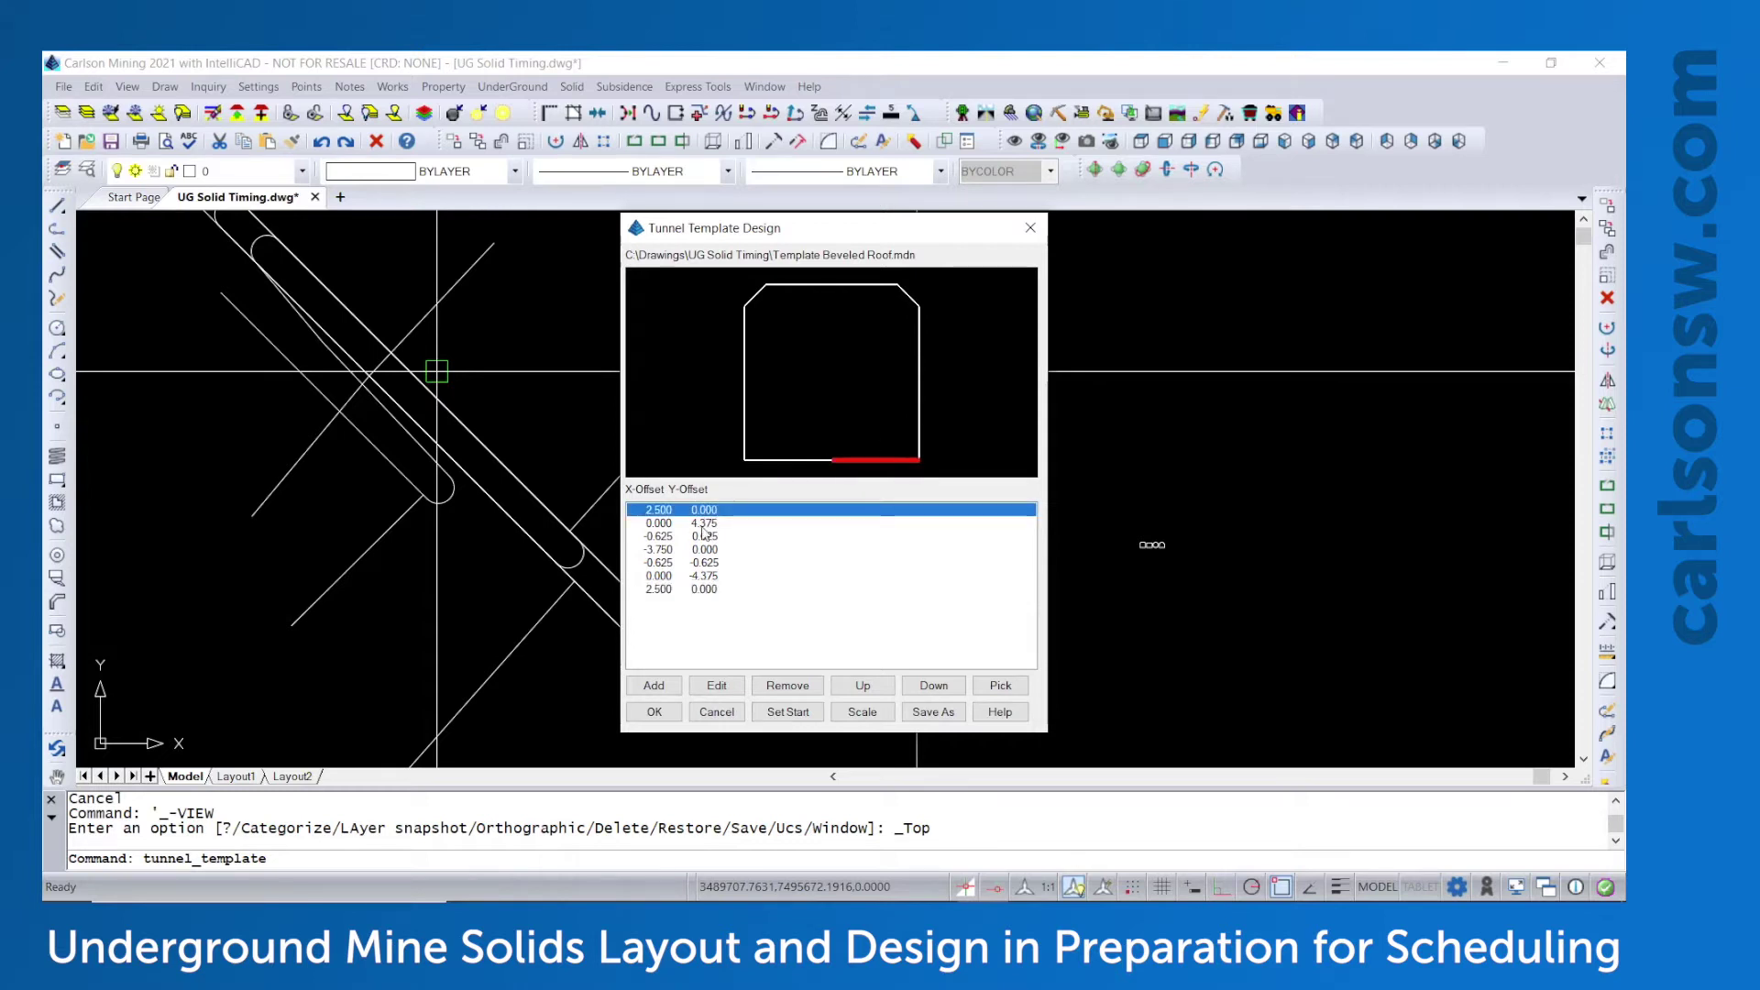
click(713, 524)
click(715, 563)
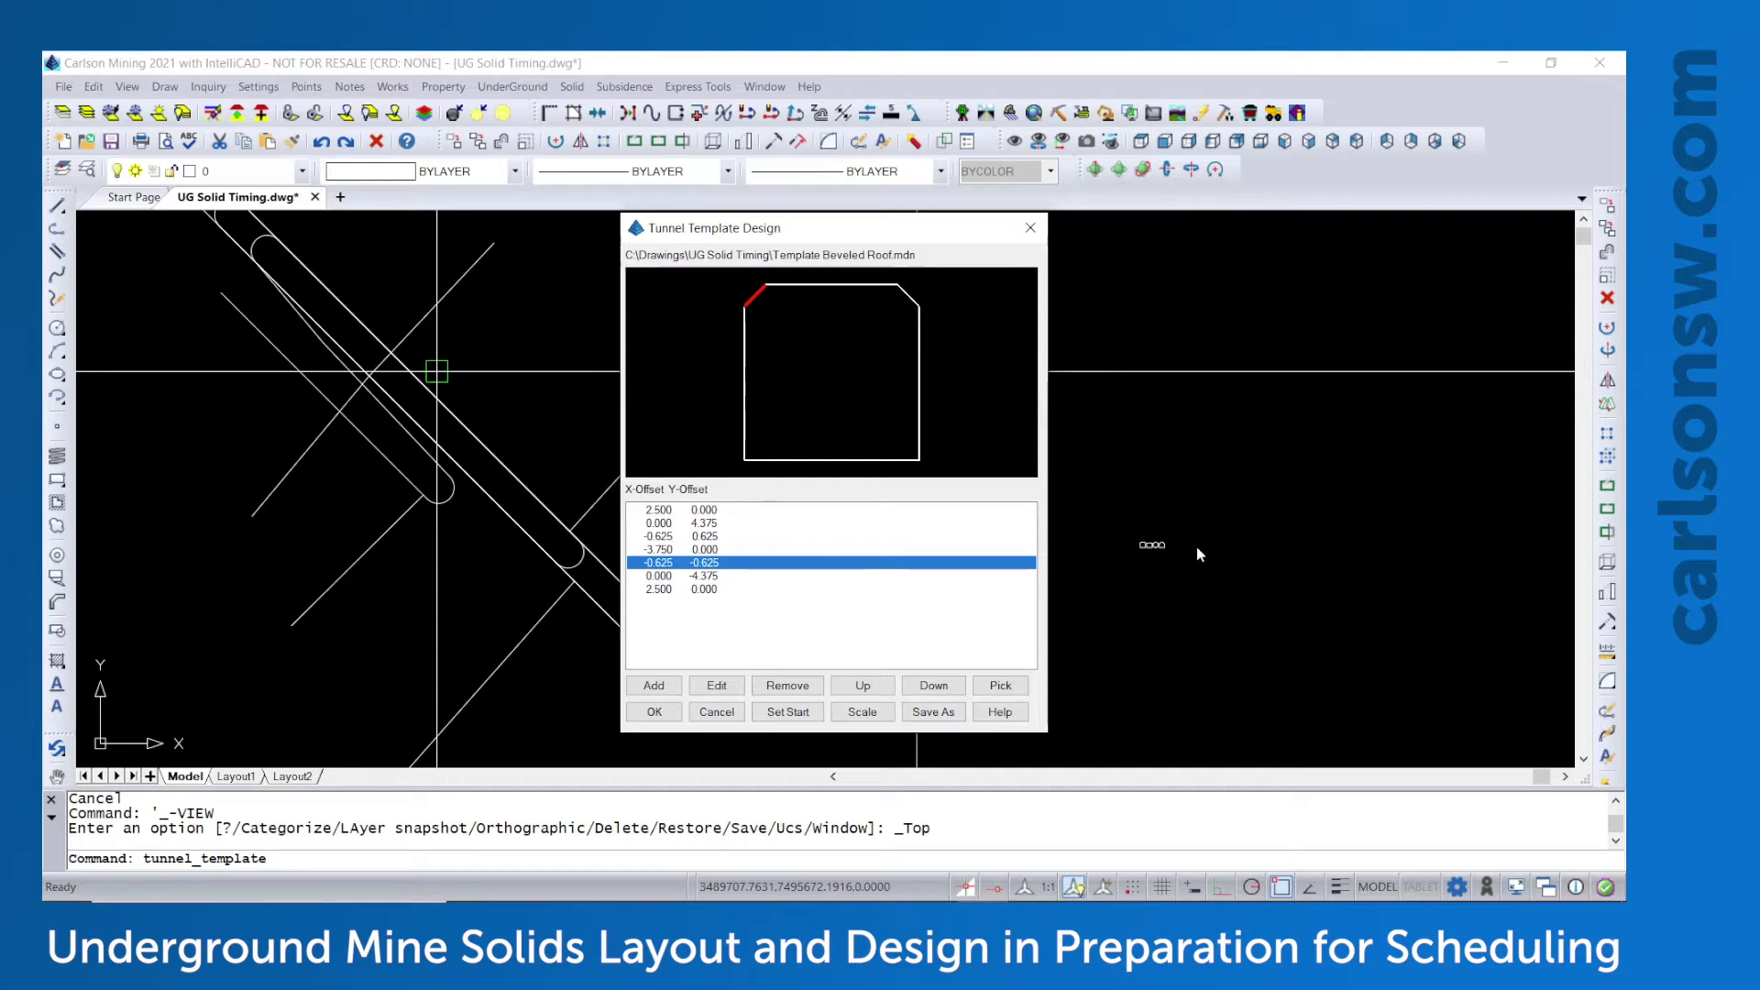
click(1002, 686)
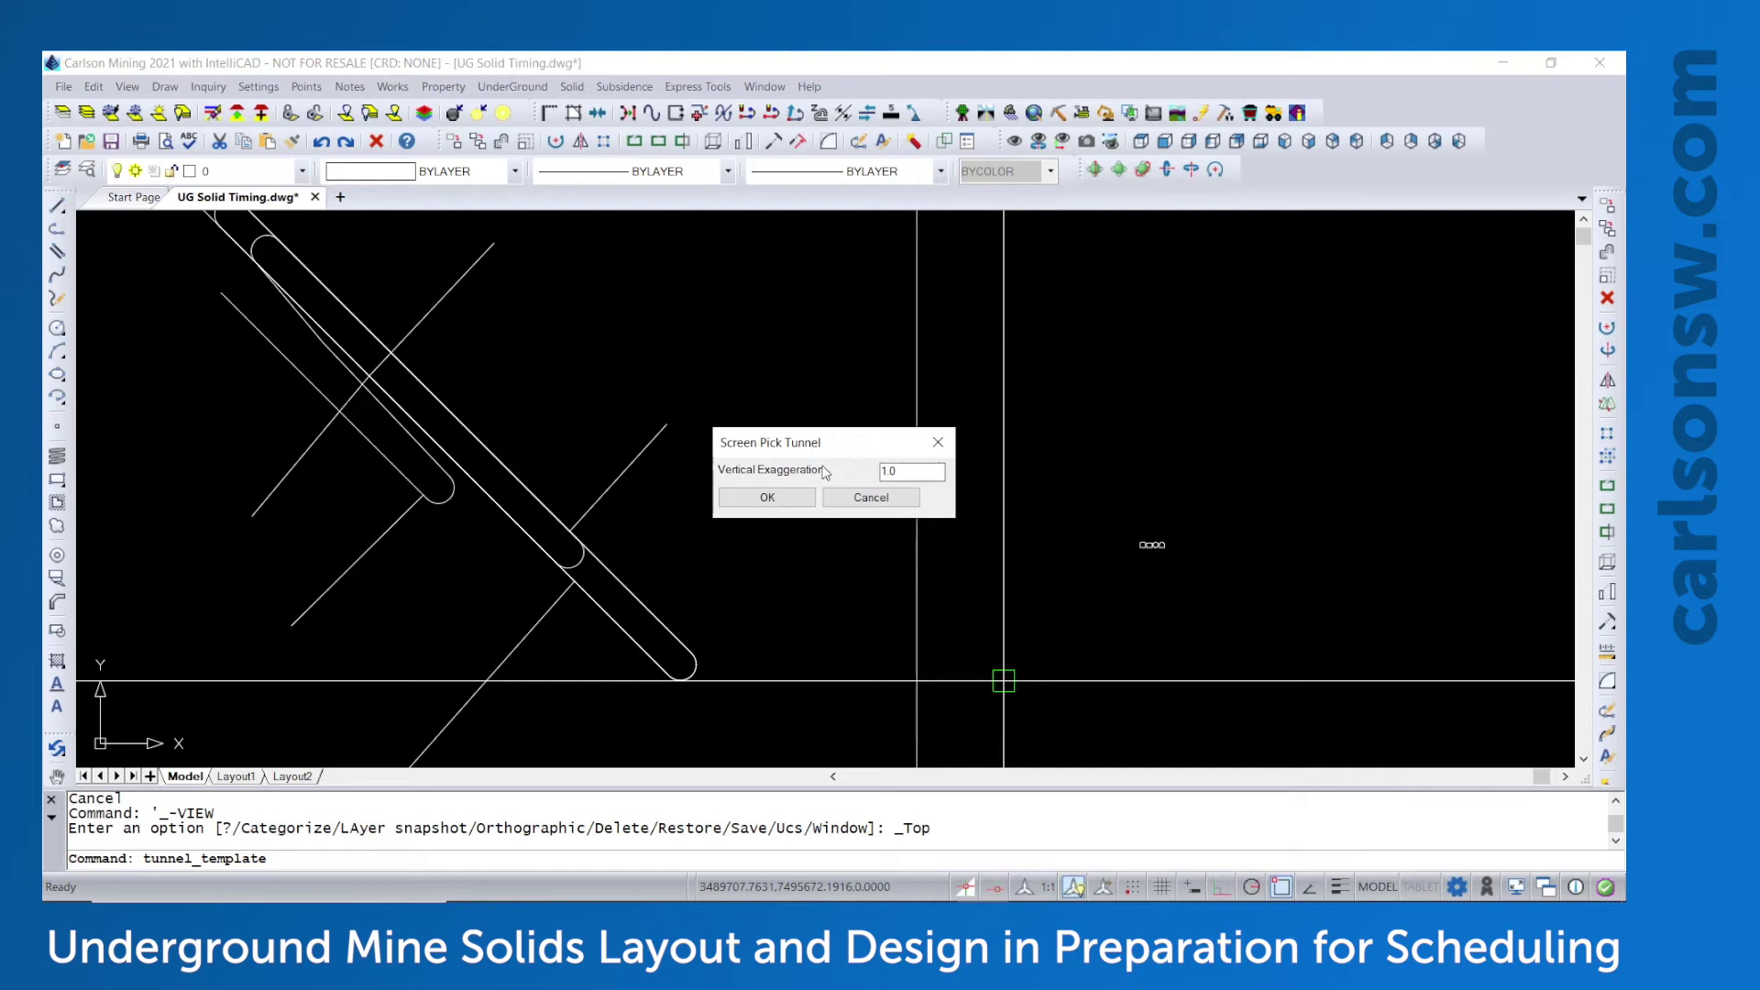
Keep vertical exaggeration 1.0 and pick the arched tunnel shape as the template
key(Return)
scroll(1173, 561, up, 10)
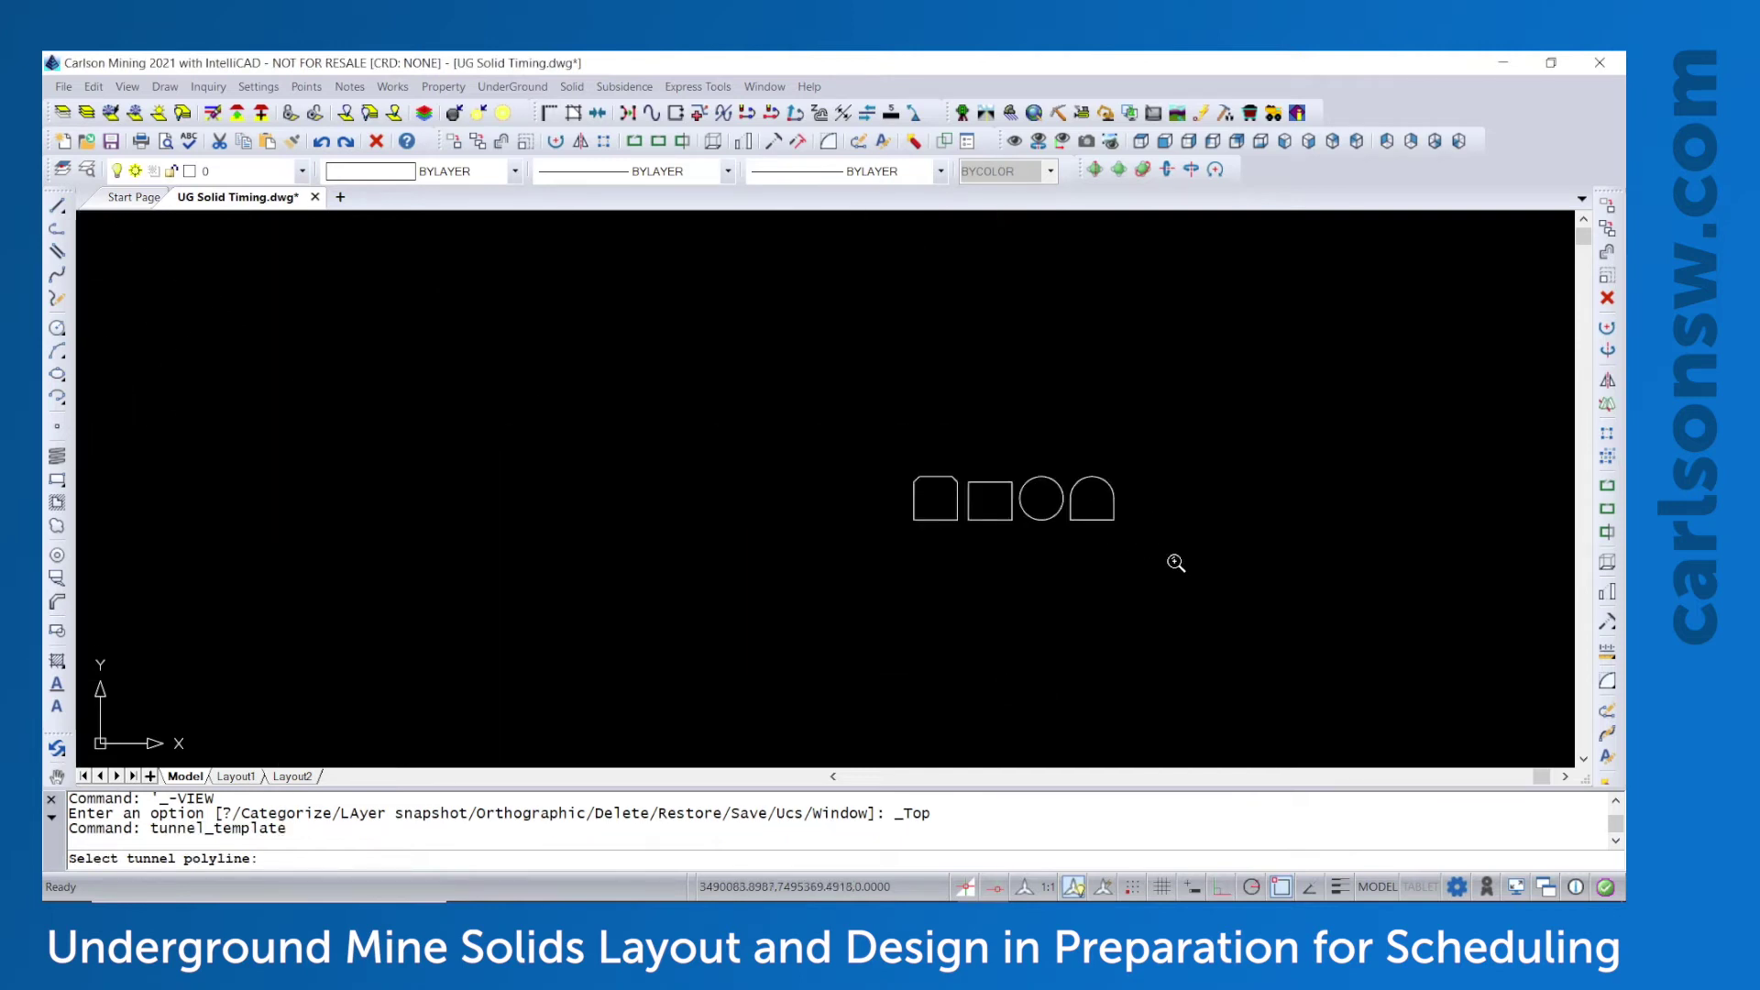
scroll(953, 438, up, 5)
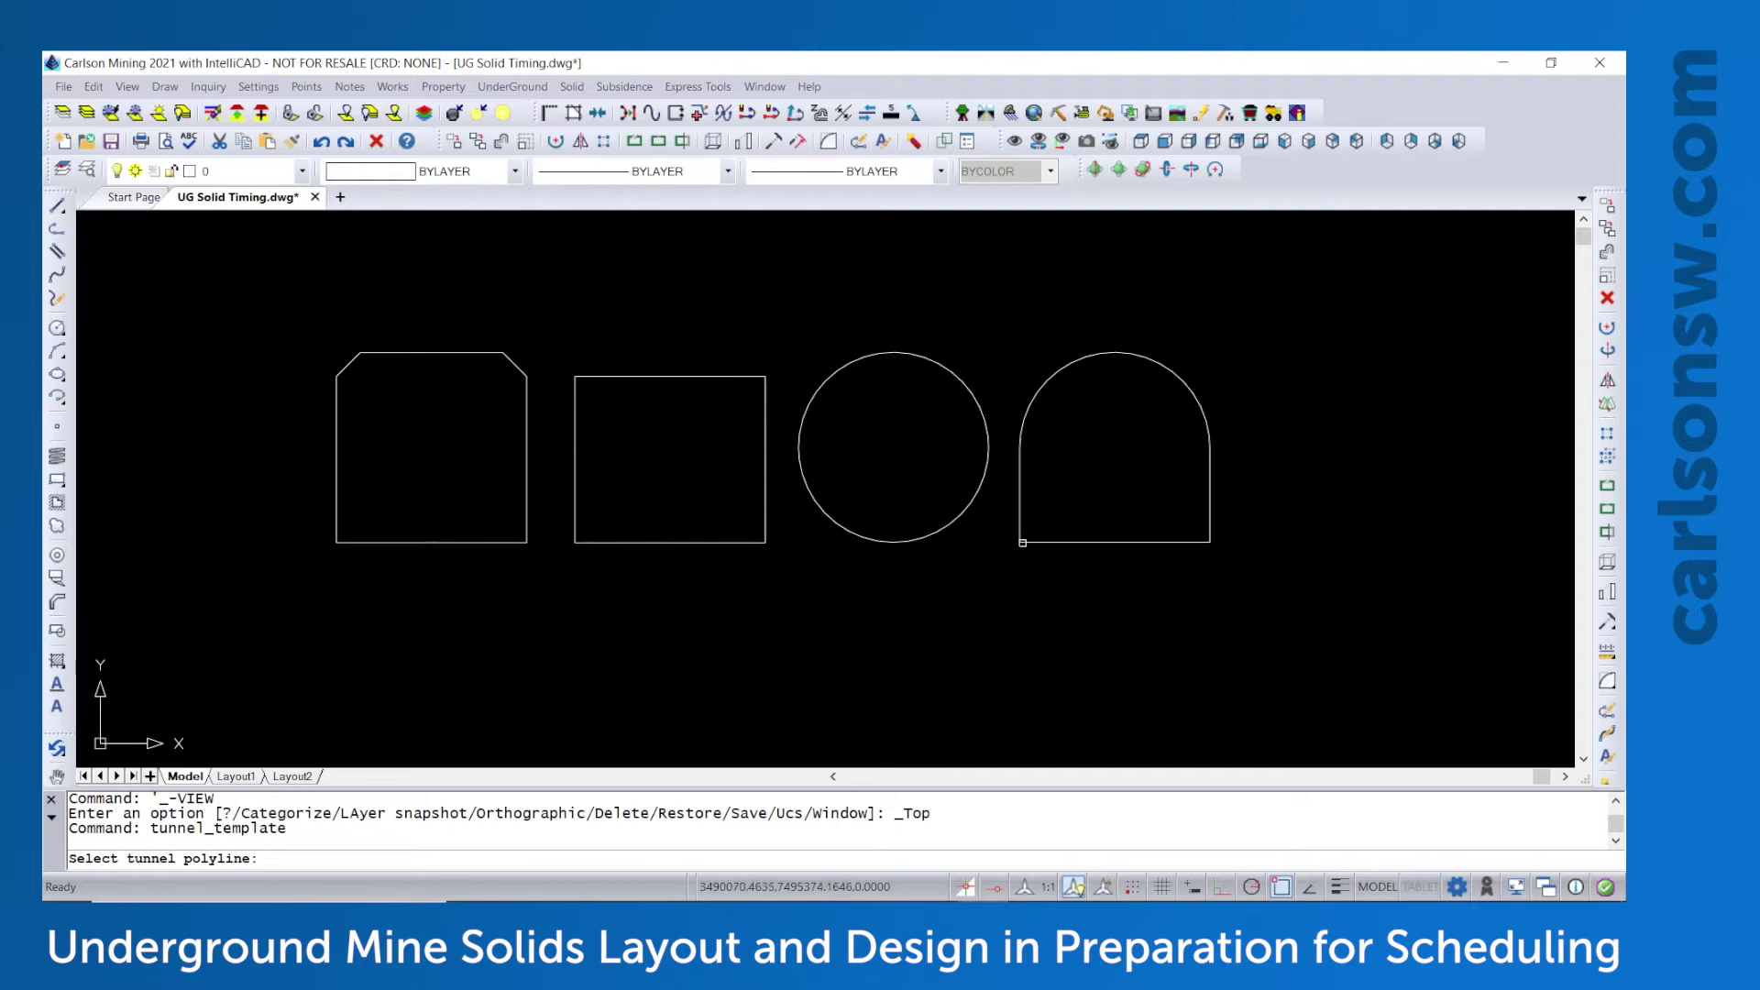
click(1124, 541)
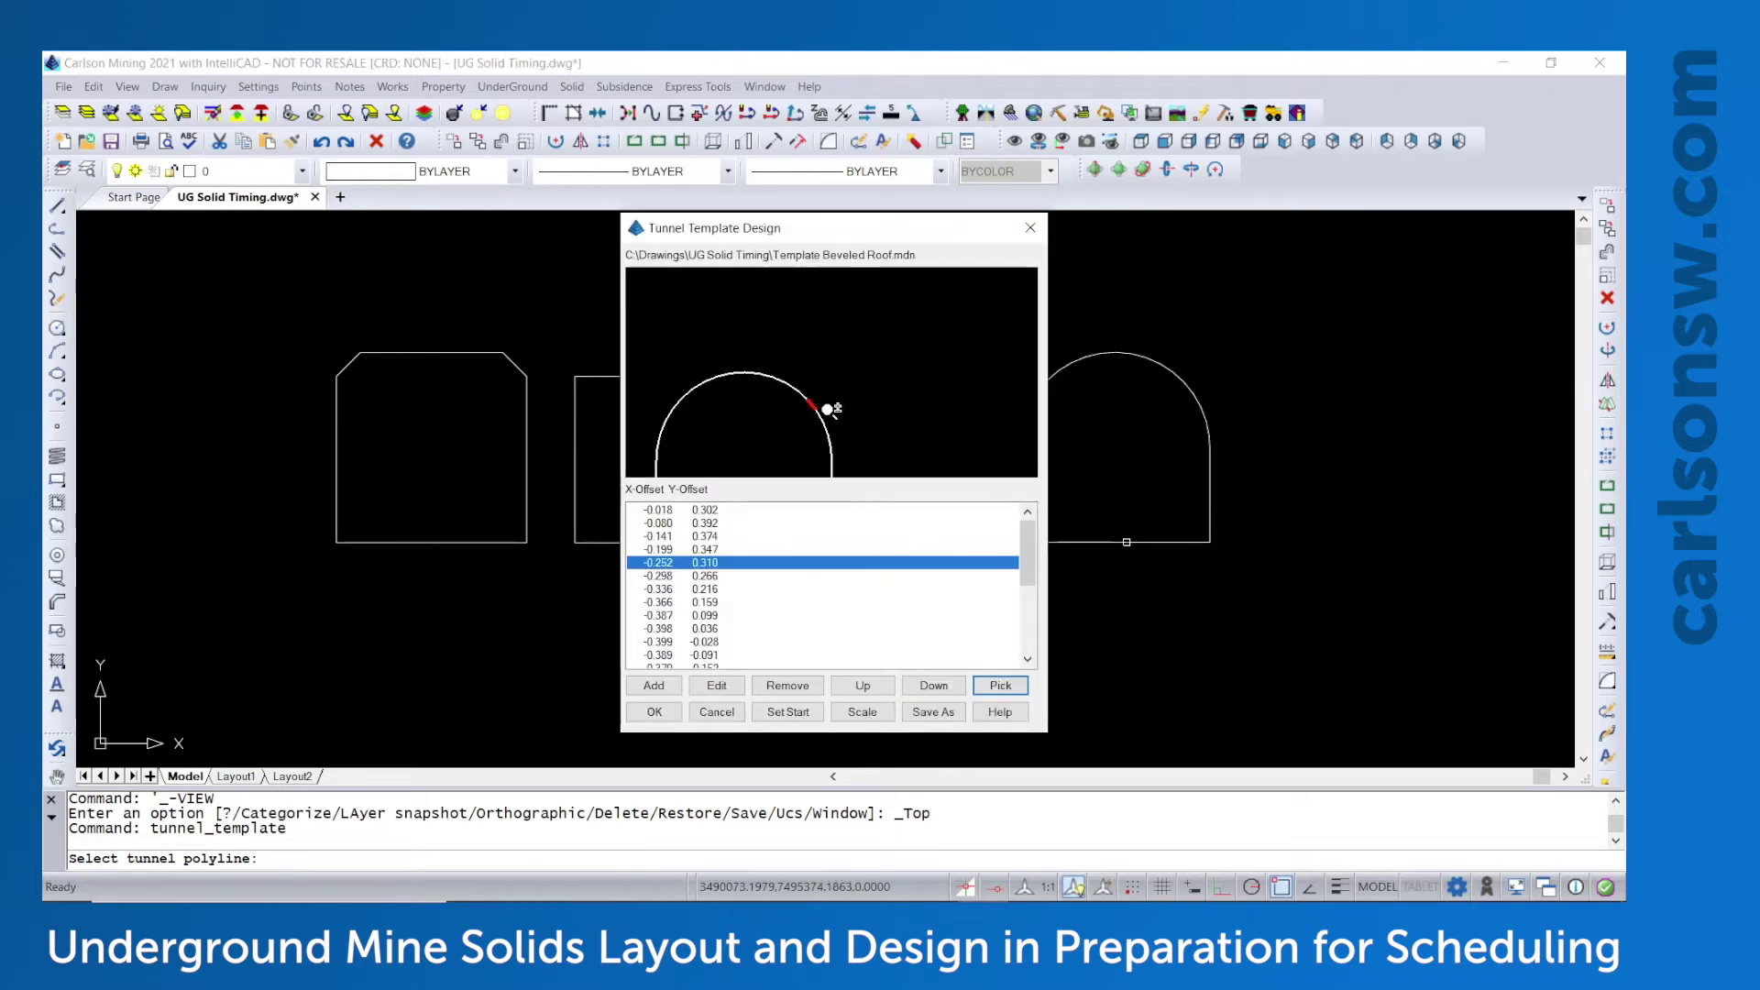
middle_drag(828, 409, 896, 308)
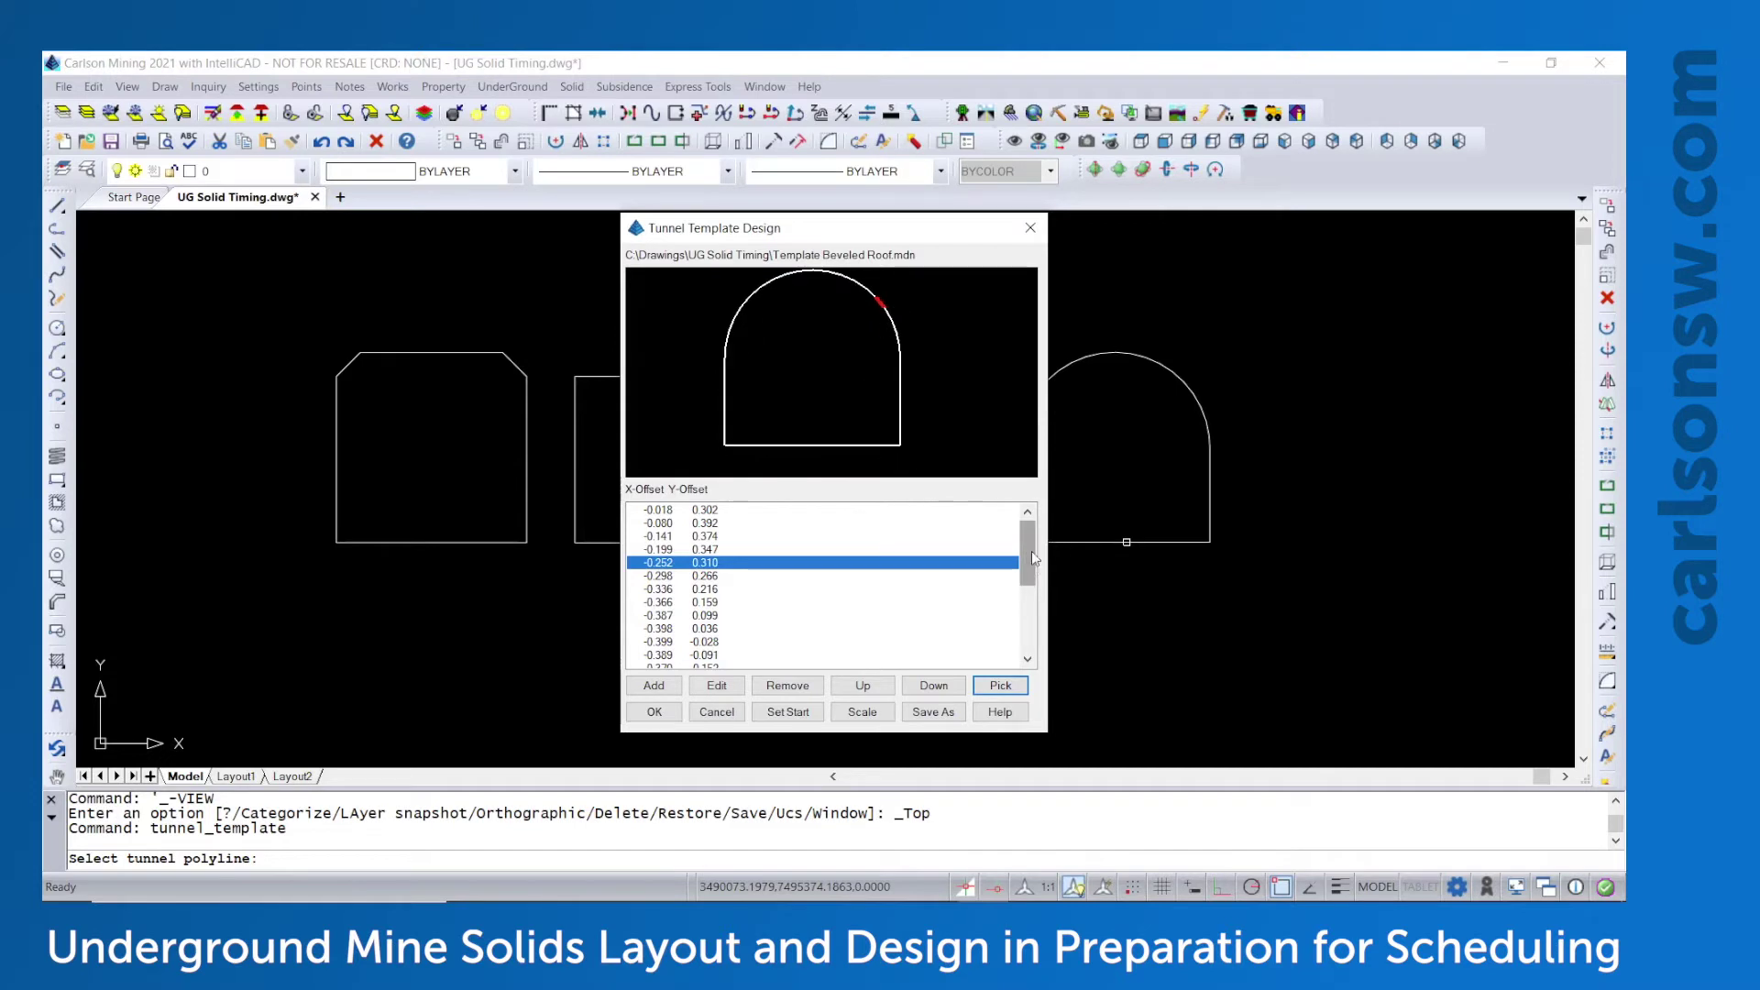
drag(1033, 556, 1031, 624)
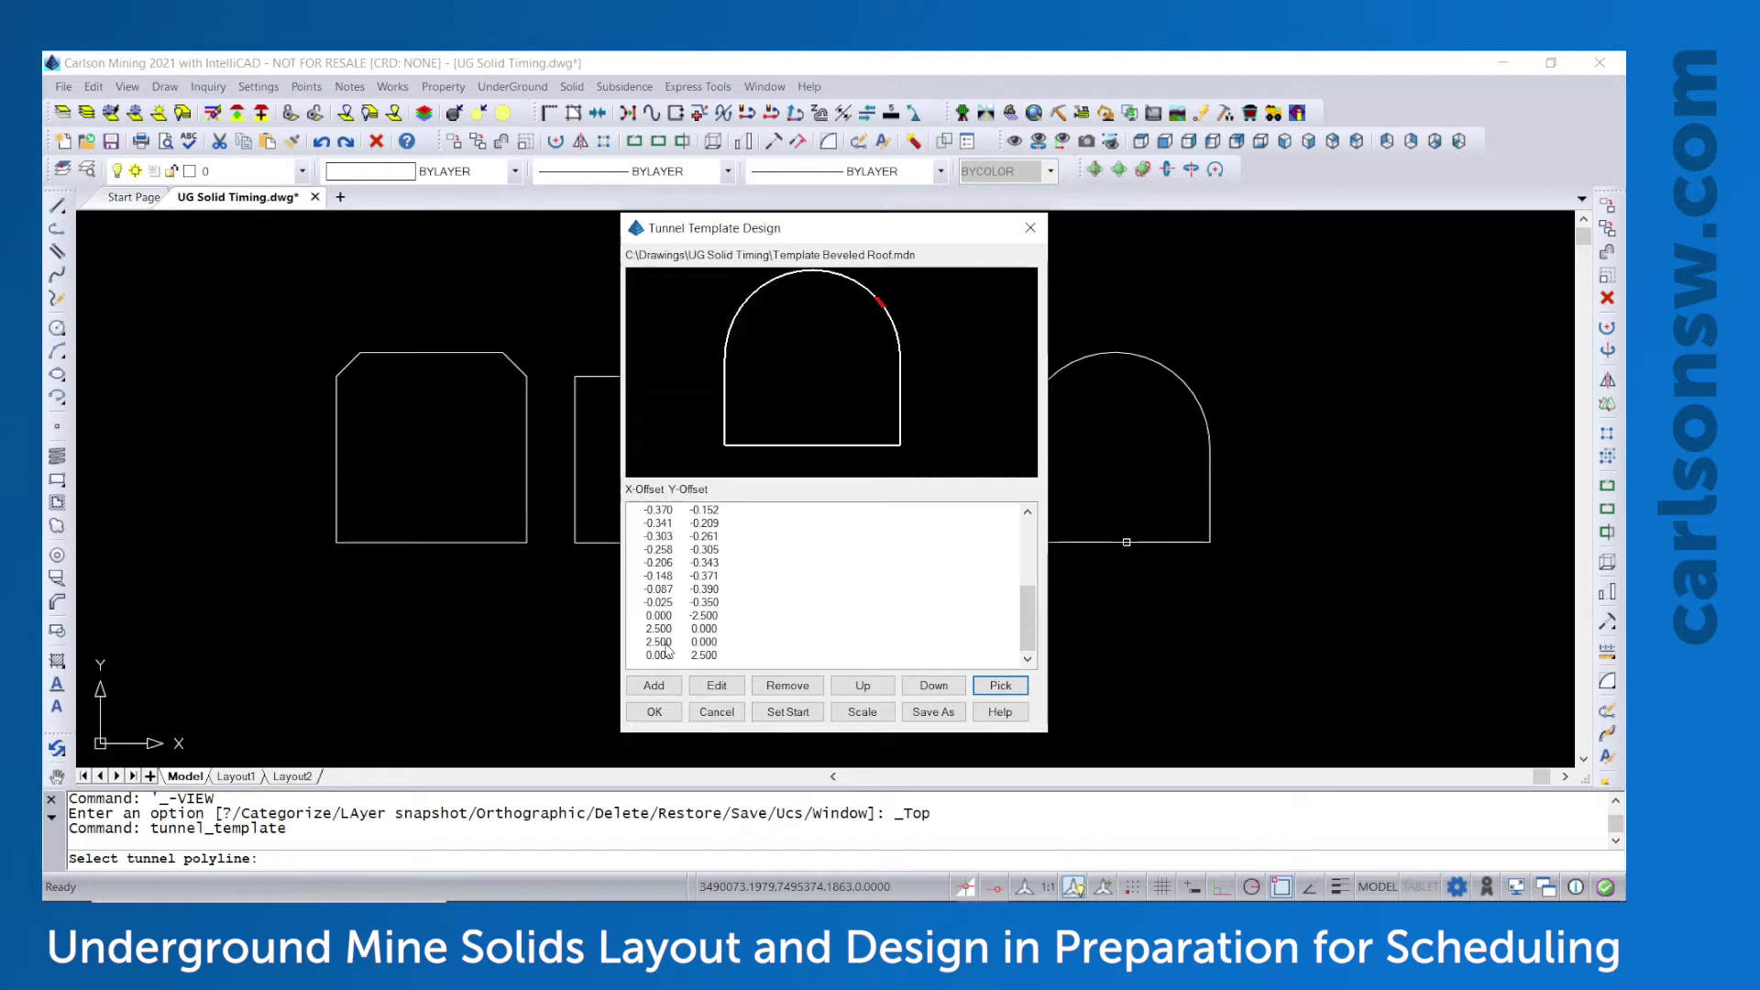
Set offset 2.500, 0.000 as the template start point and accept the template
click(666, 649)
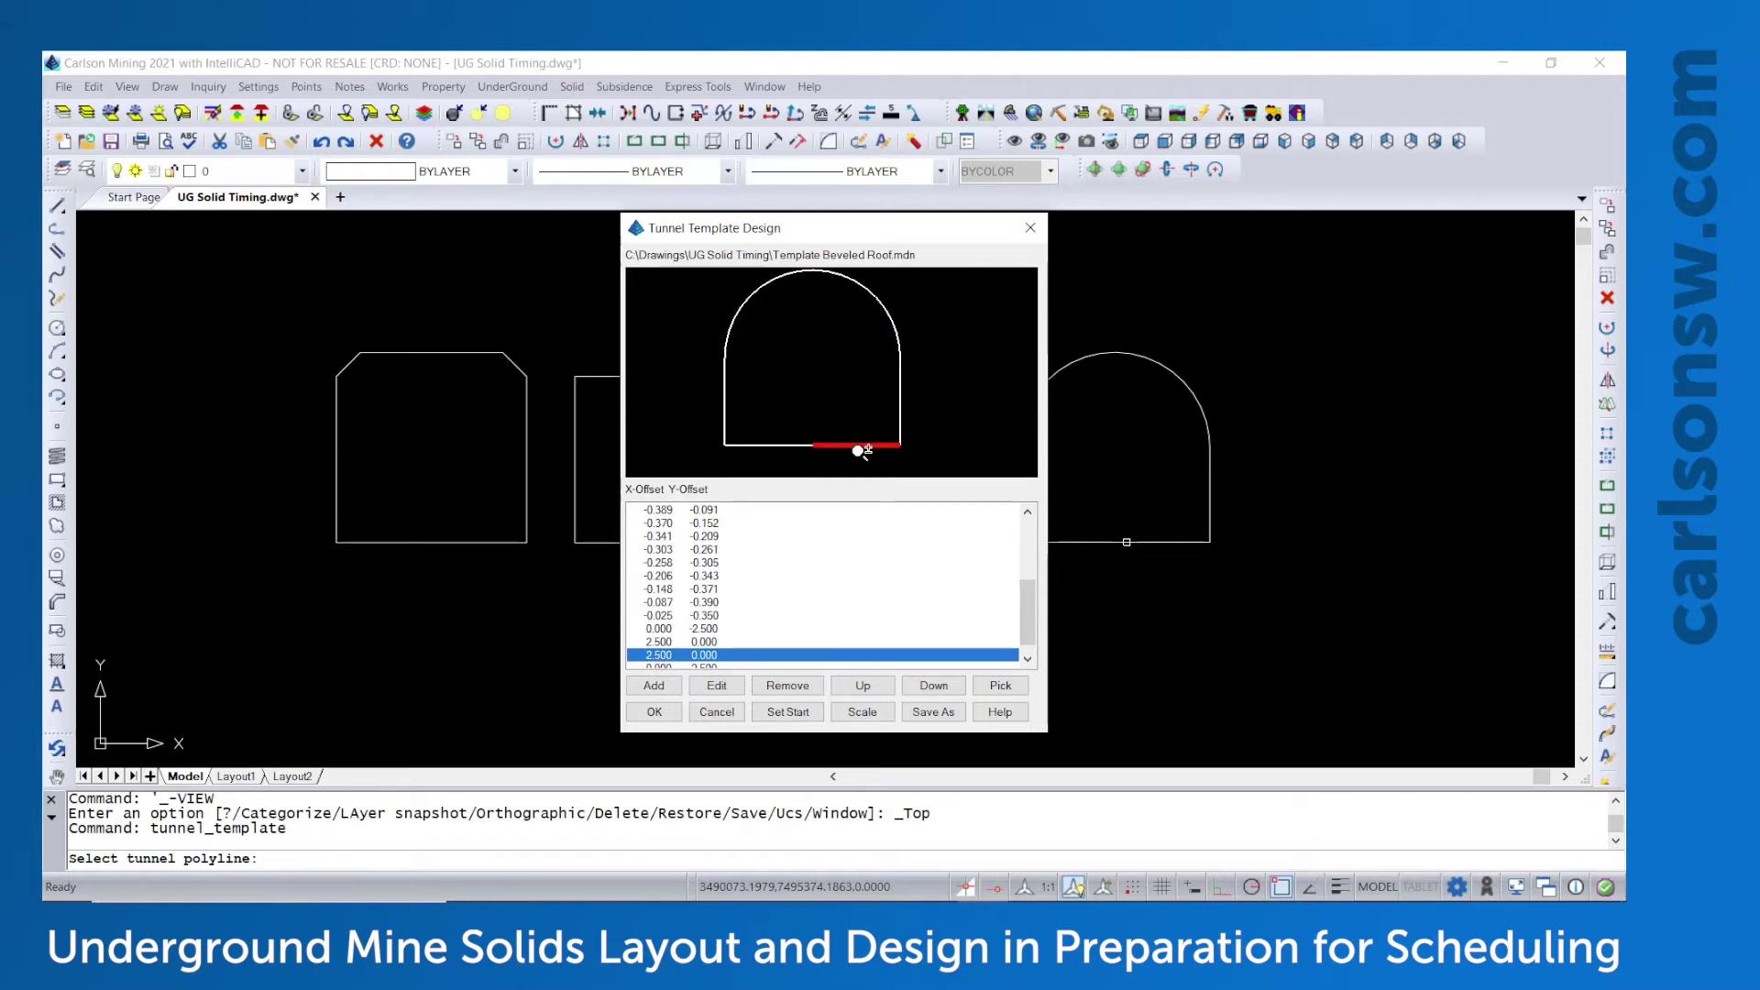
click(798, 717)
click(794, 719)
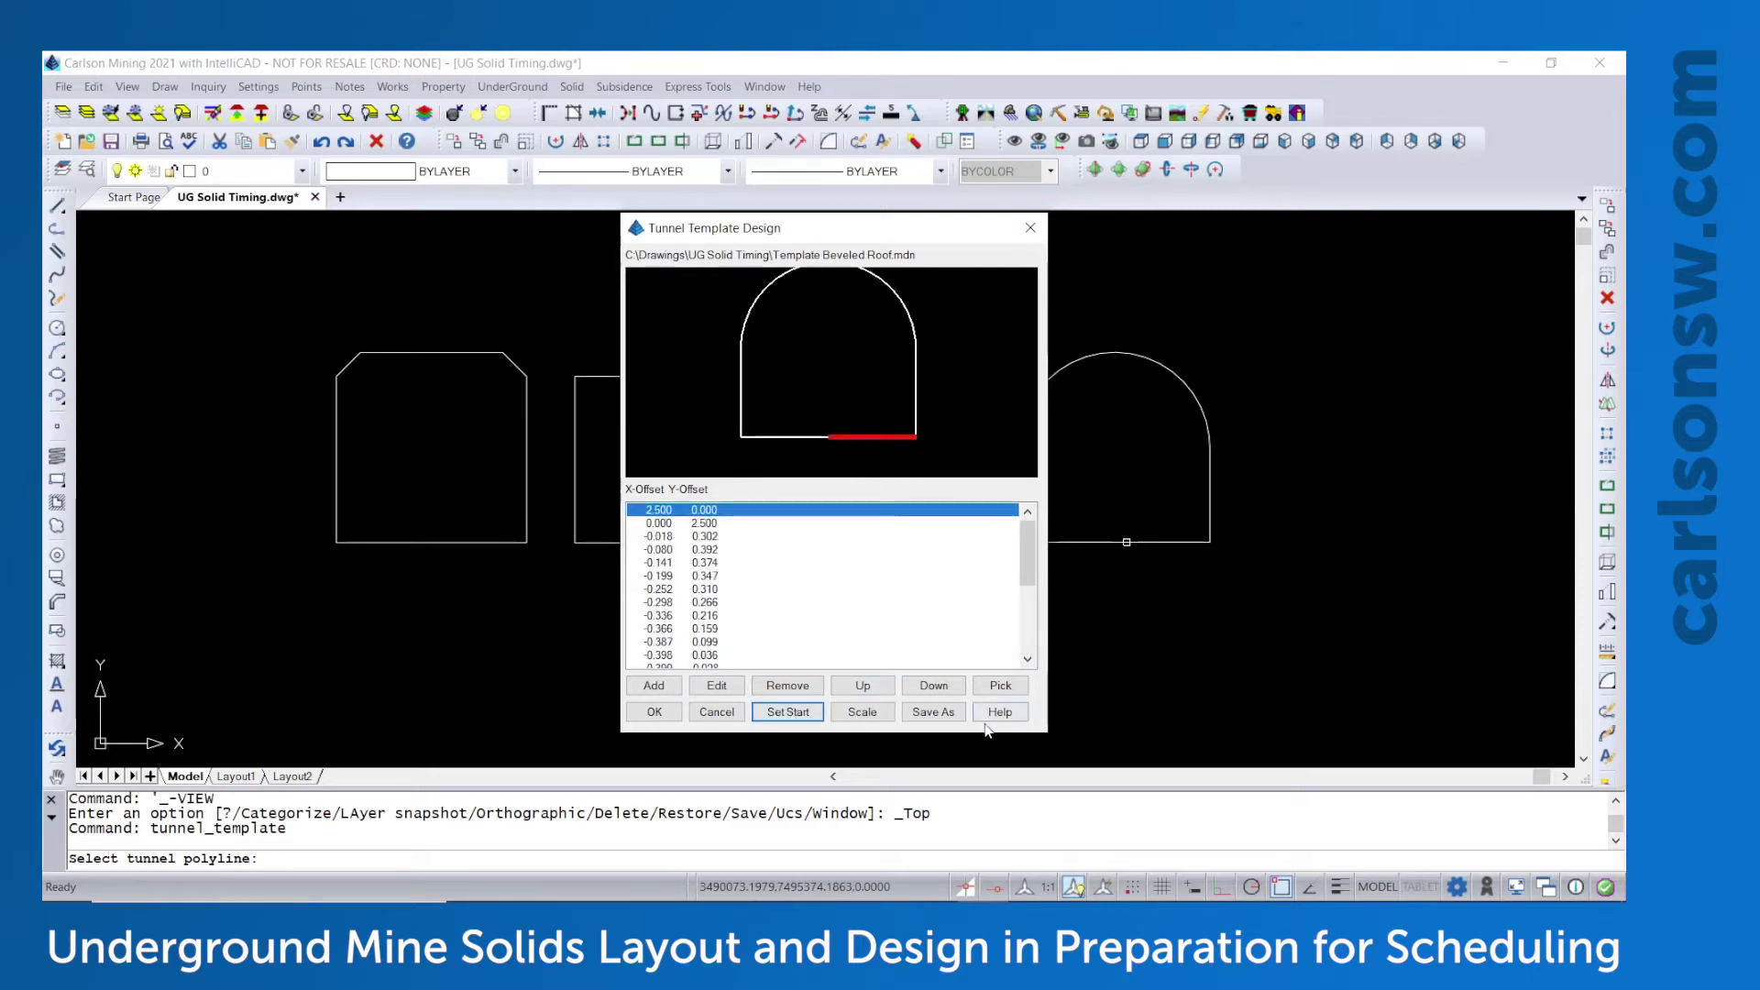
click(653, 712)
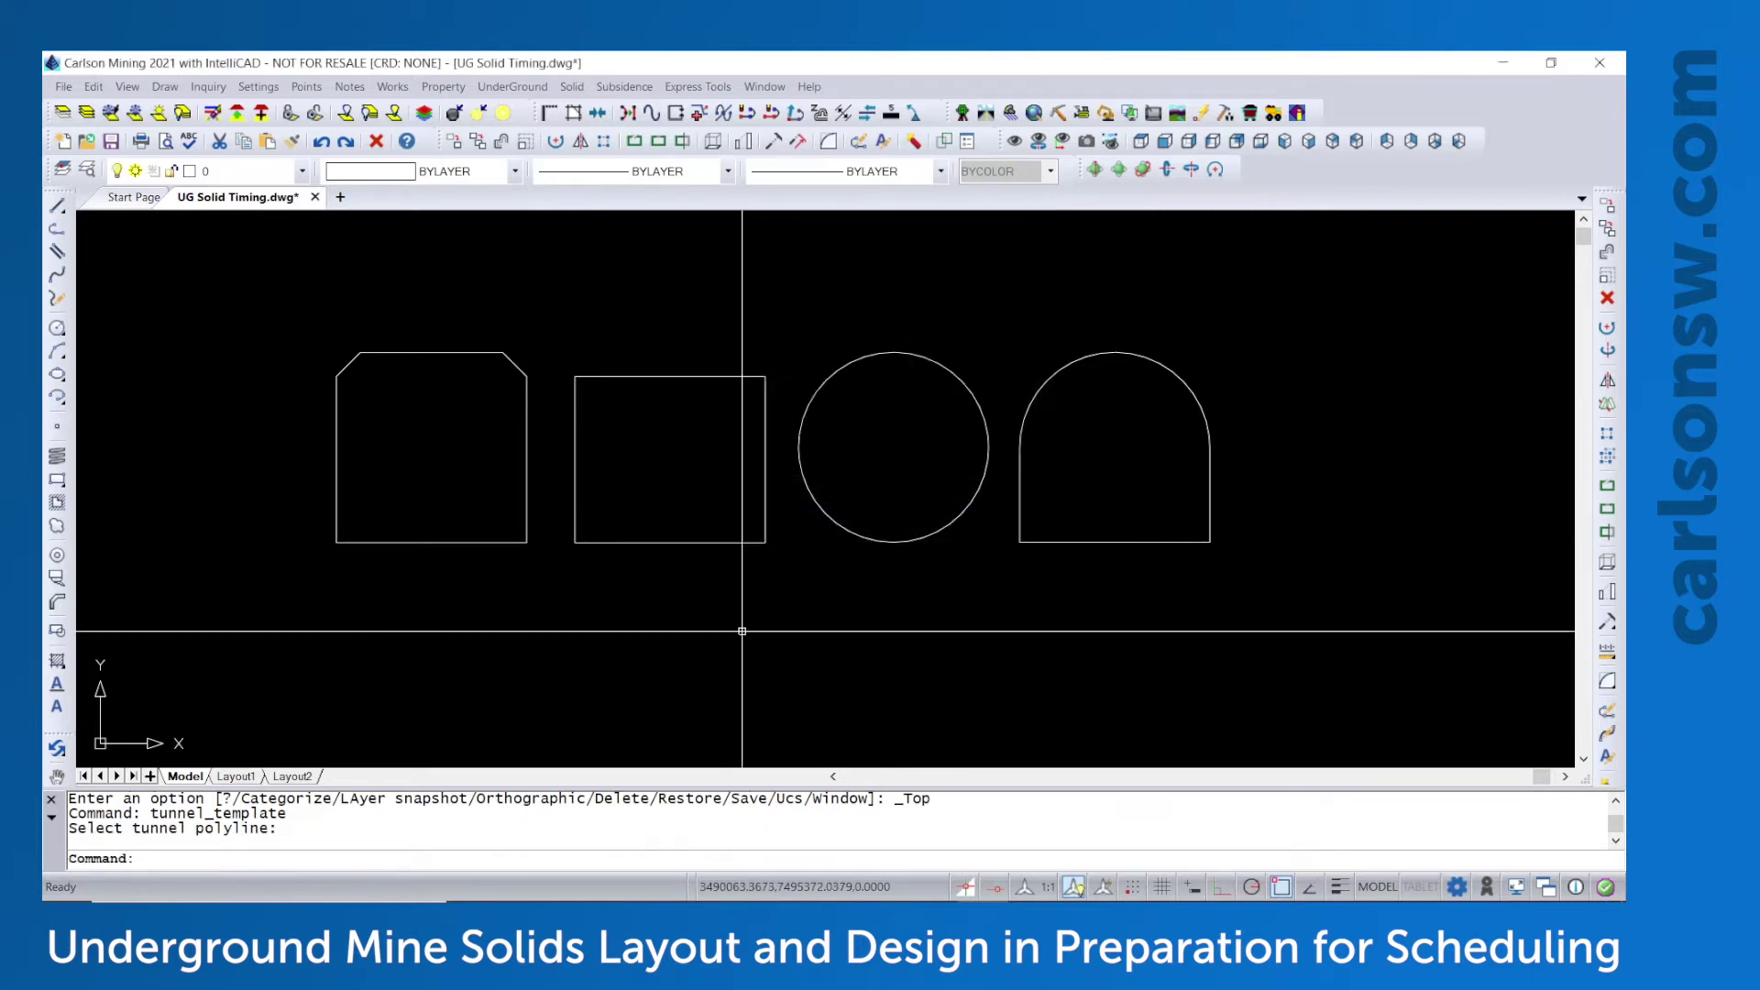
Start Make Solid from Design with a 2.000 station interval
scroll(761, 614, down, 1)
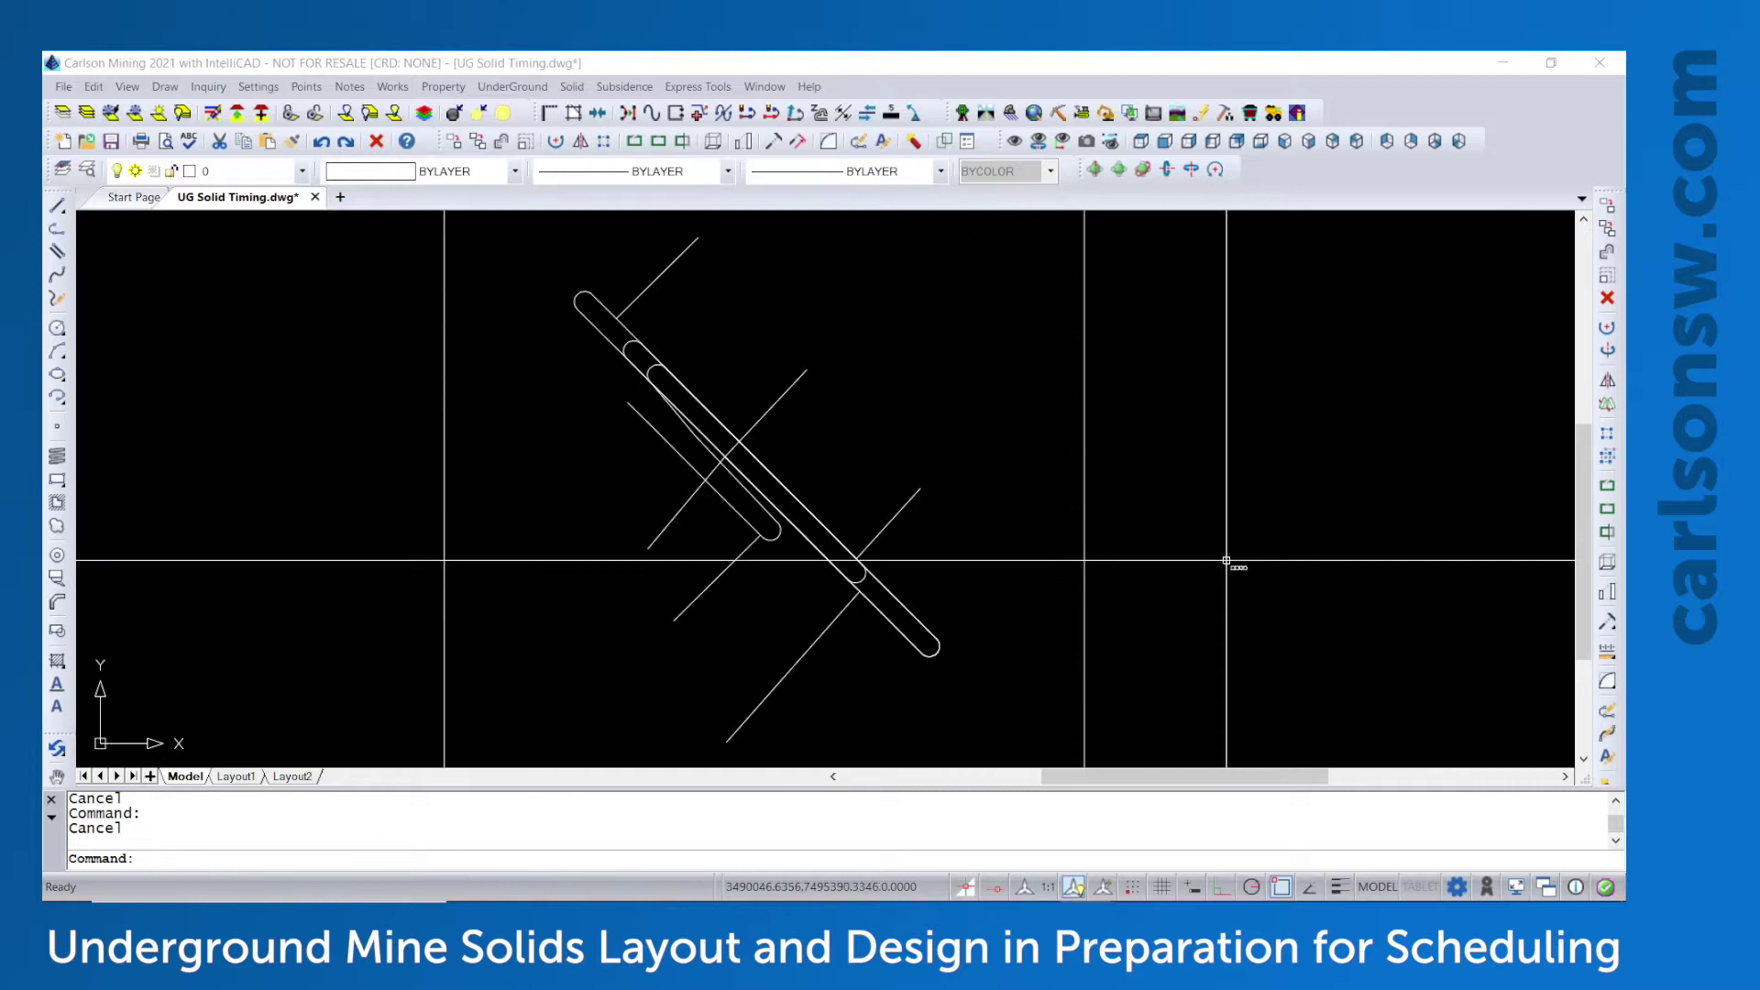
click(572, 86)
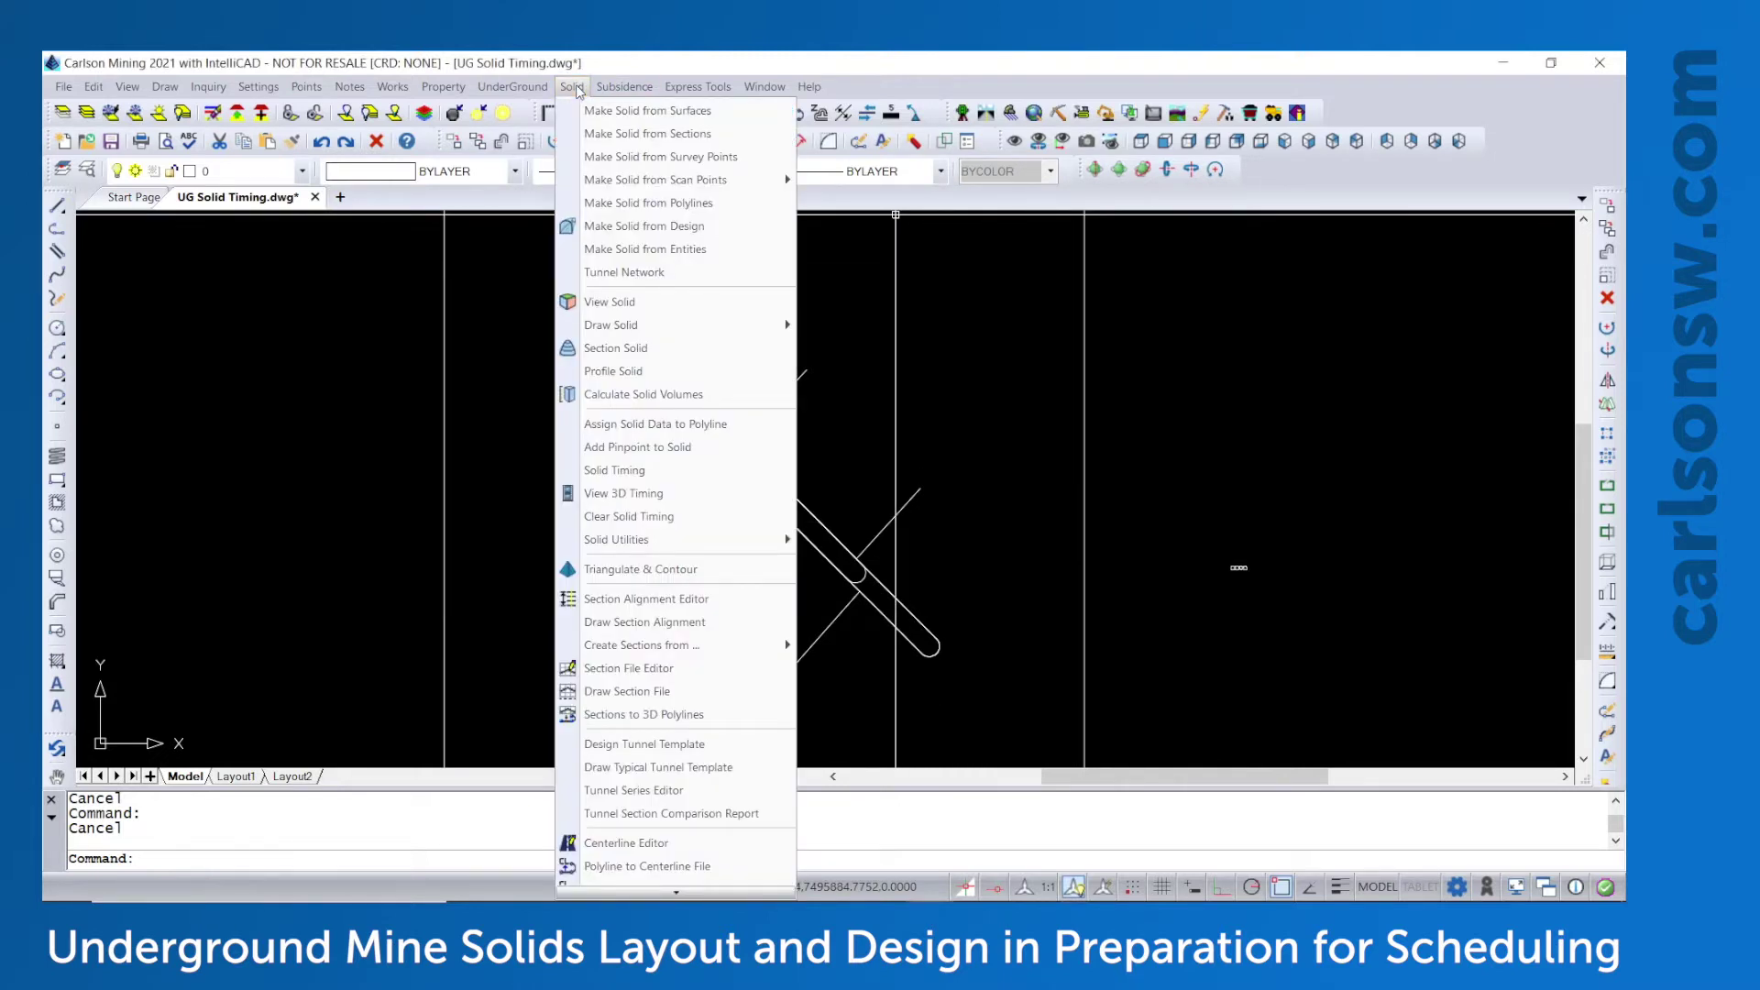
click(680, 229)
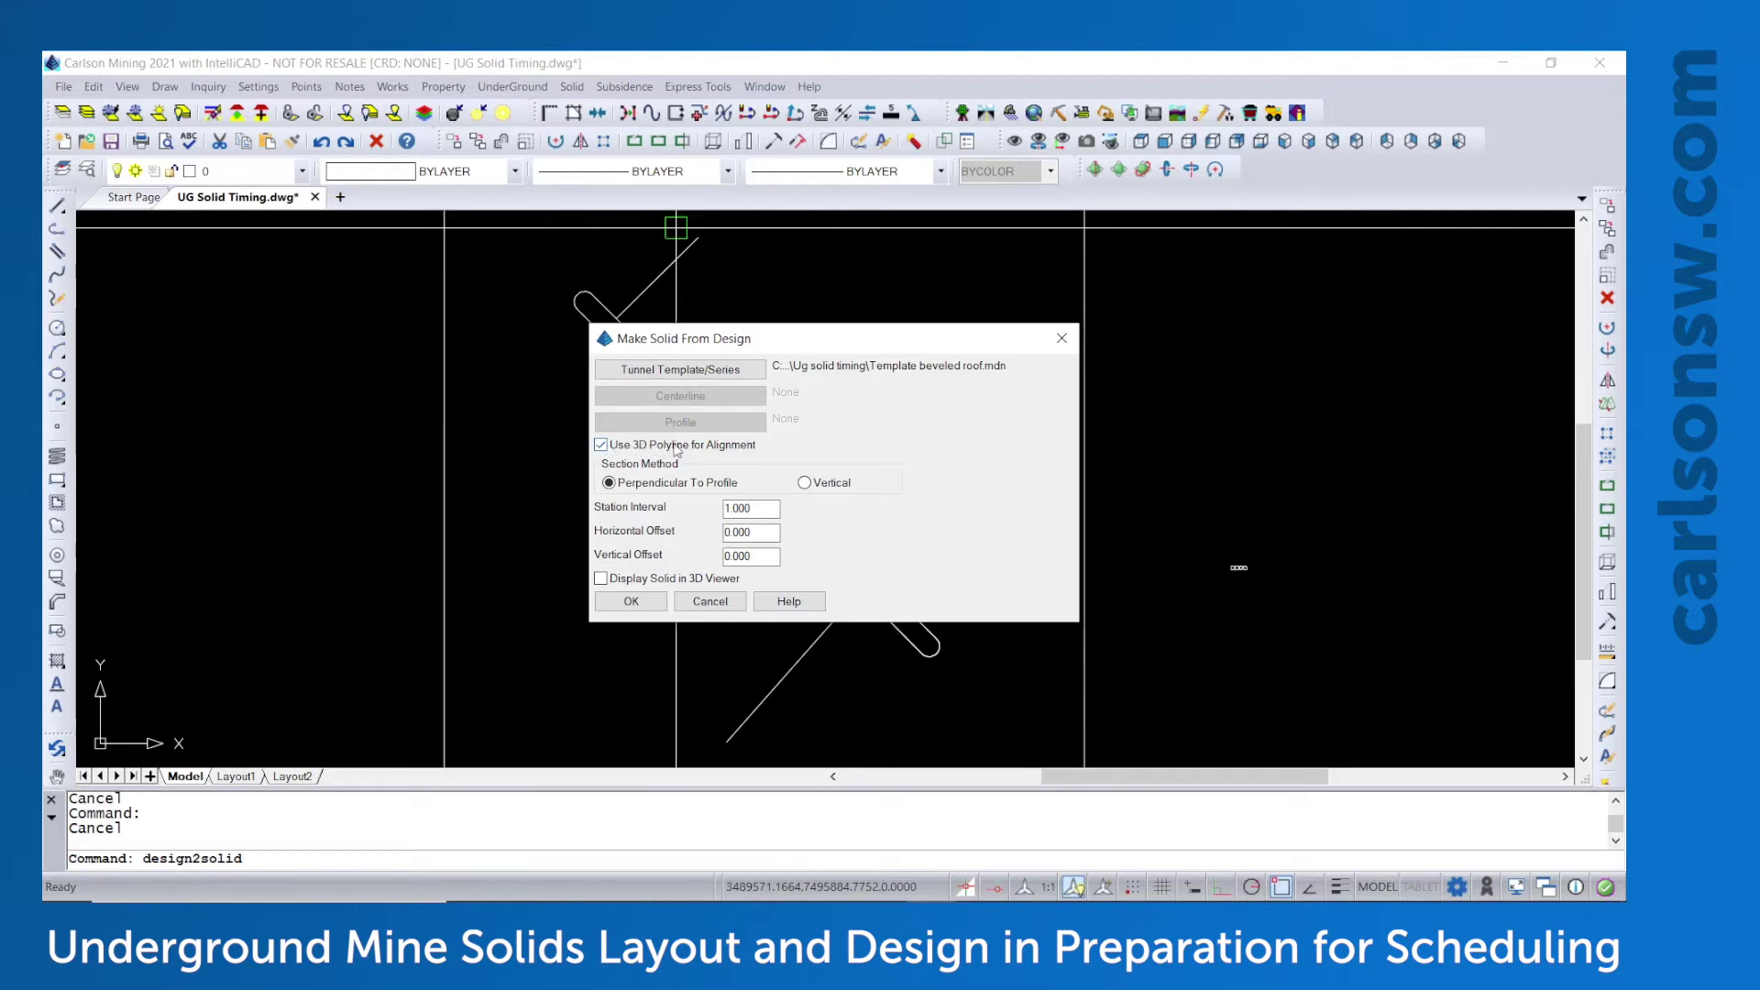
drag(775, 508, 731, 509)
text(2)
click(646, 606)
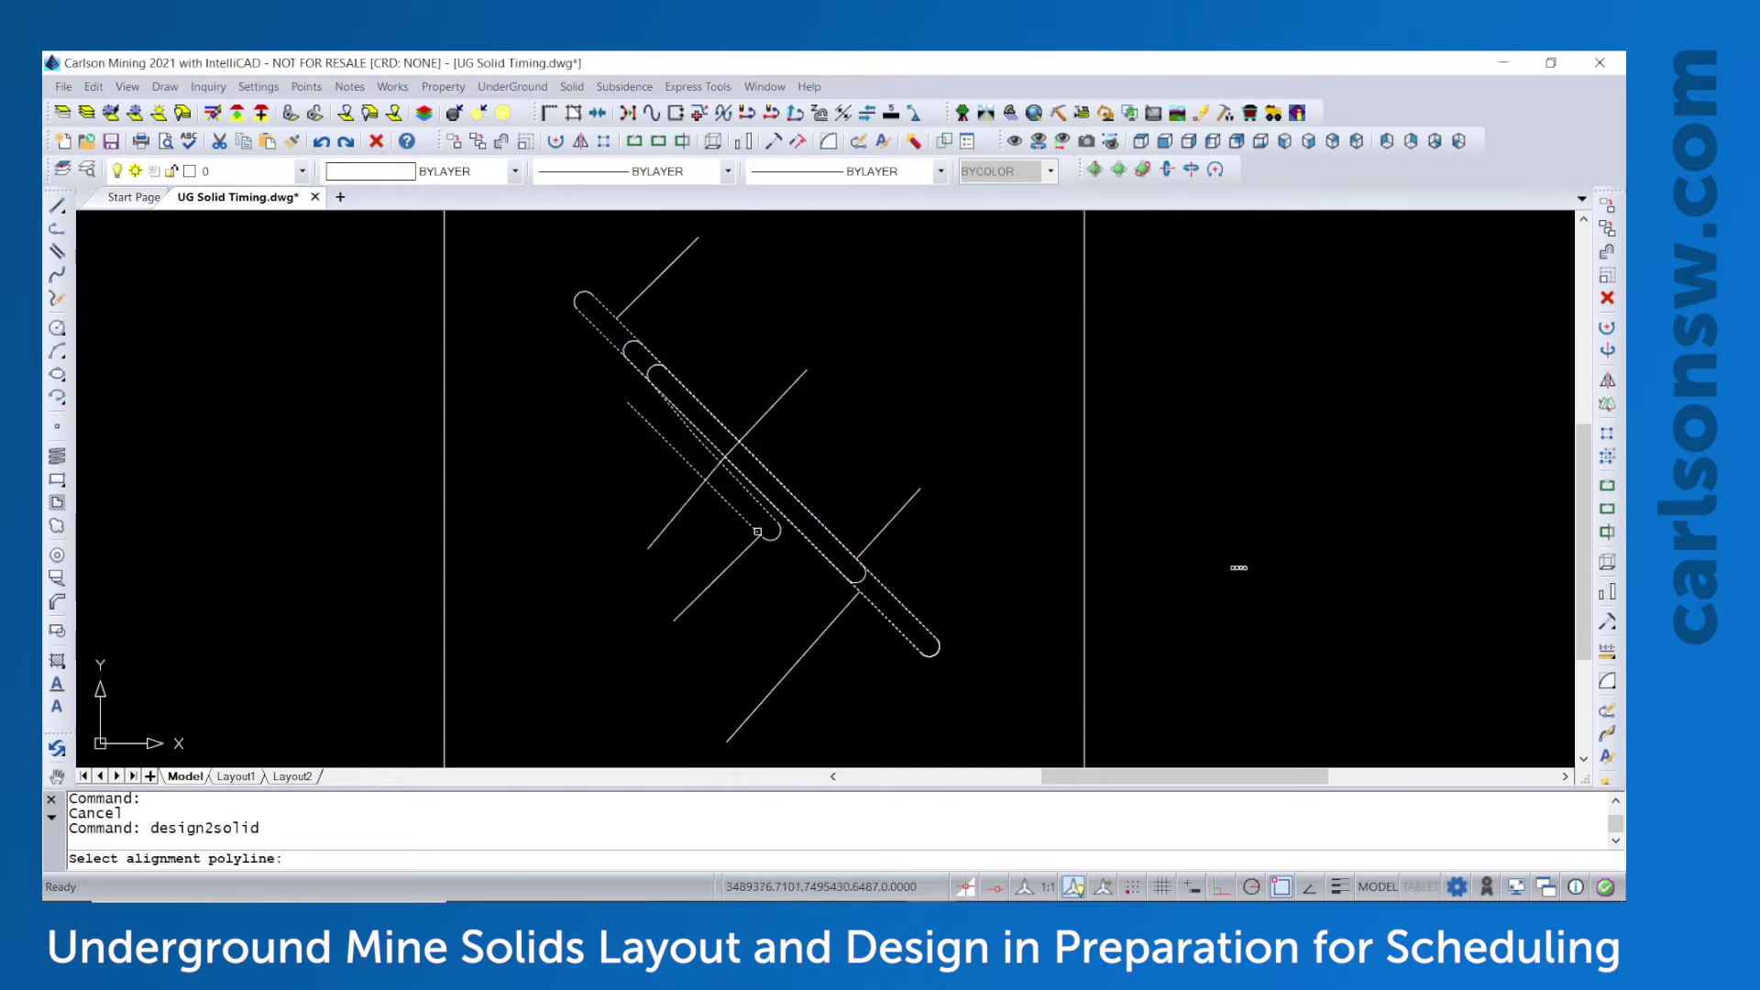
Build the solid along the long angled polyline, overwriting Decline.mdl
click(781, 518)
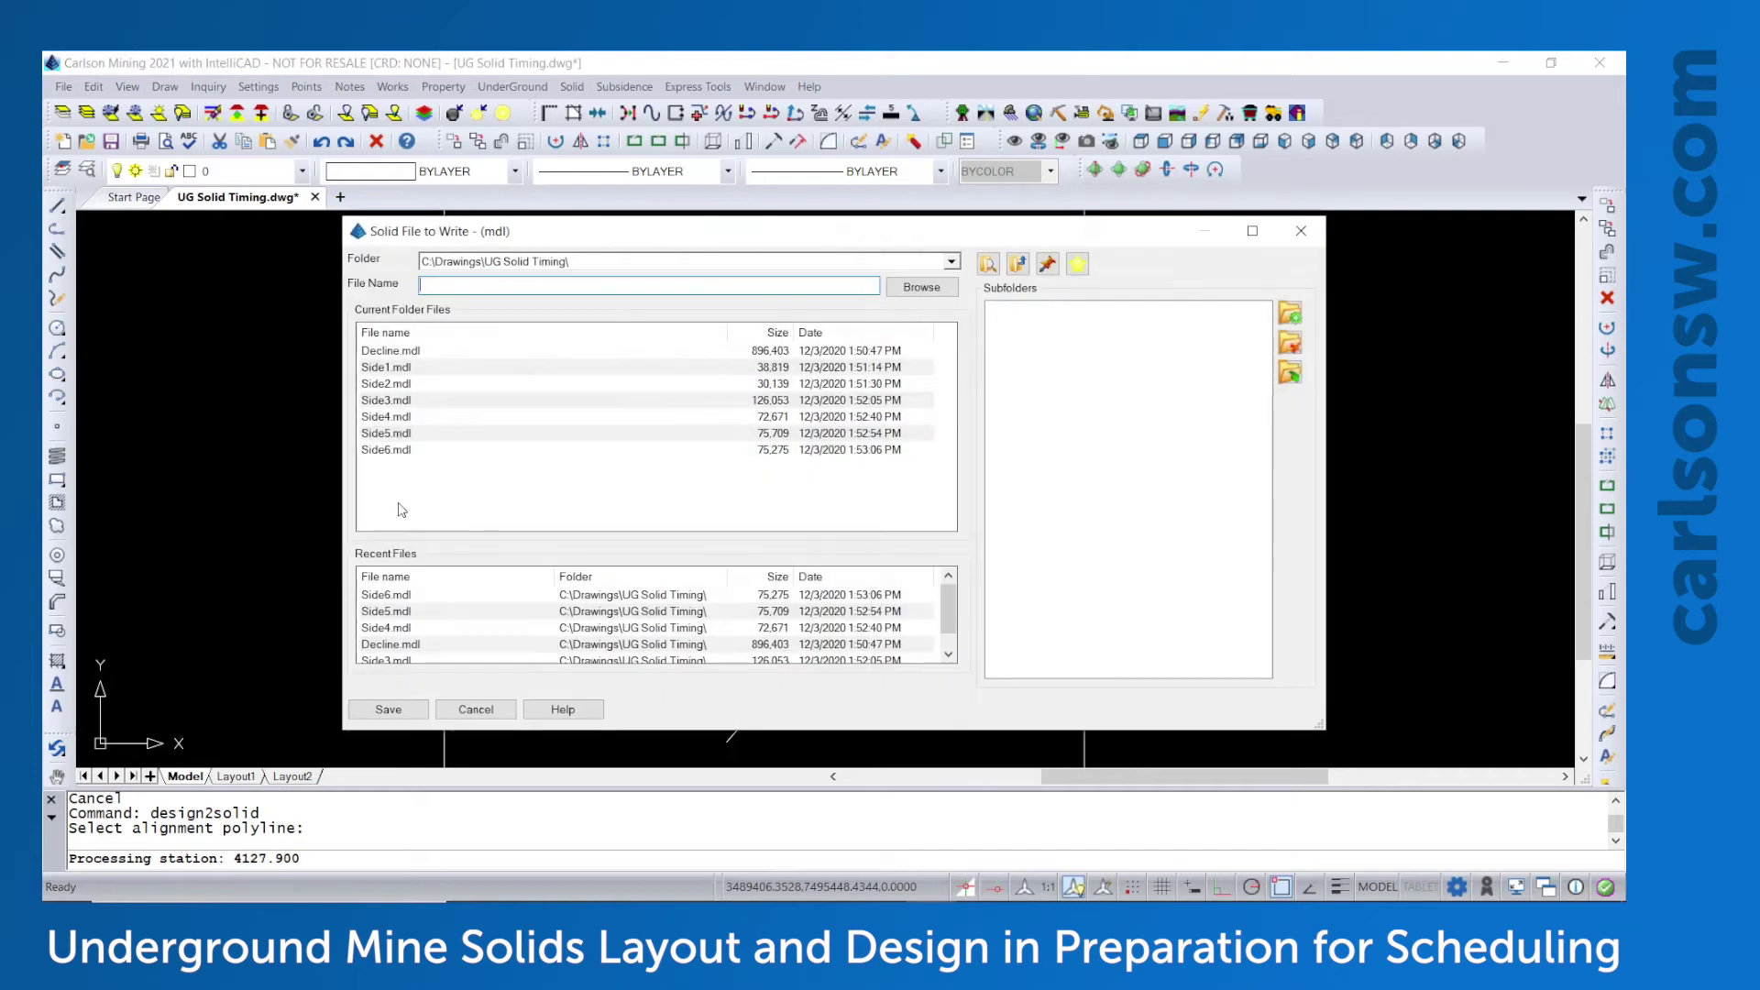
double_click(420, 350)
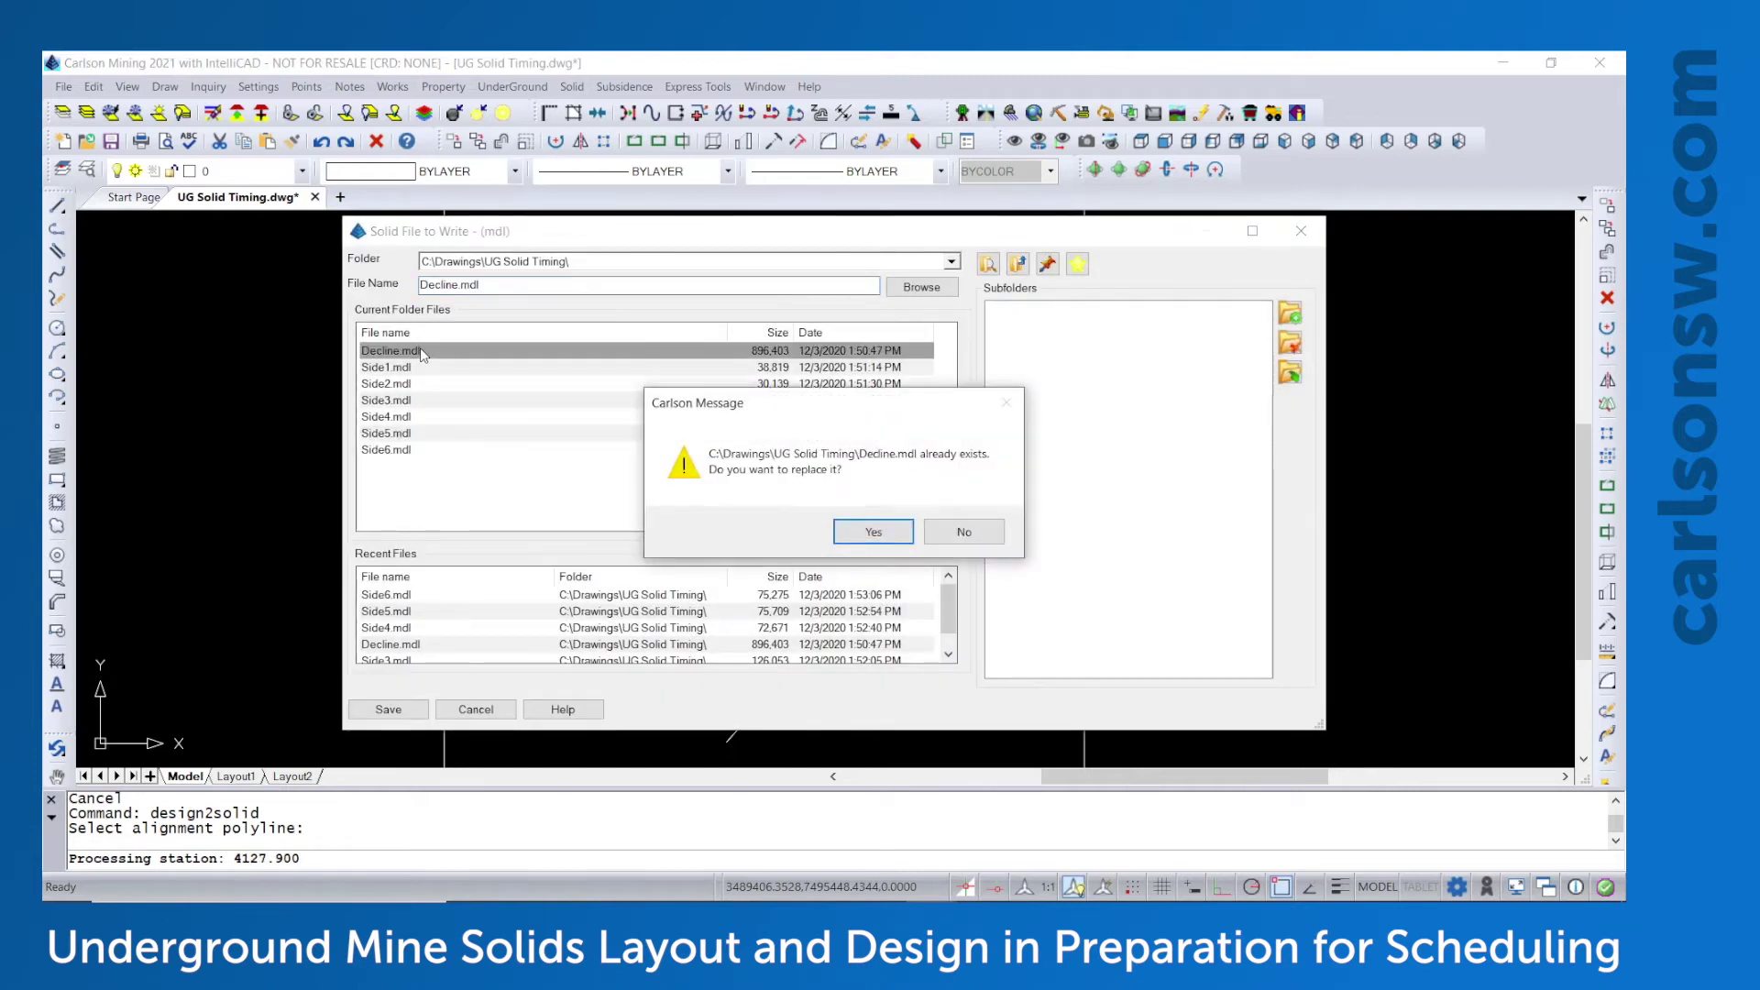
click(863, 539)
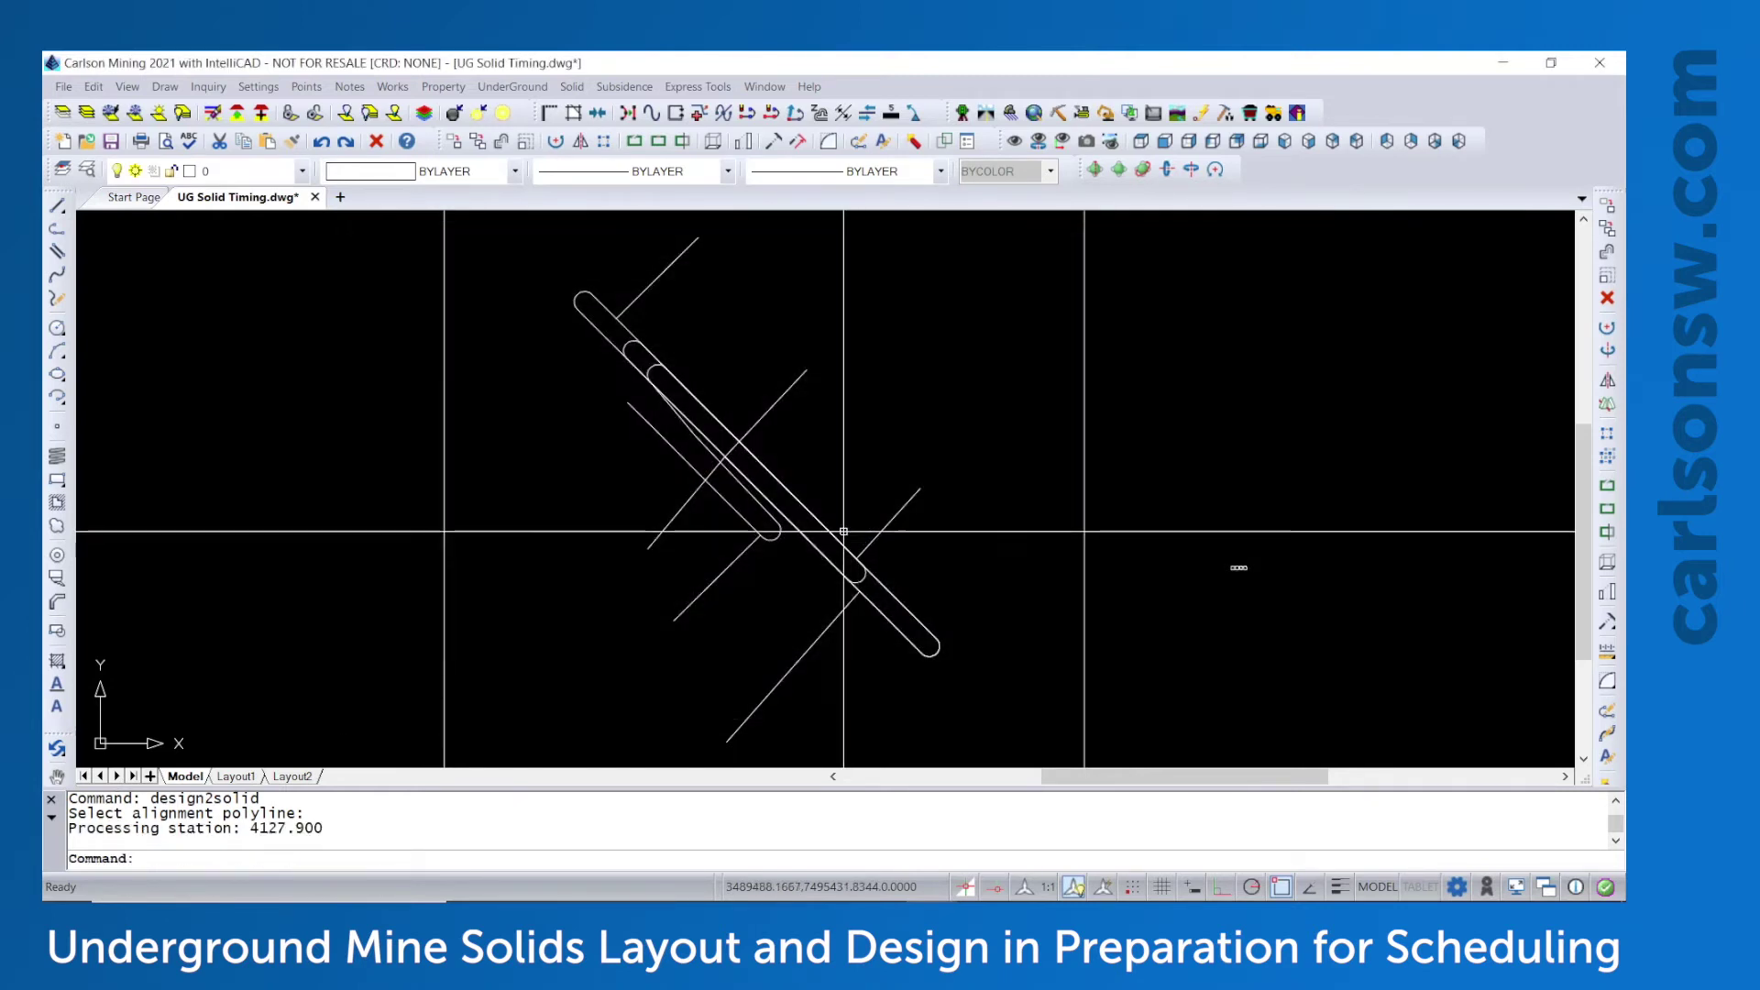
Build solids along two side polylines at 2.000 interval, overwriting Side1.mdl and Side6.mdl
key(Return)
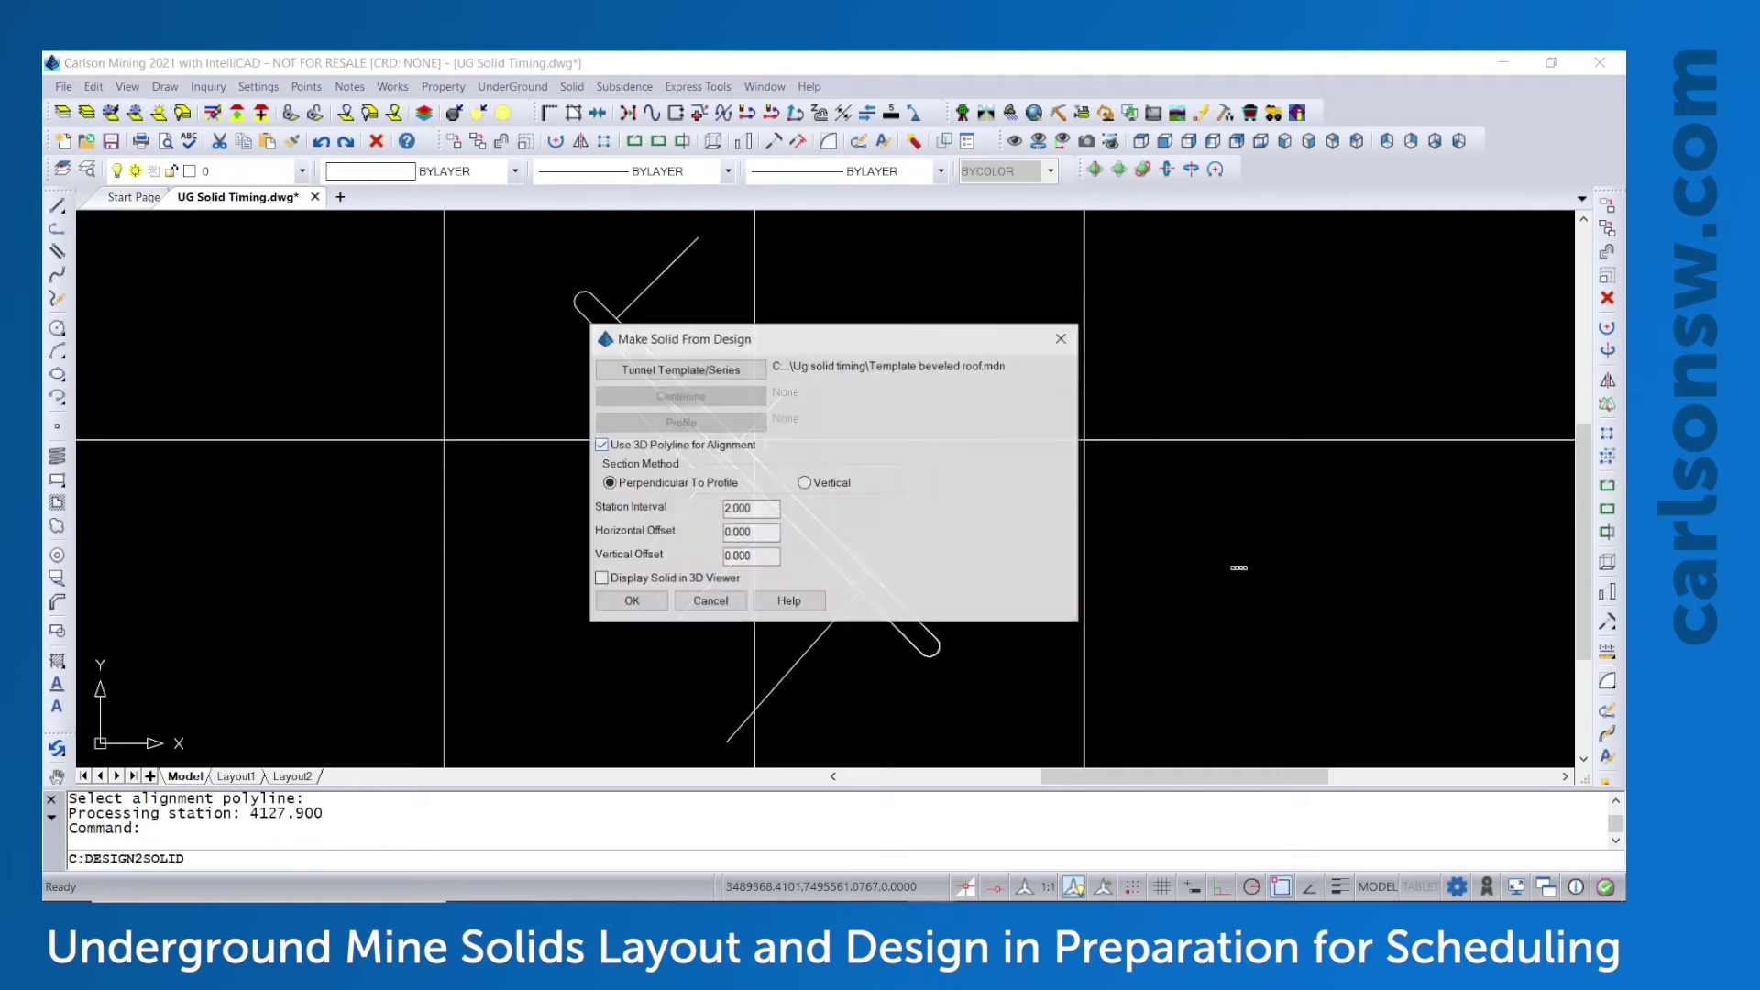
click(632, 603)
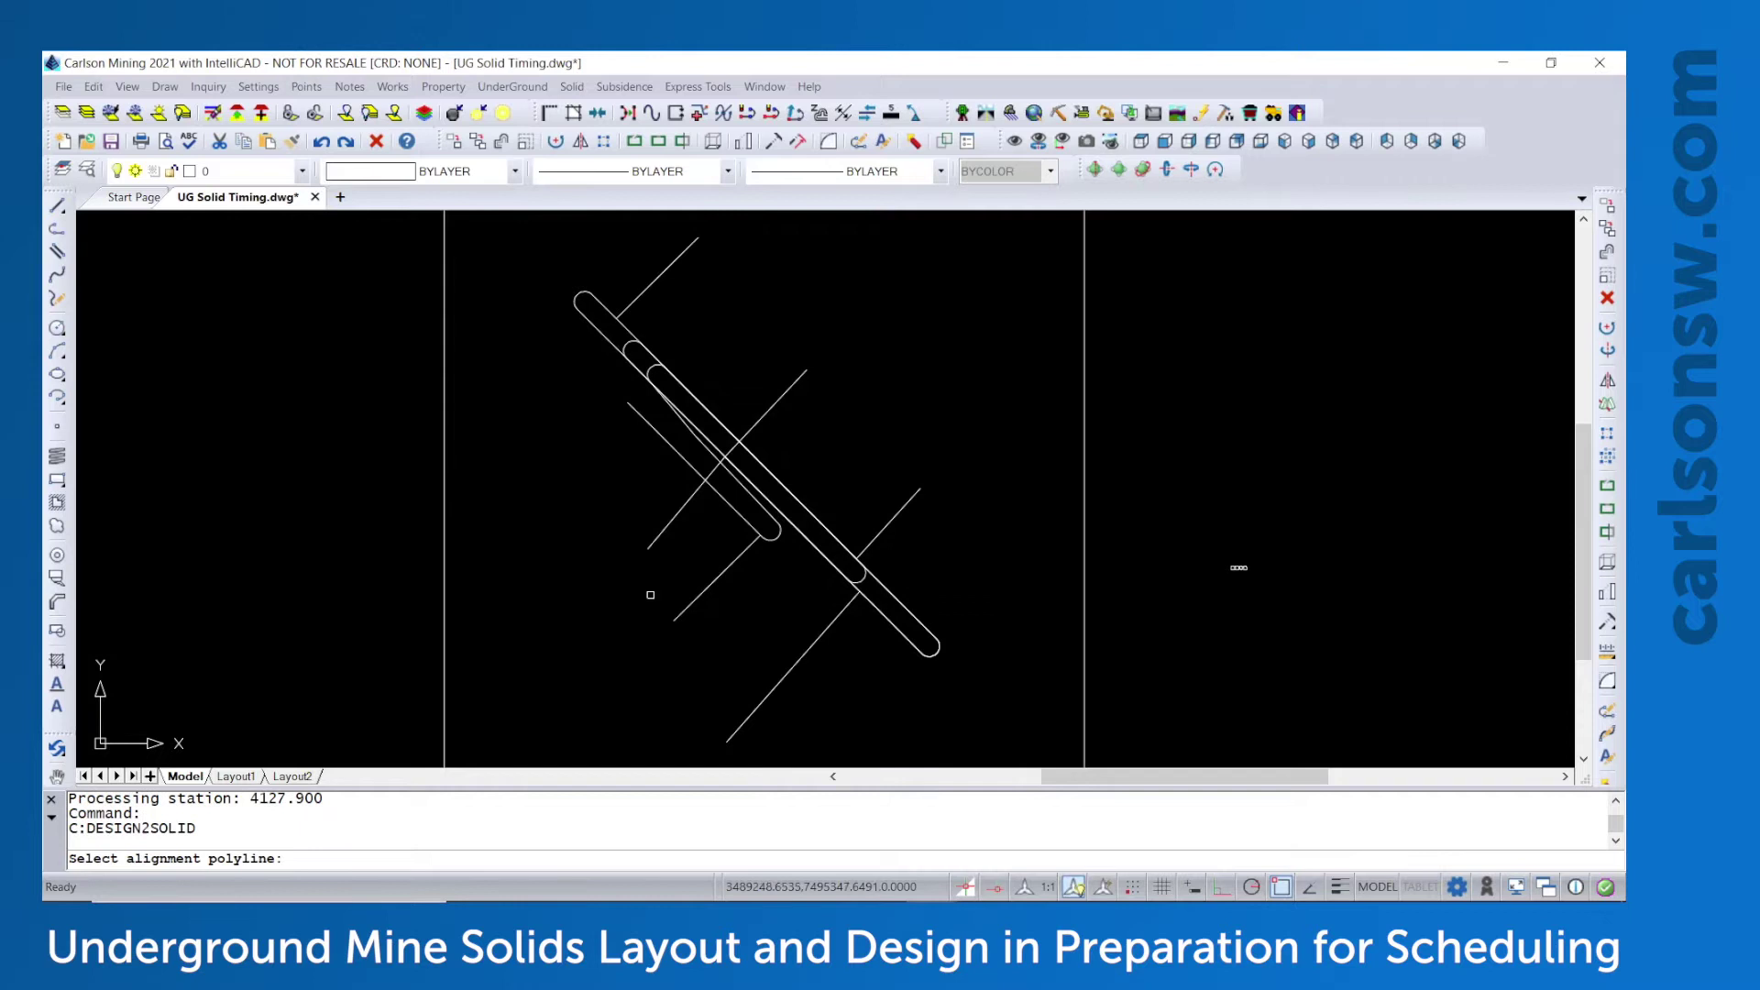
click(885, 529)
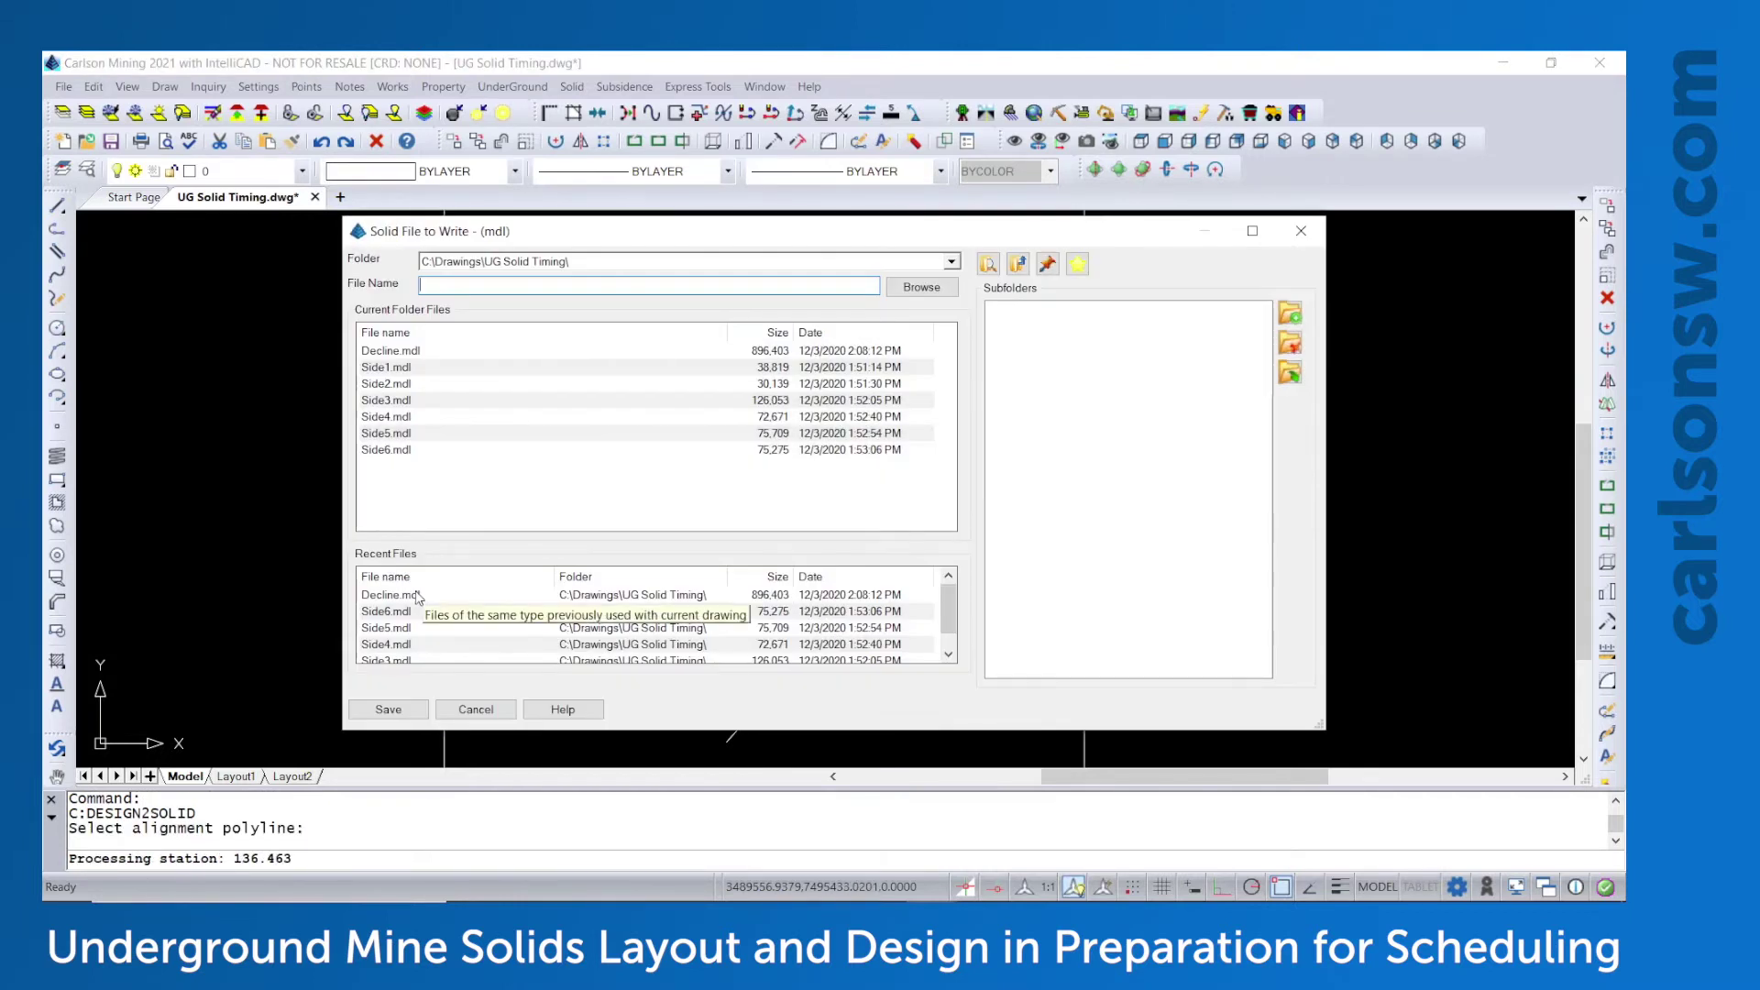
double_click(395, 367)
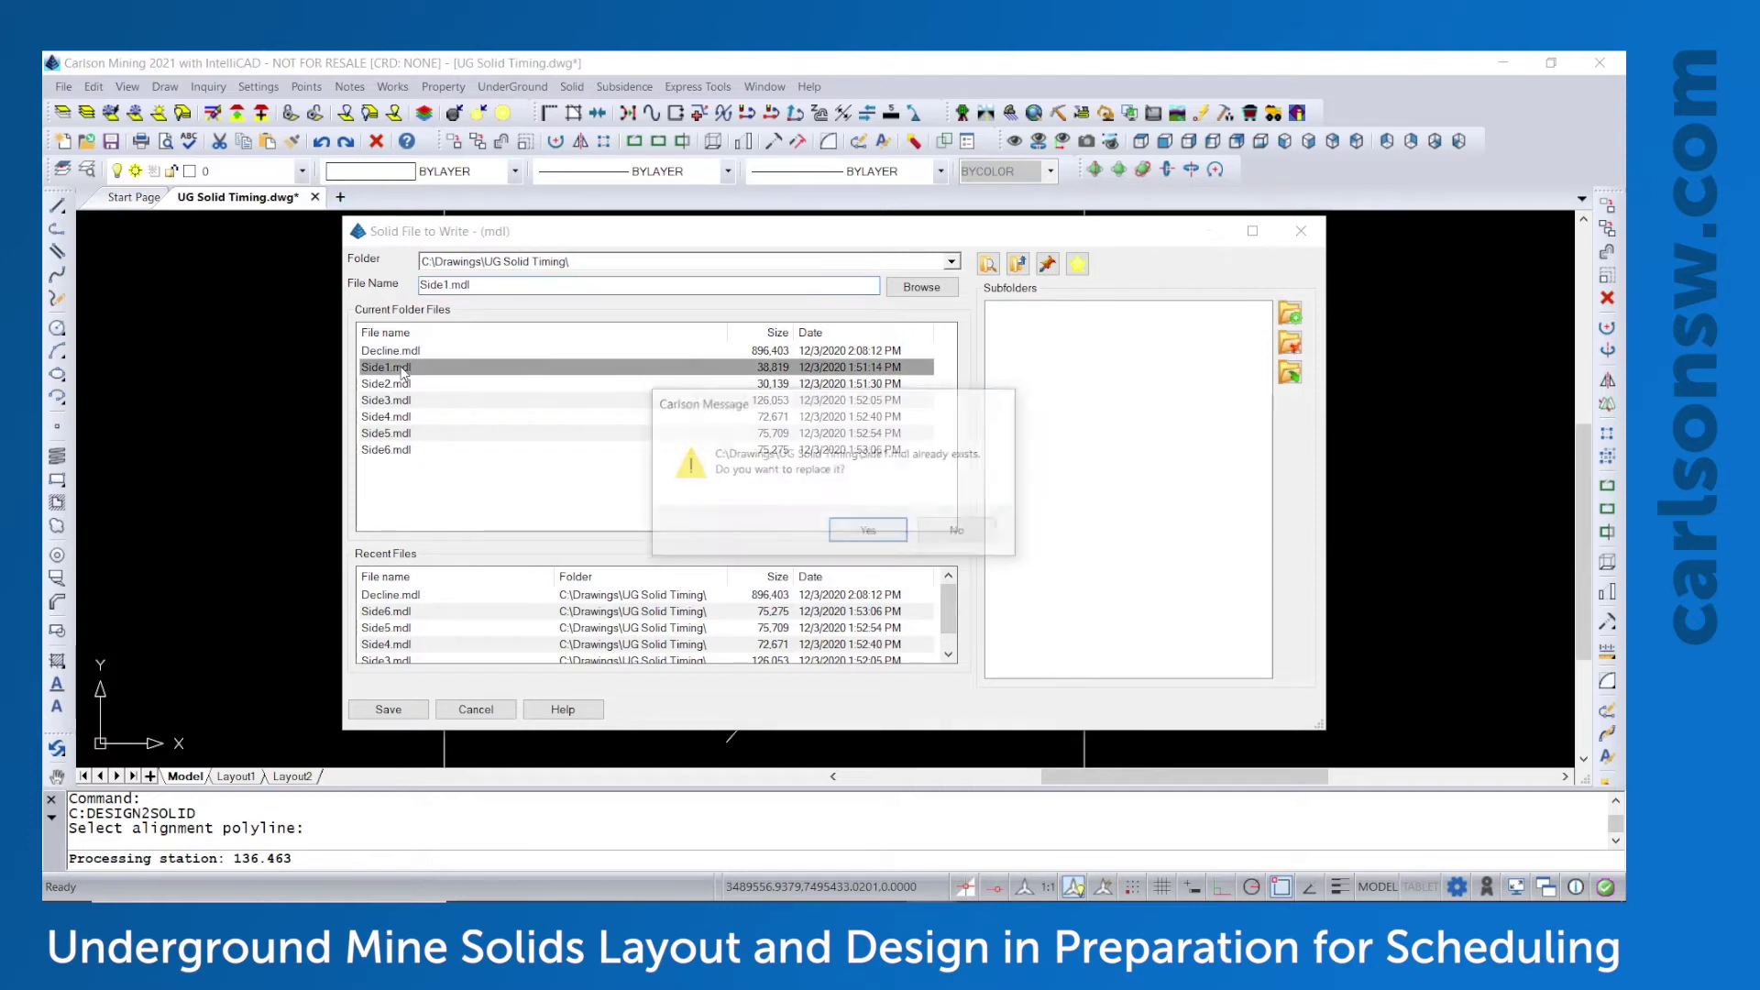
click(865, 530)
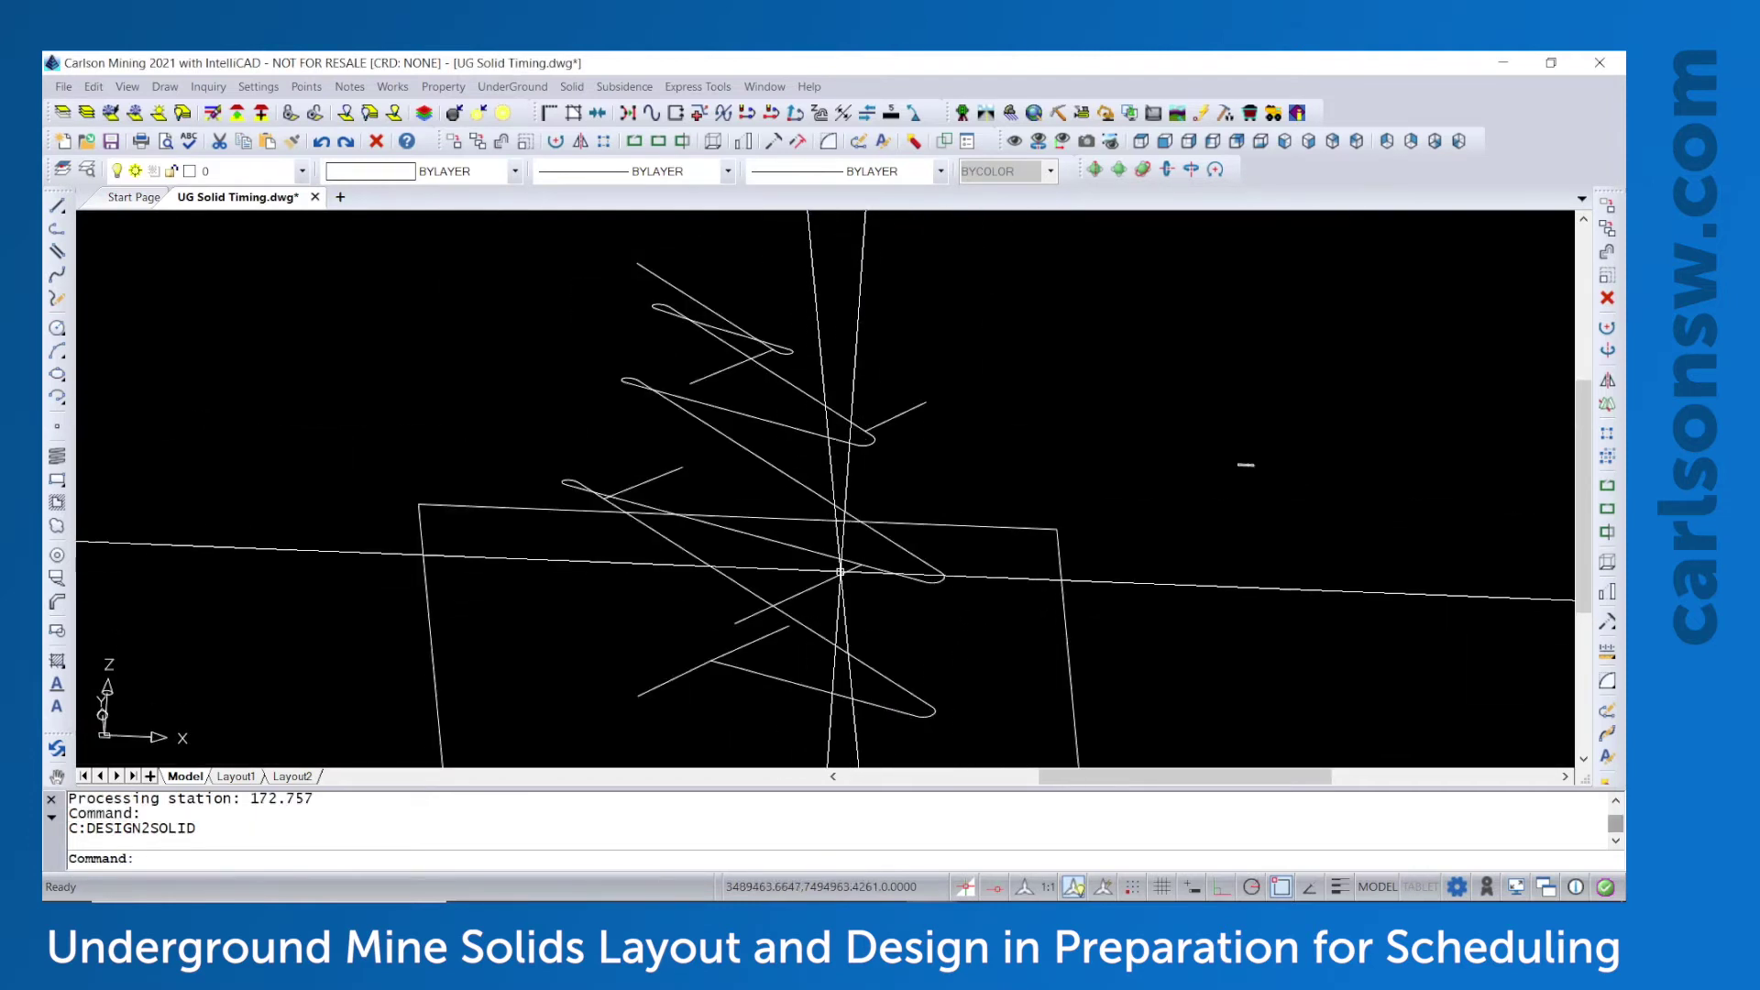
key(Return)
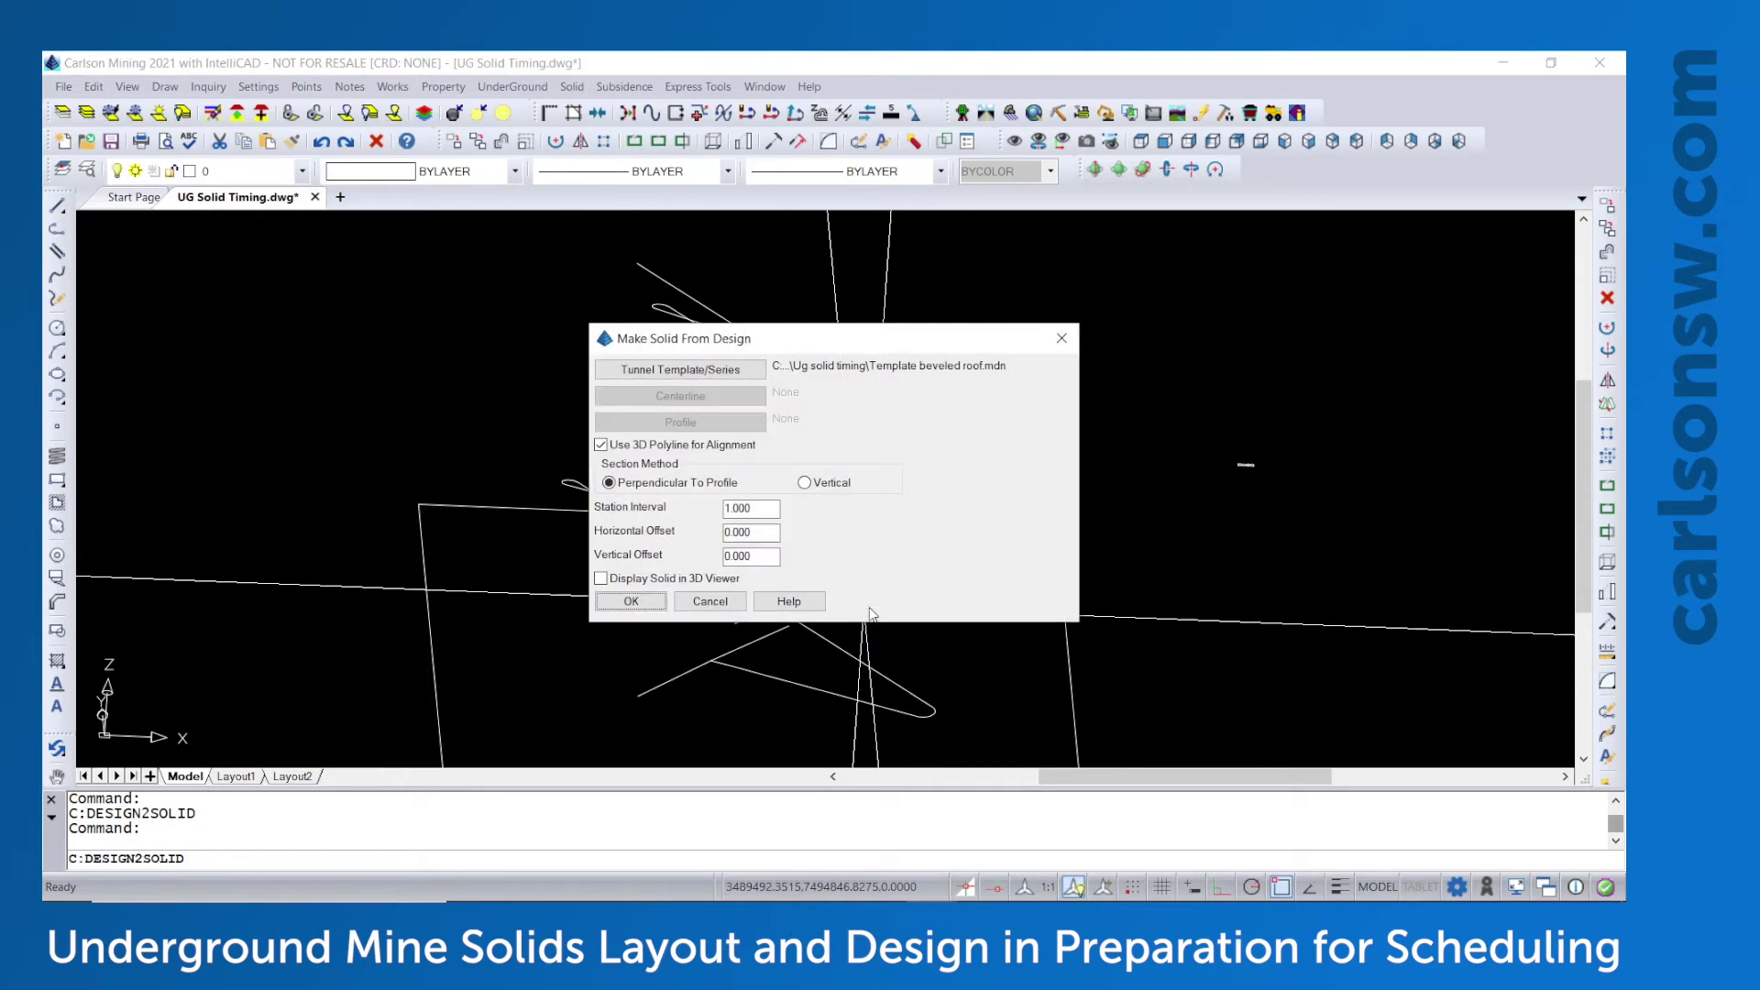
click(659, 601)
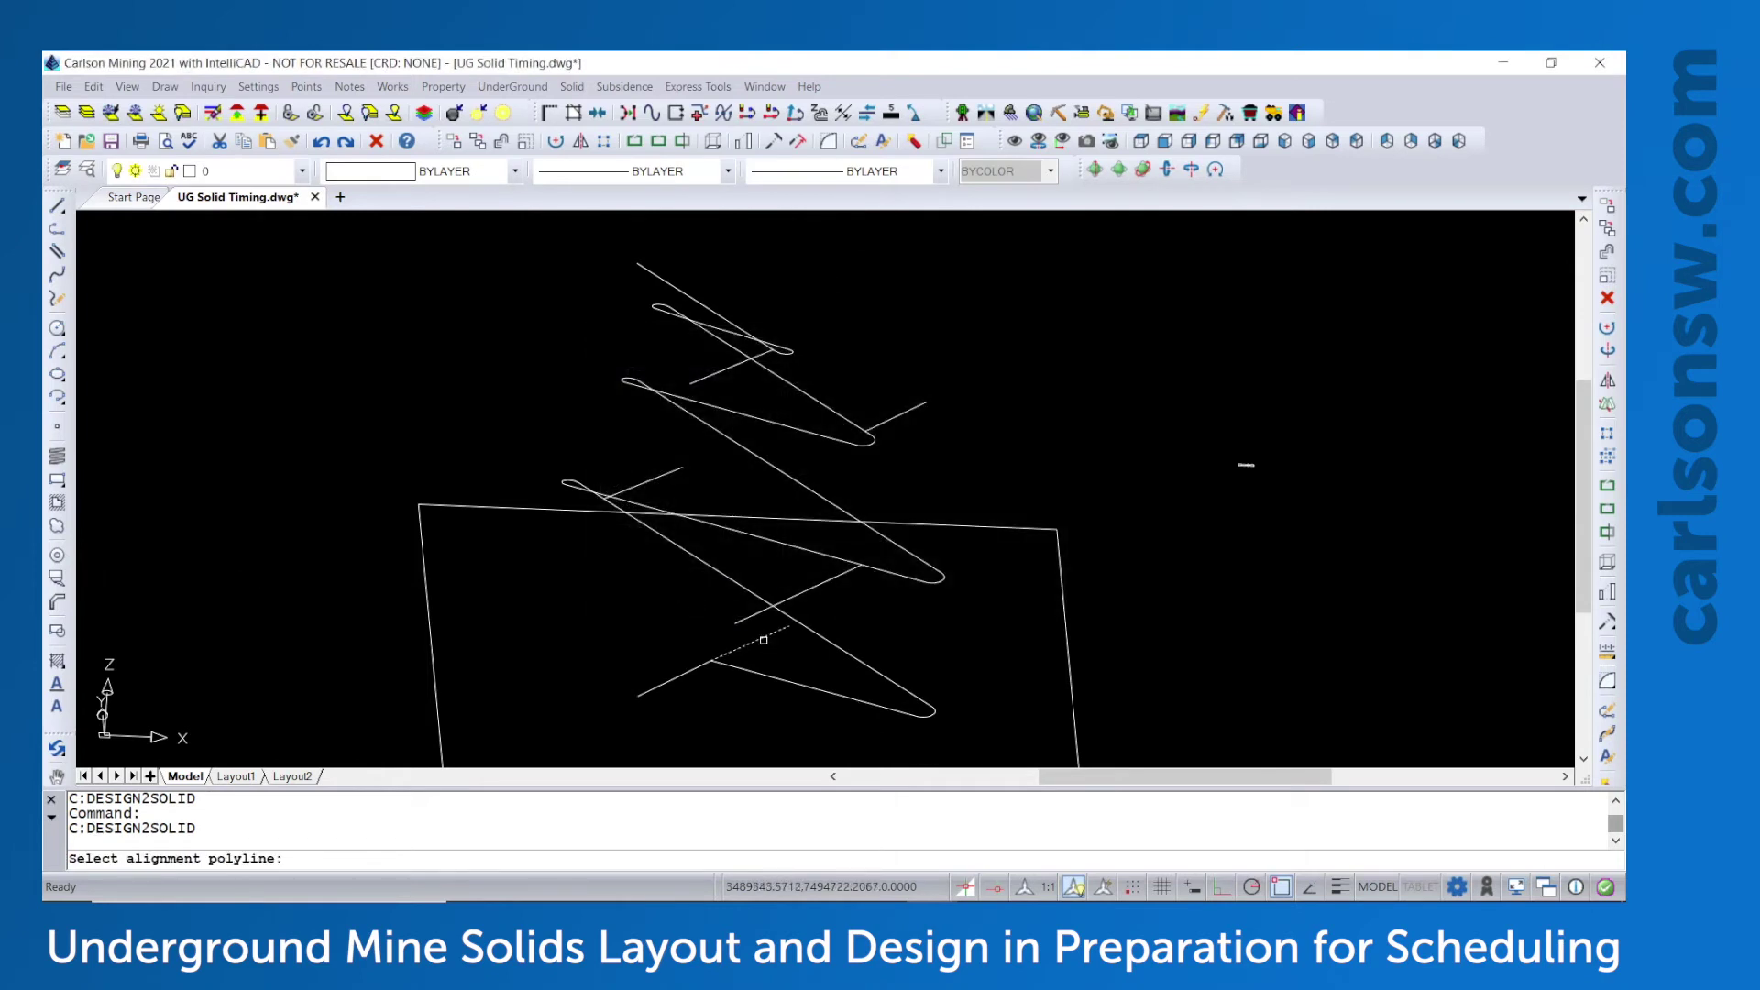
click(769, 635)
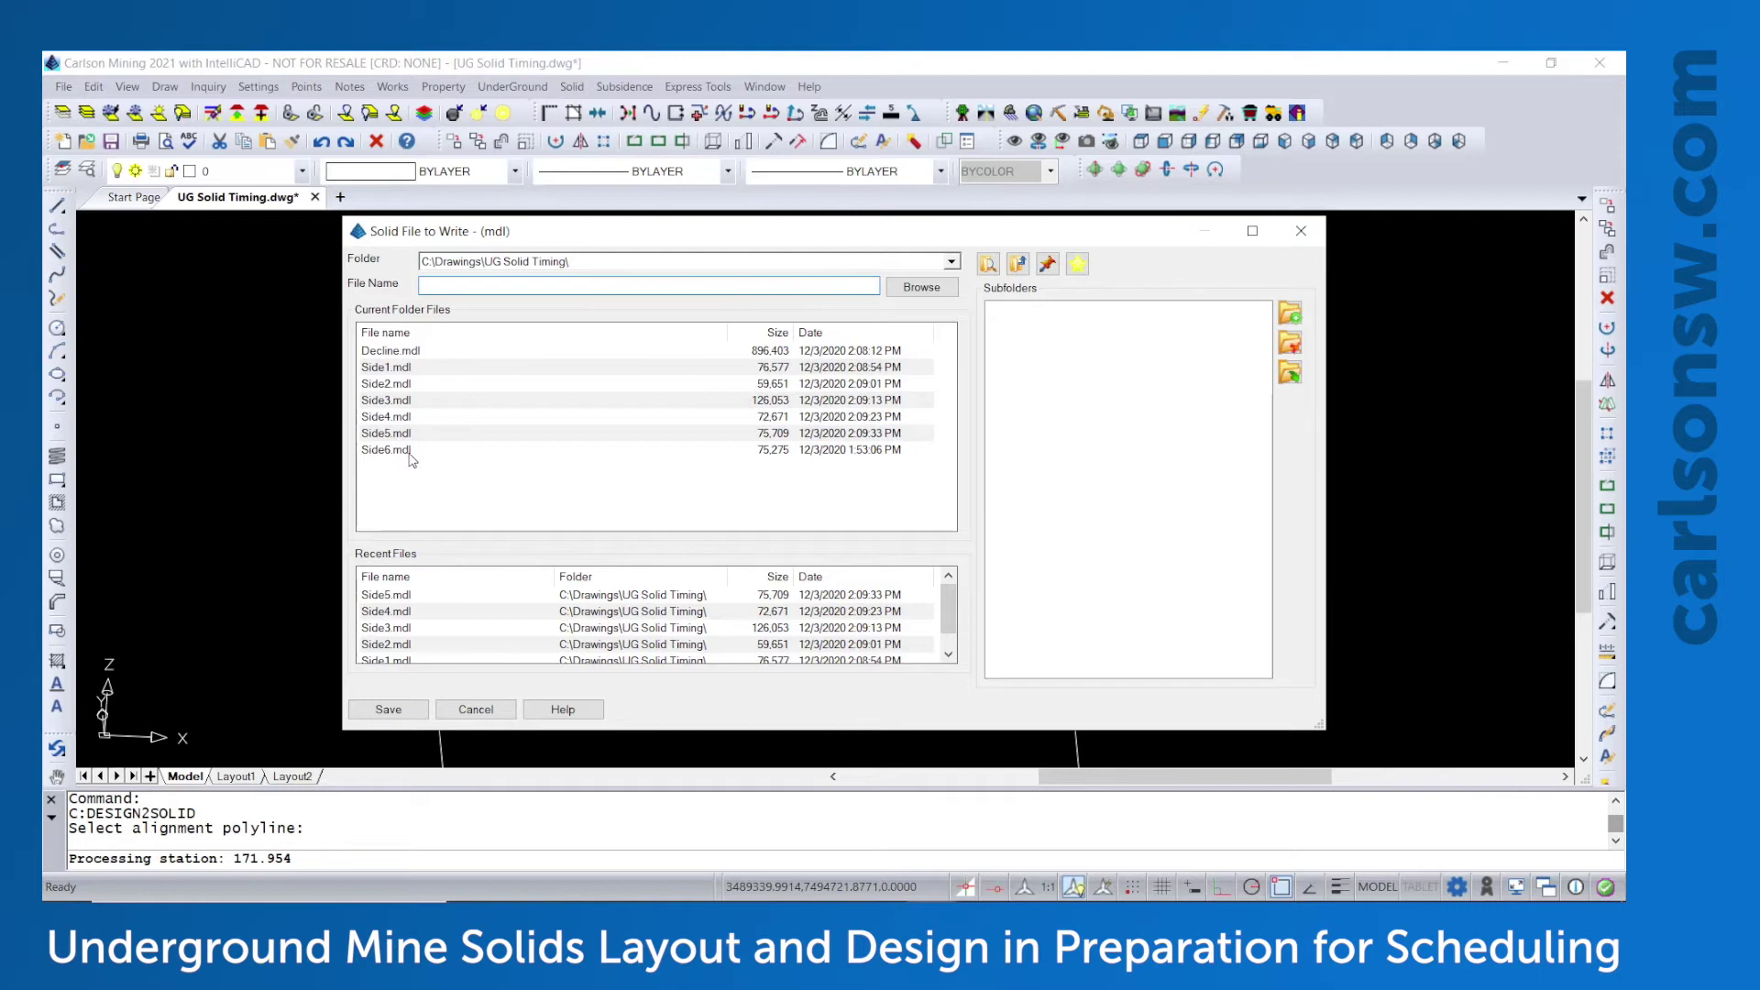
double_click(392, 450)
click(869, 532)
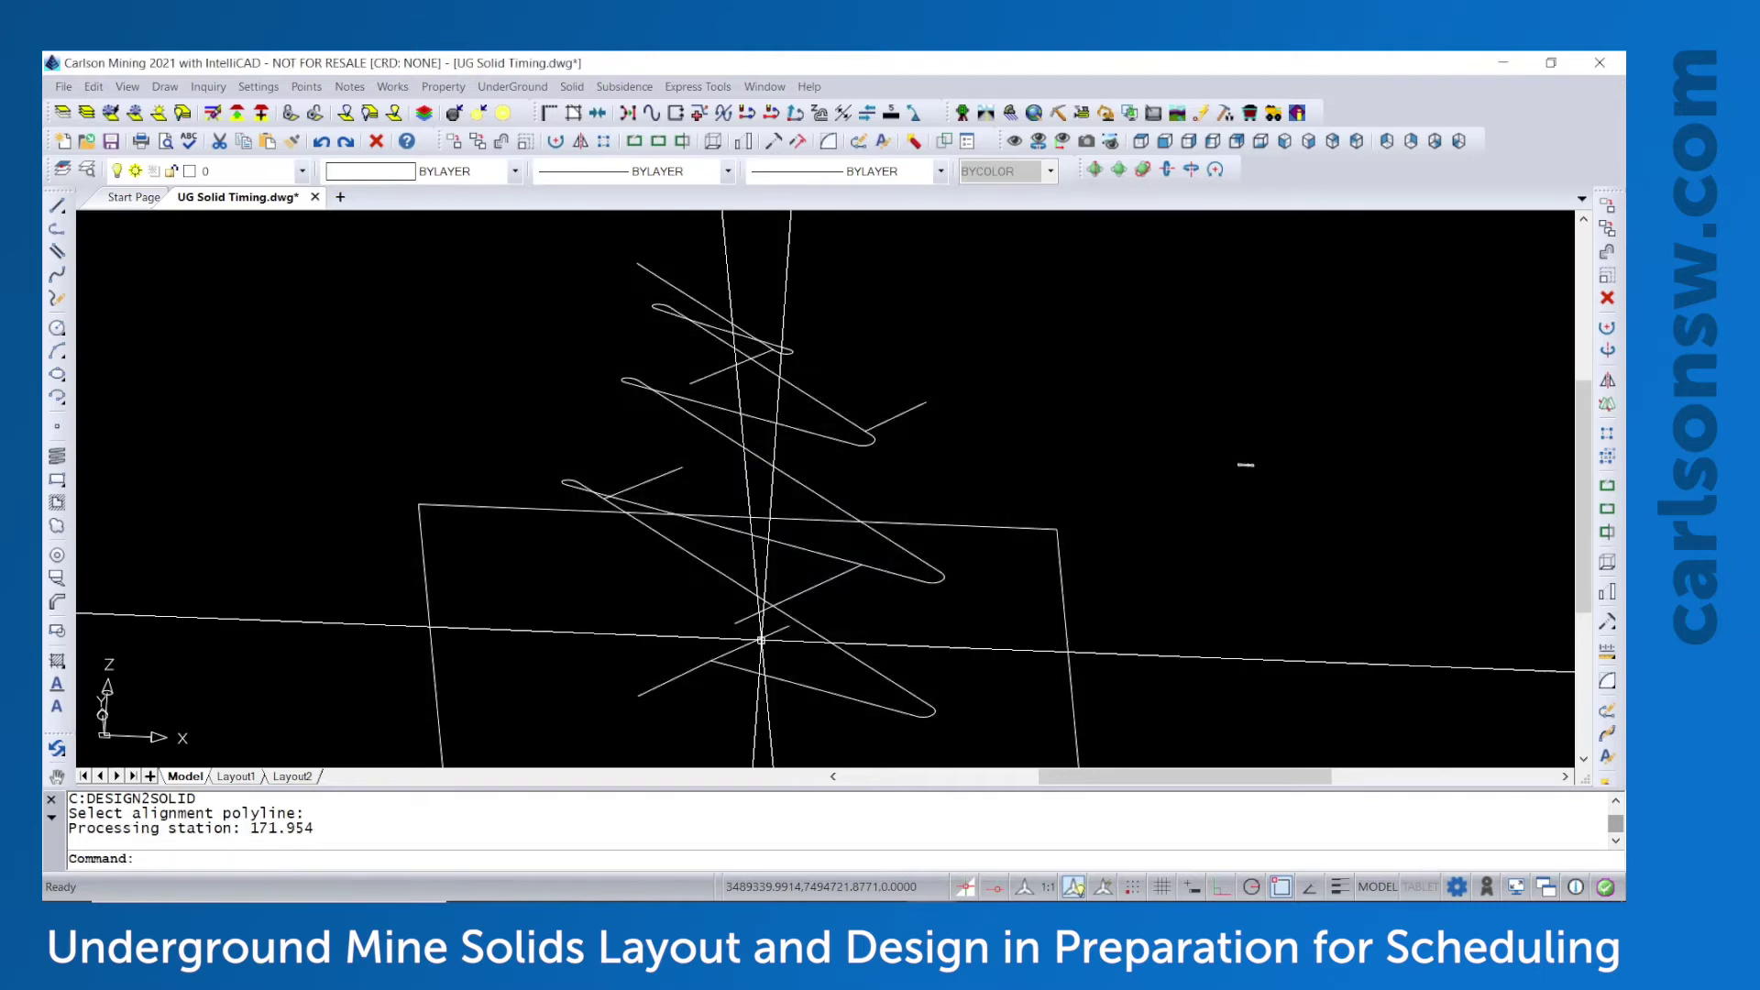
Tilt the view, then open a saved solid model with View Solid
middle_drag(961, 495, 931, 471)
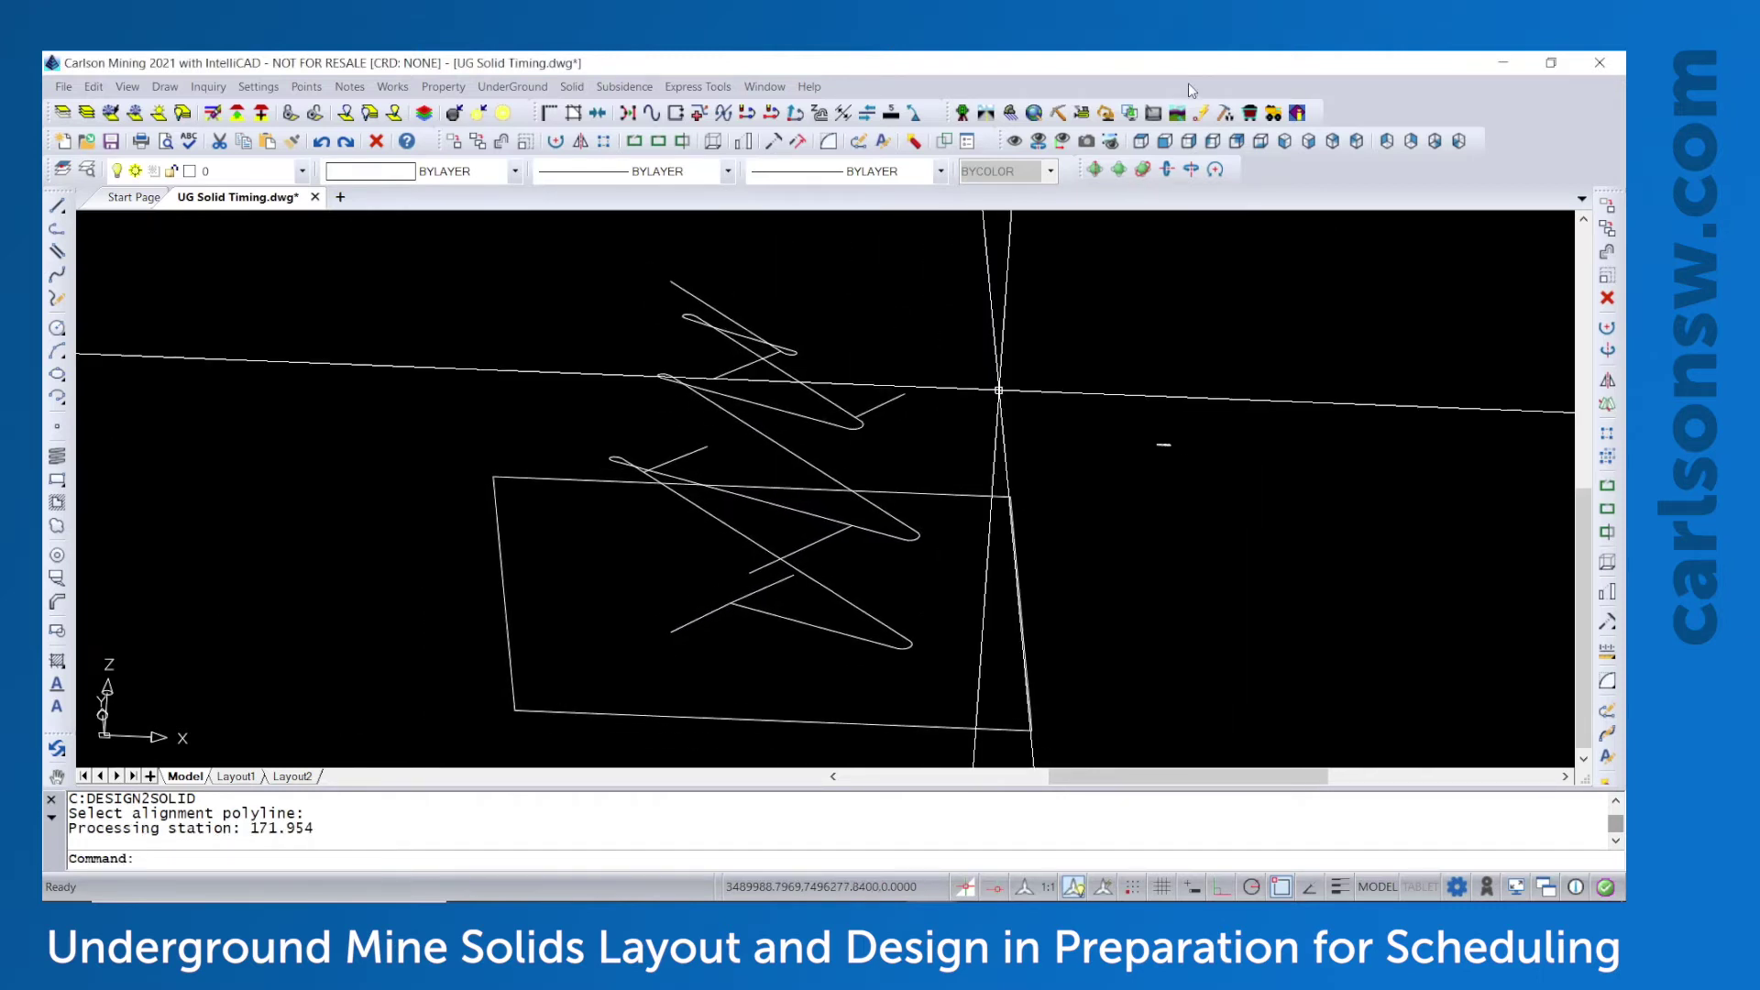
shift+middle_click(1053, 366)
drag(965, 484, 947, 459)
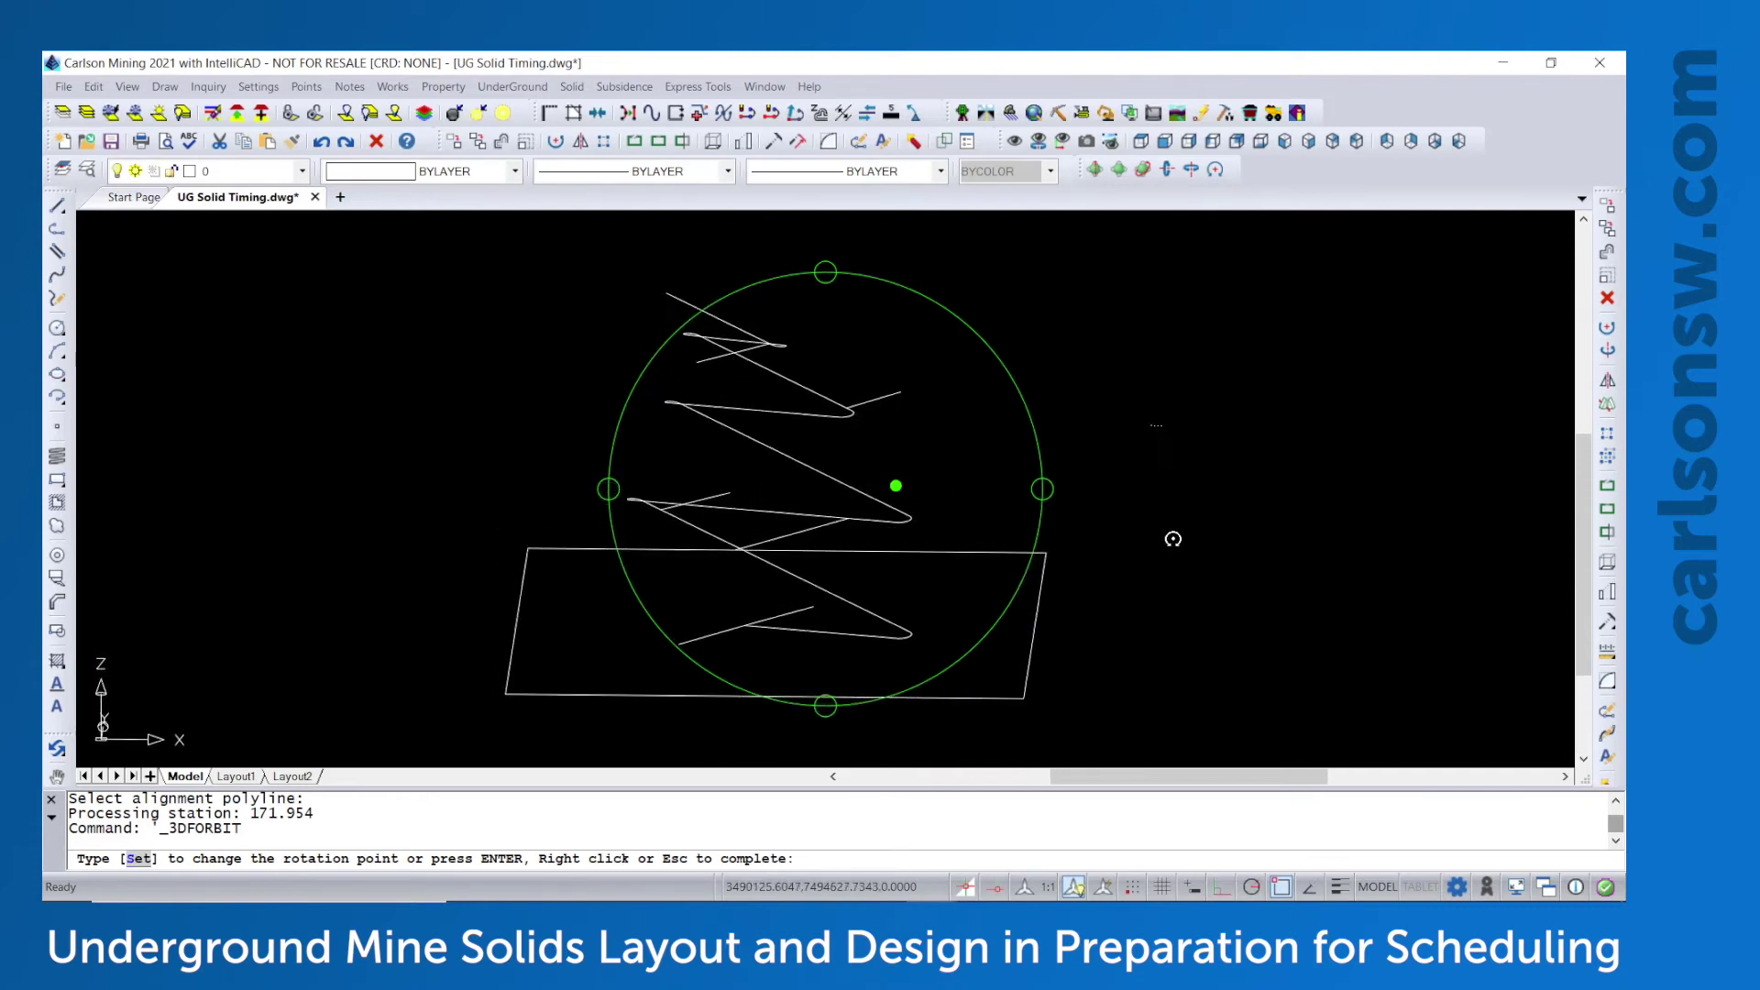
key(Return)
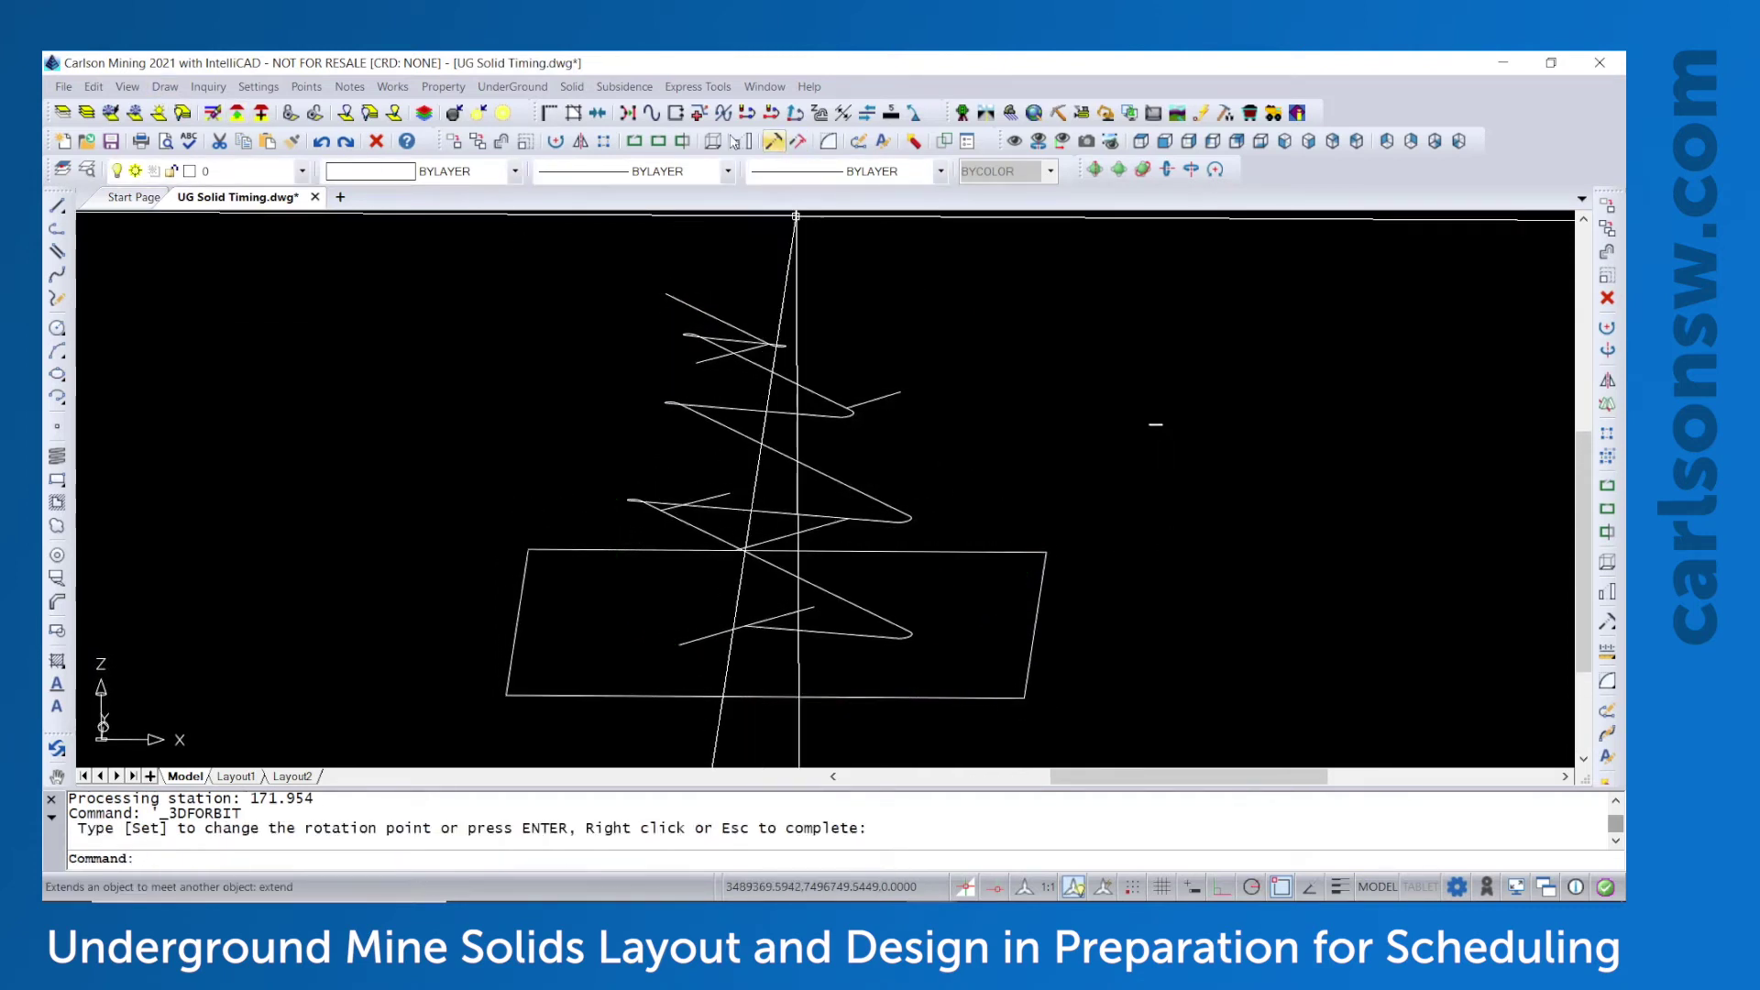
click(572, 86)
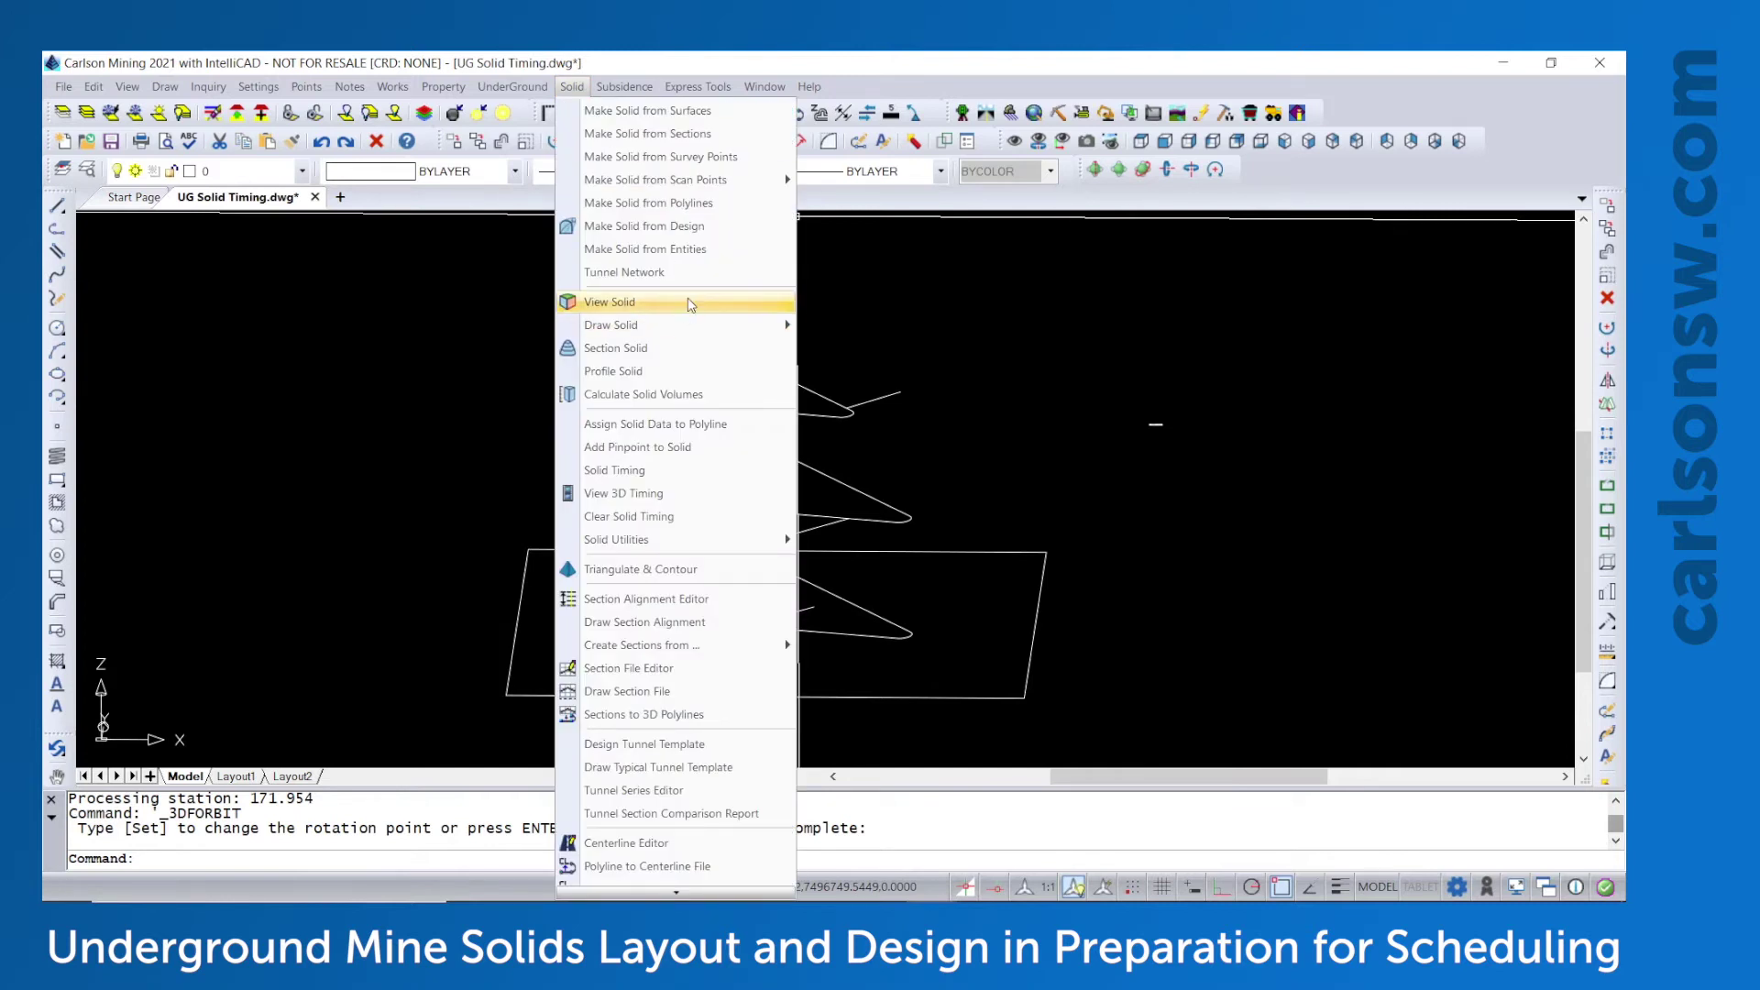
click(691, 304)
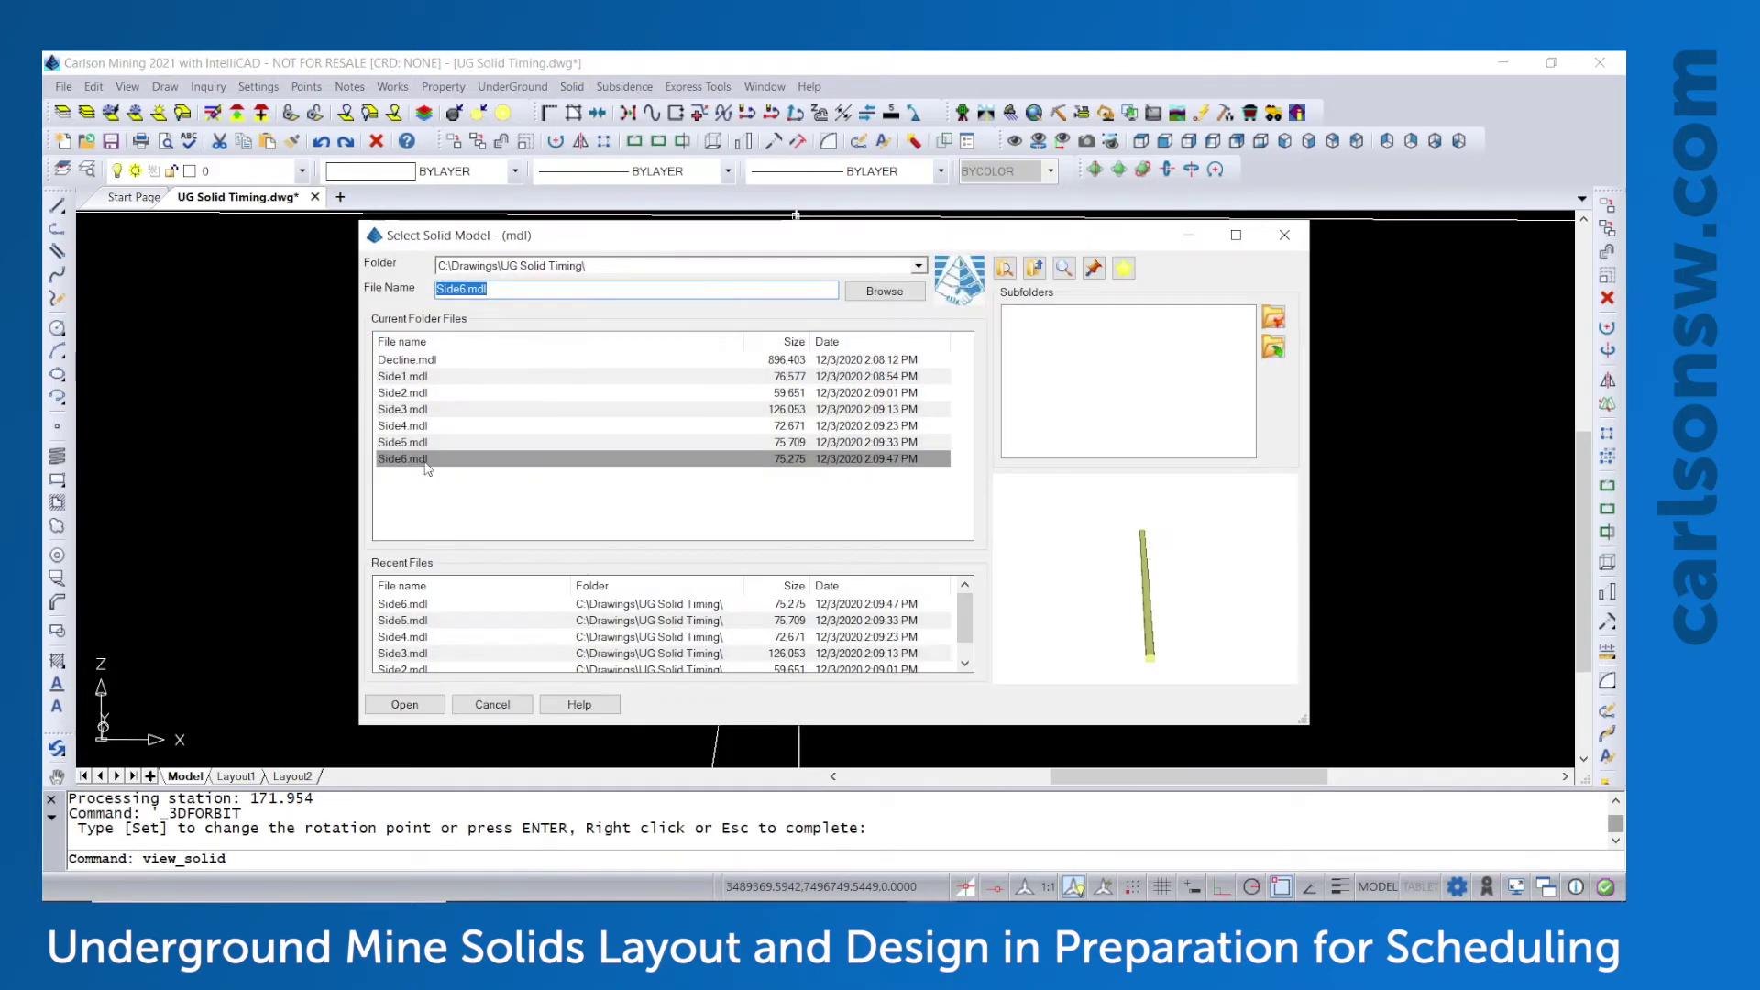
click(431, 361)
key(Return)
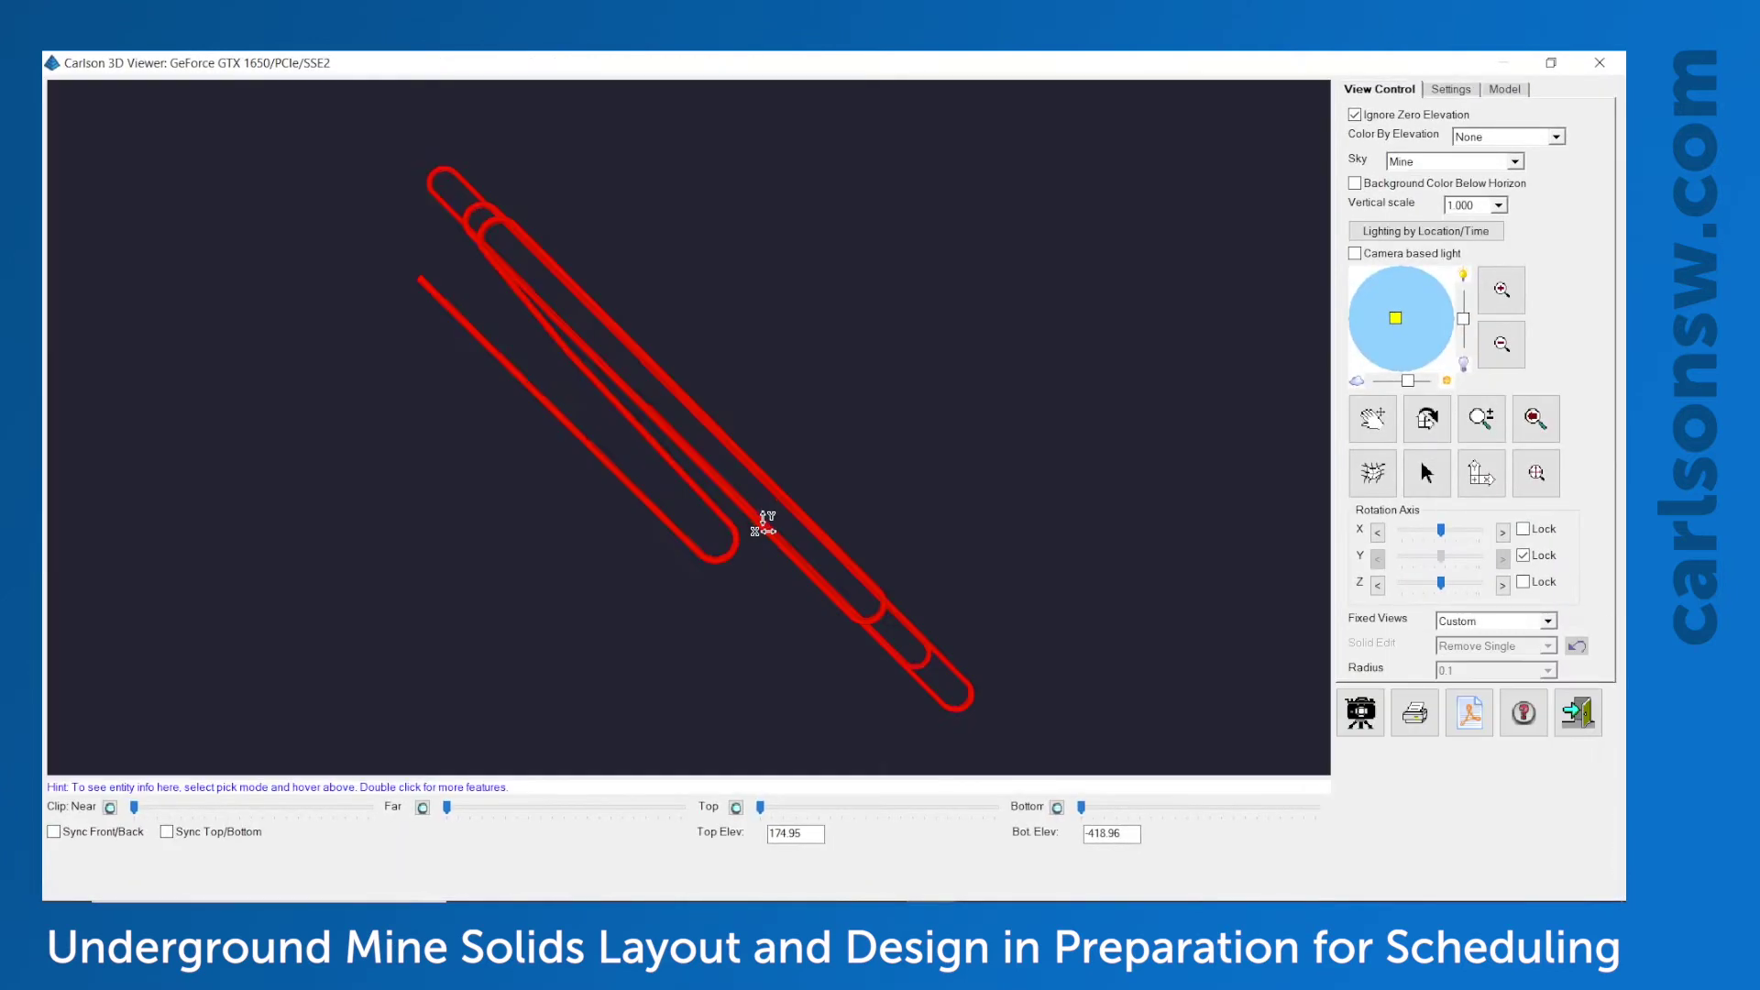
Add the six side solids, Side6 through Side1.mdl, to the viewer's Solids list
drag(767, 514, 790, 304)
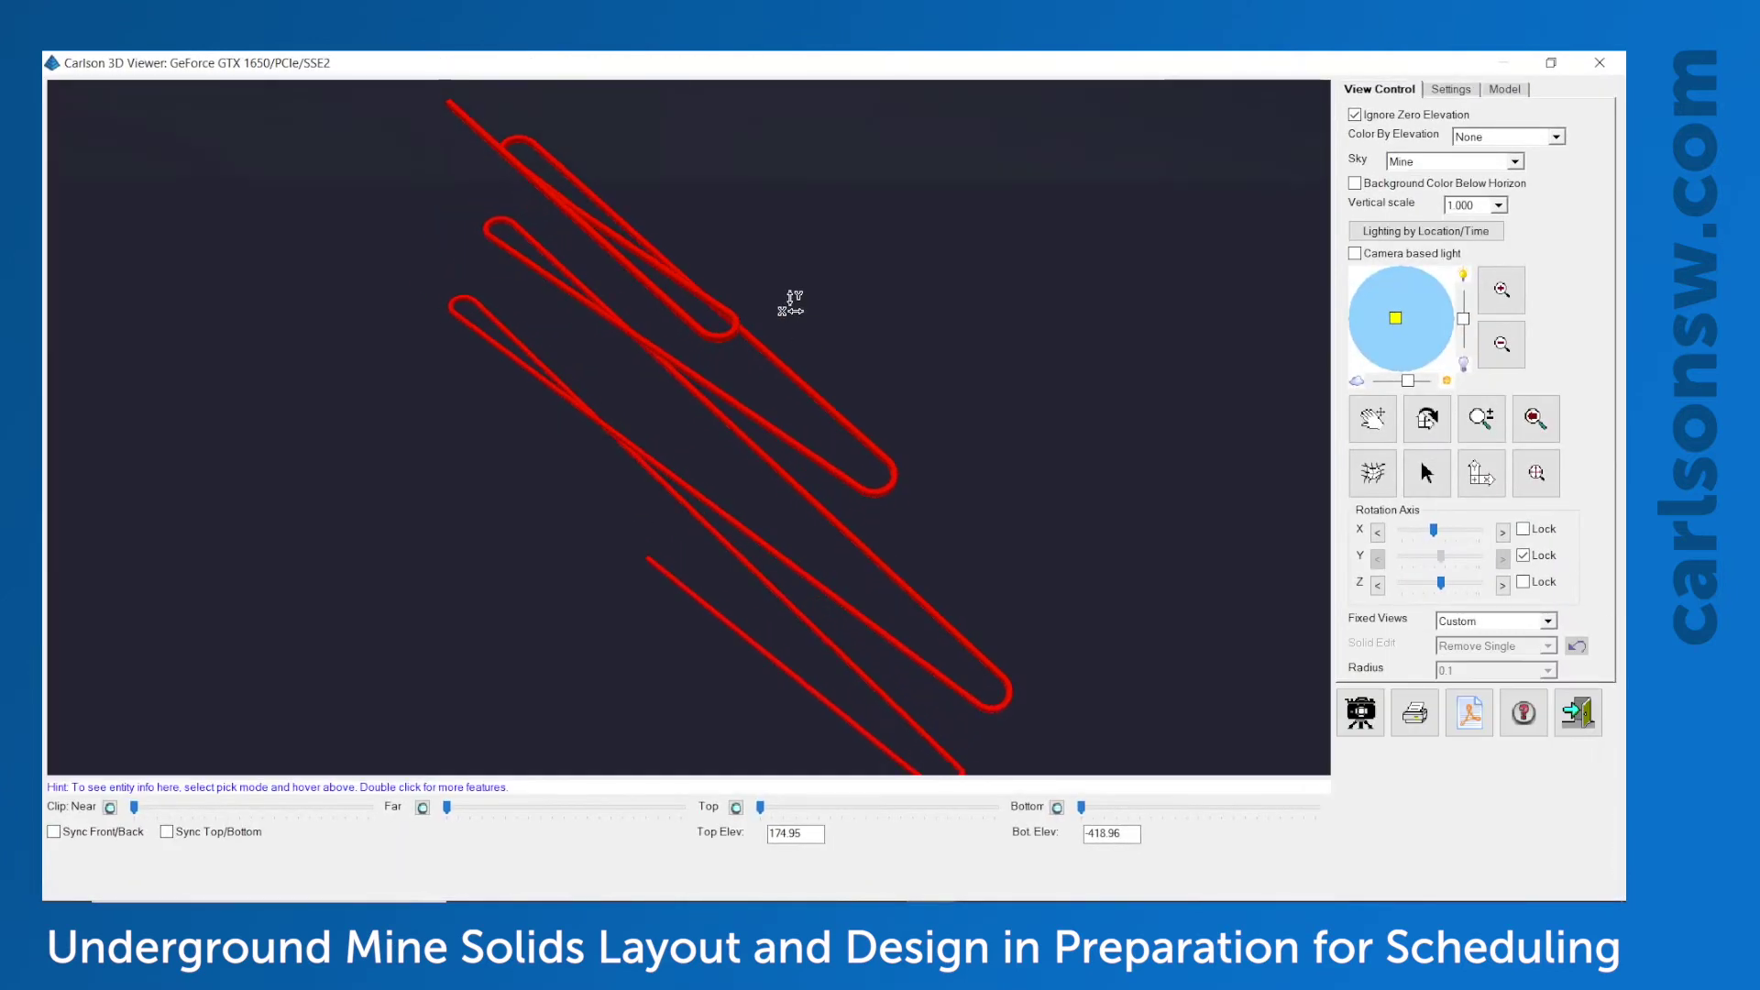
click(1504, 90)
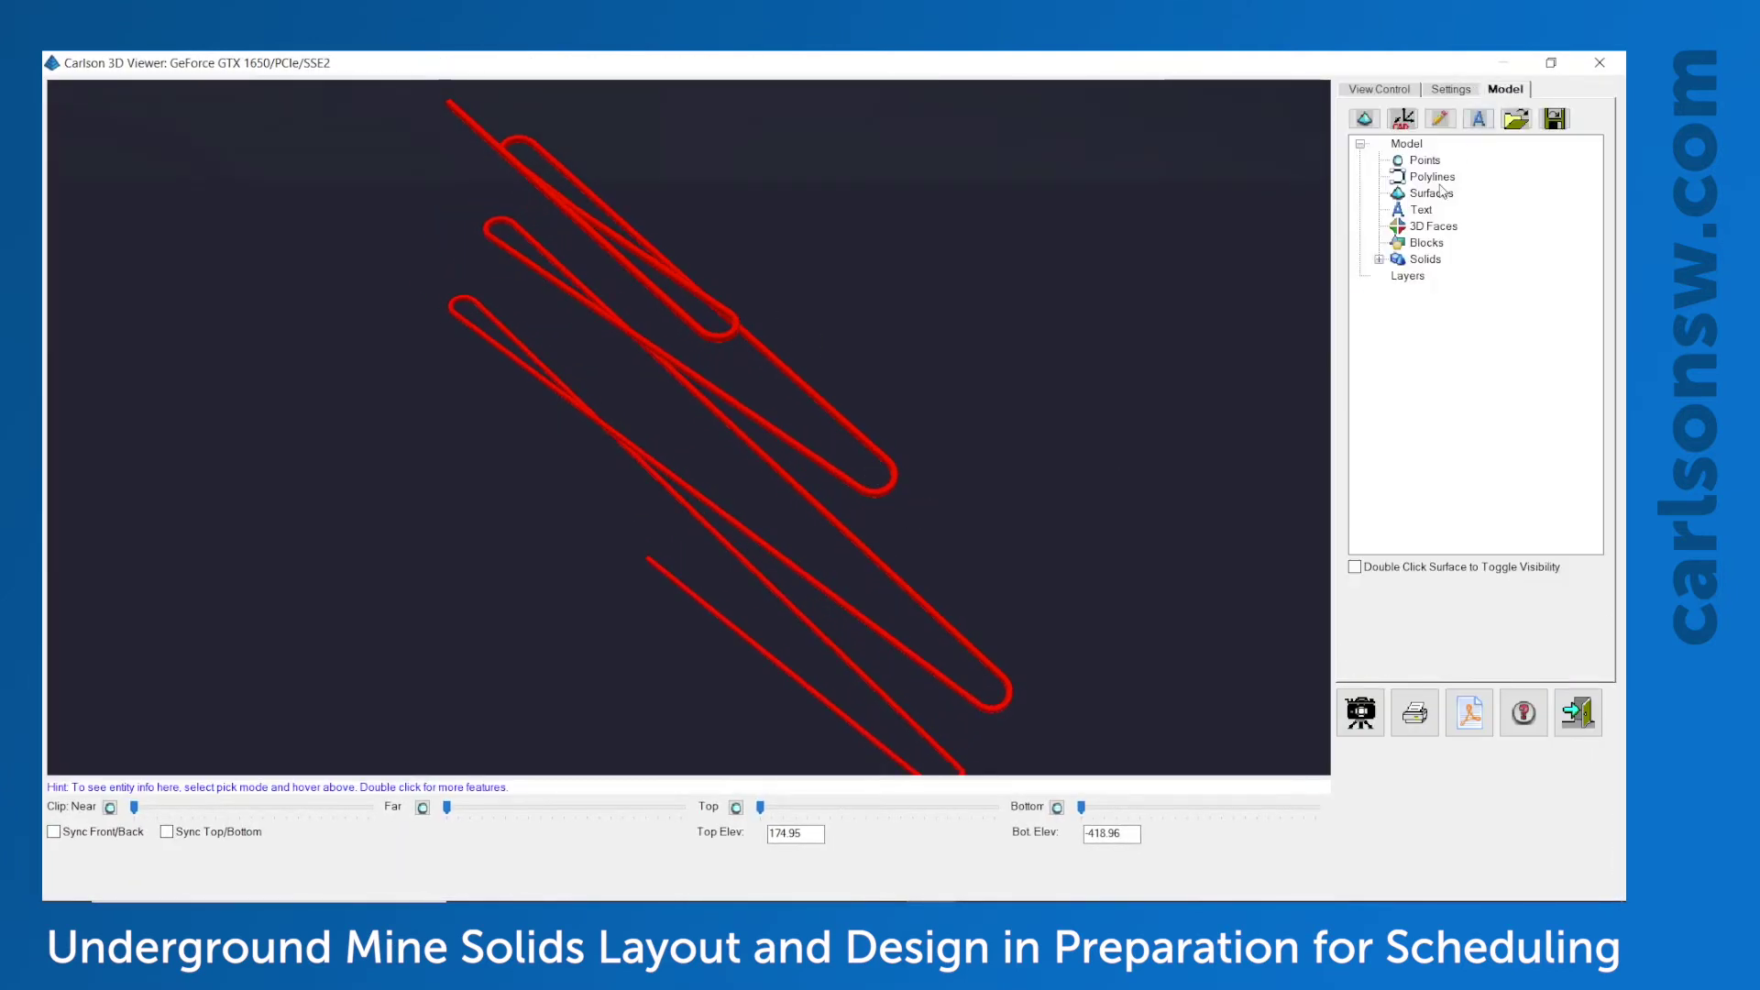
click(1379, 260)
click(1419, 260)
right_click(1417, 260)
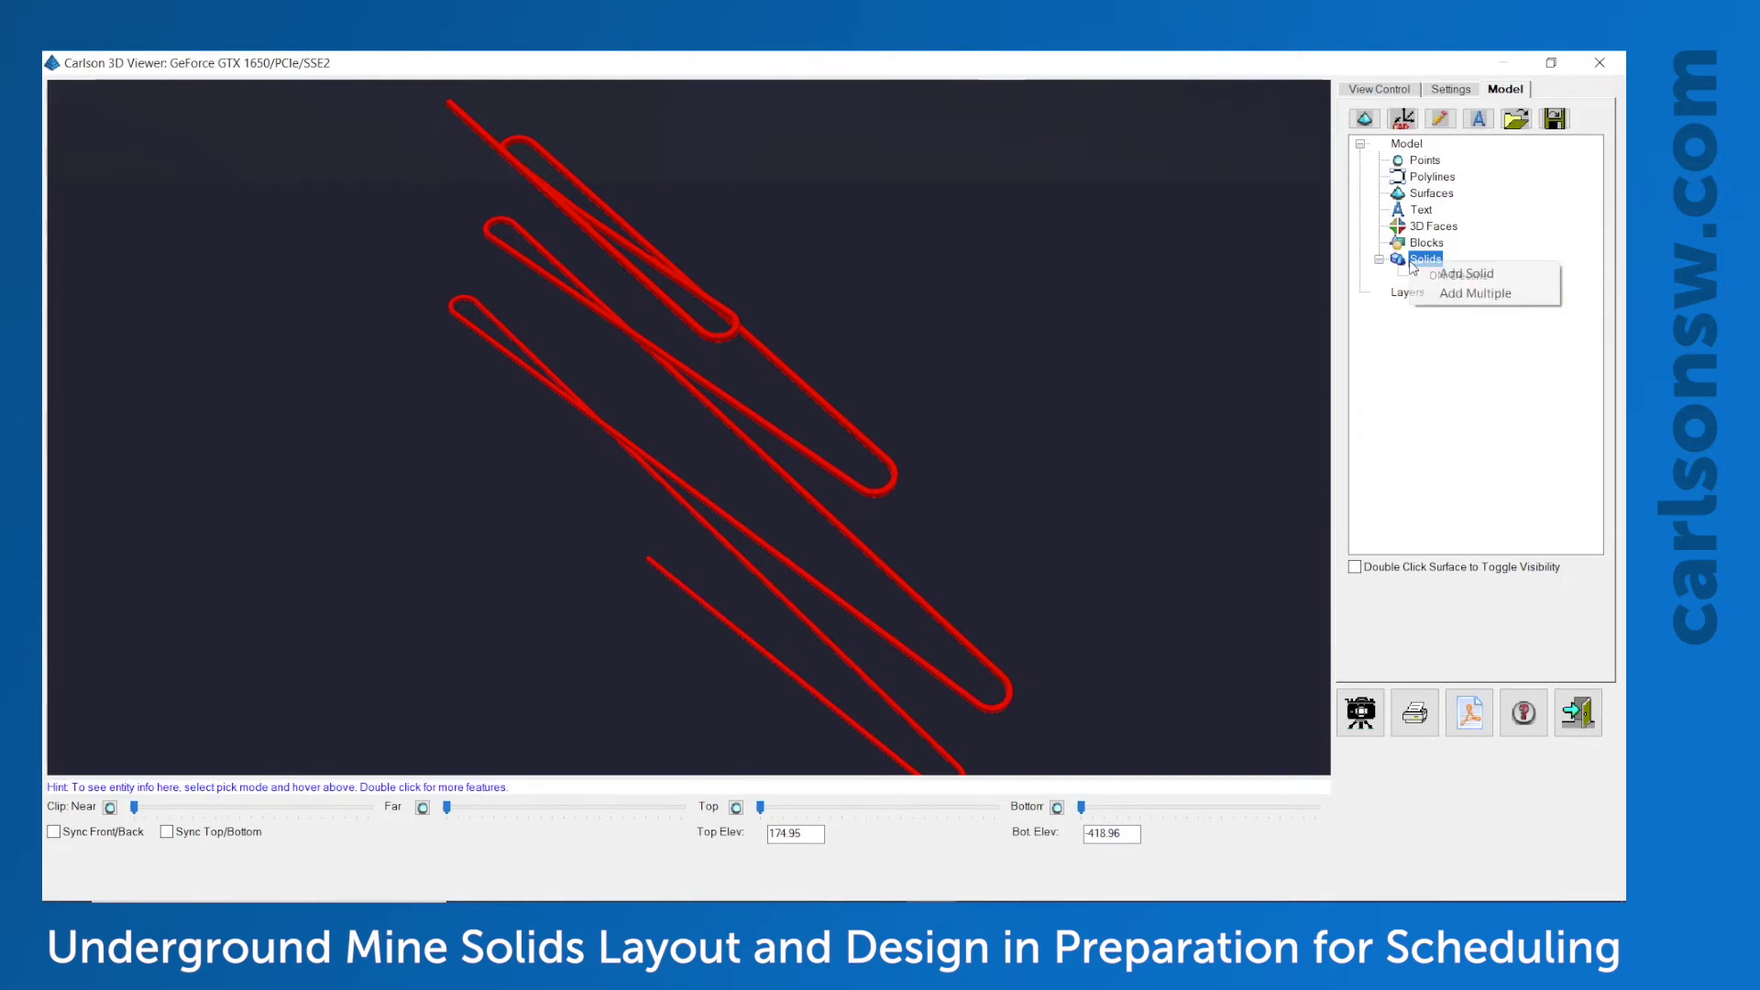
click(1464, 293)
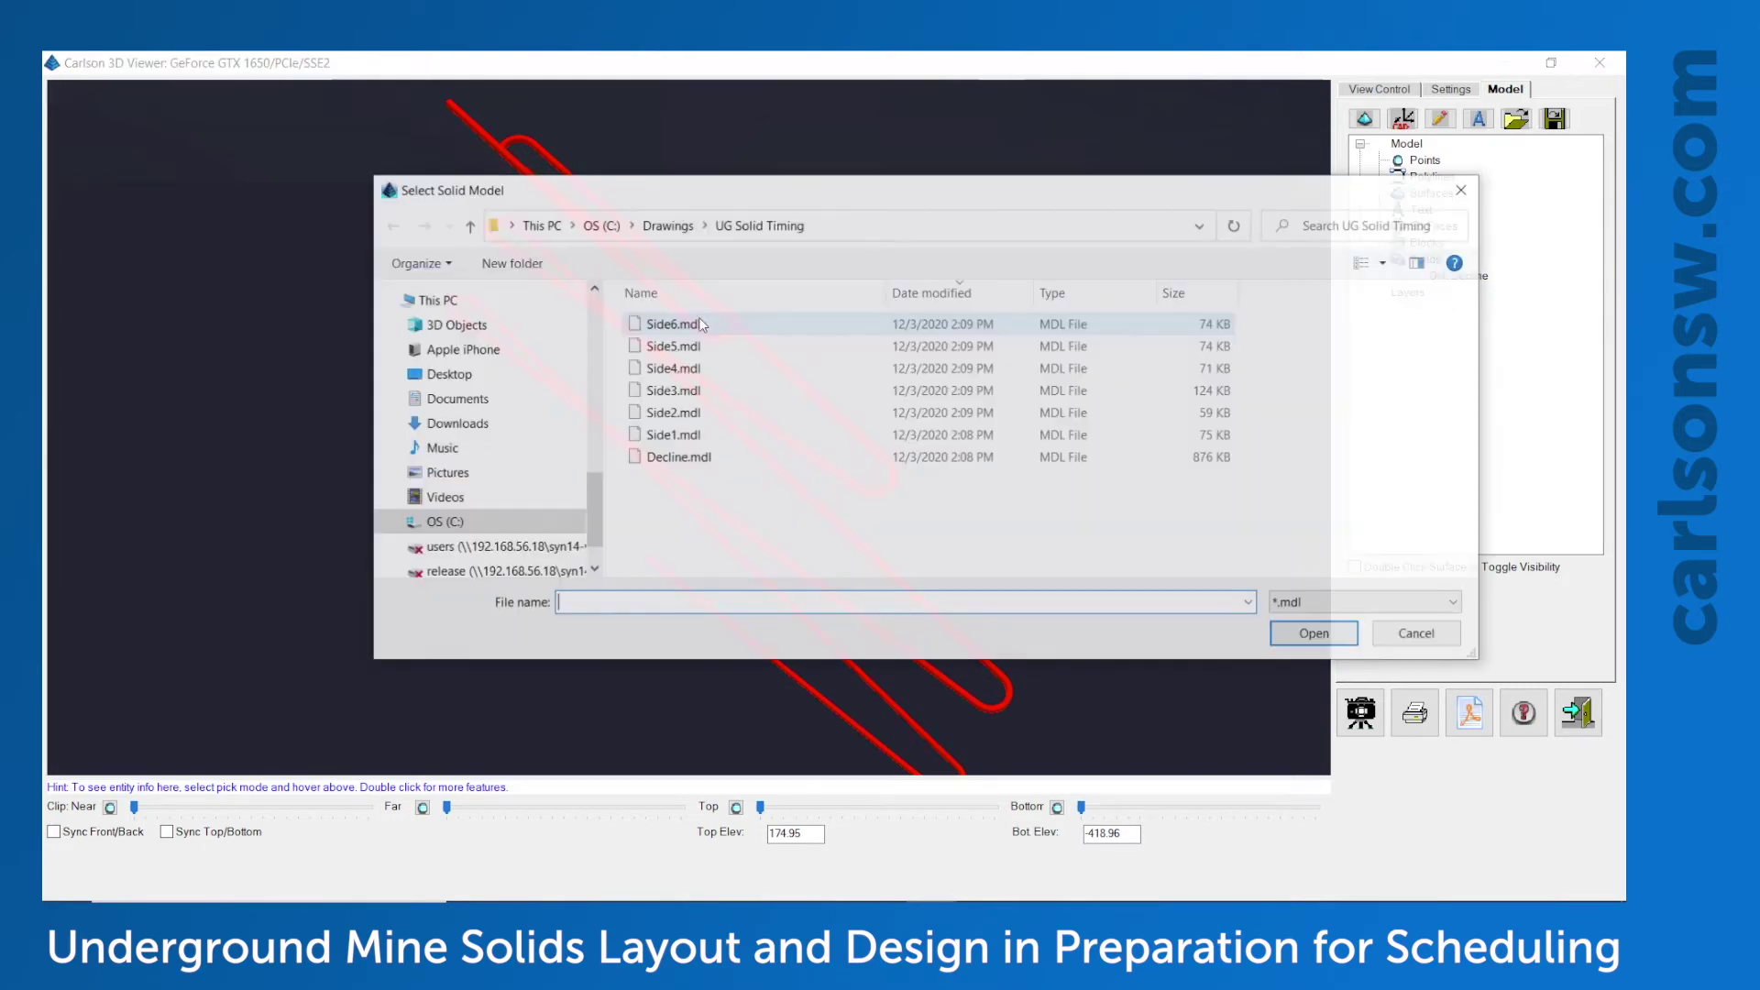
click(711, 330)
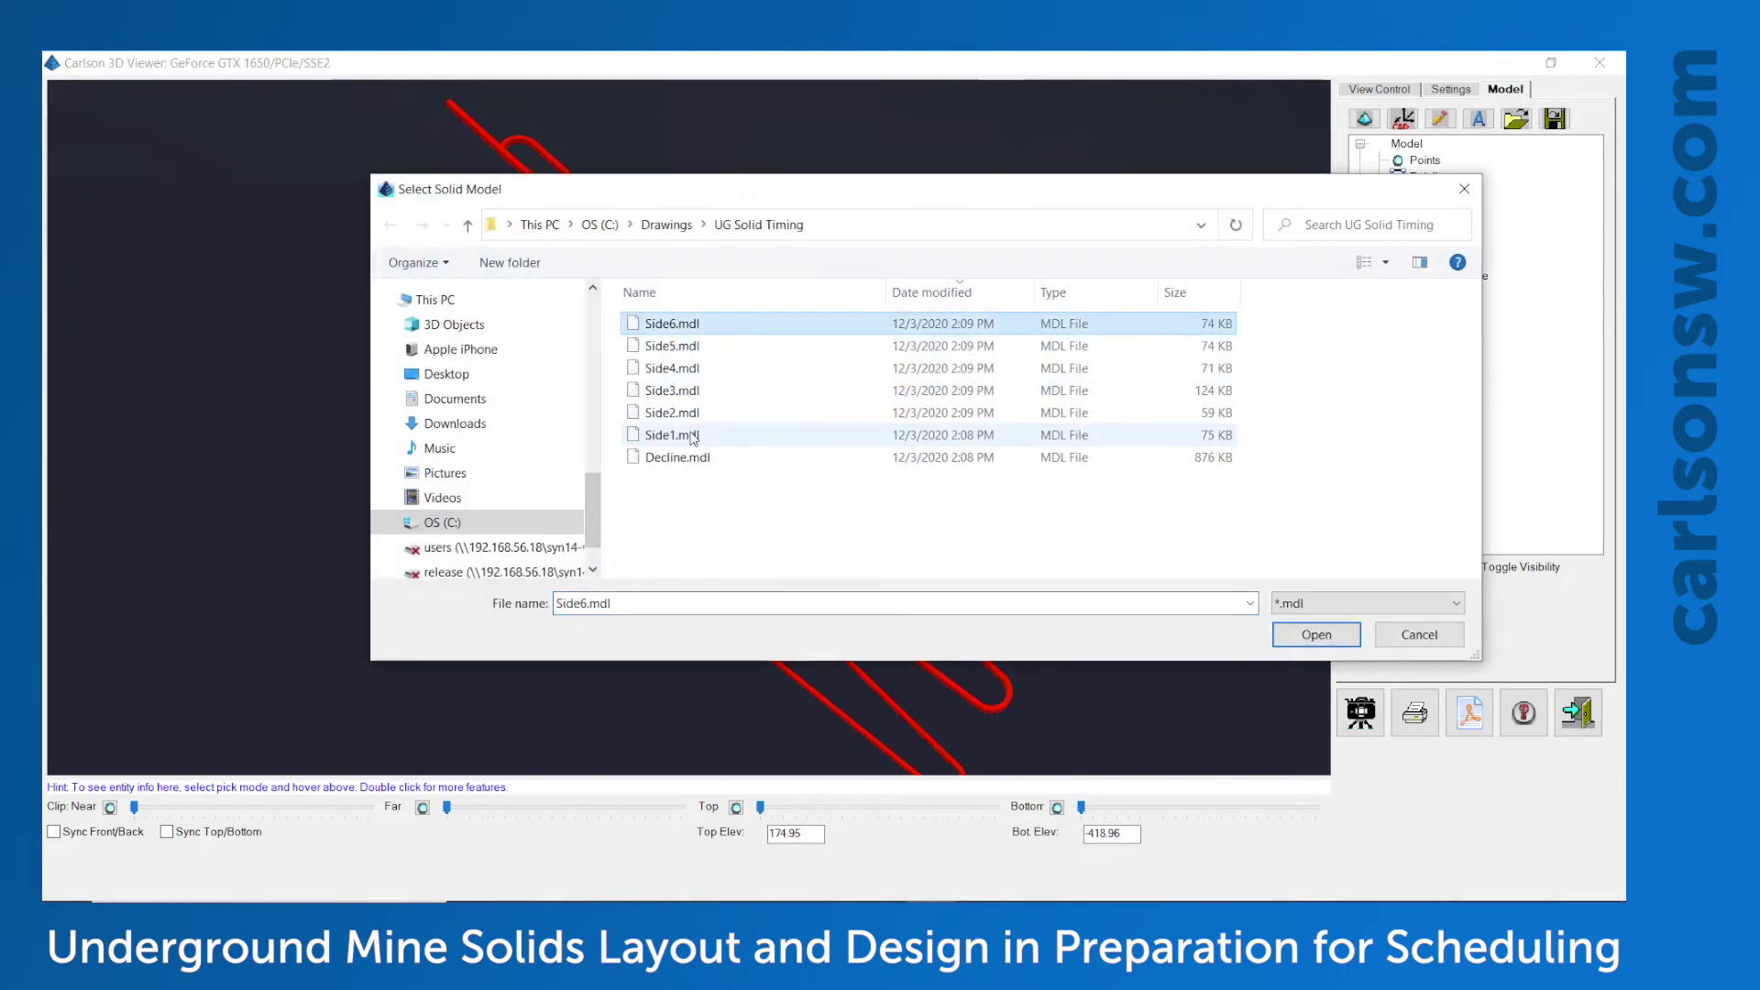
shift+click(694, 438)
click(1317, 634)
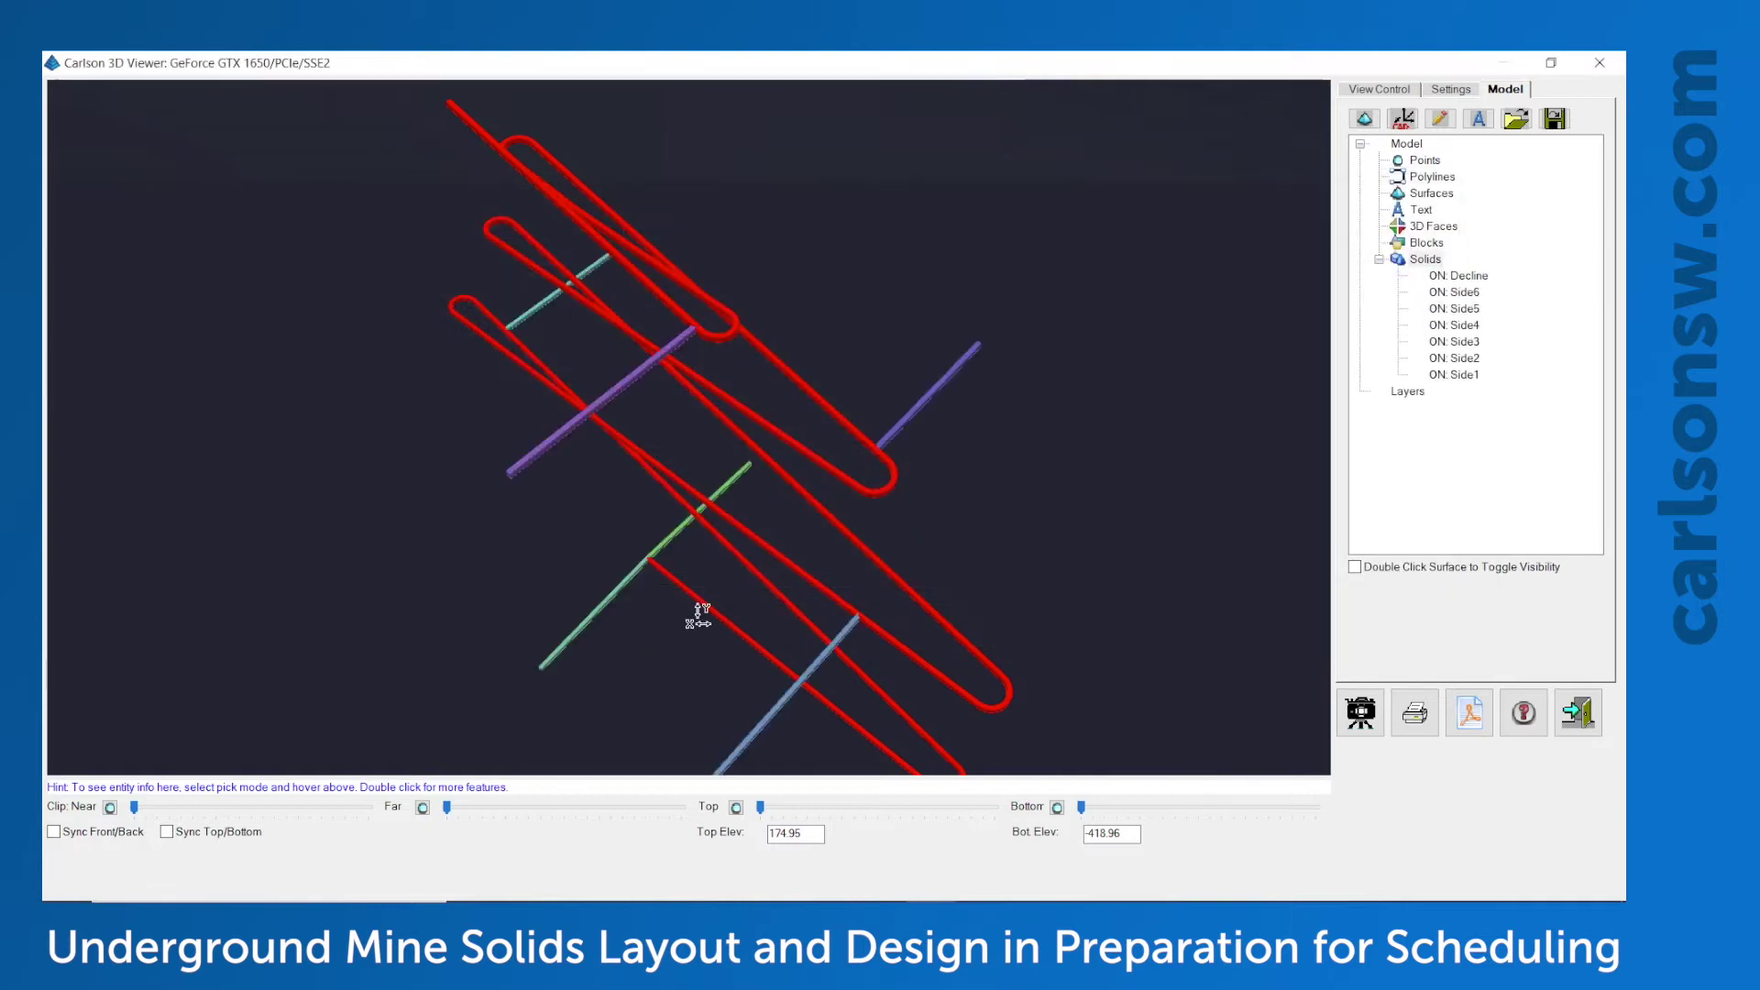
Rotate the tunnels and toggle wireframe display on and back to shaded
drag(715, 561, 716, 396)
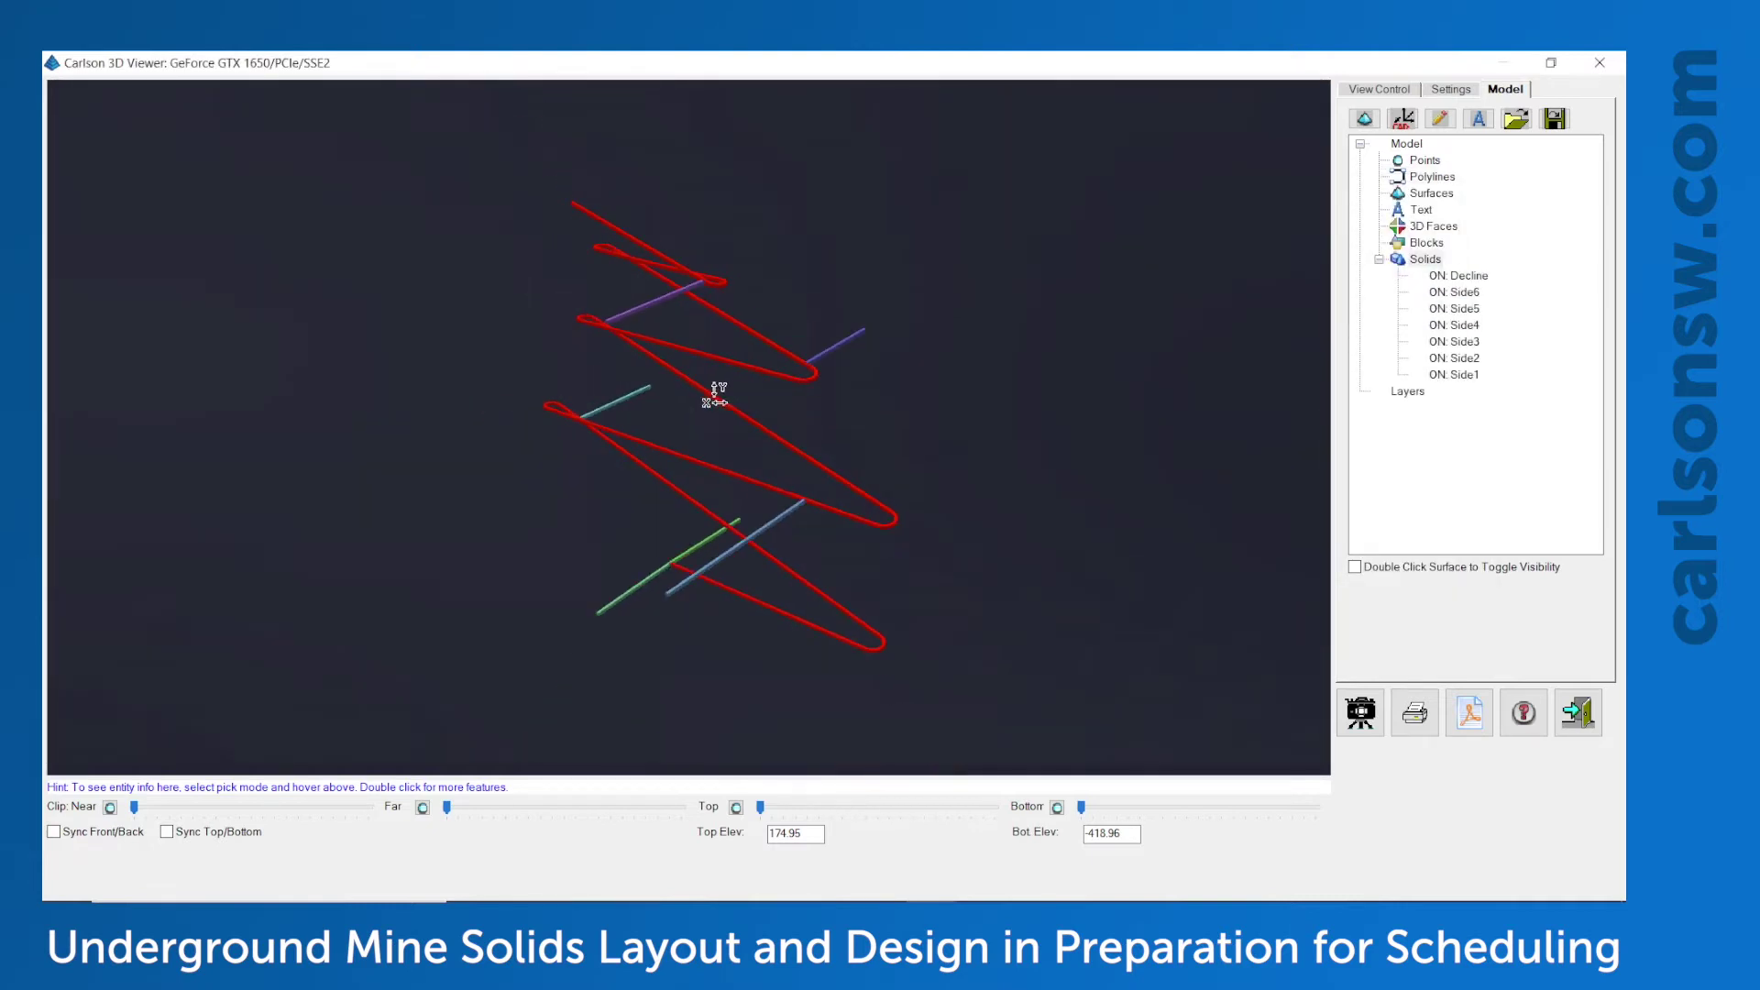
drag(1045, 624, 614, 574)
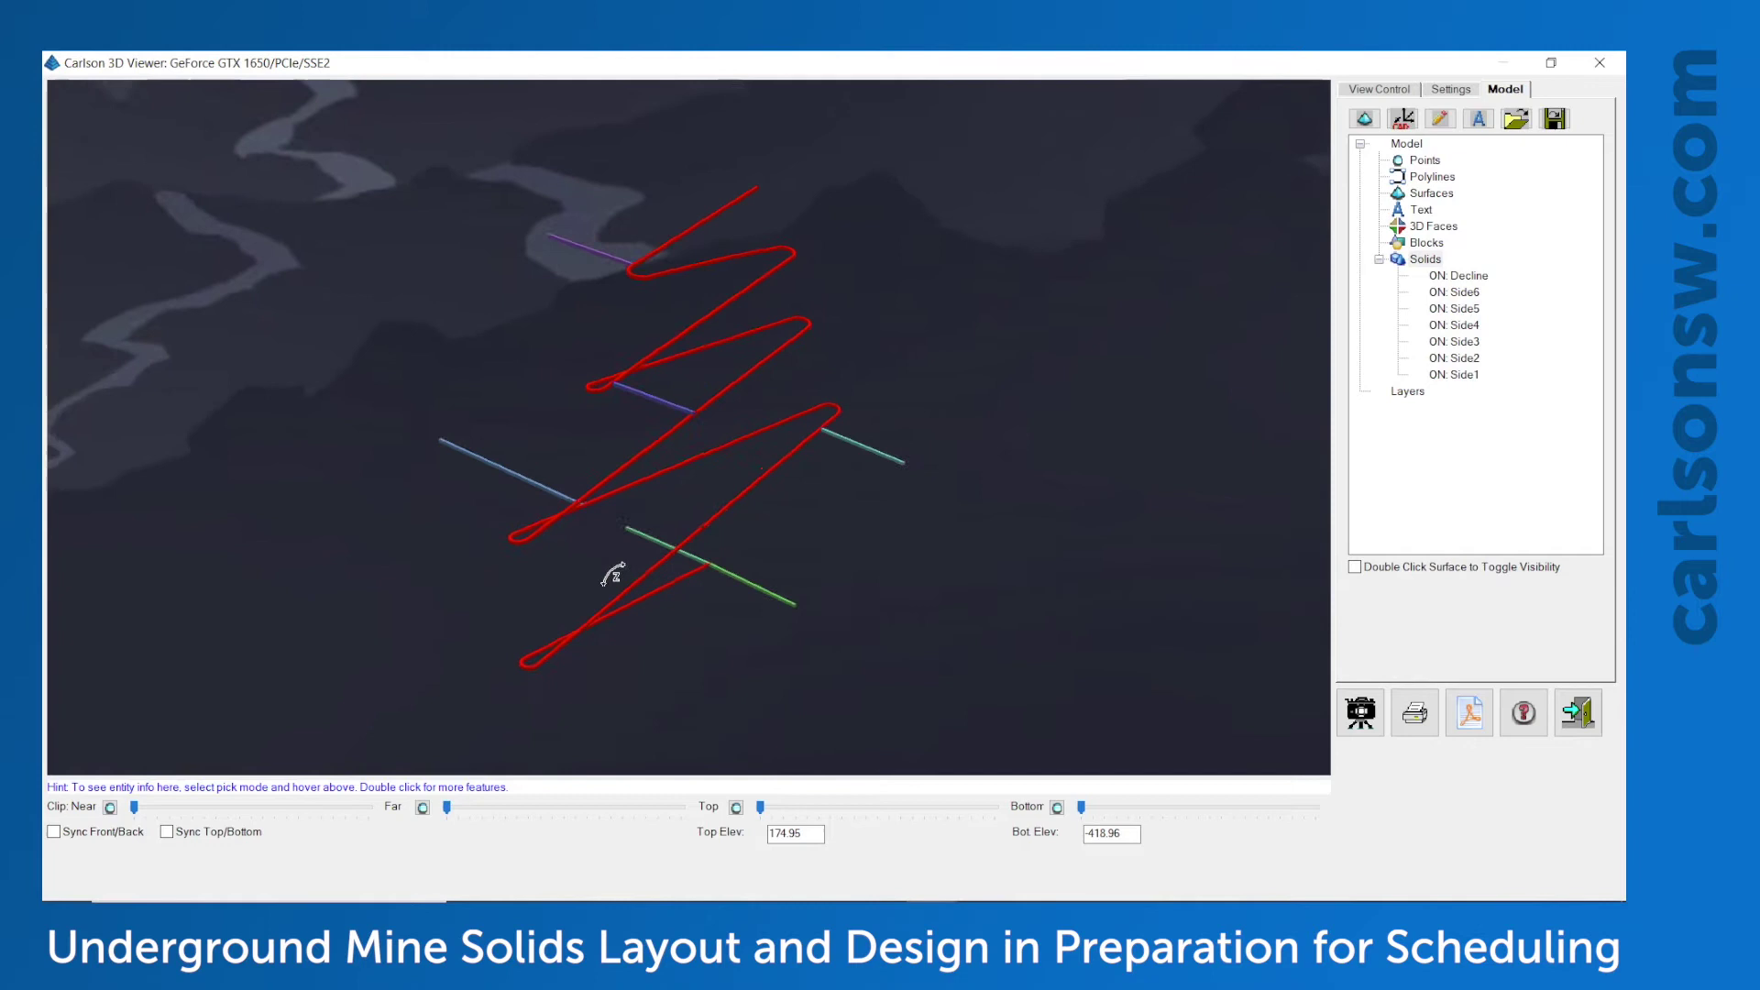
scroll(629, 577, up, 10)
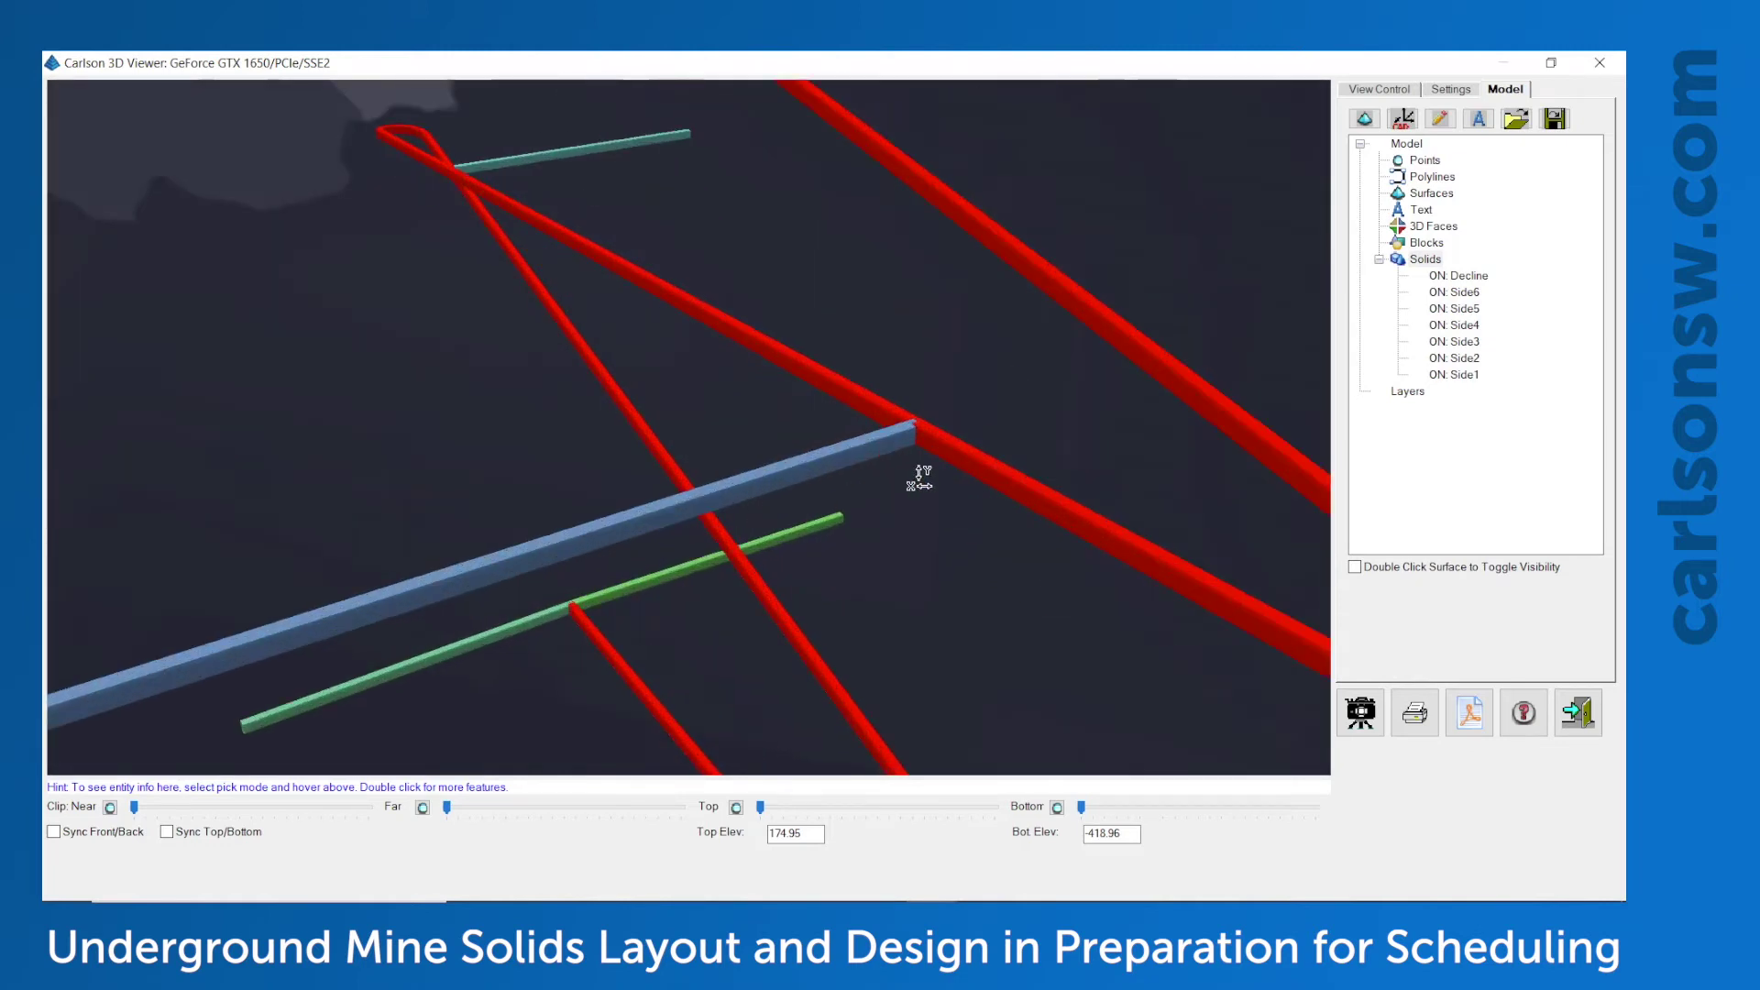
click(1377, 88)
click(1372, 472)
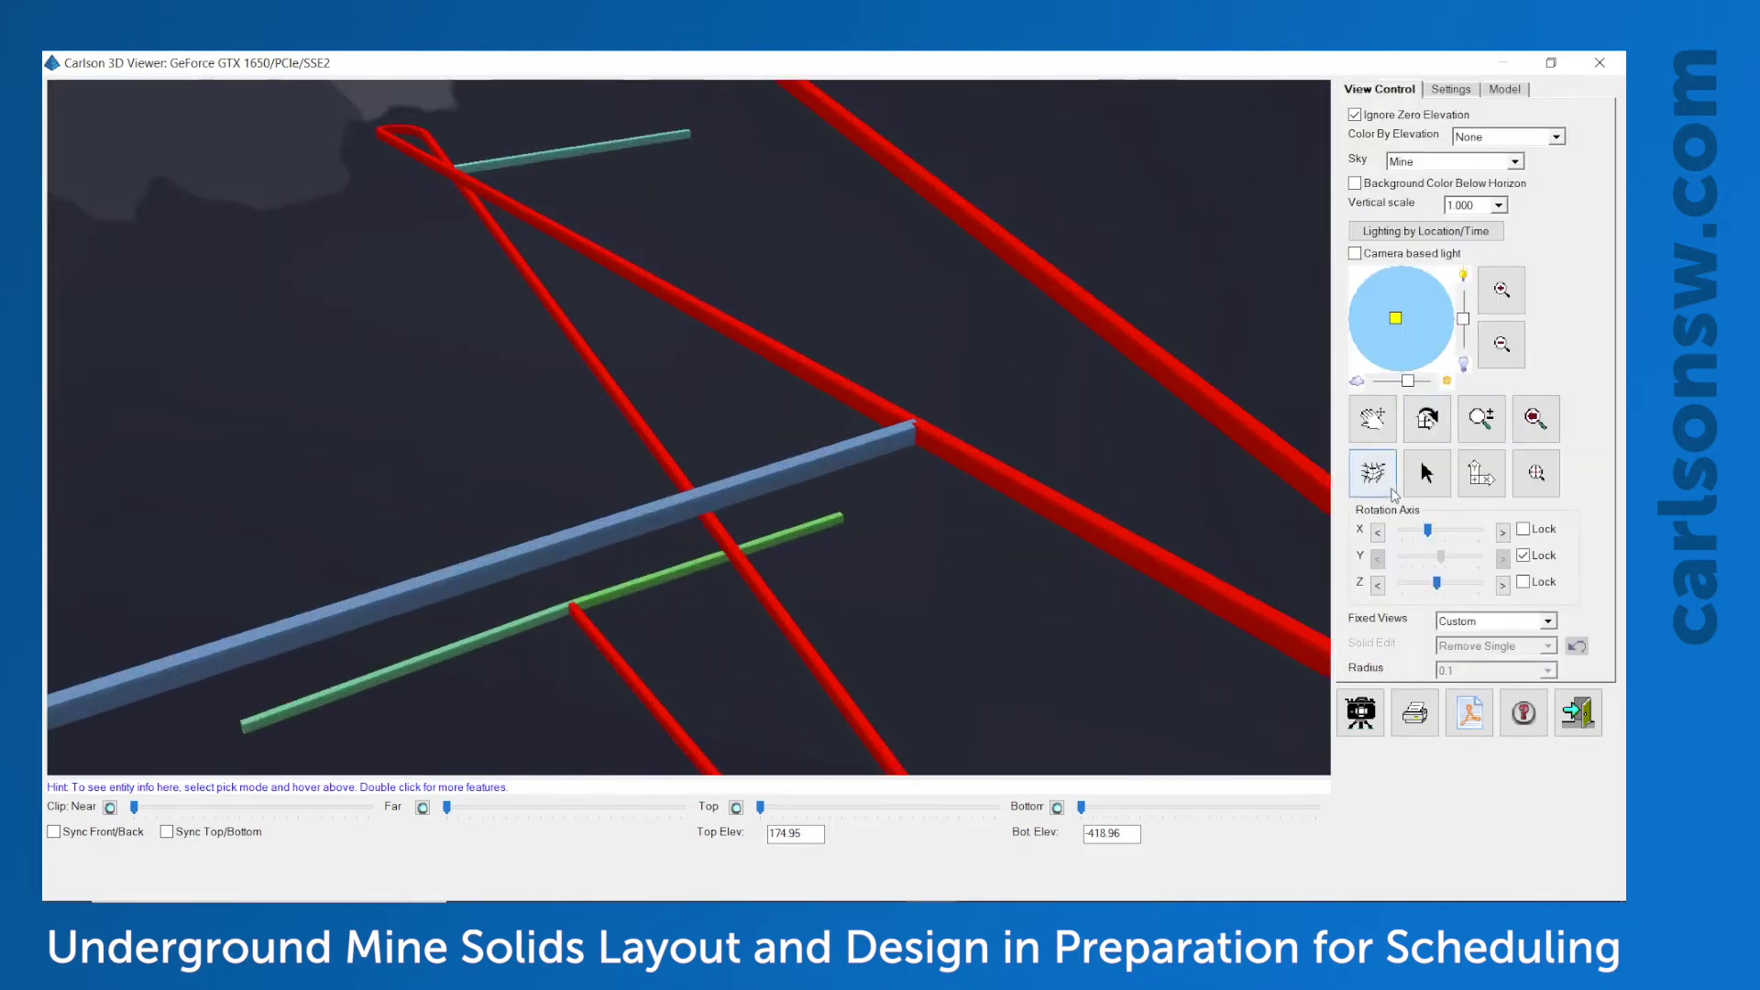
scroll(1071, 499, up, 5)
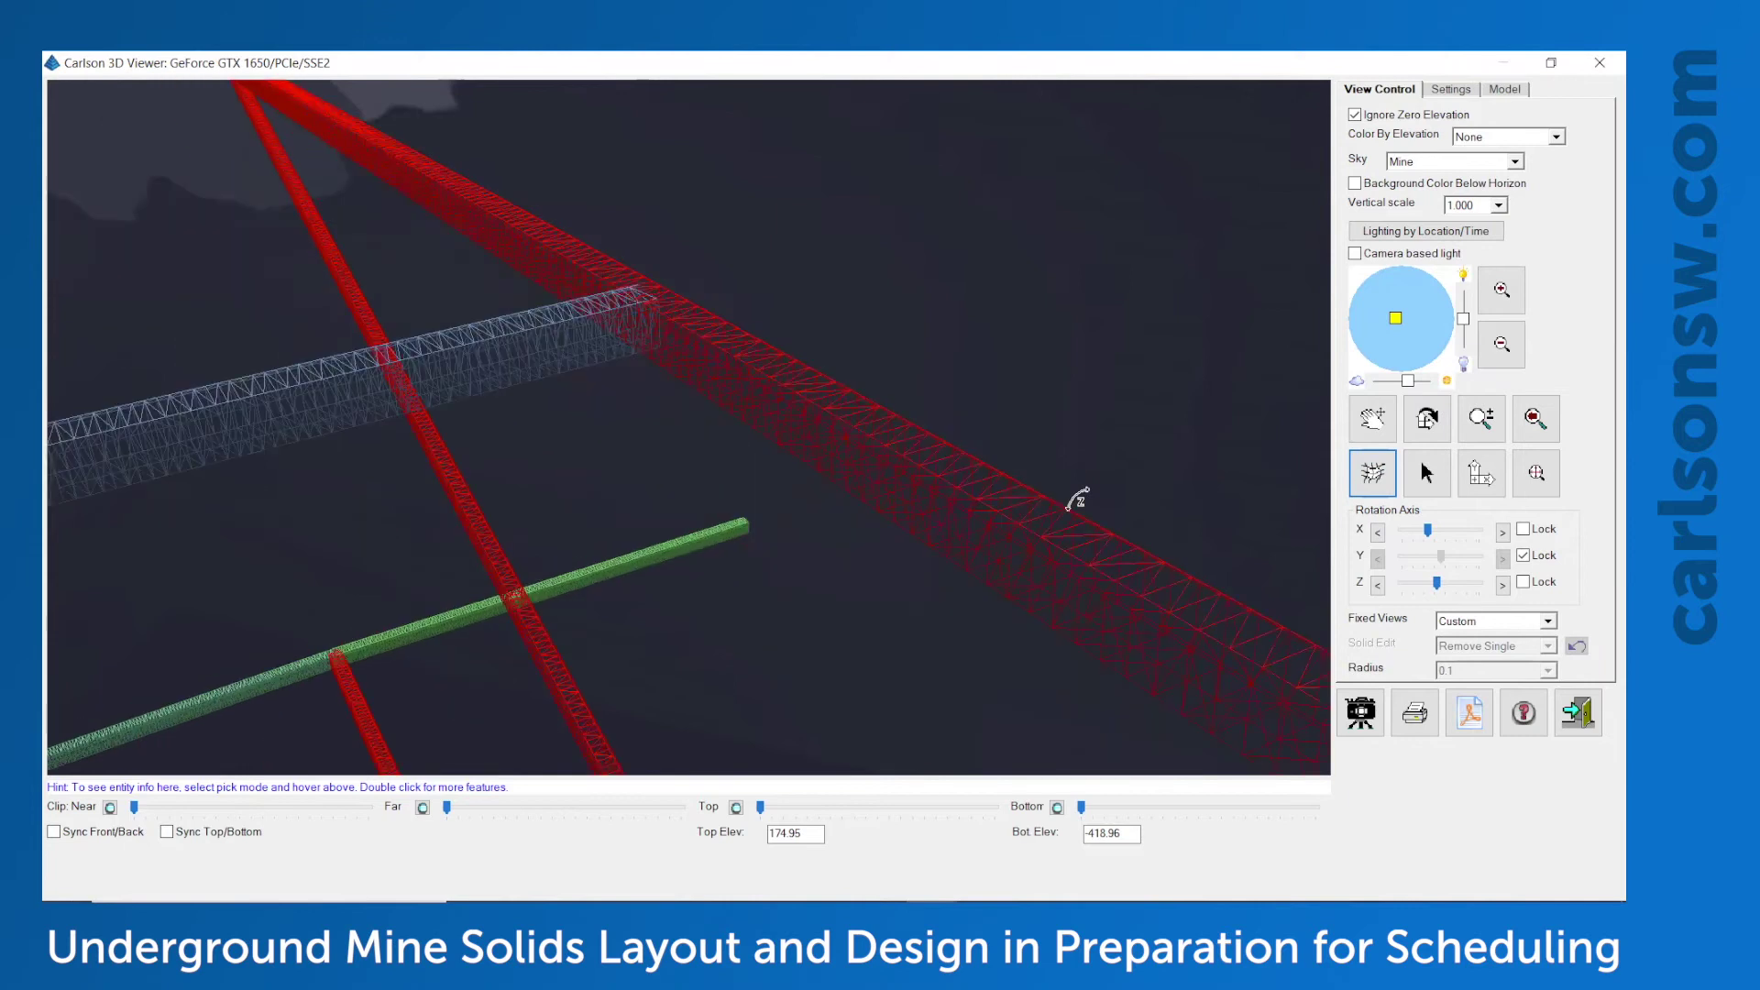
click(1372, 472)
scroll(836, 472, down, 10)
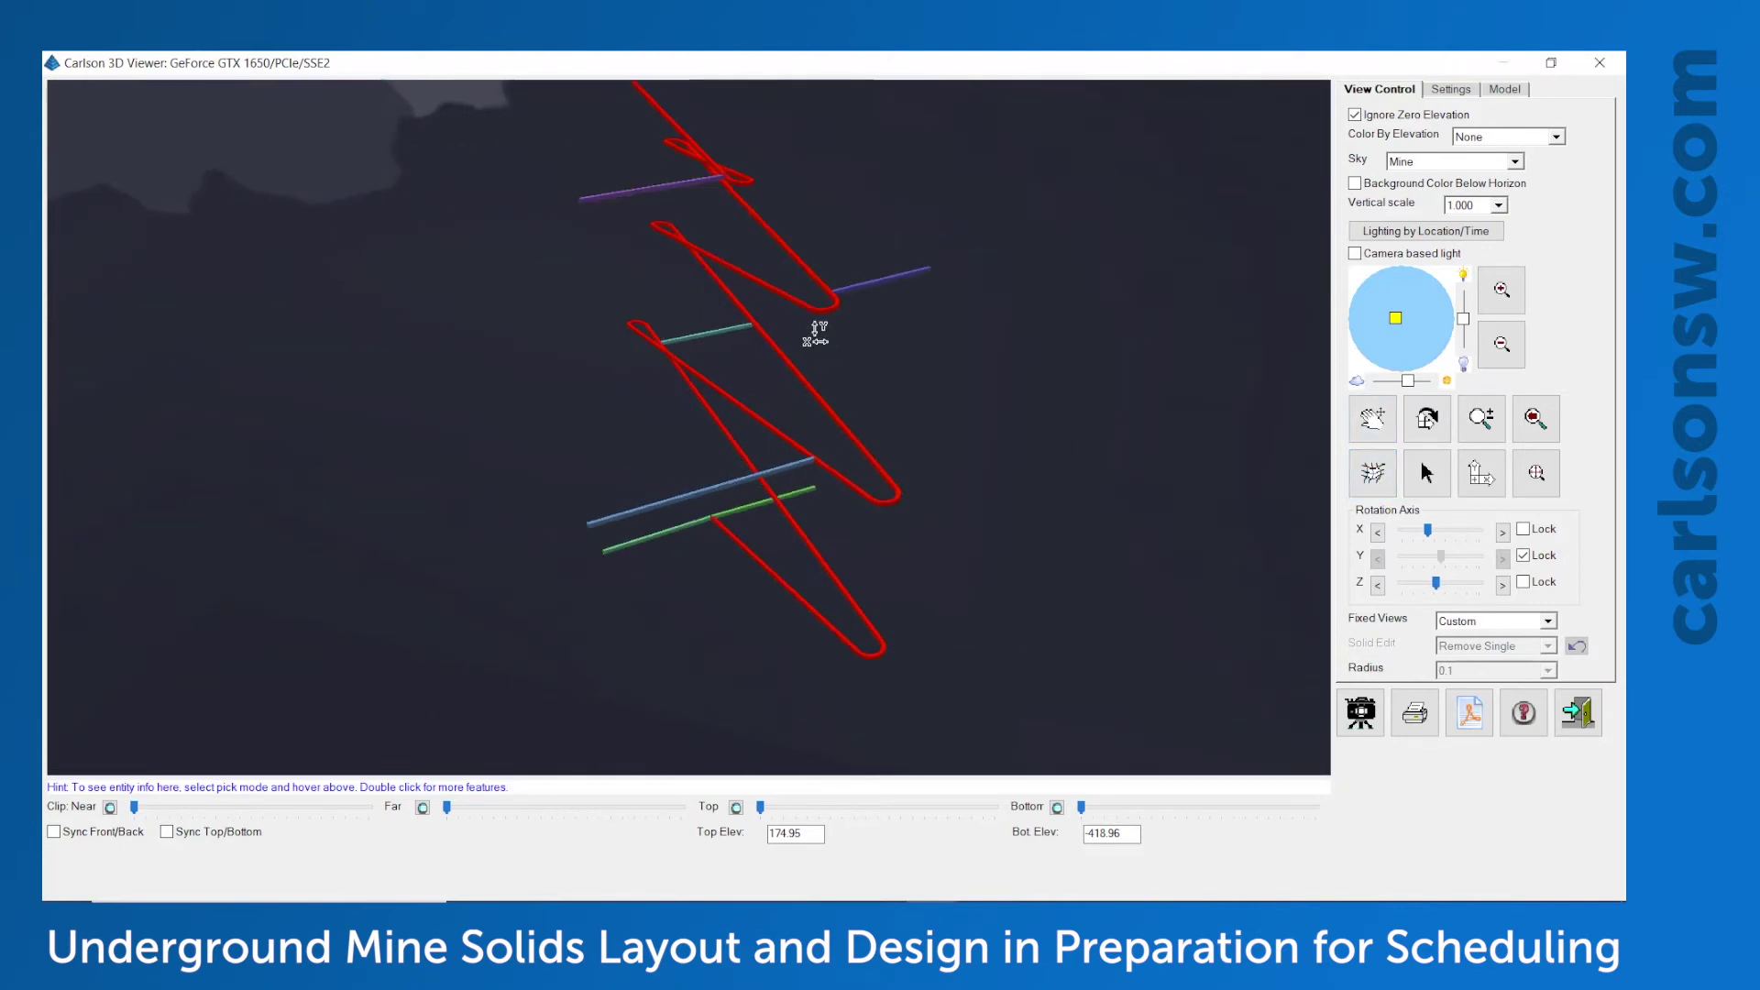
middle_drag(815, 335, 796, 395)
Close the 3D viewer and return to the UG Solid Timing drawing
click(1591, 722)
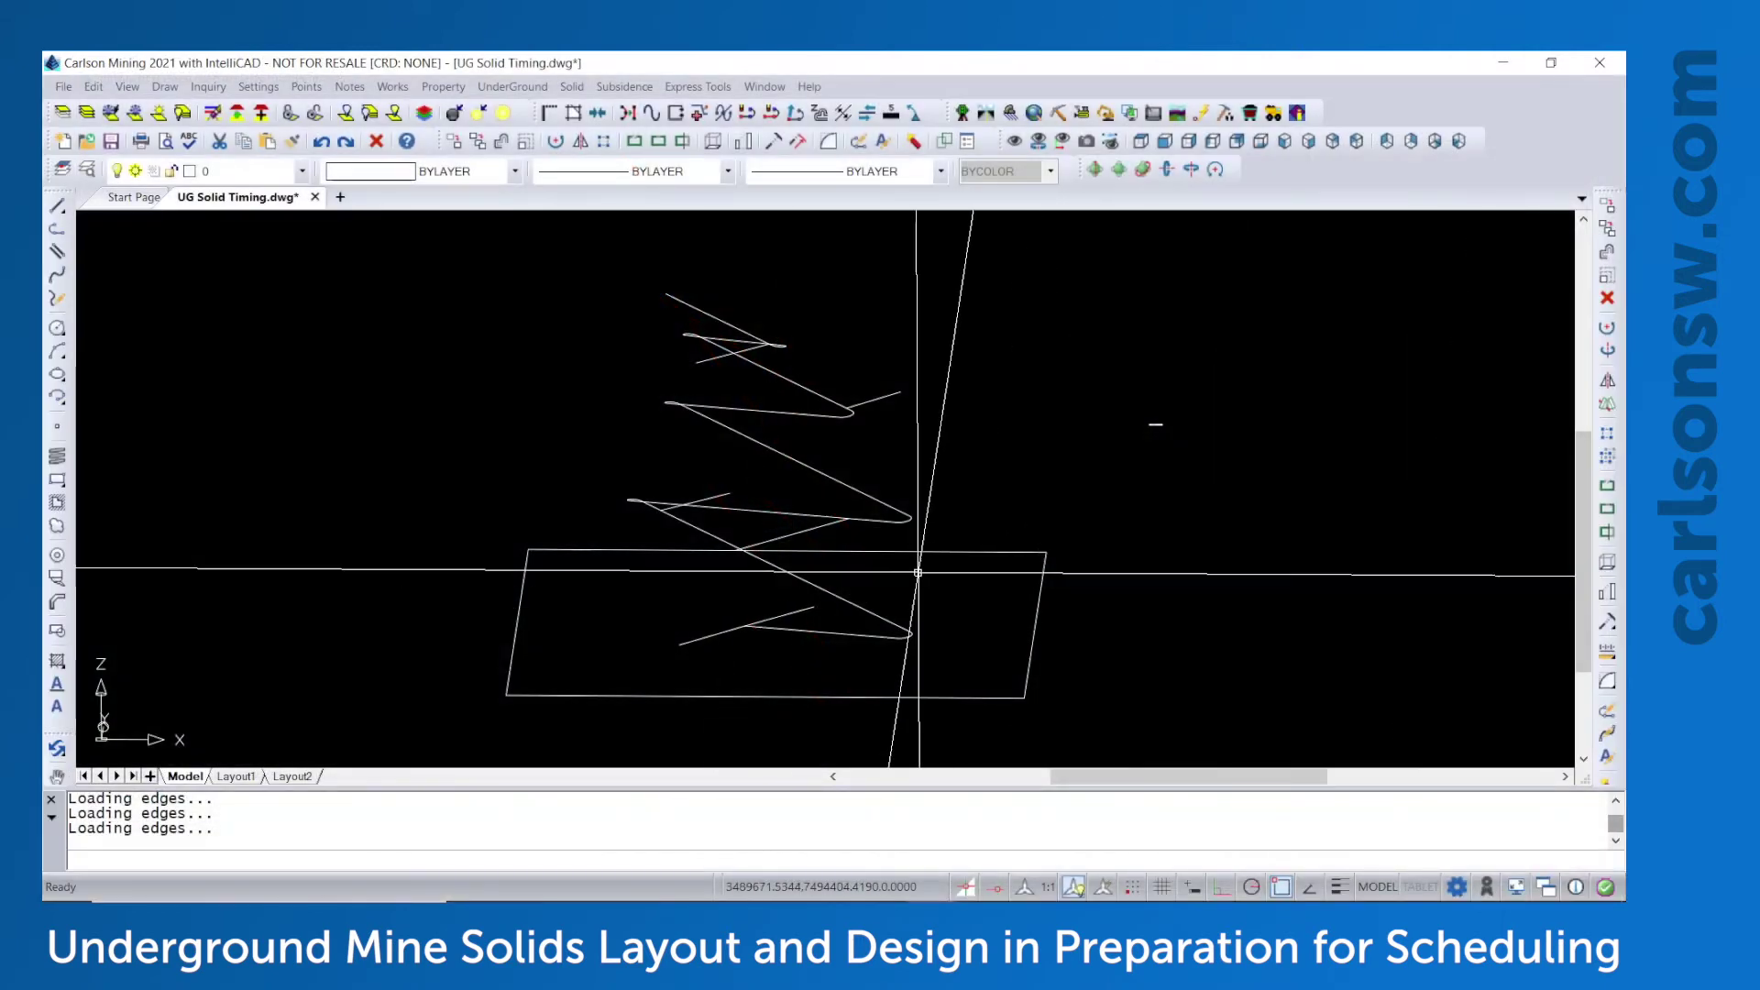
scroll(792, 287, up, 2)
scroll(792, 287, up, 1)
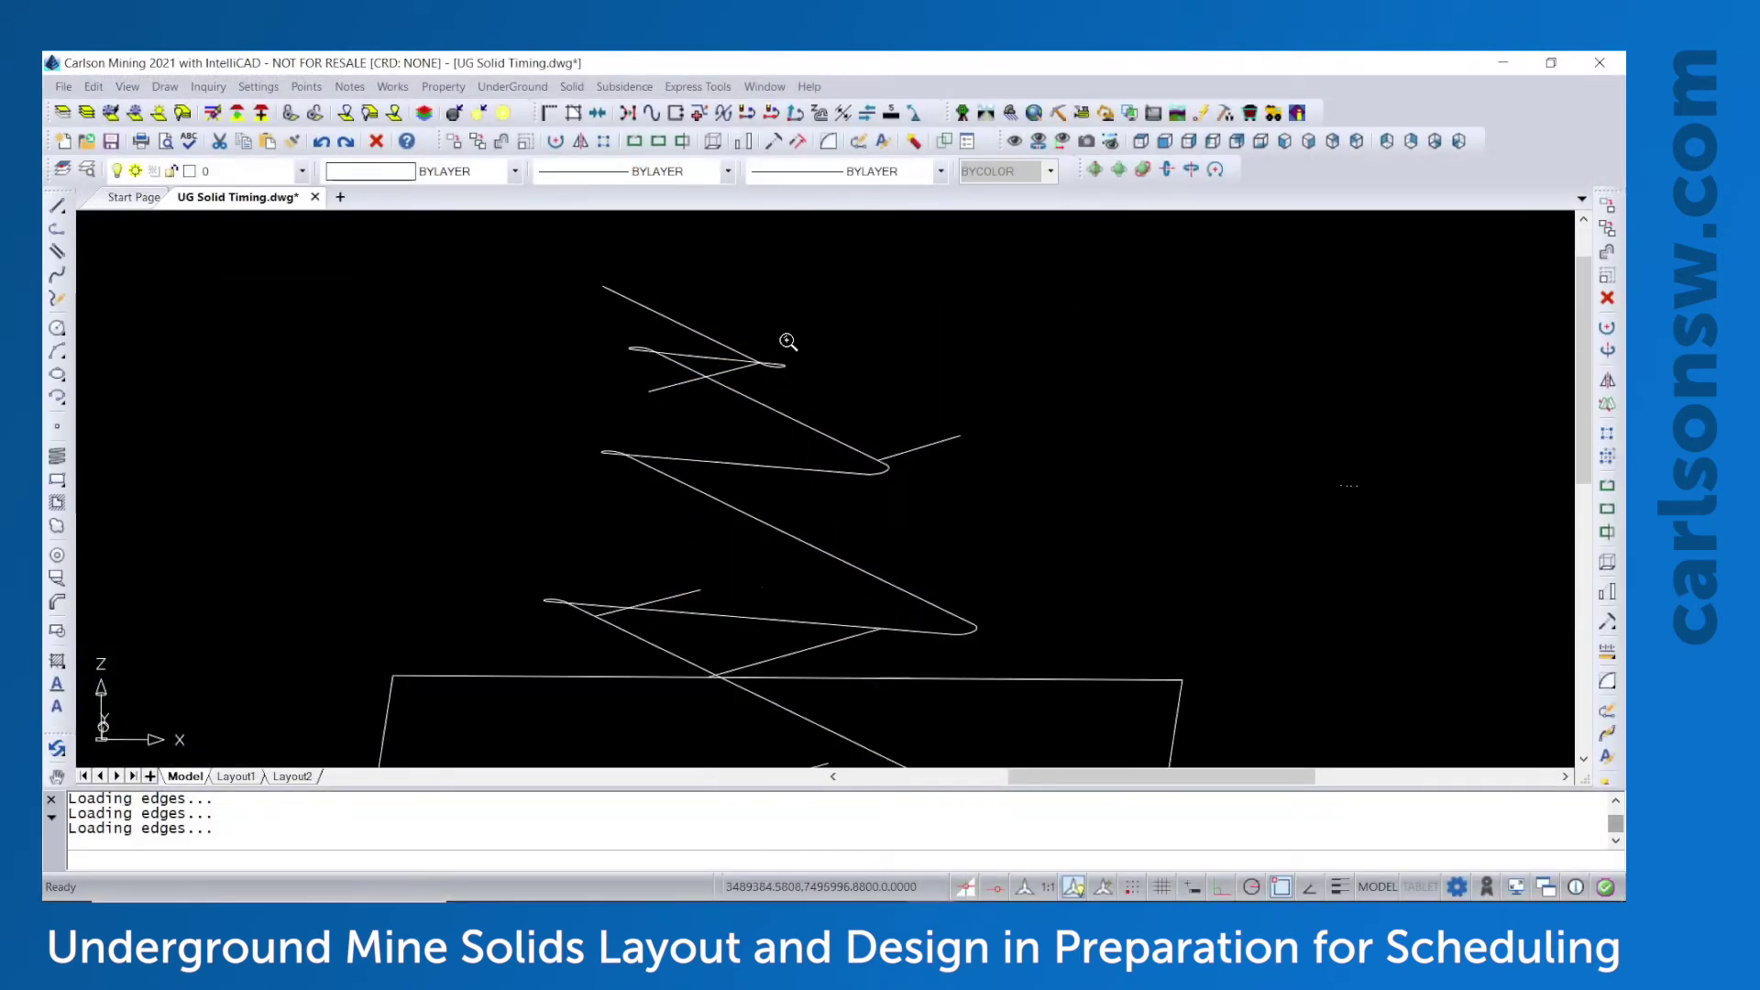
Assign Decline.mdl solid data to the decline polyline, then repeat the command
click(572, 86)
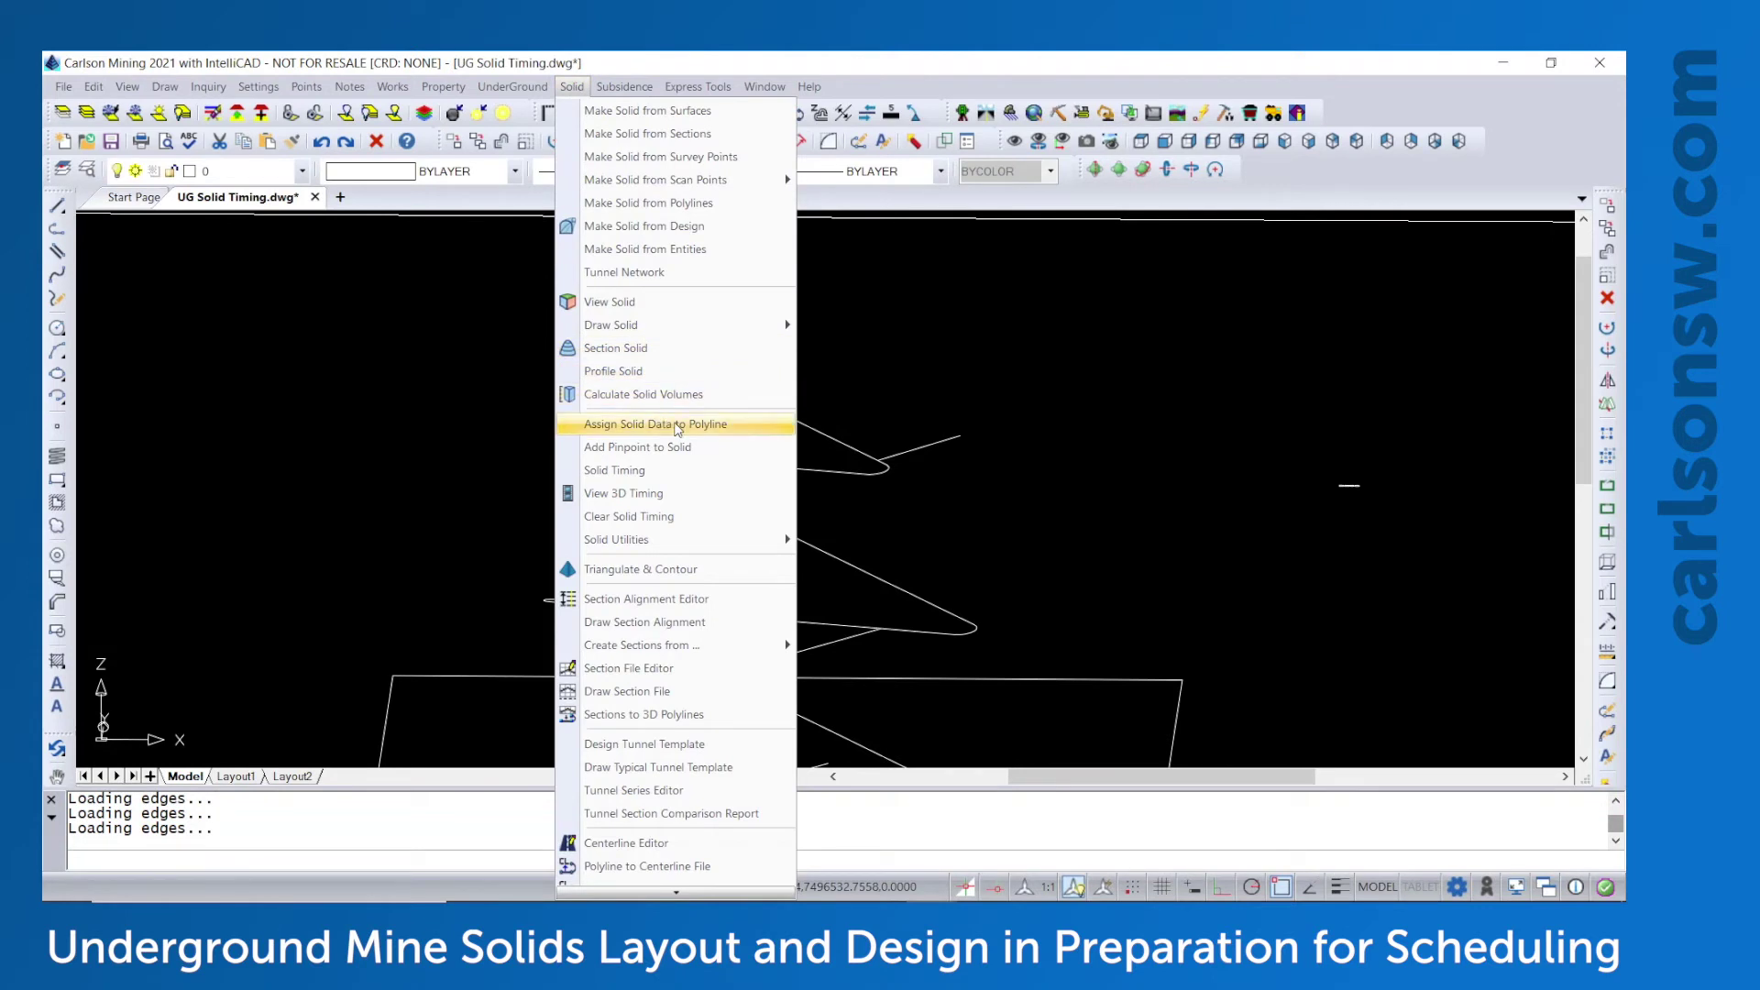
click(677, 427)
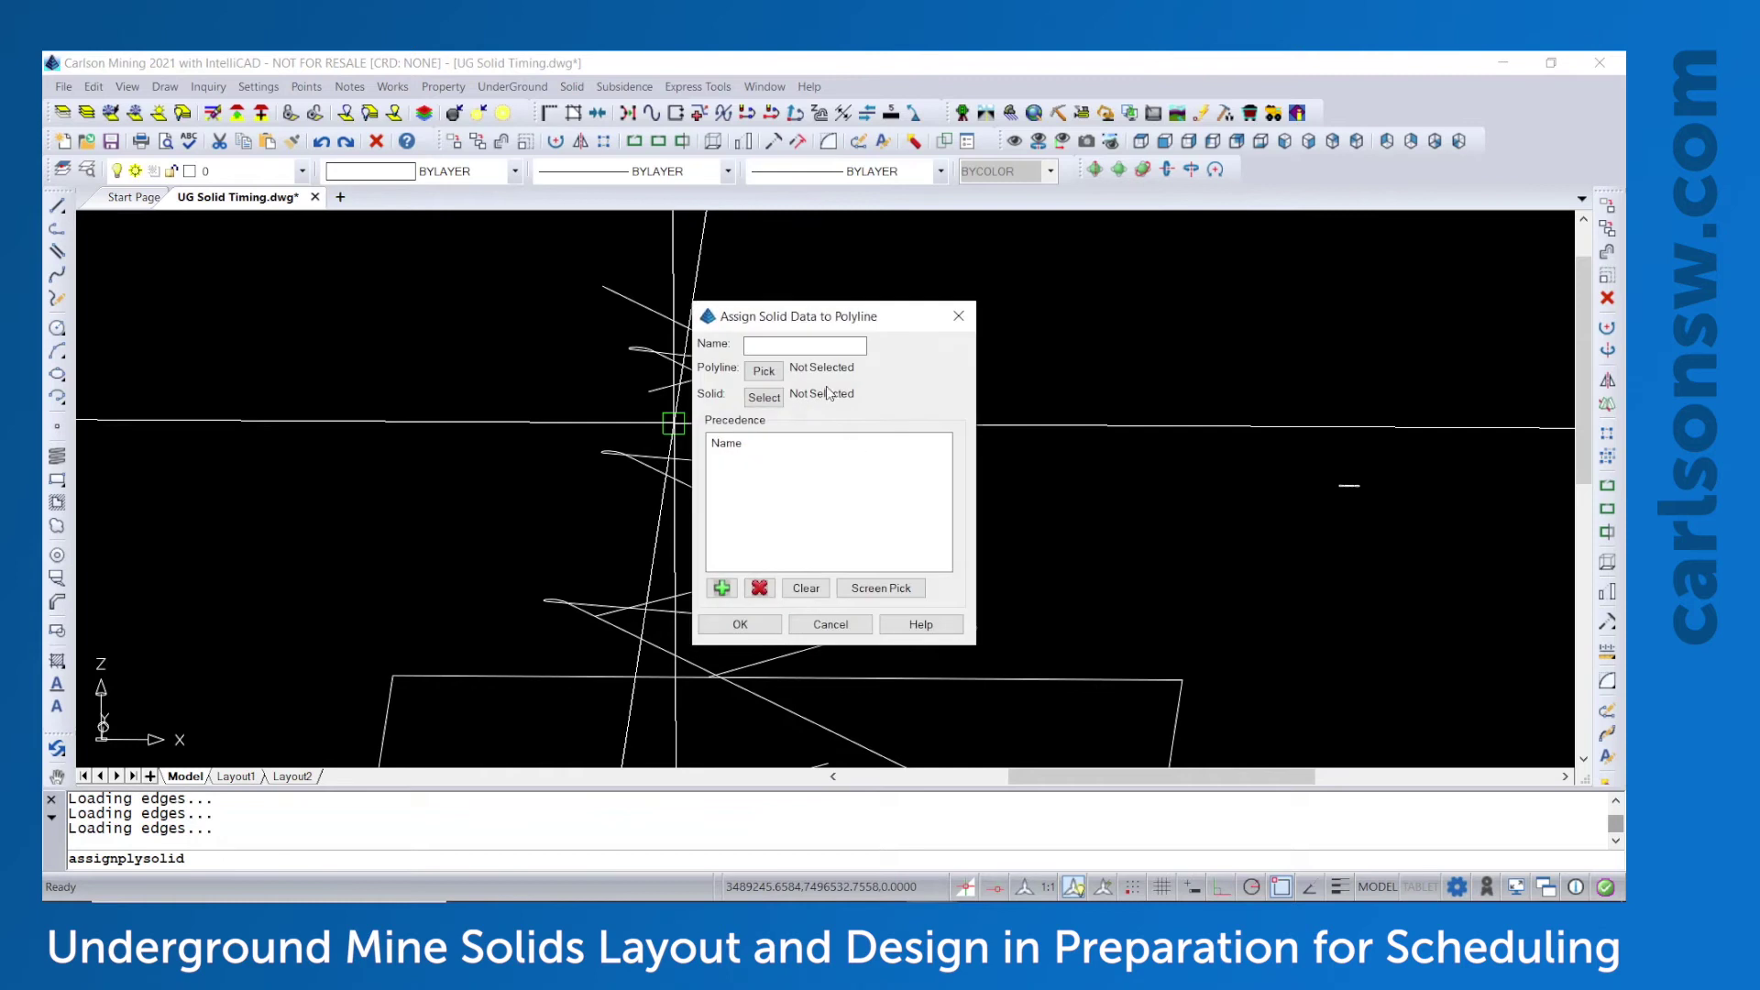
click(767, 379)
click(779, 407)
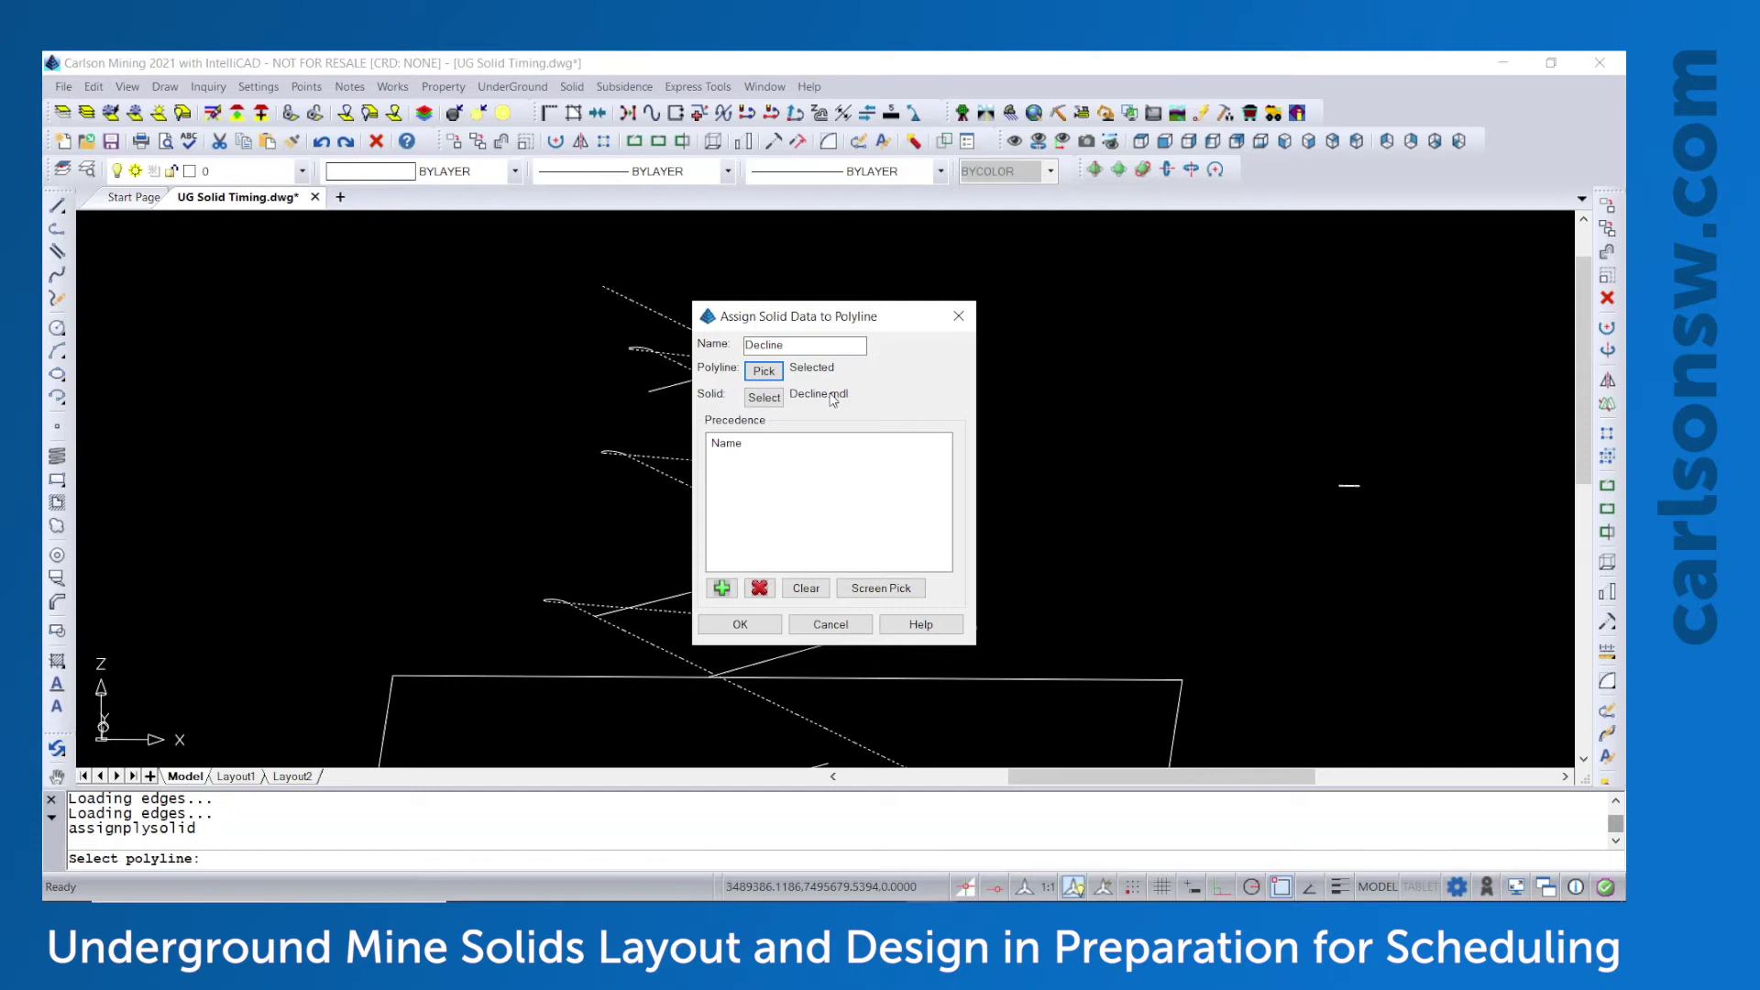
click(765, 398)
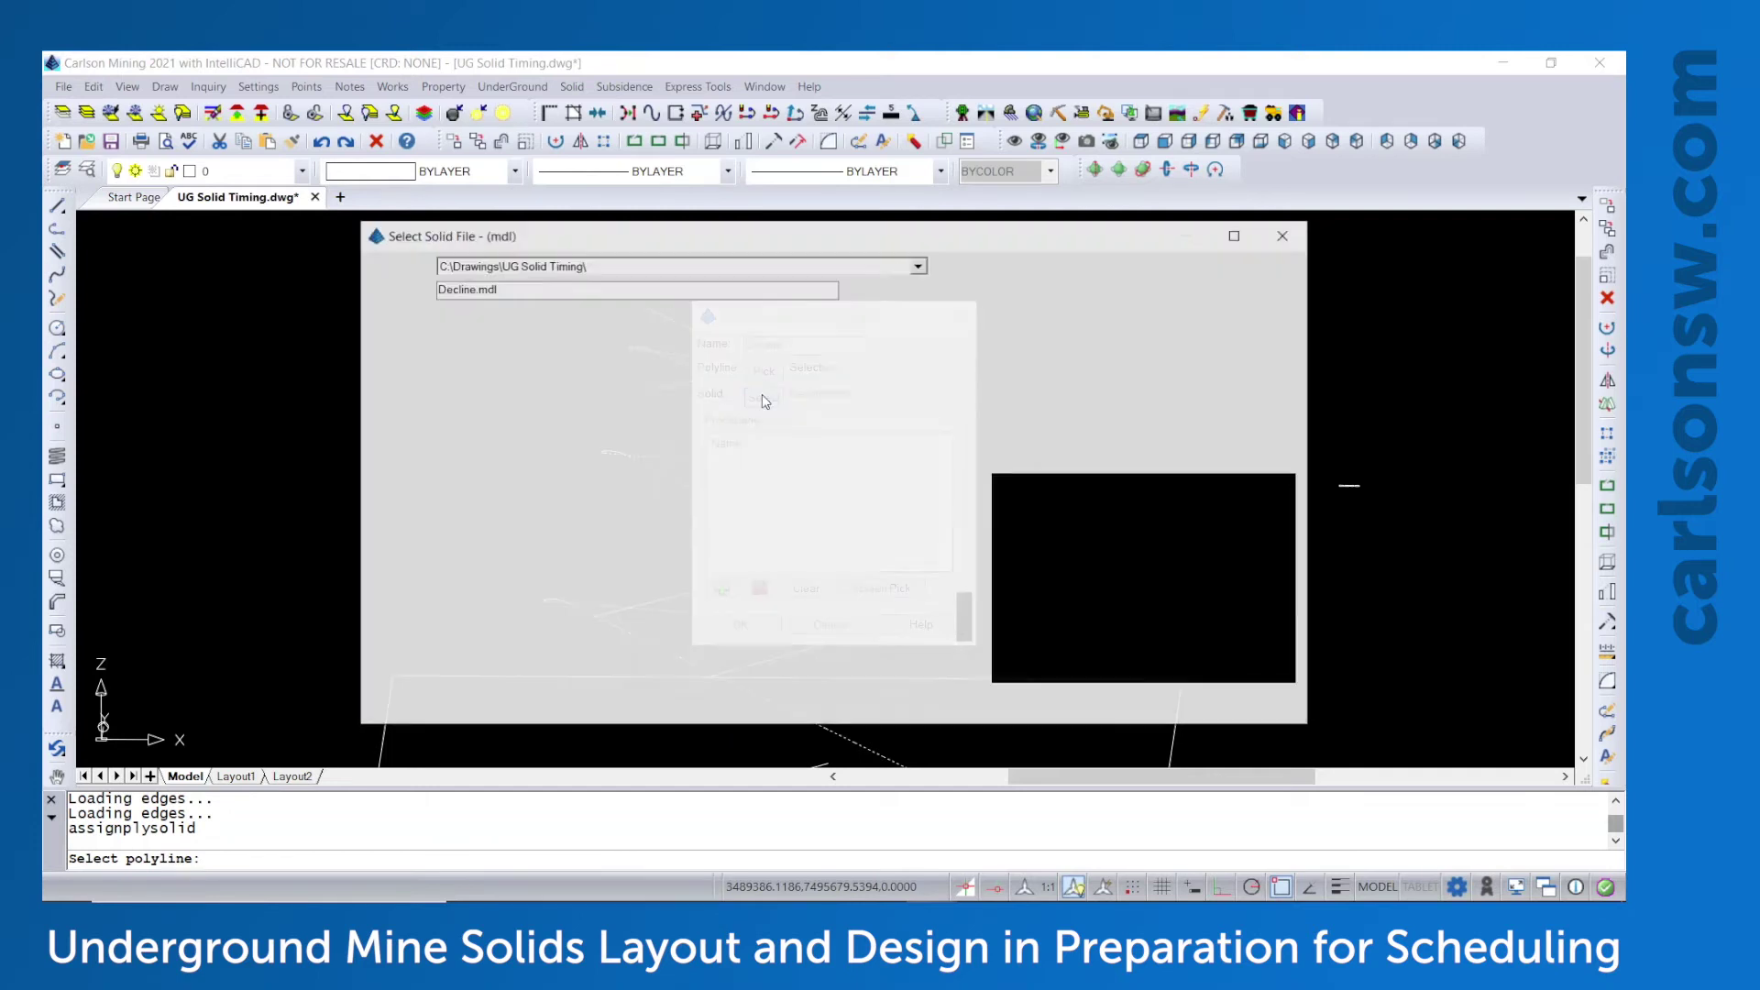
double_click(417, 360)
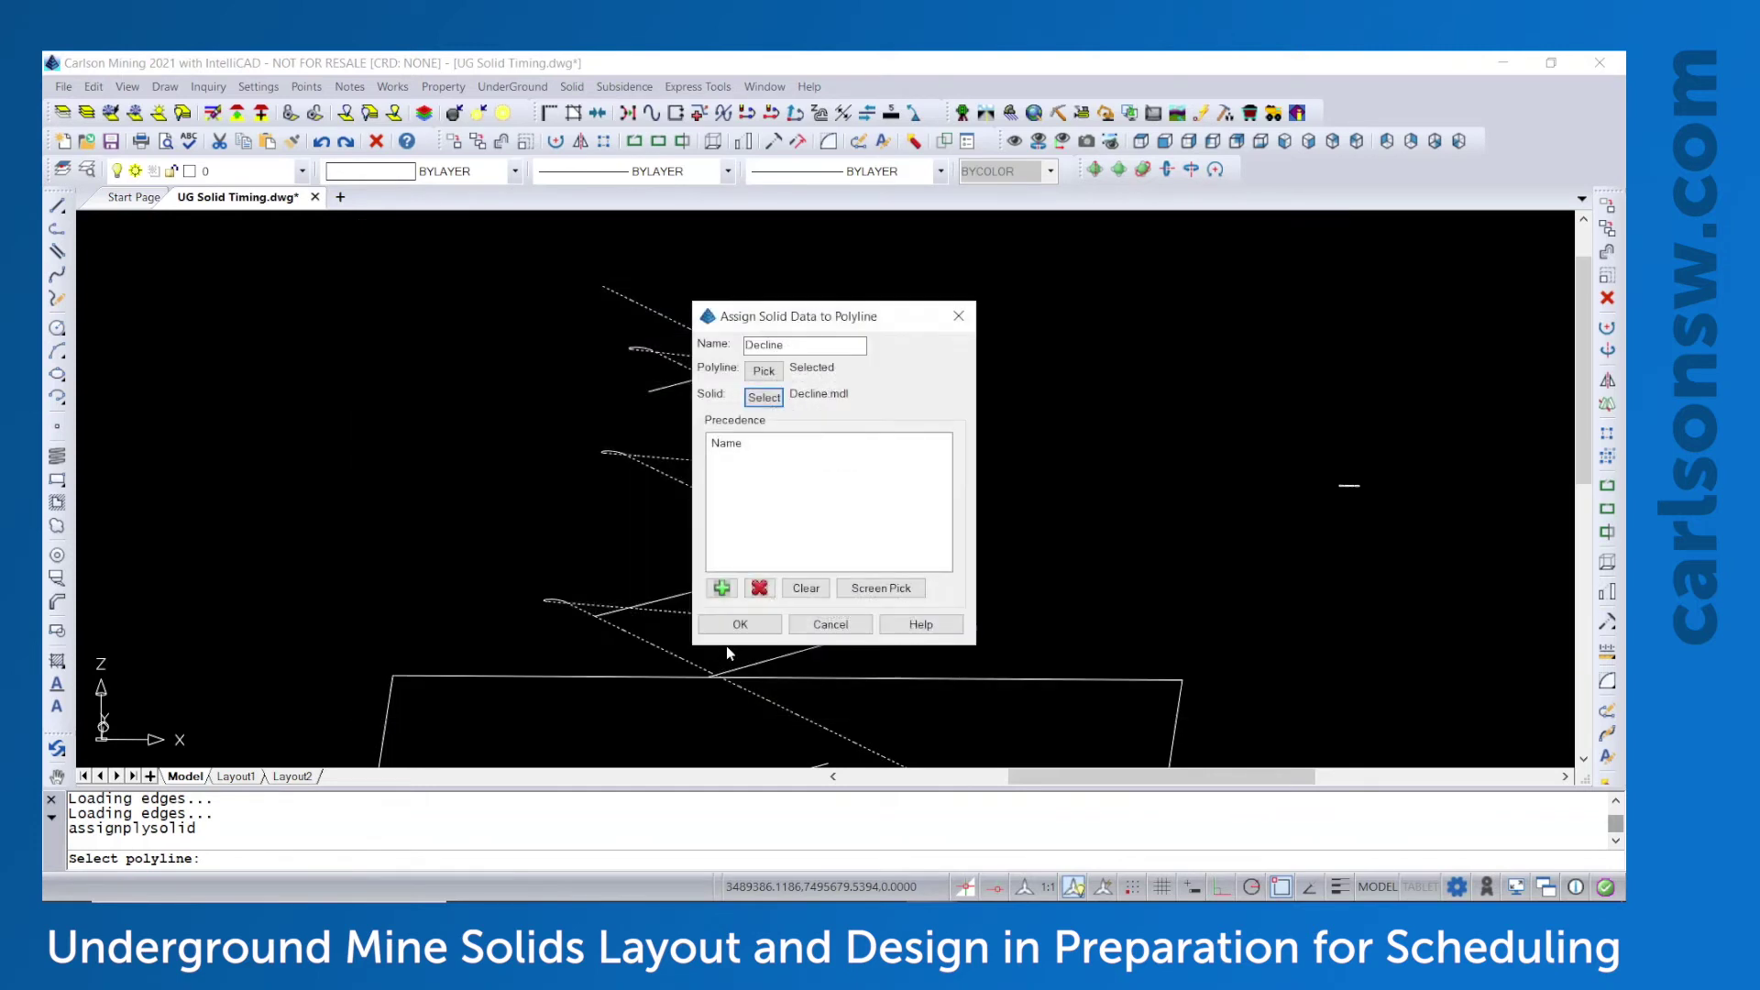
click(740, 624)
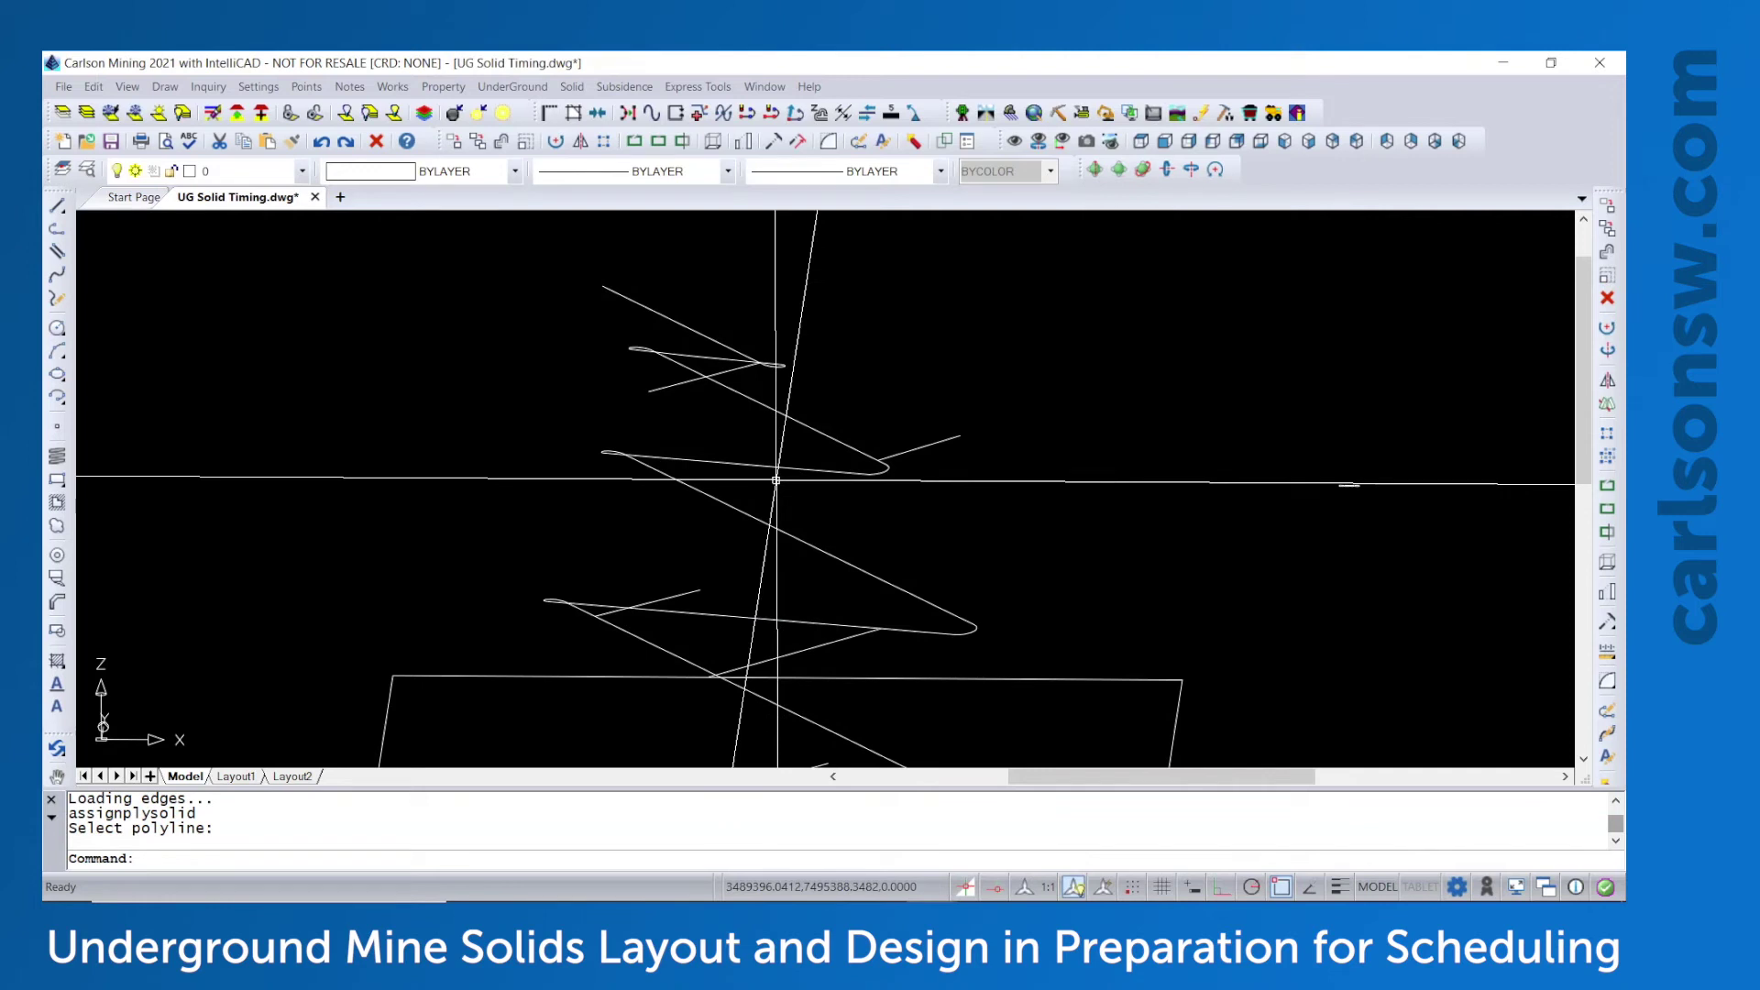
key(Return)
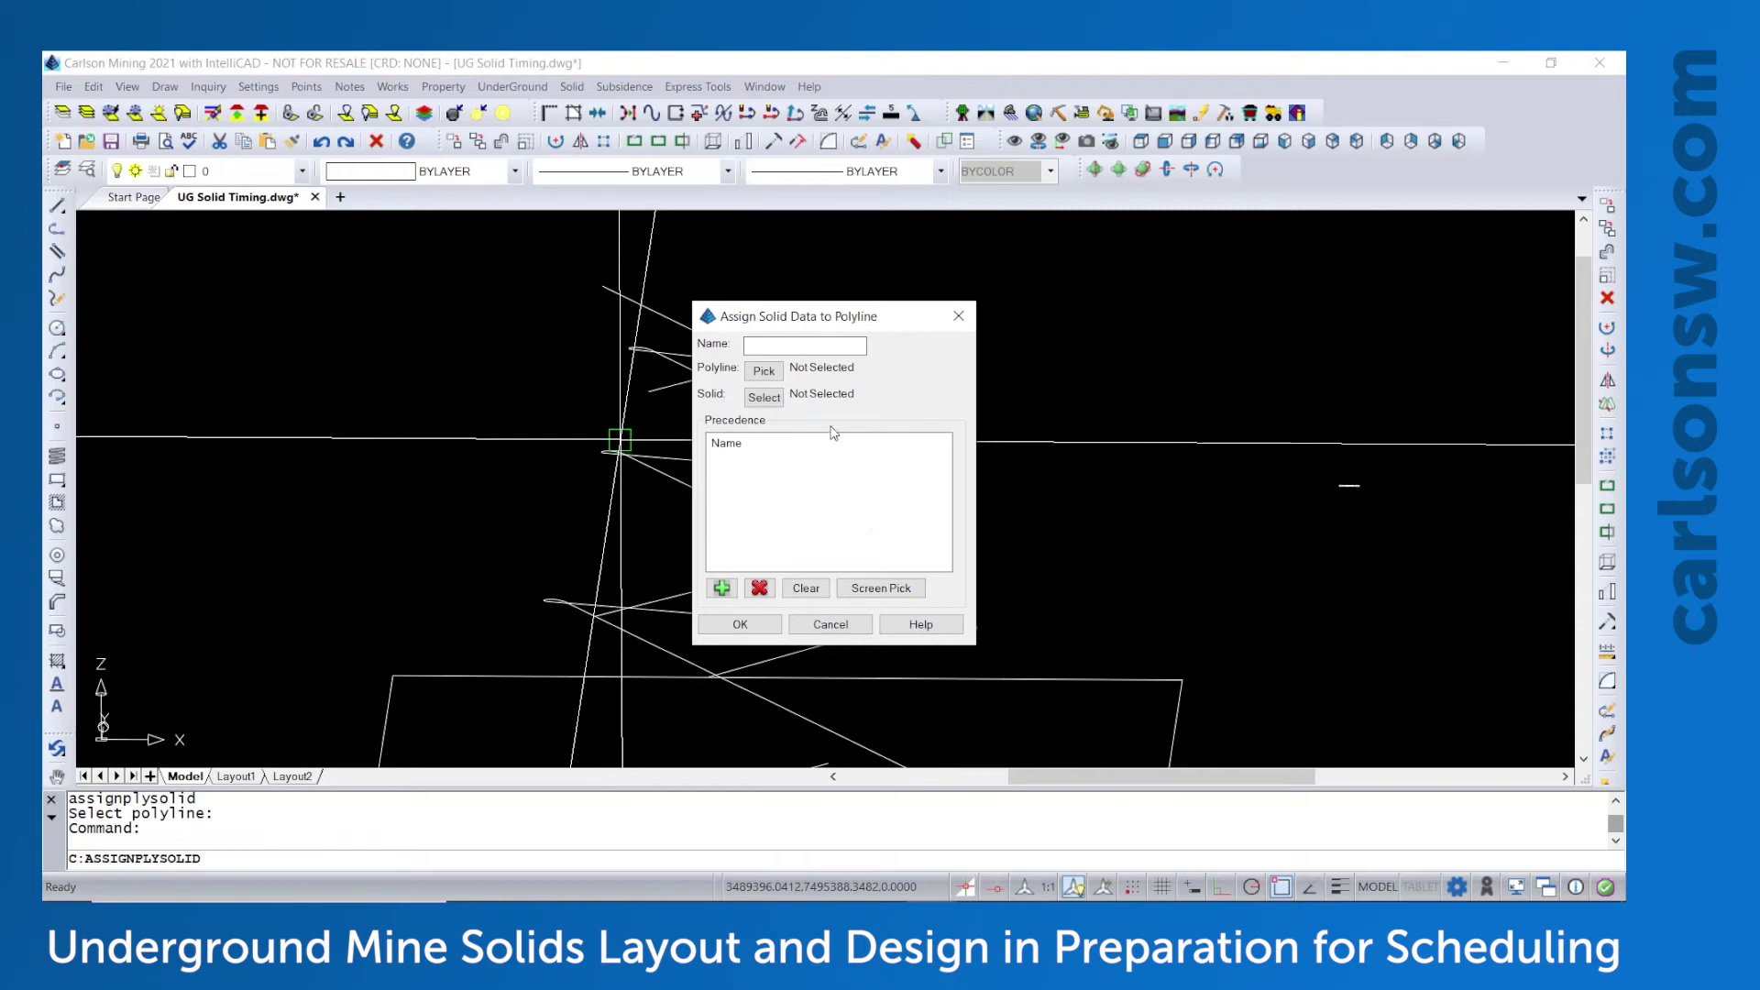
Link the Side1 and Side2 tunnel polylines to their solid data
click(765, 372)
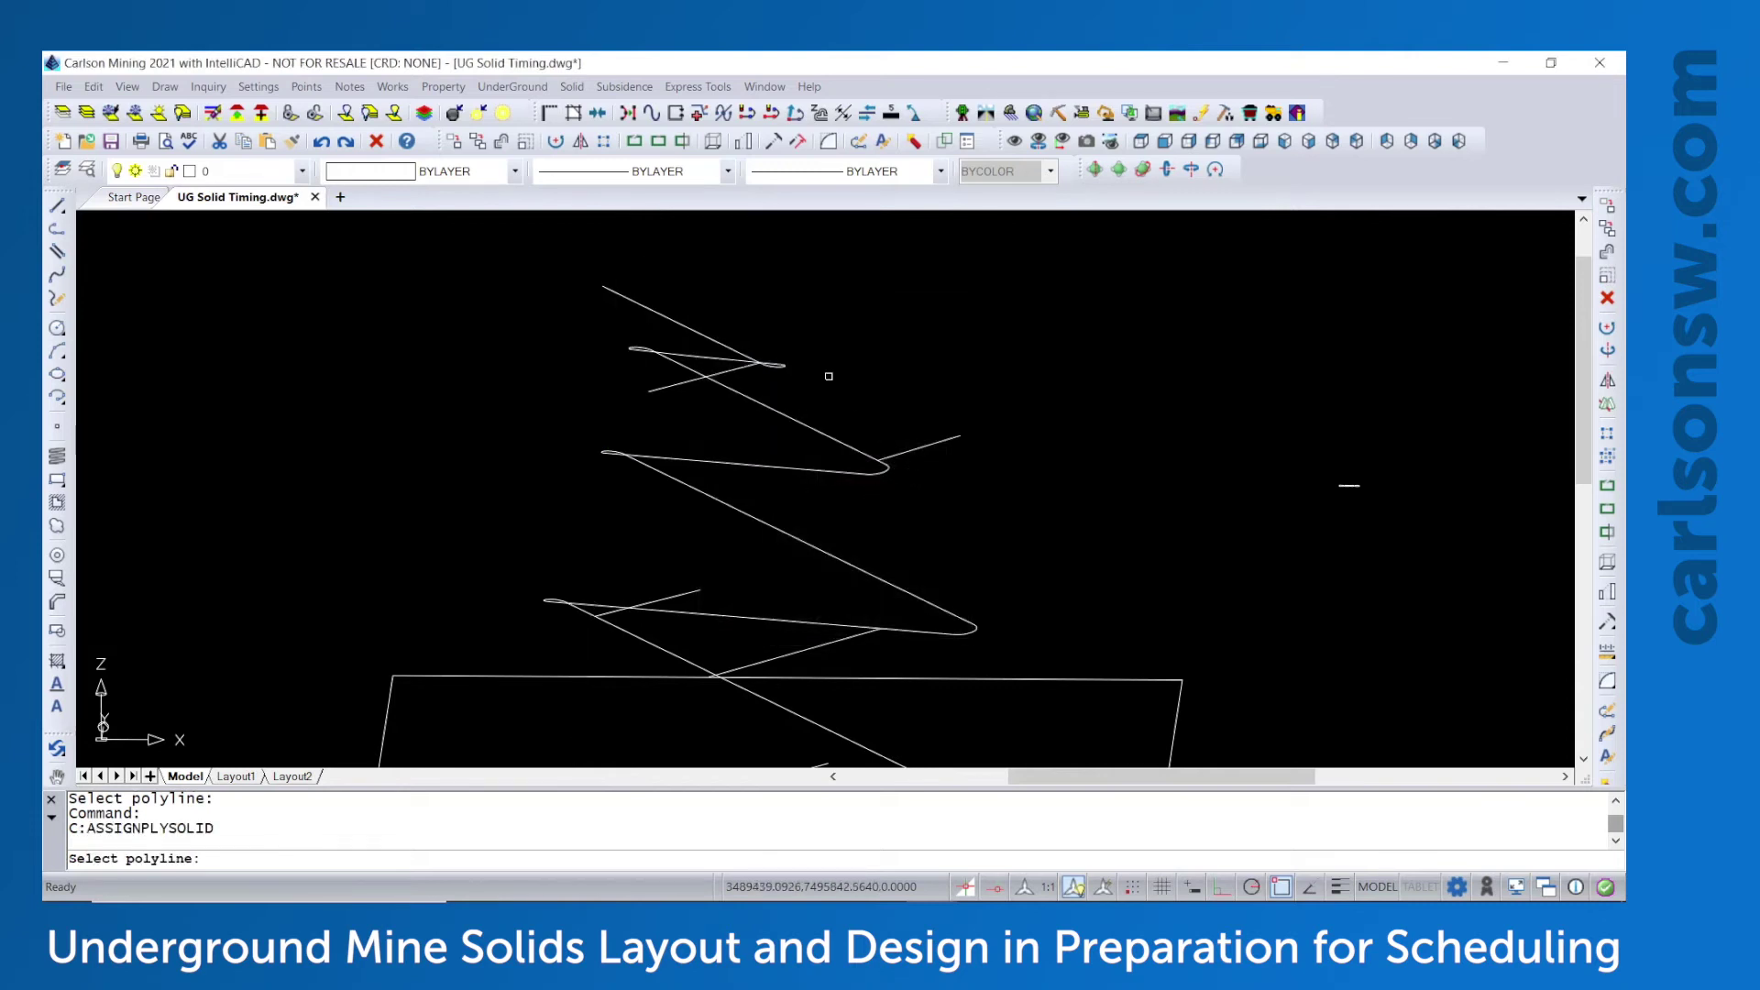
click(675, 387)
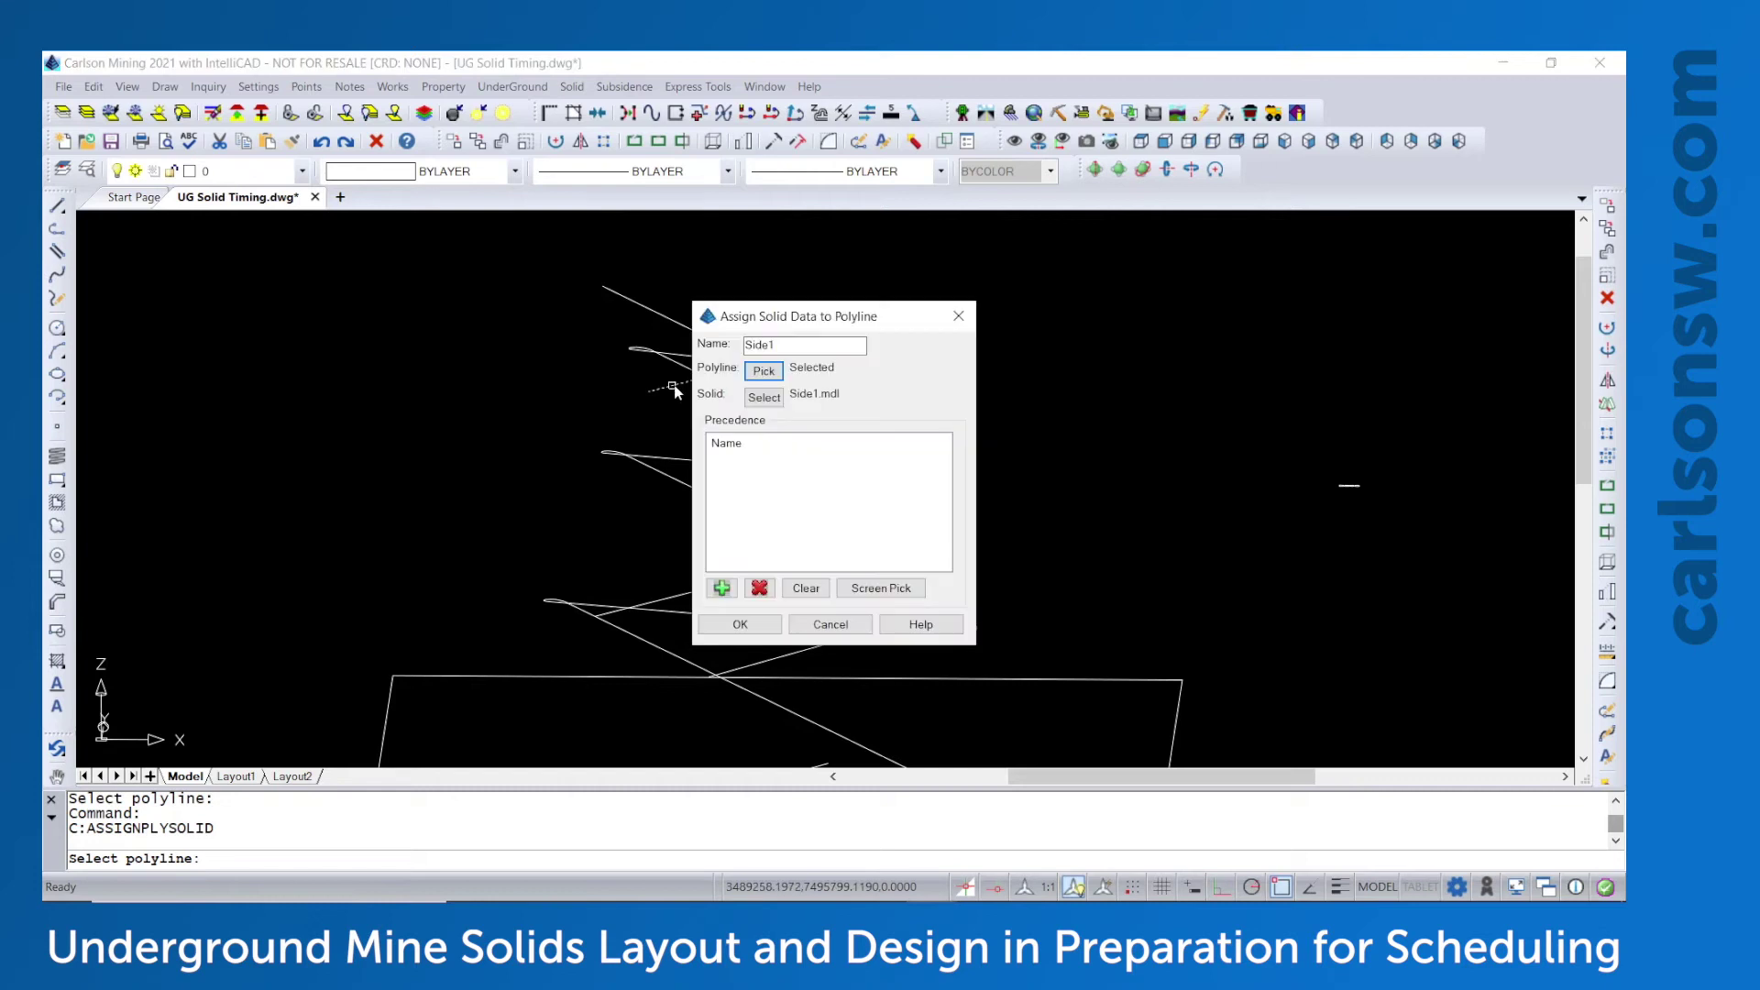
click(741, 626)
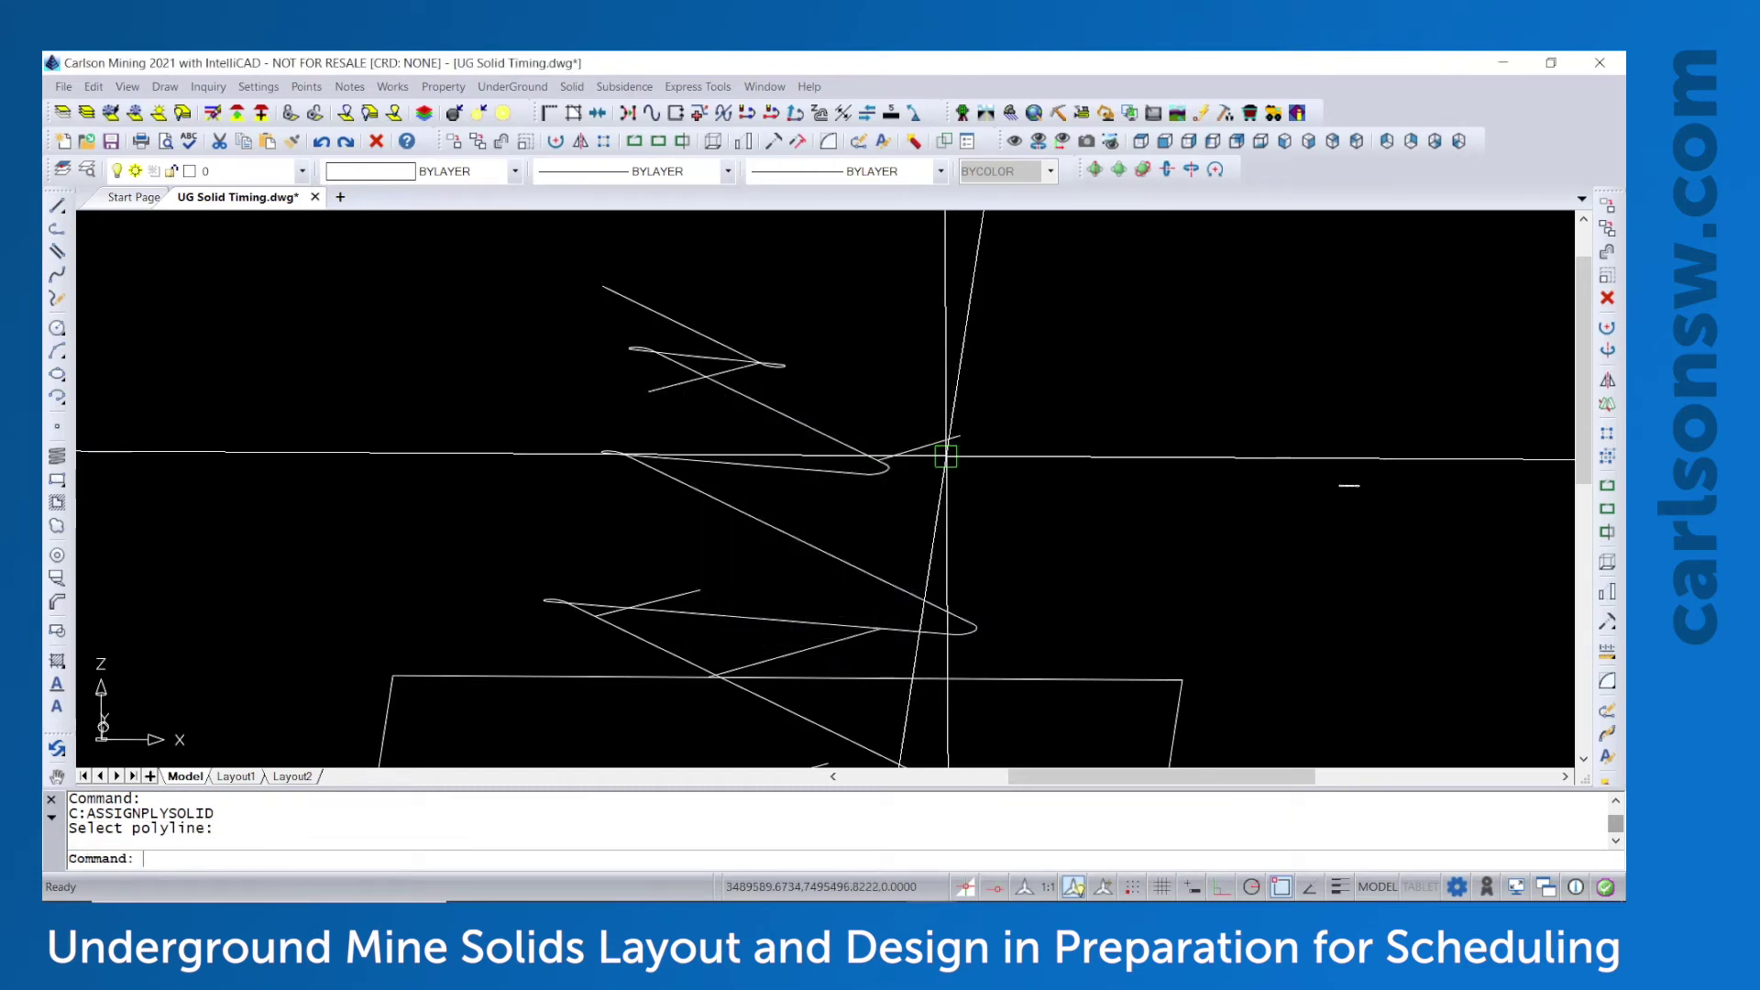
key(Return)
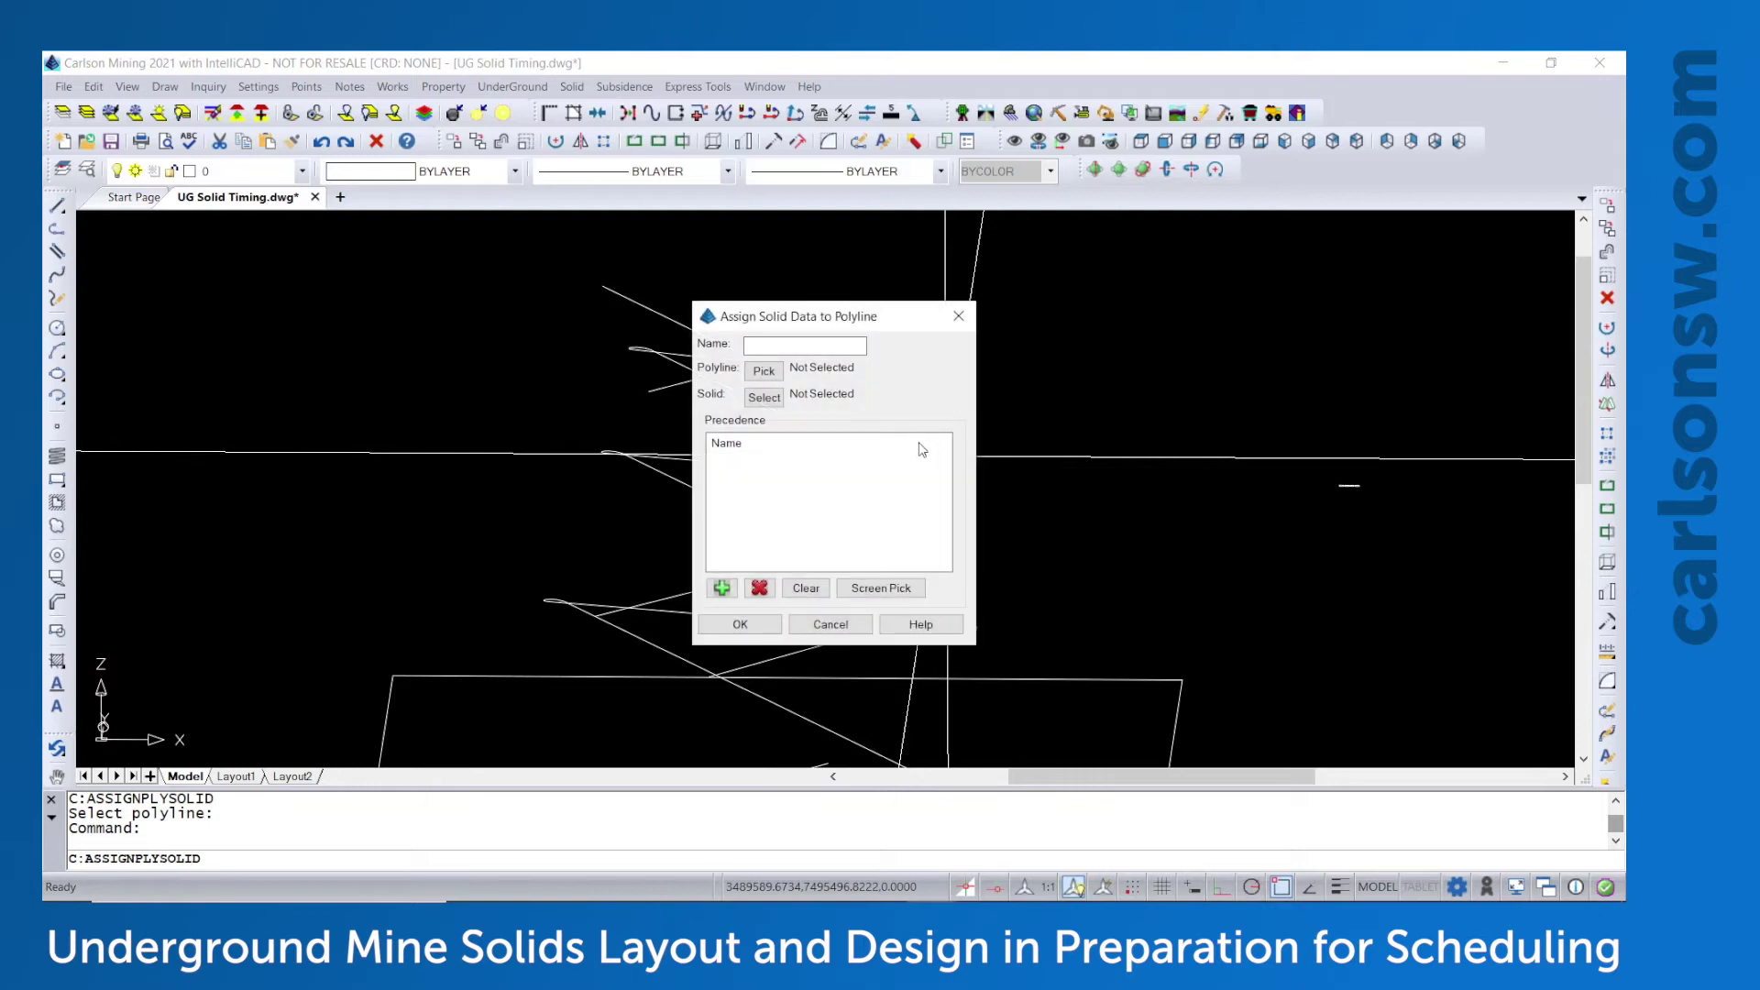
click(764, 370)
click(912, 458)
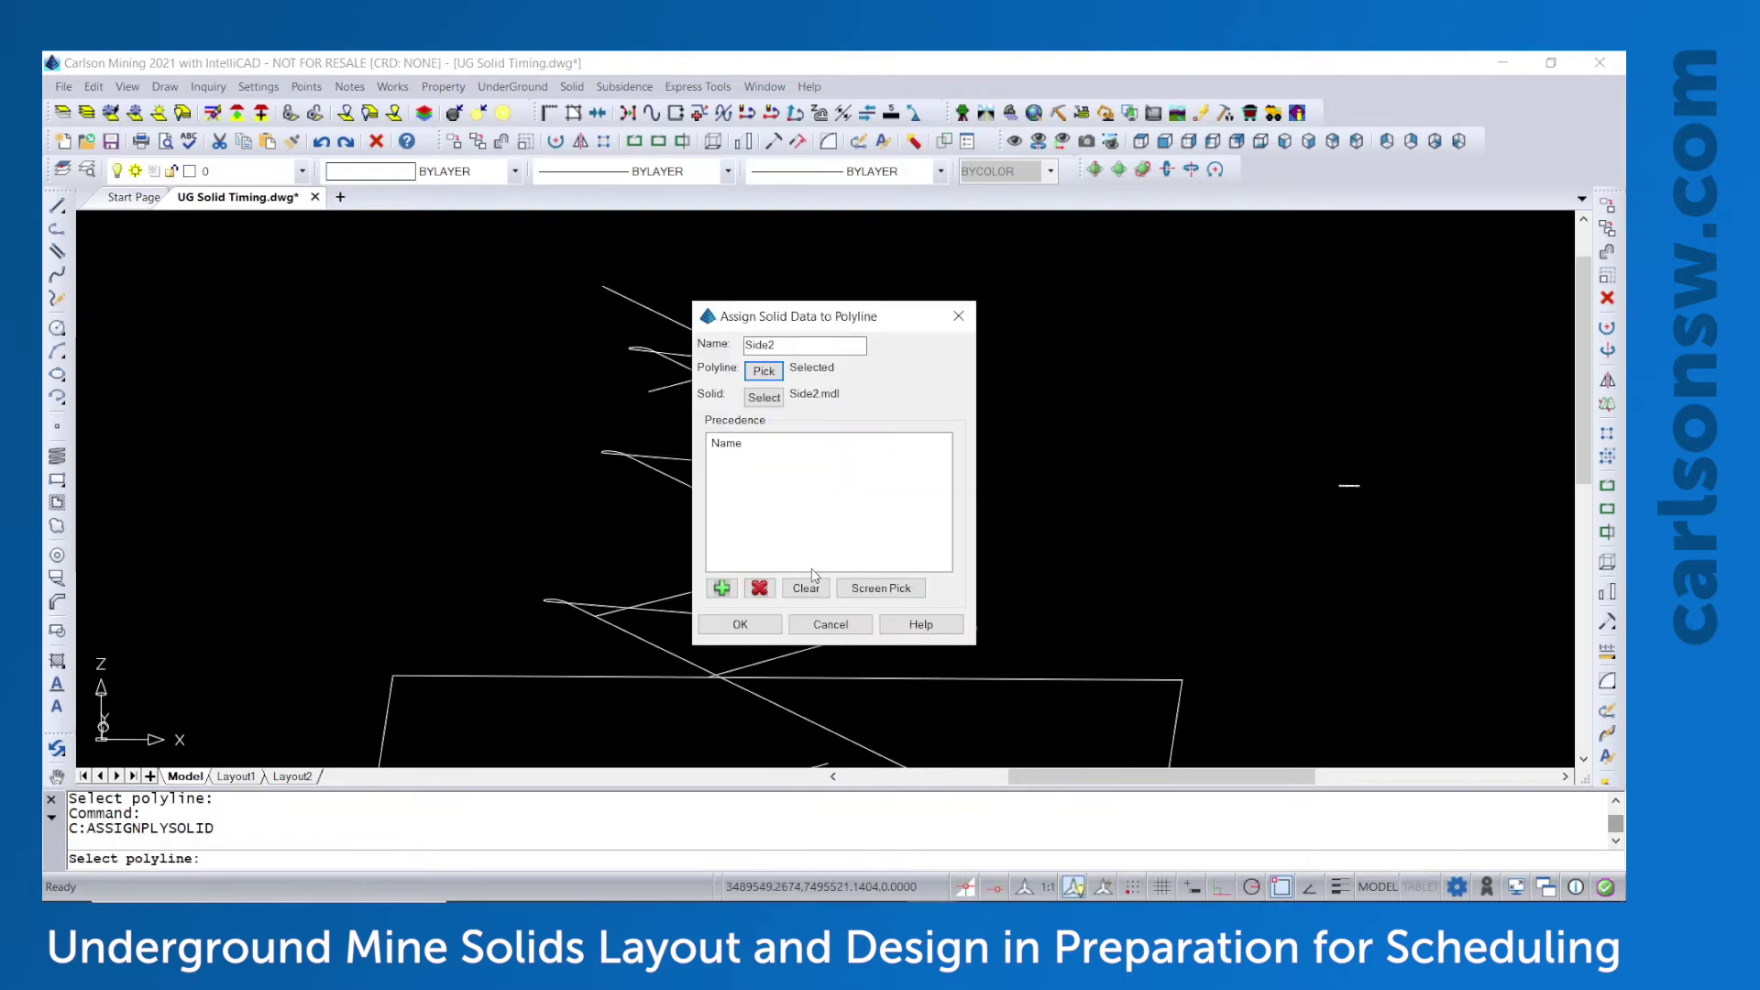
click(751, 623)
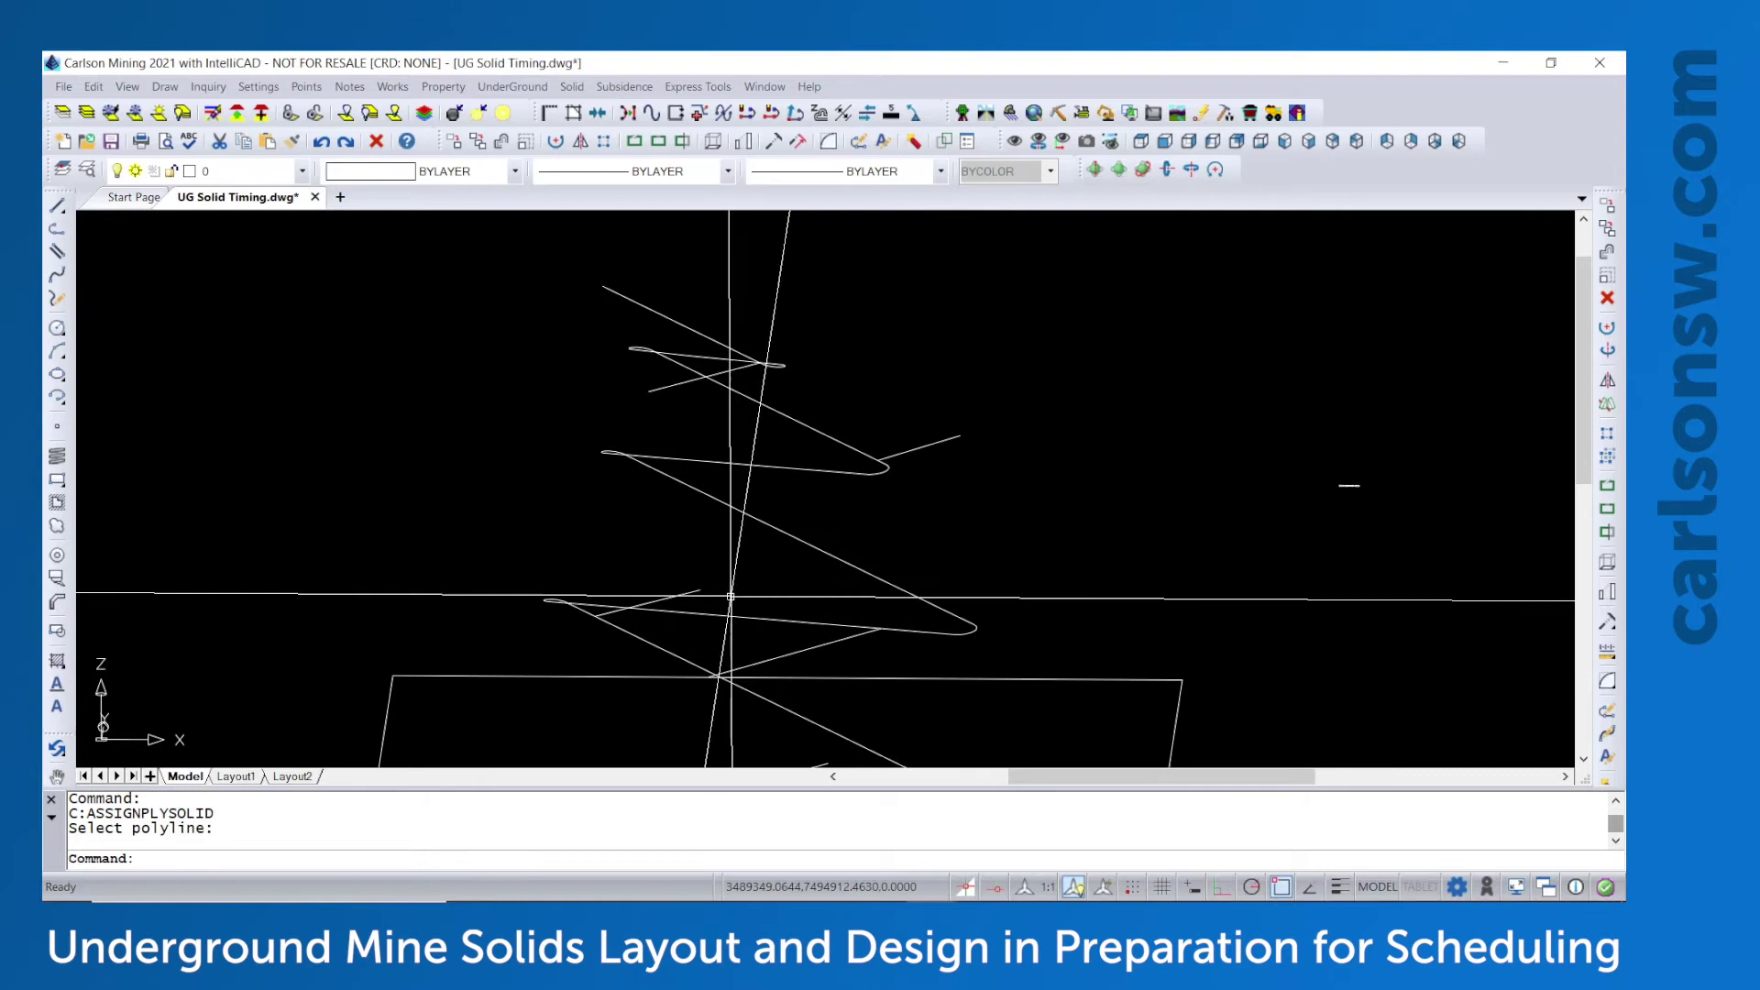
key(Return)
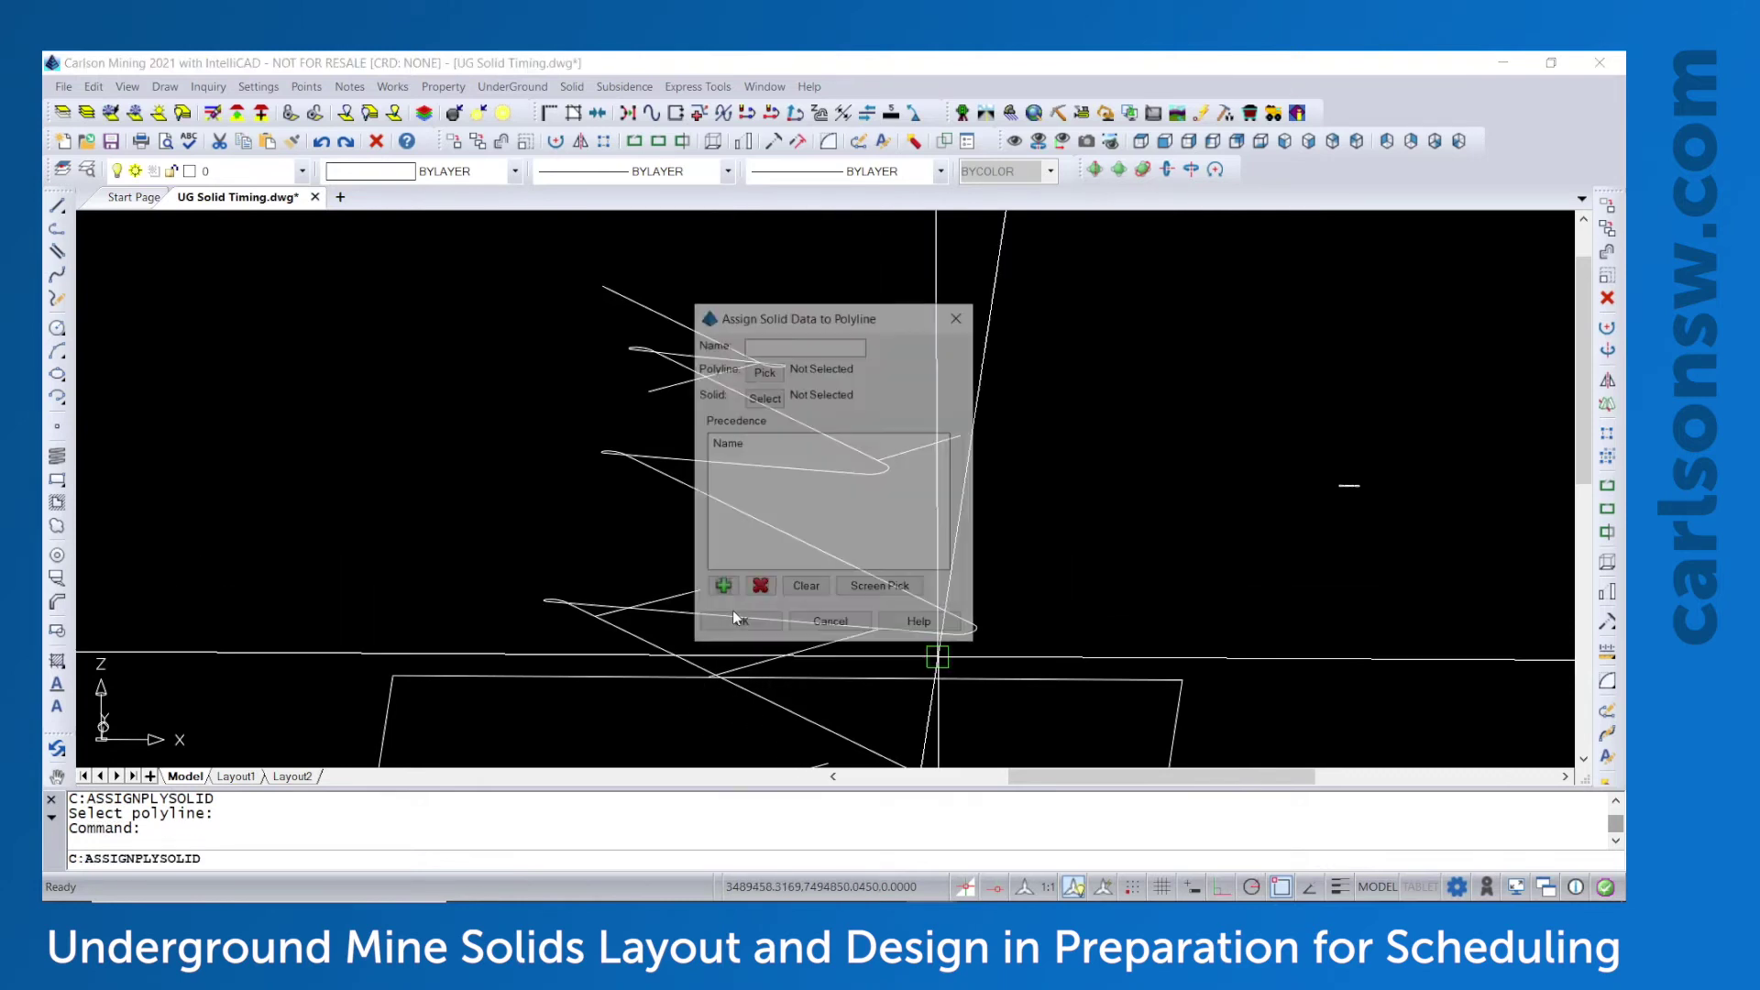
Link the Side3 and Side4 tunnel polylines to their solid data
click(779, 374)
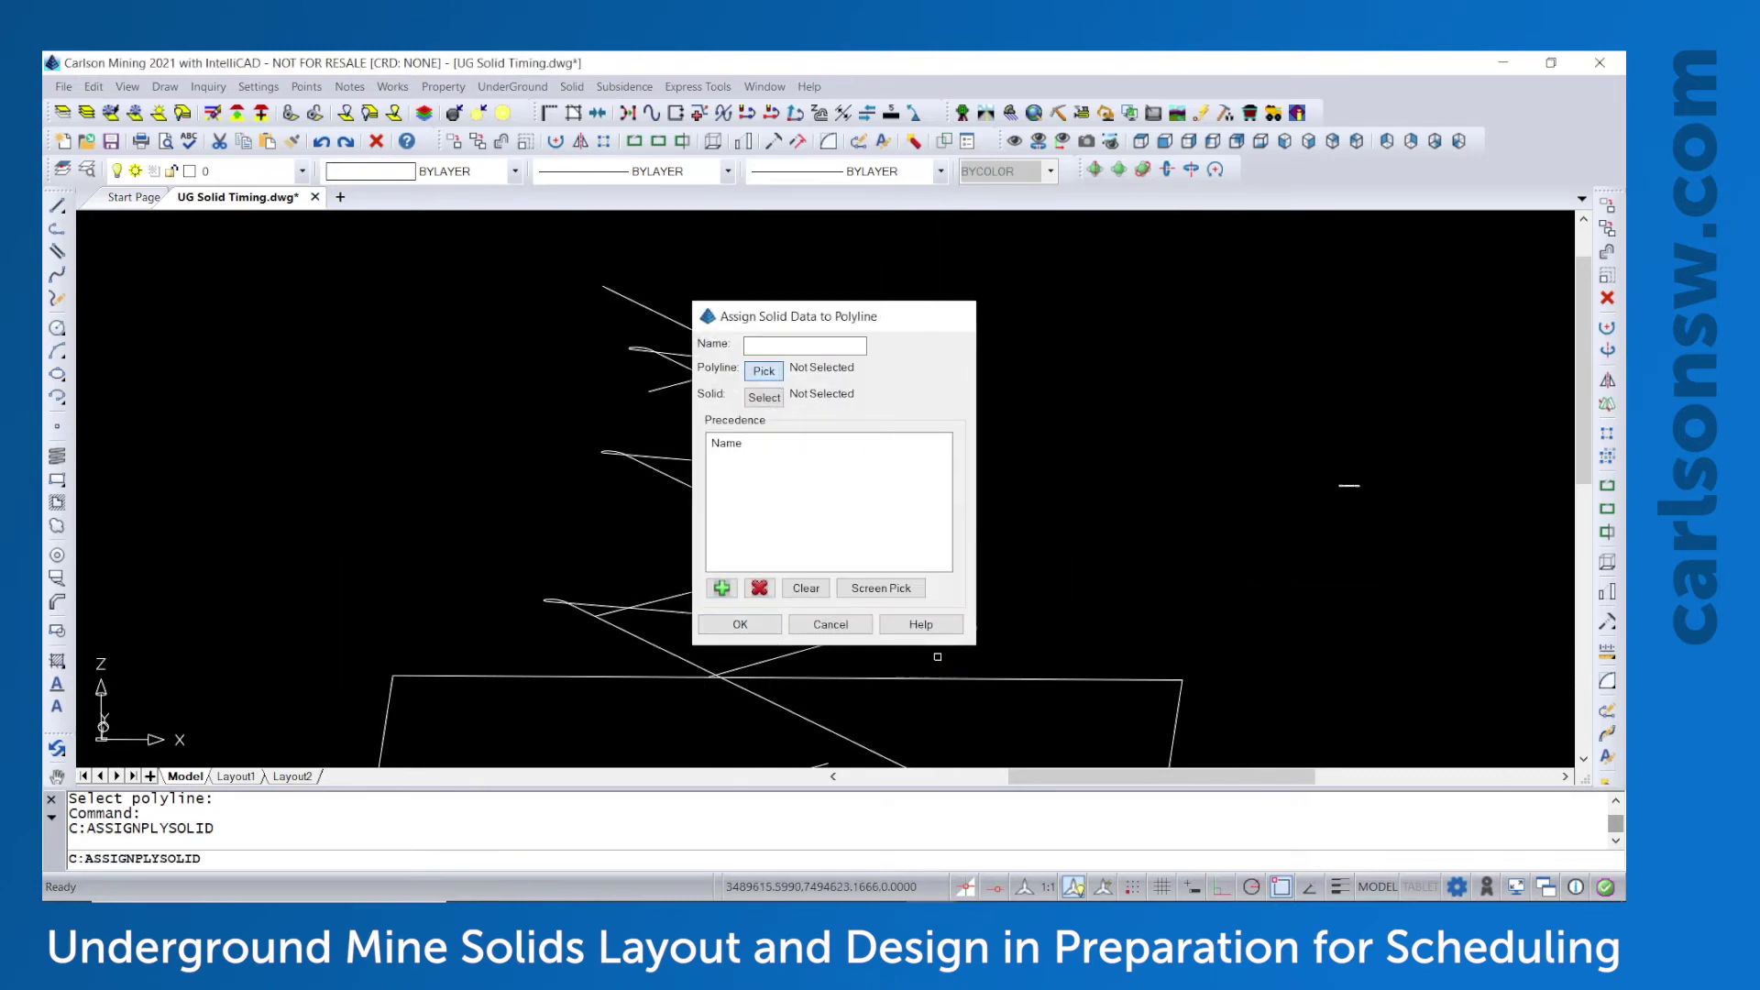
click(830, 646)
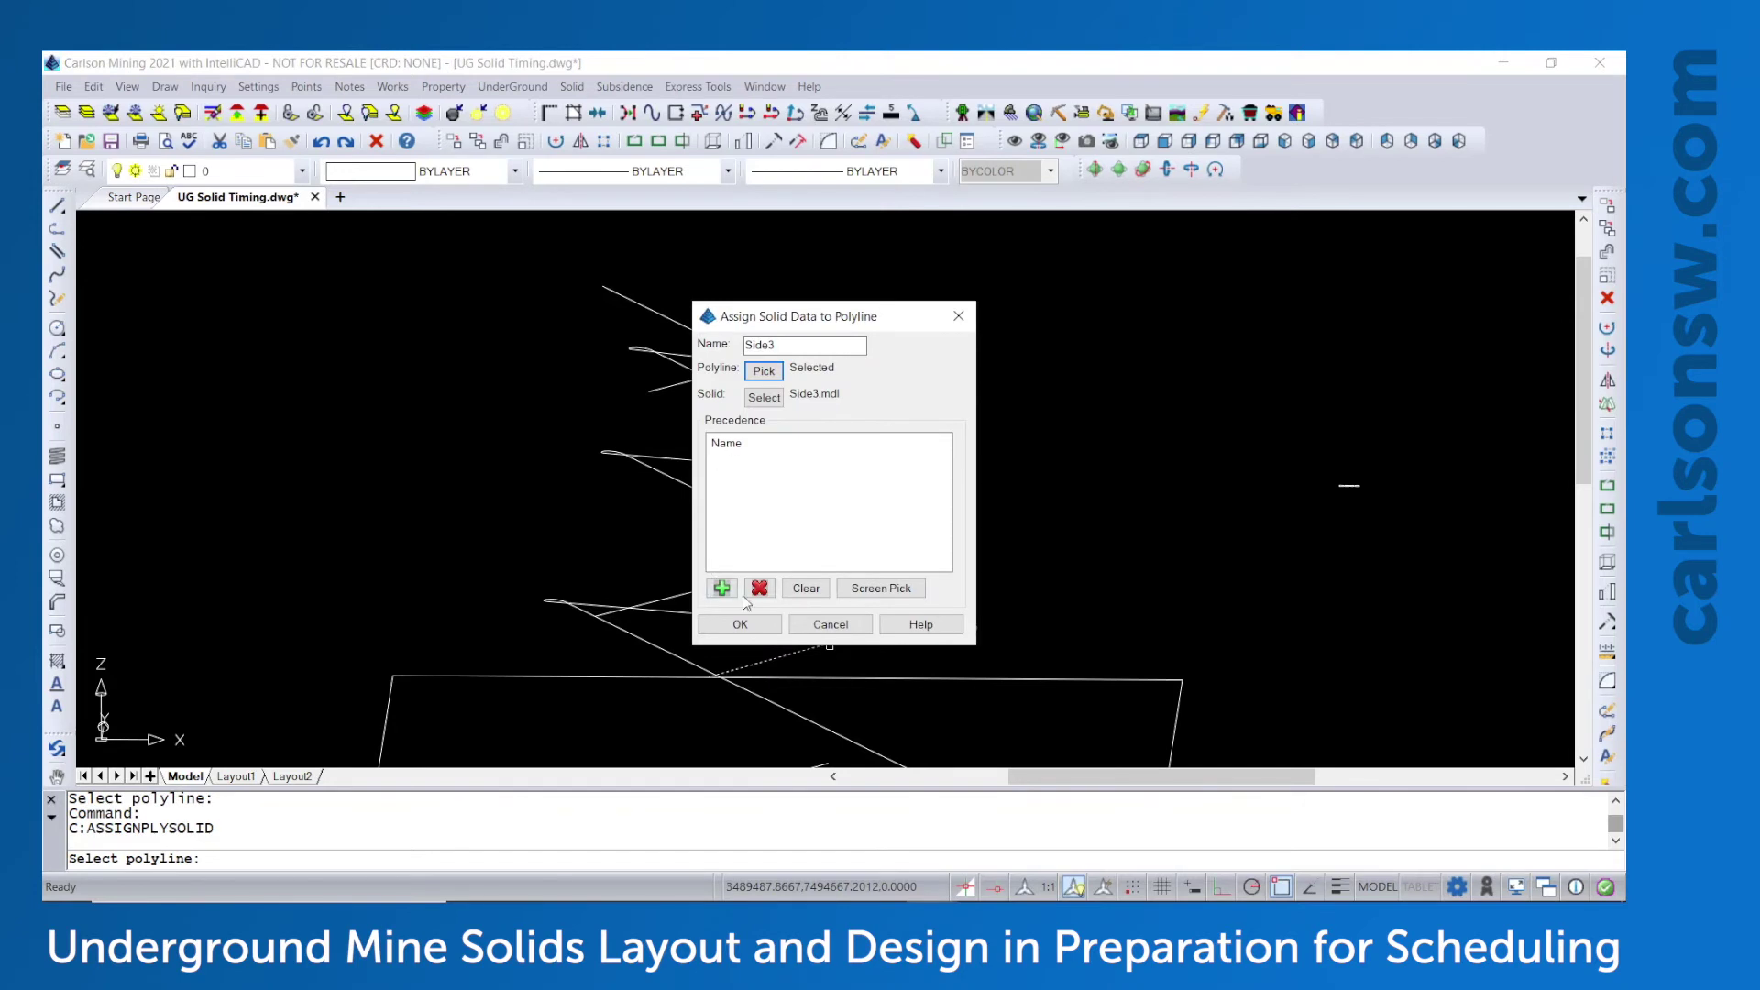
click(743, 625)
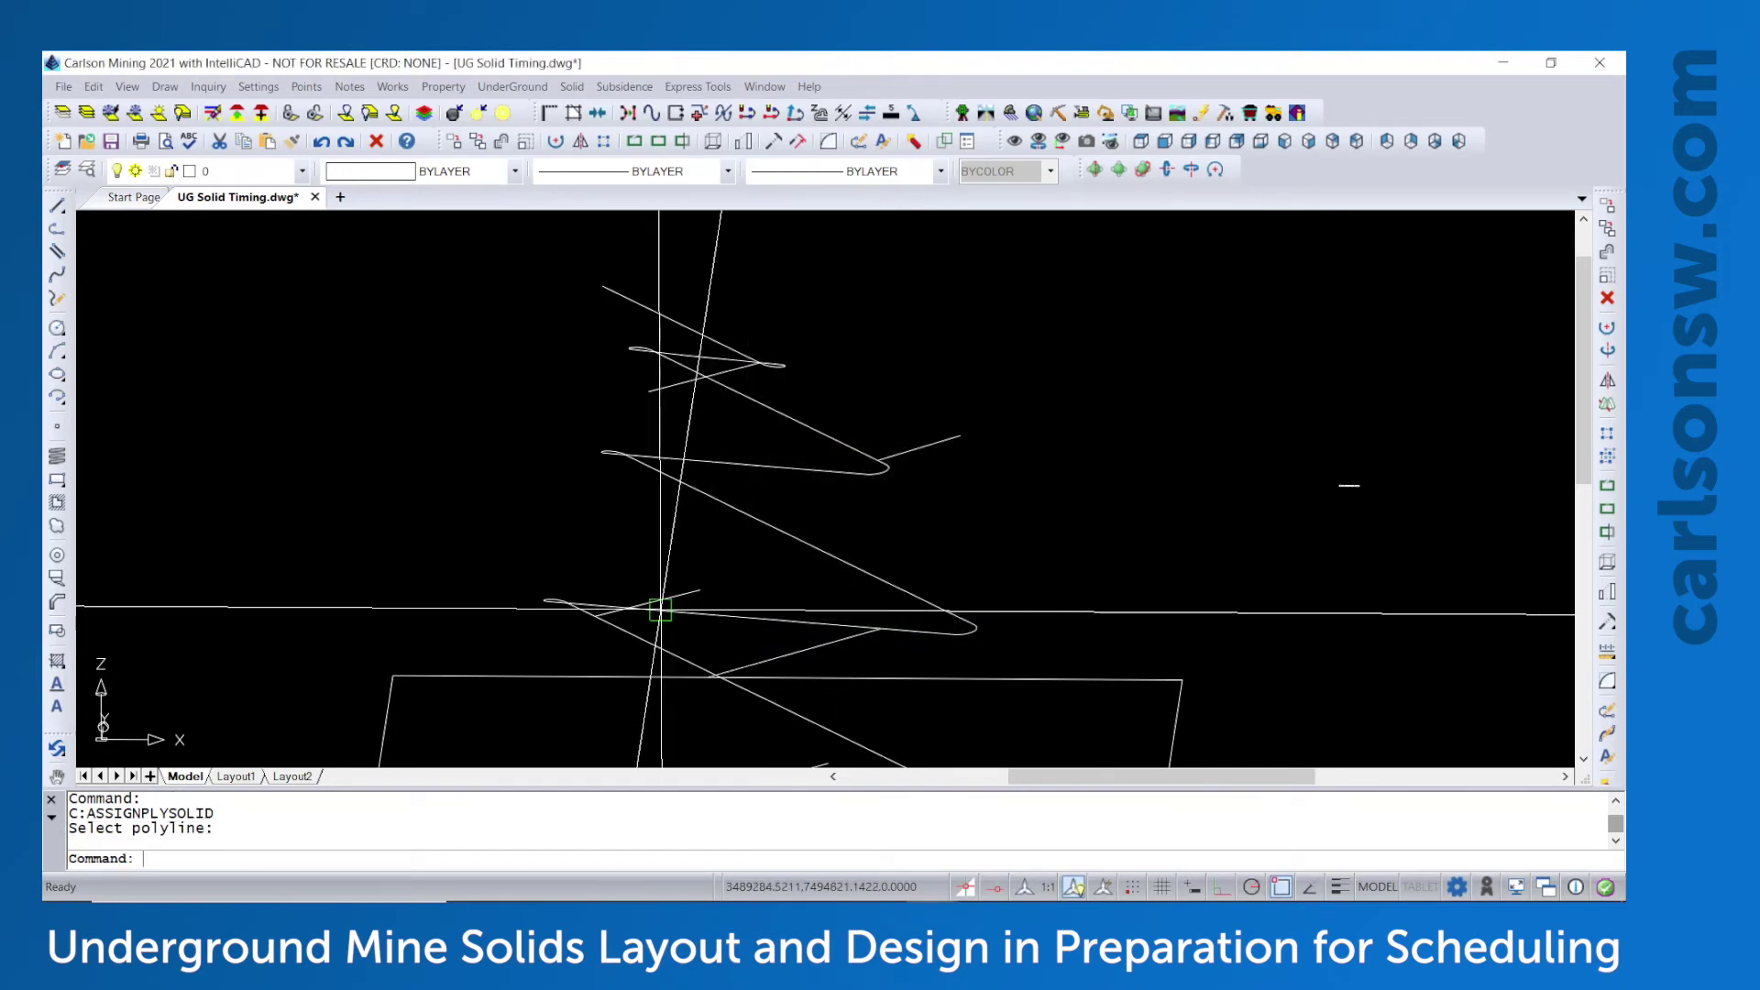
key(Return)
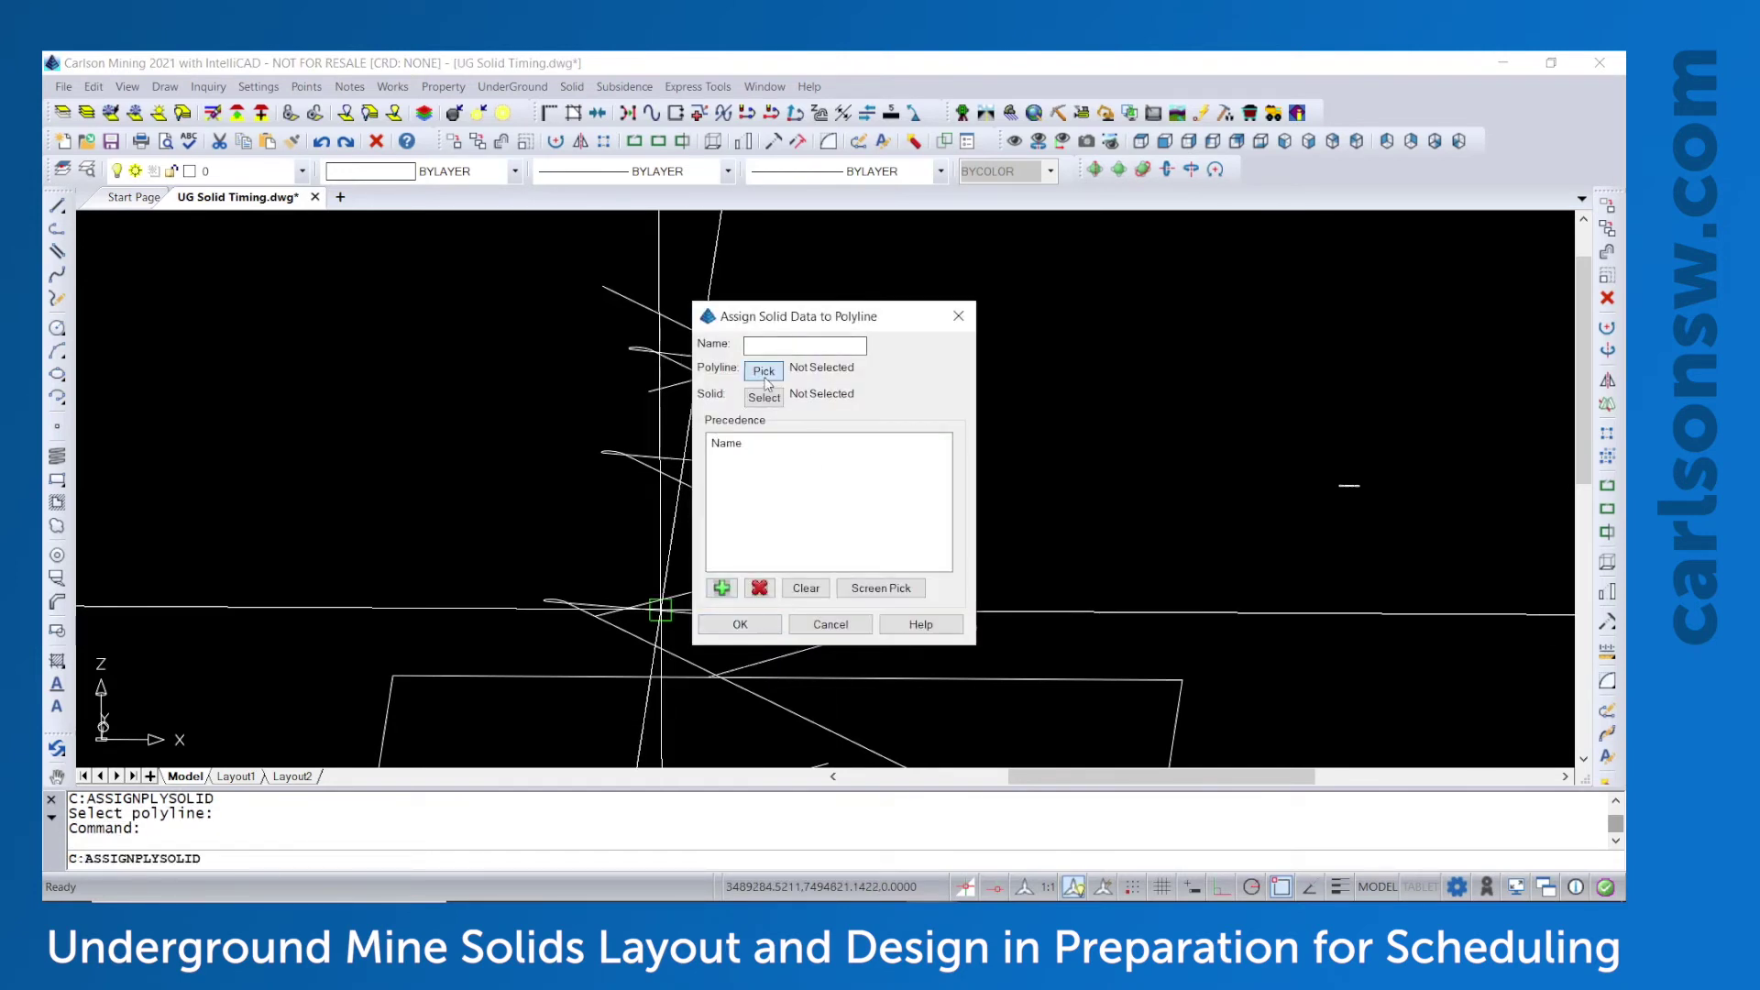
click(764, 371)
click(683, 595)
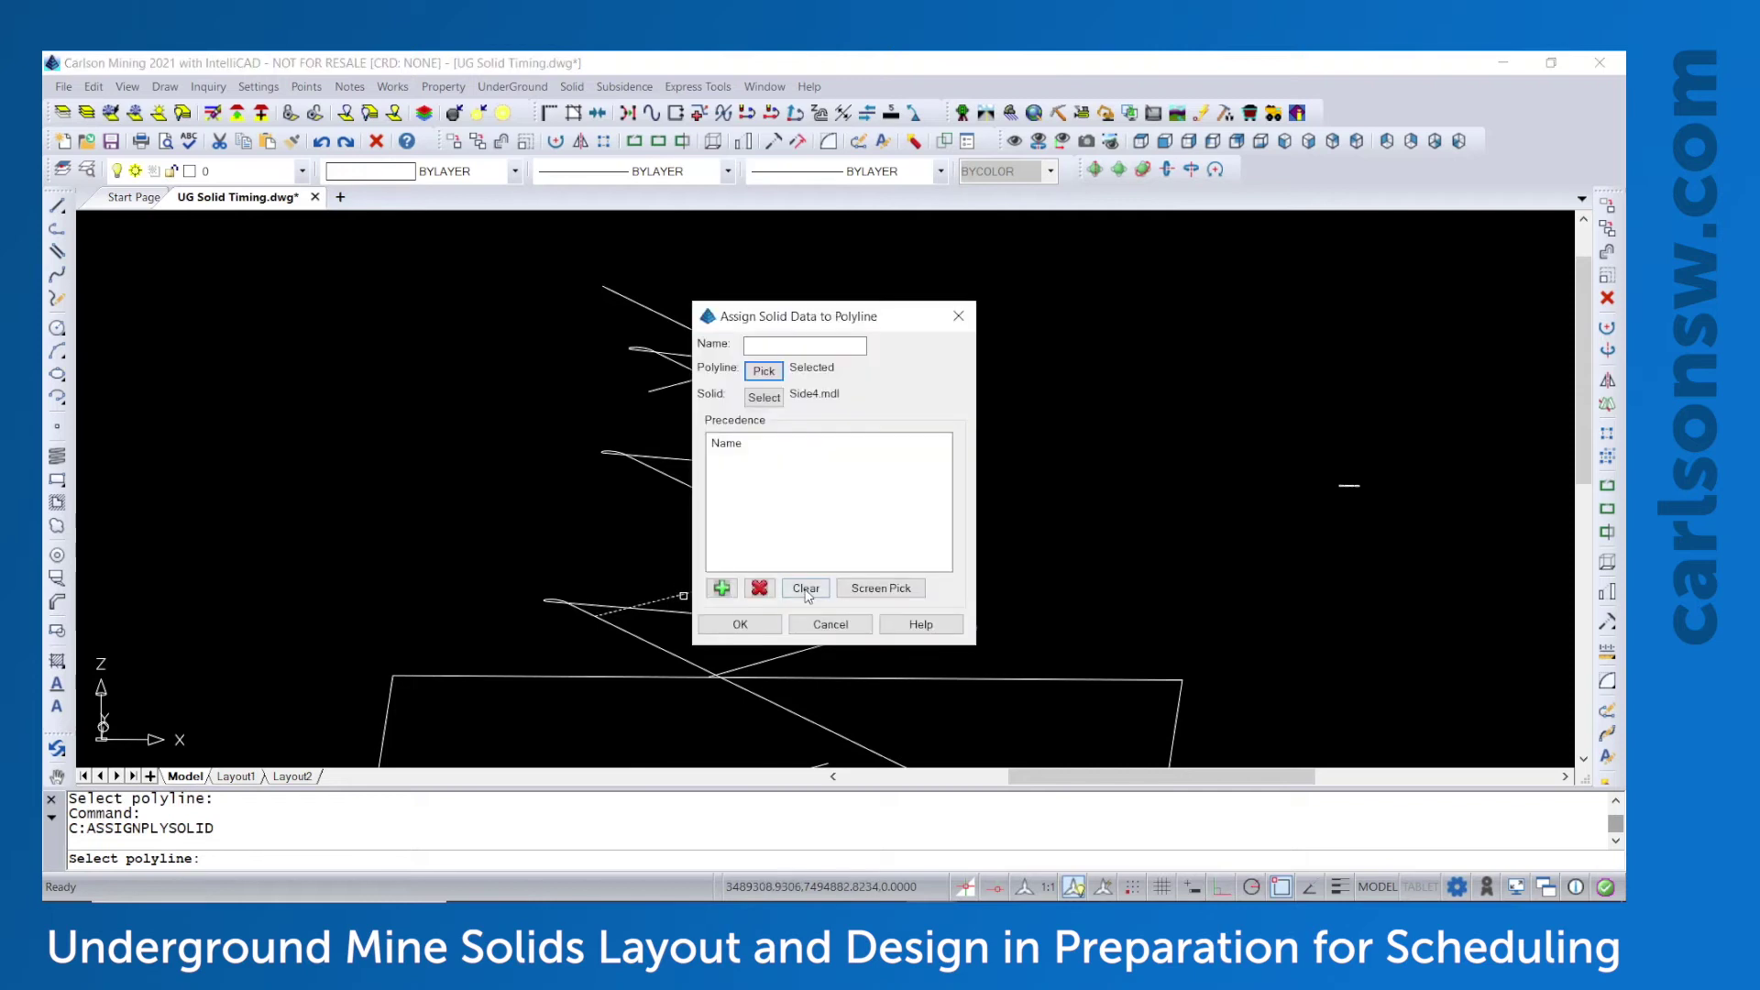
click(740, 625)
scroll(896, 531, up, 3)
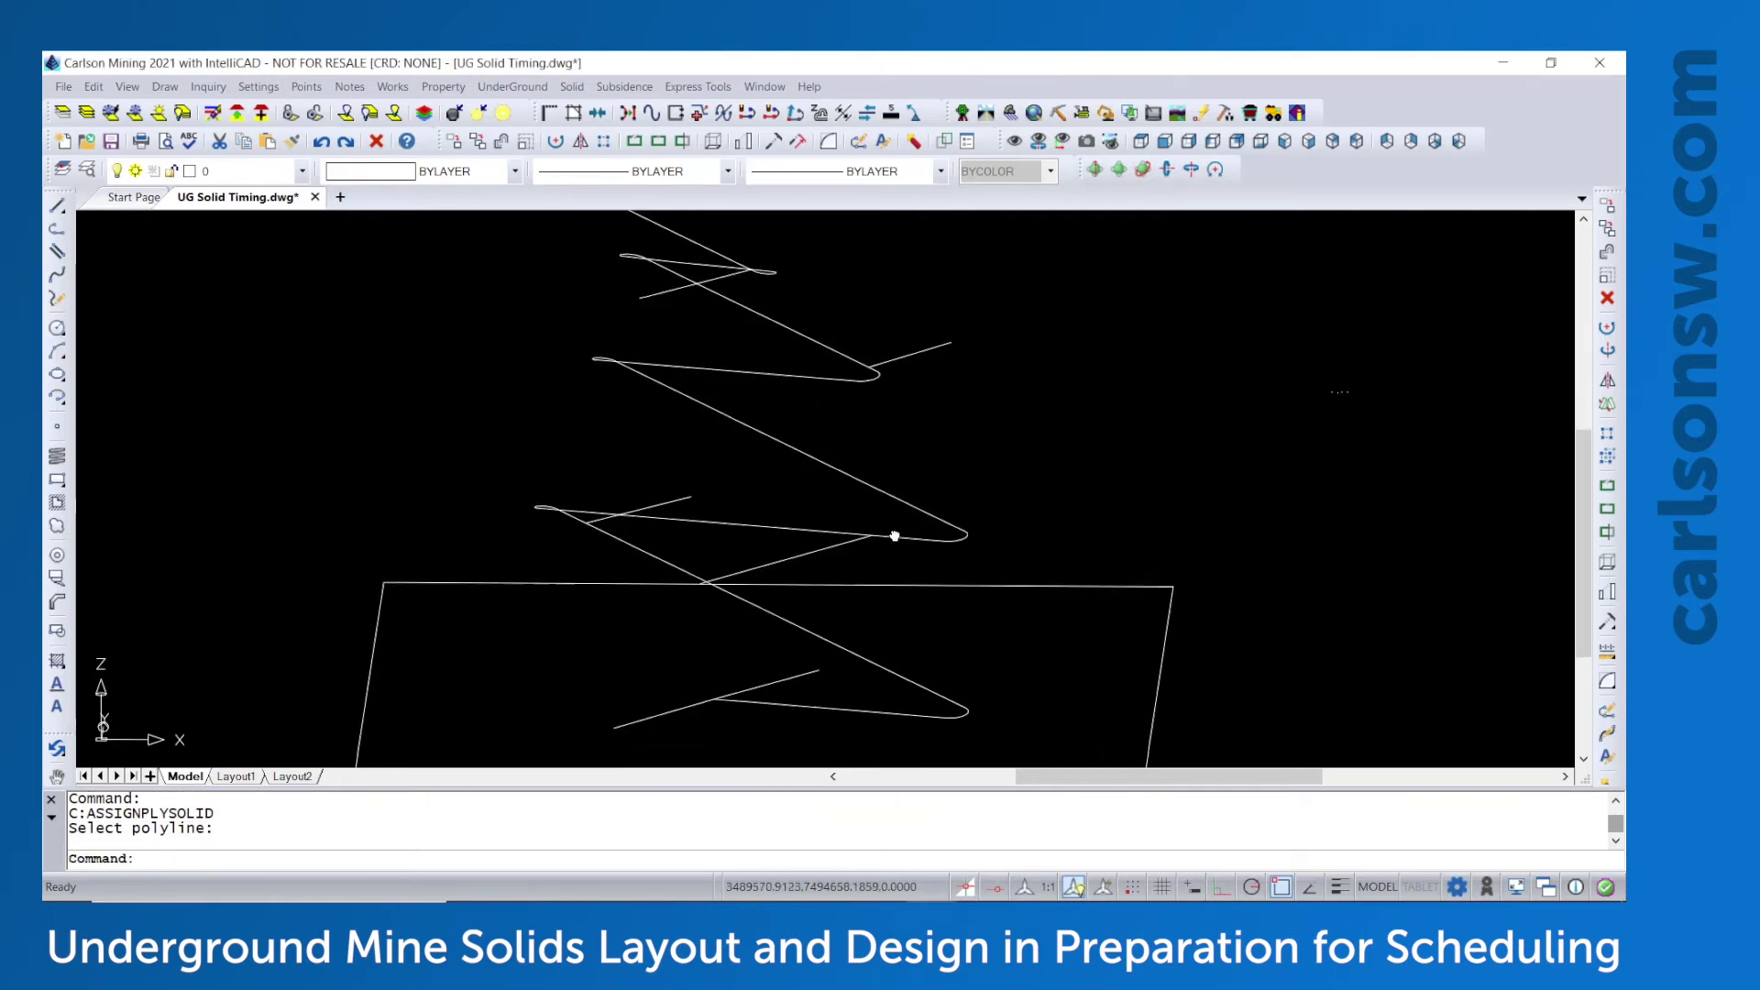
key(Return)
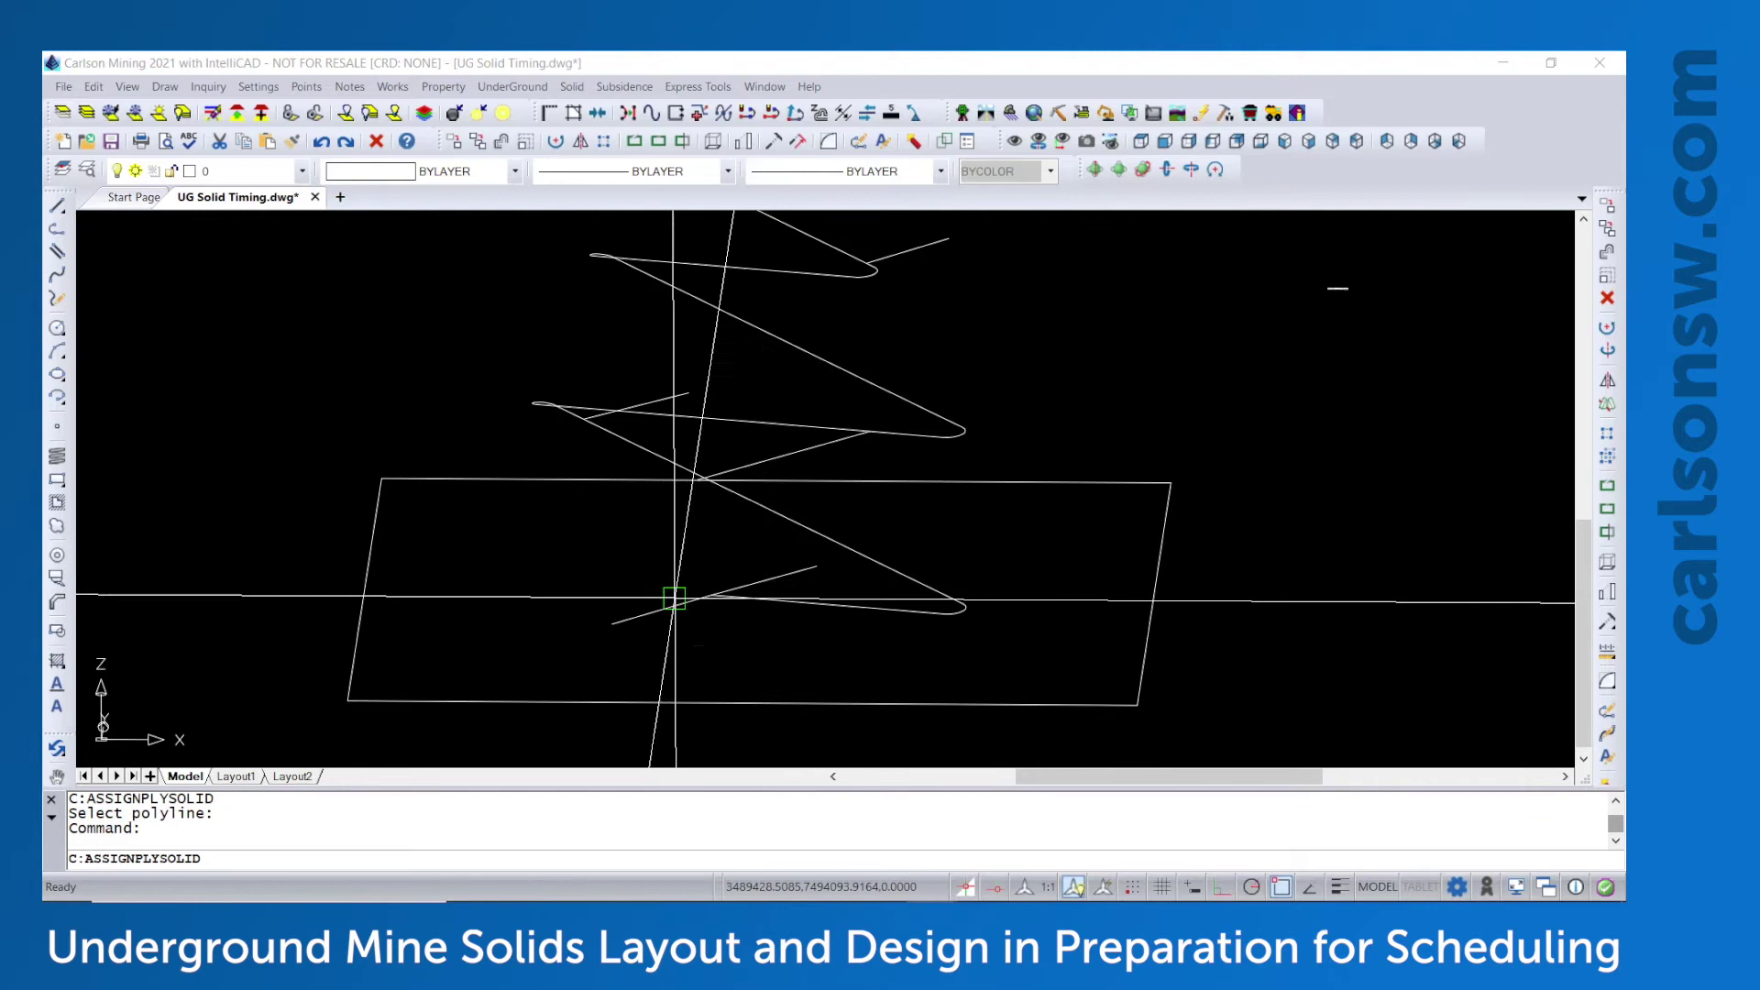
Link the last two tunnel polylines, including Side6, to their solid data
click(765, 370)
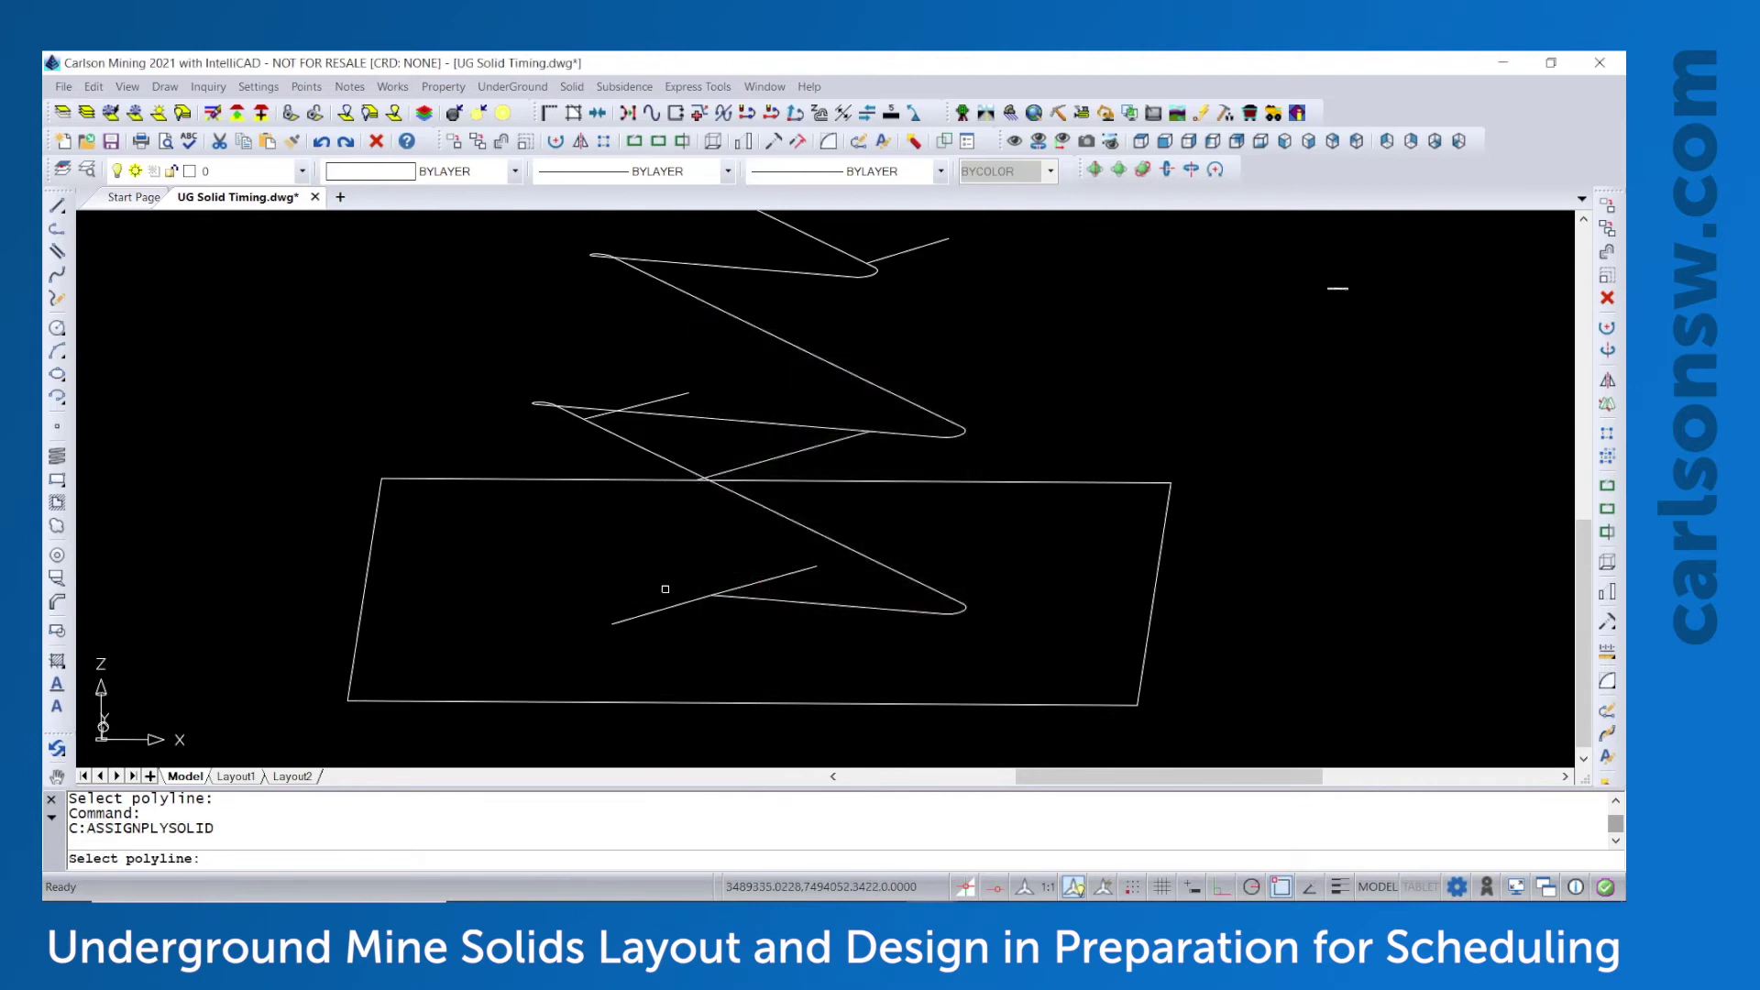
click(663, 609)
click(739, 627)
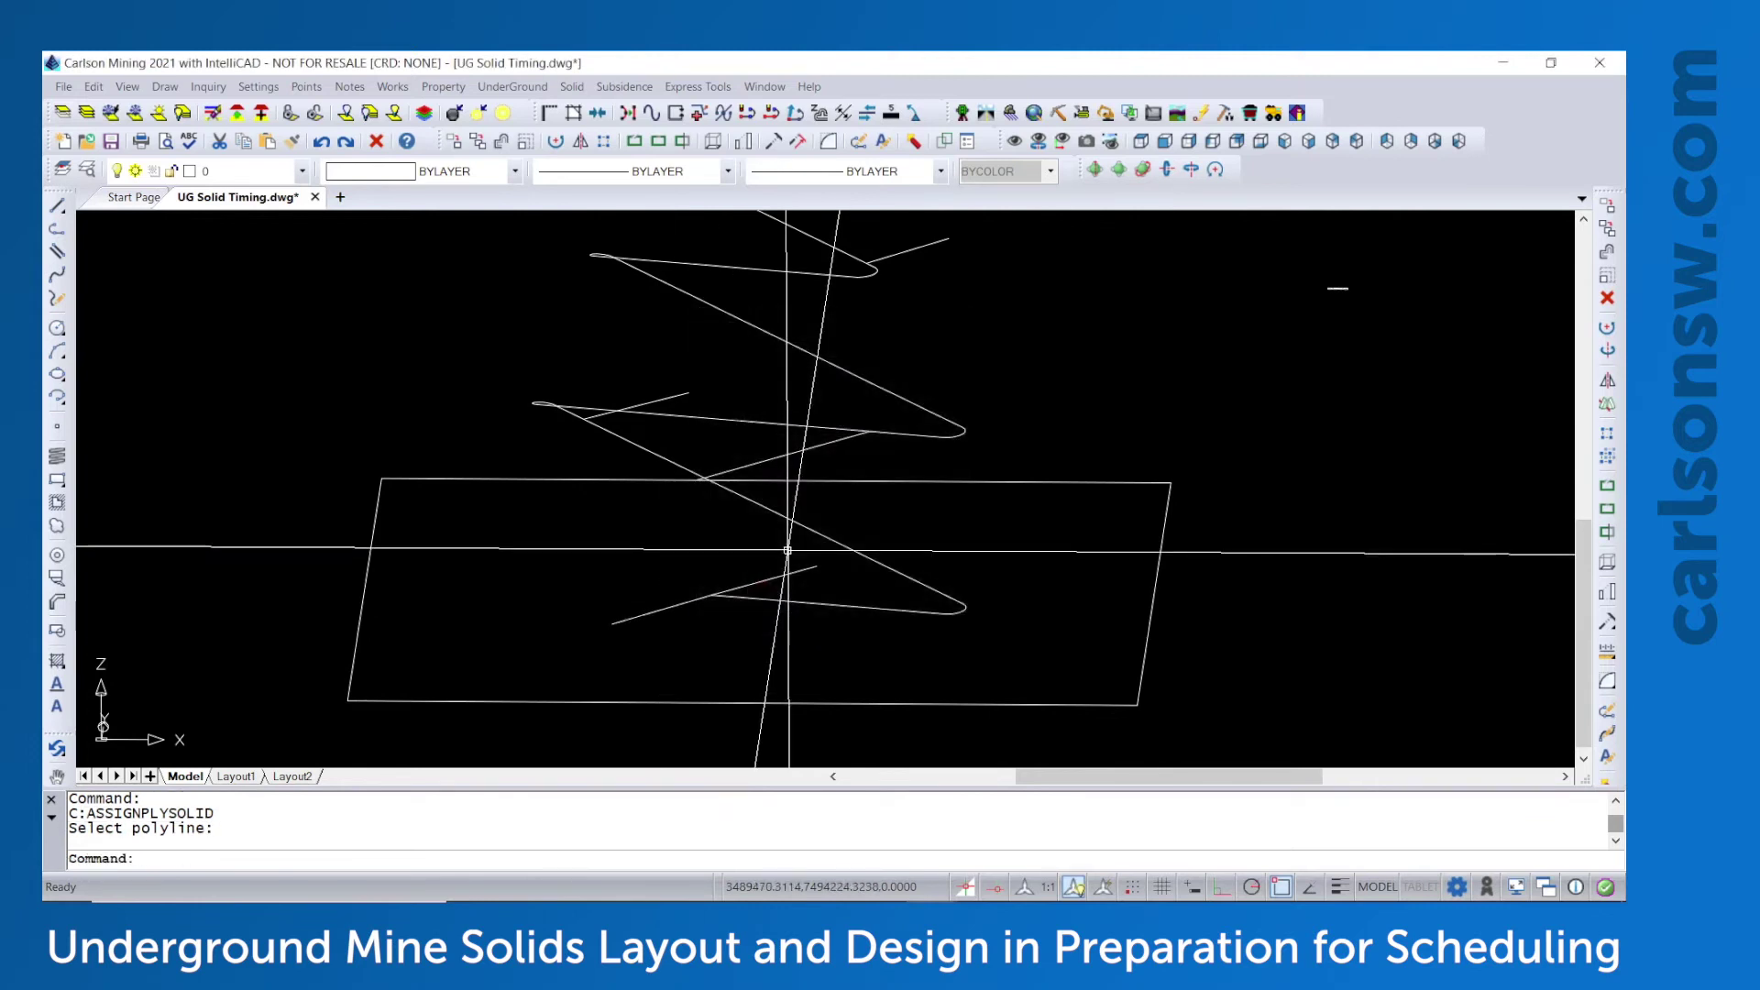
key(Return)
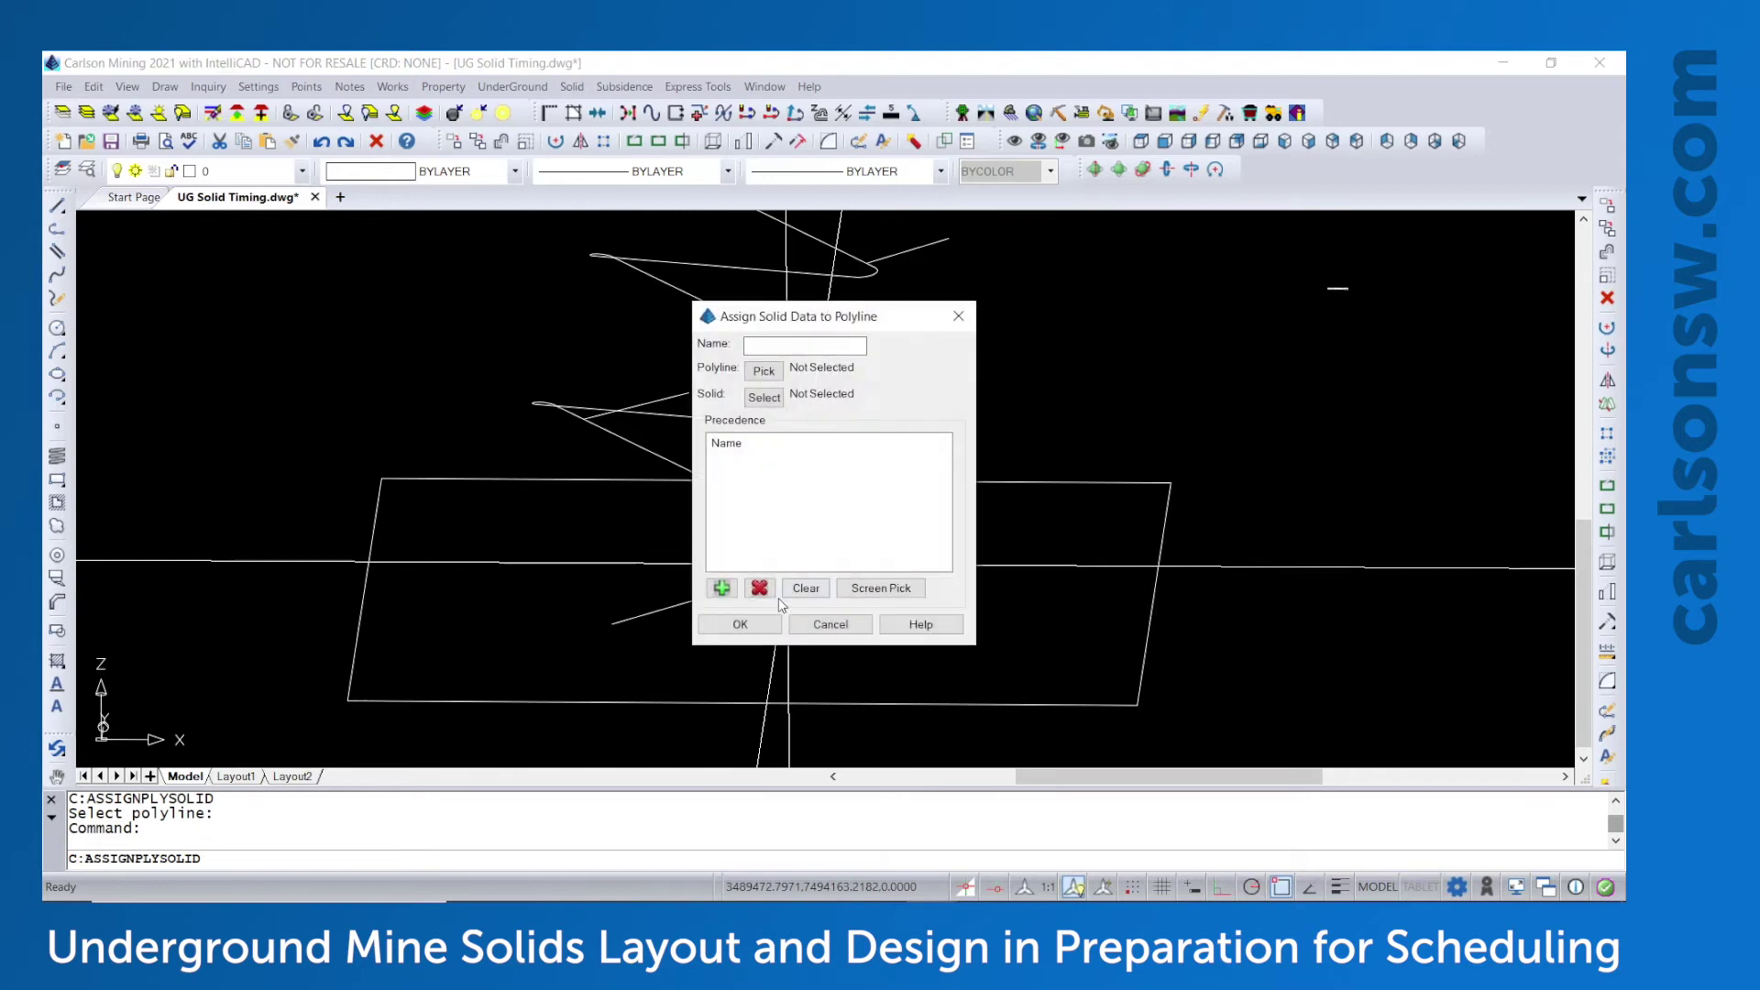
click(772, 380)
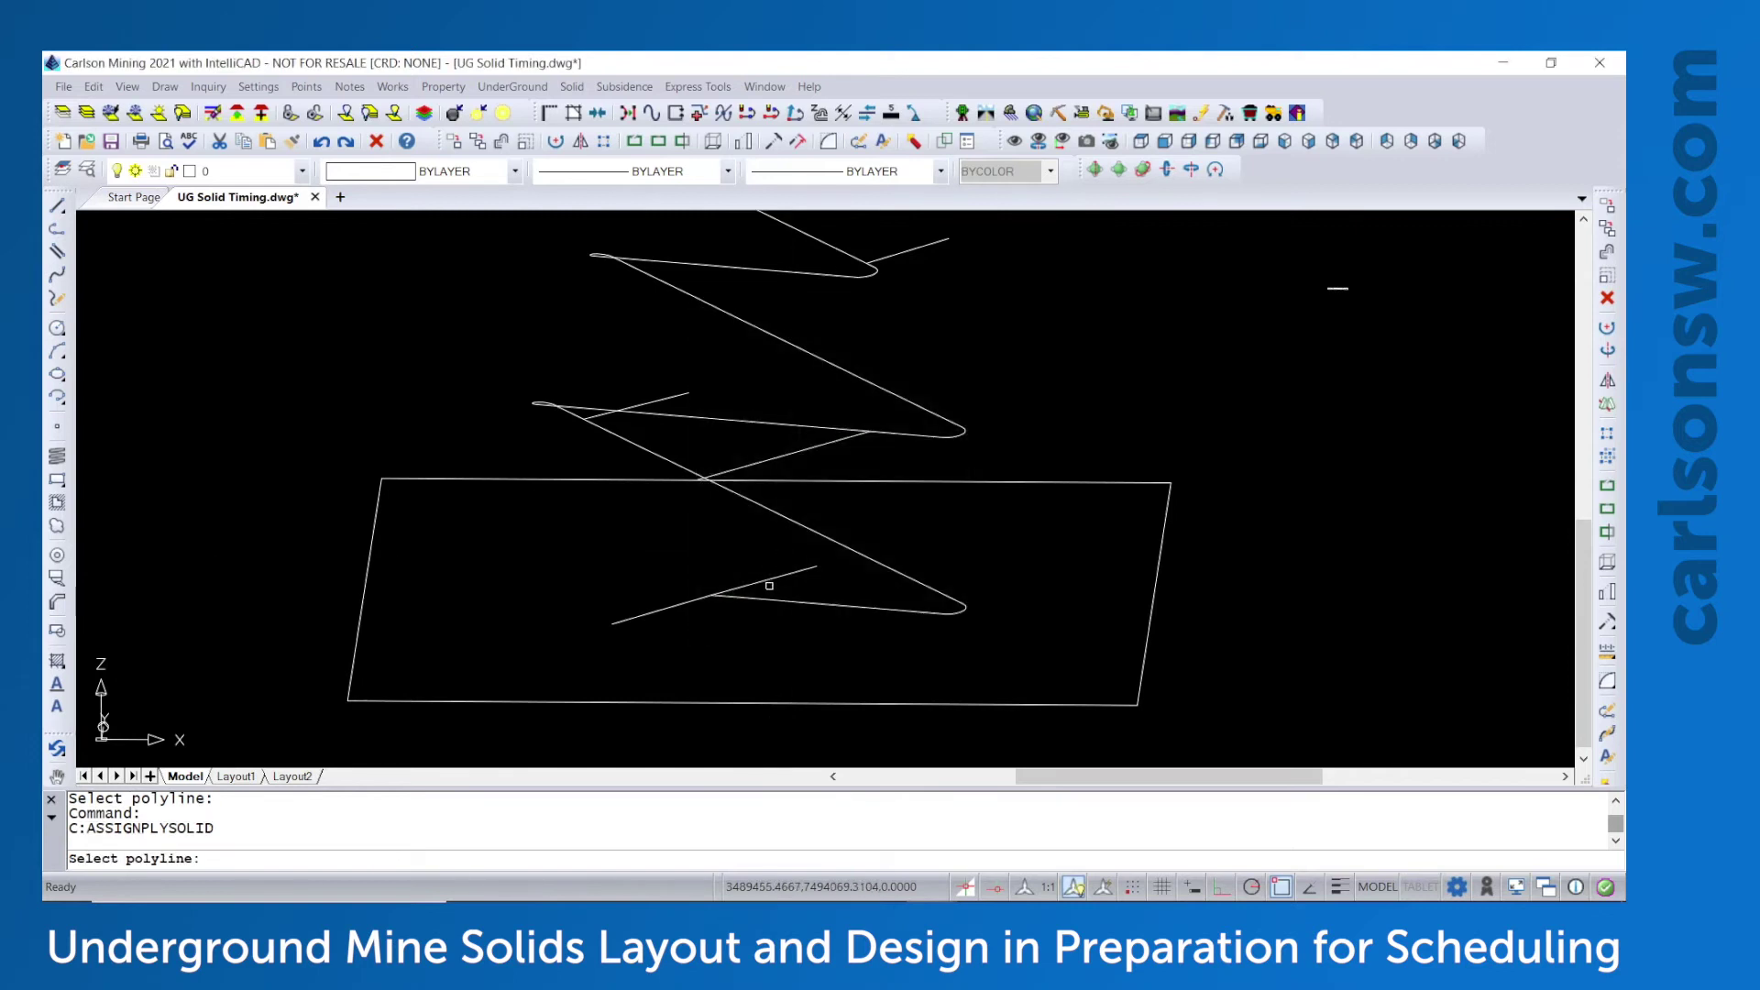
click(769, 579)
click(740, 624)
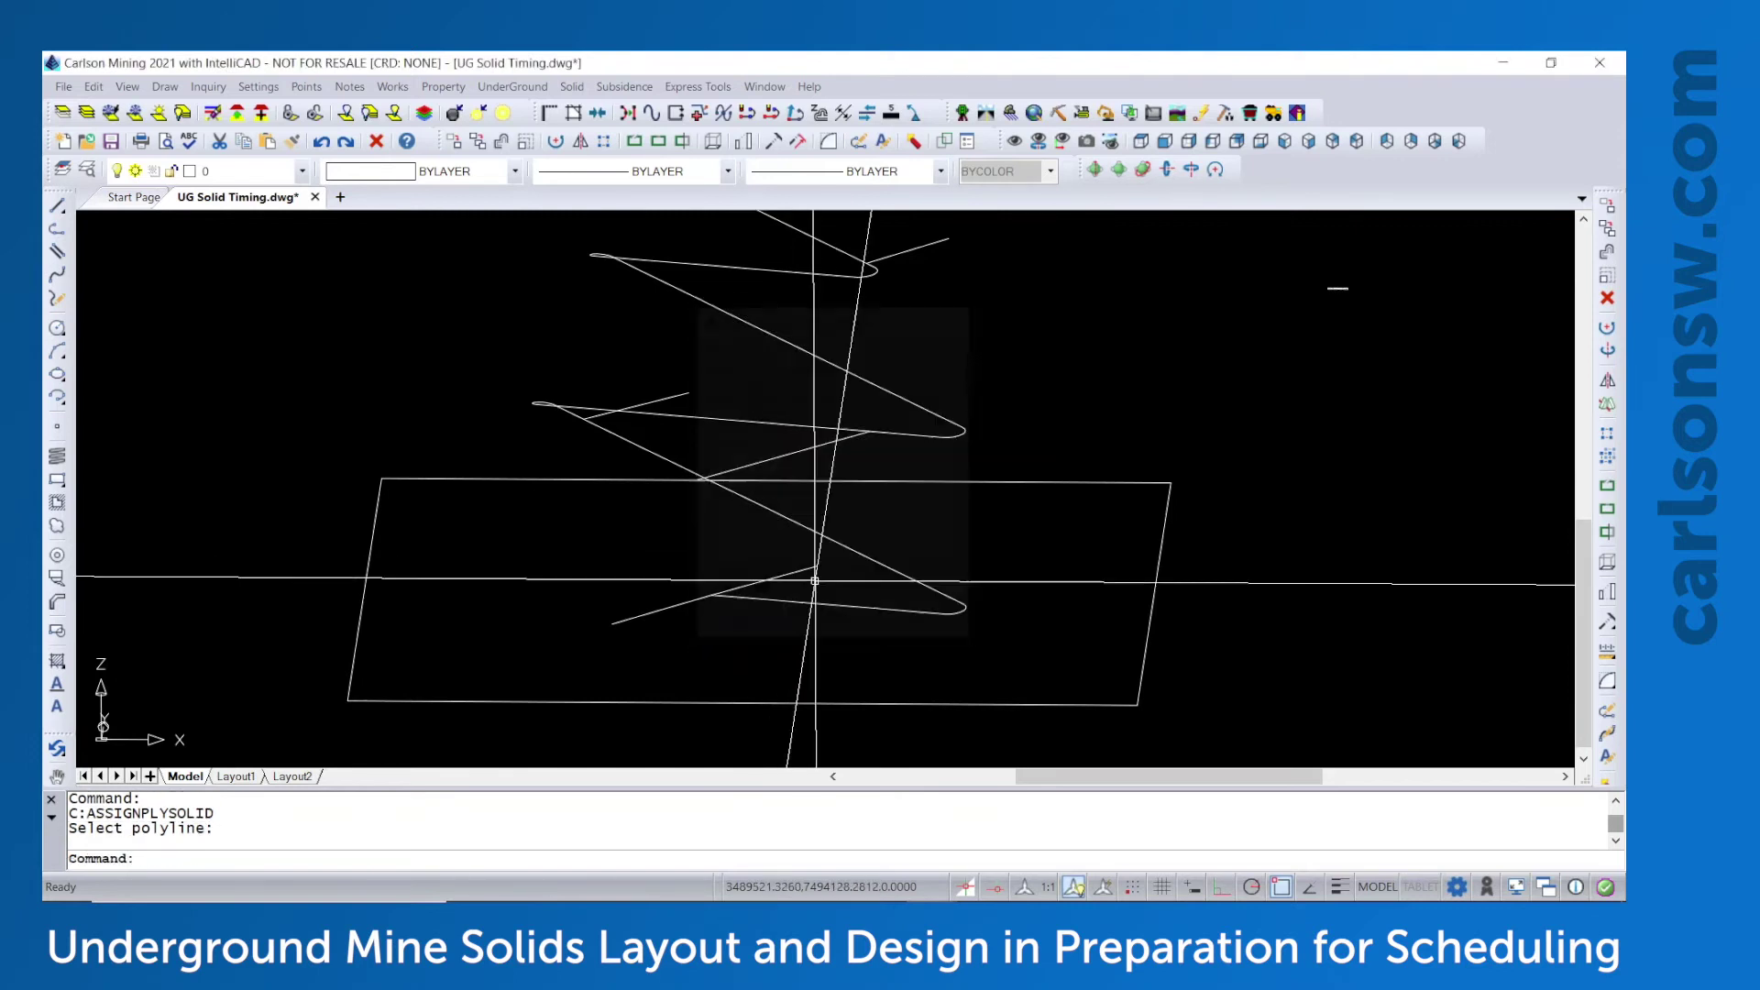
scroll(902, 491, down, 2)
middle_drag(902, 453, 907, 547)
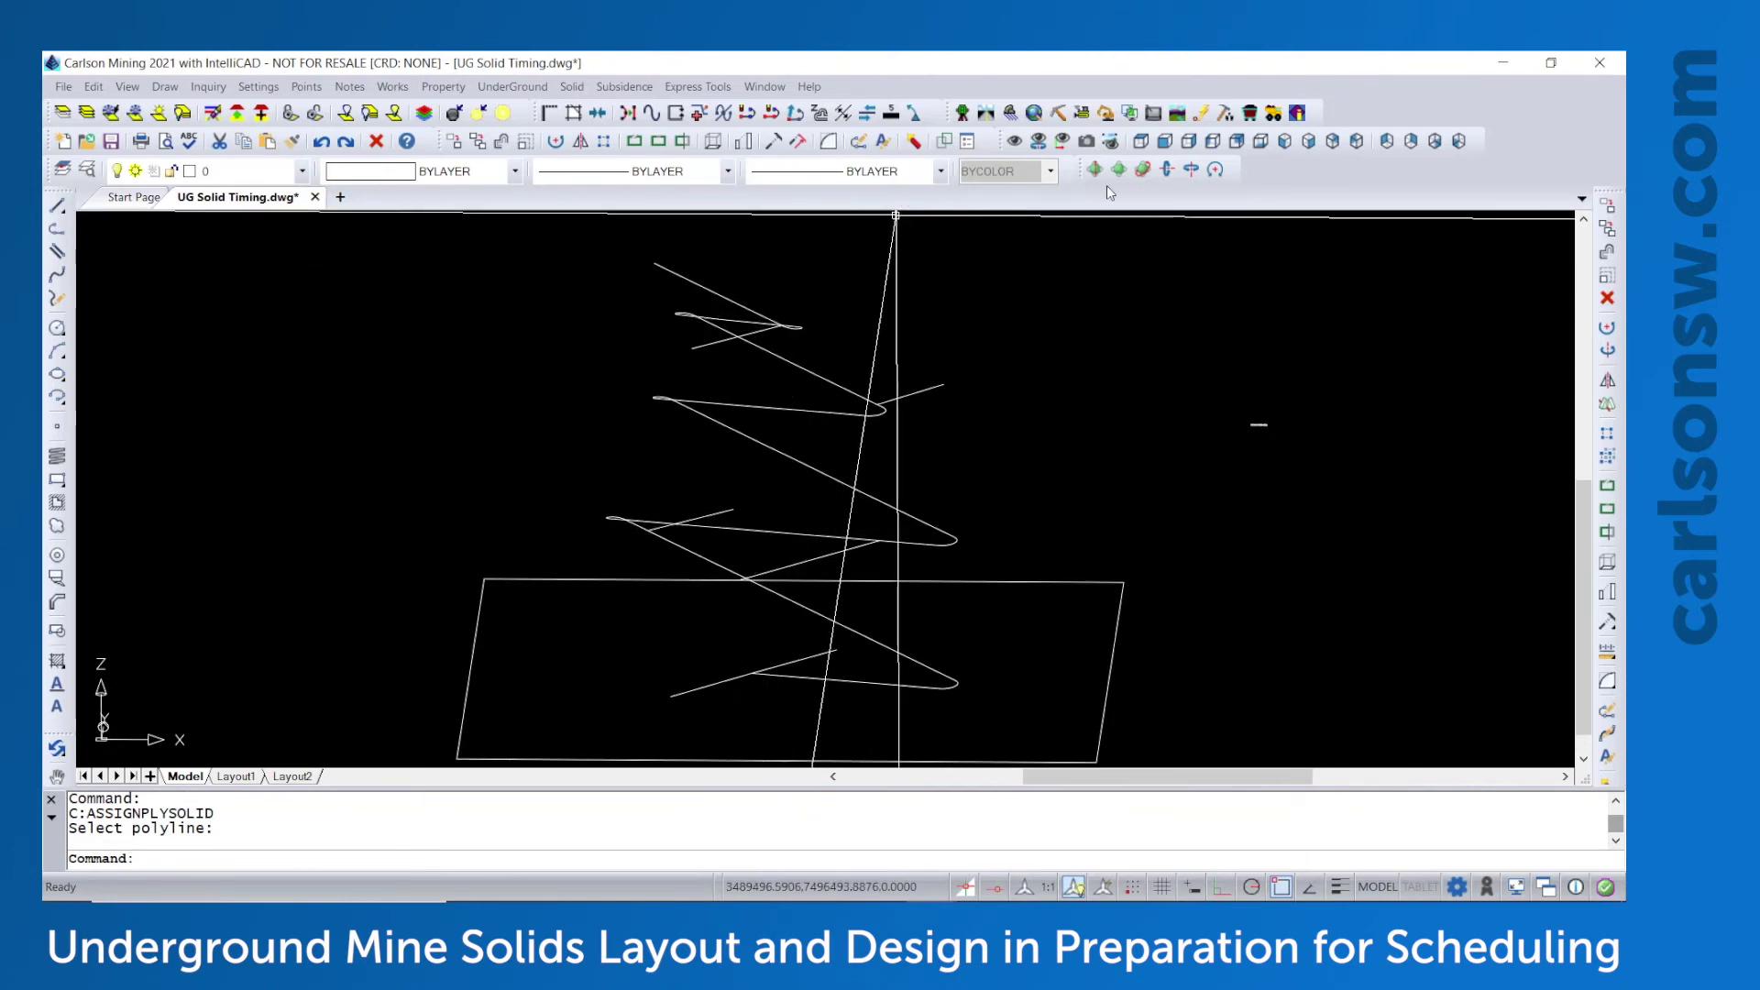
mouse_move(794, 317)
shift+middle_down()
mouse_move(825, 551)
mouse_move(851, 599)
mouse_move(838, 621)
mouse_move(853, 610)
mouse_move(804, 622)
shift+middle_up()
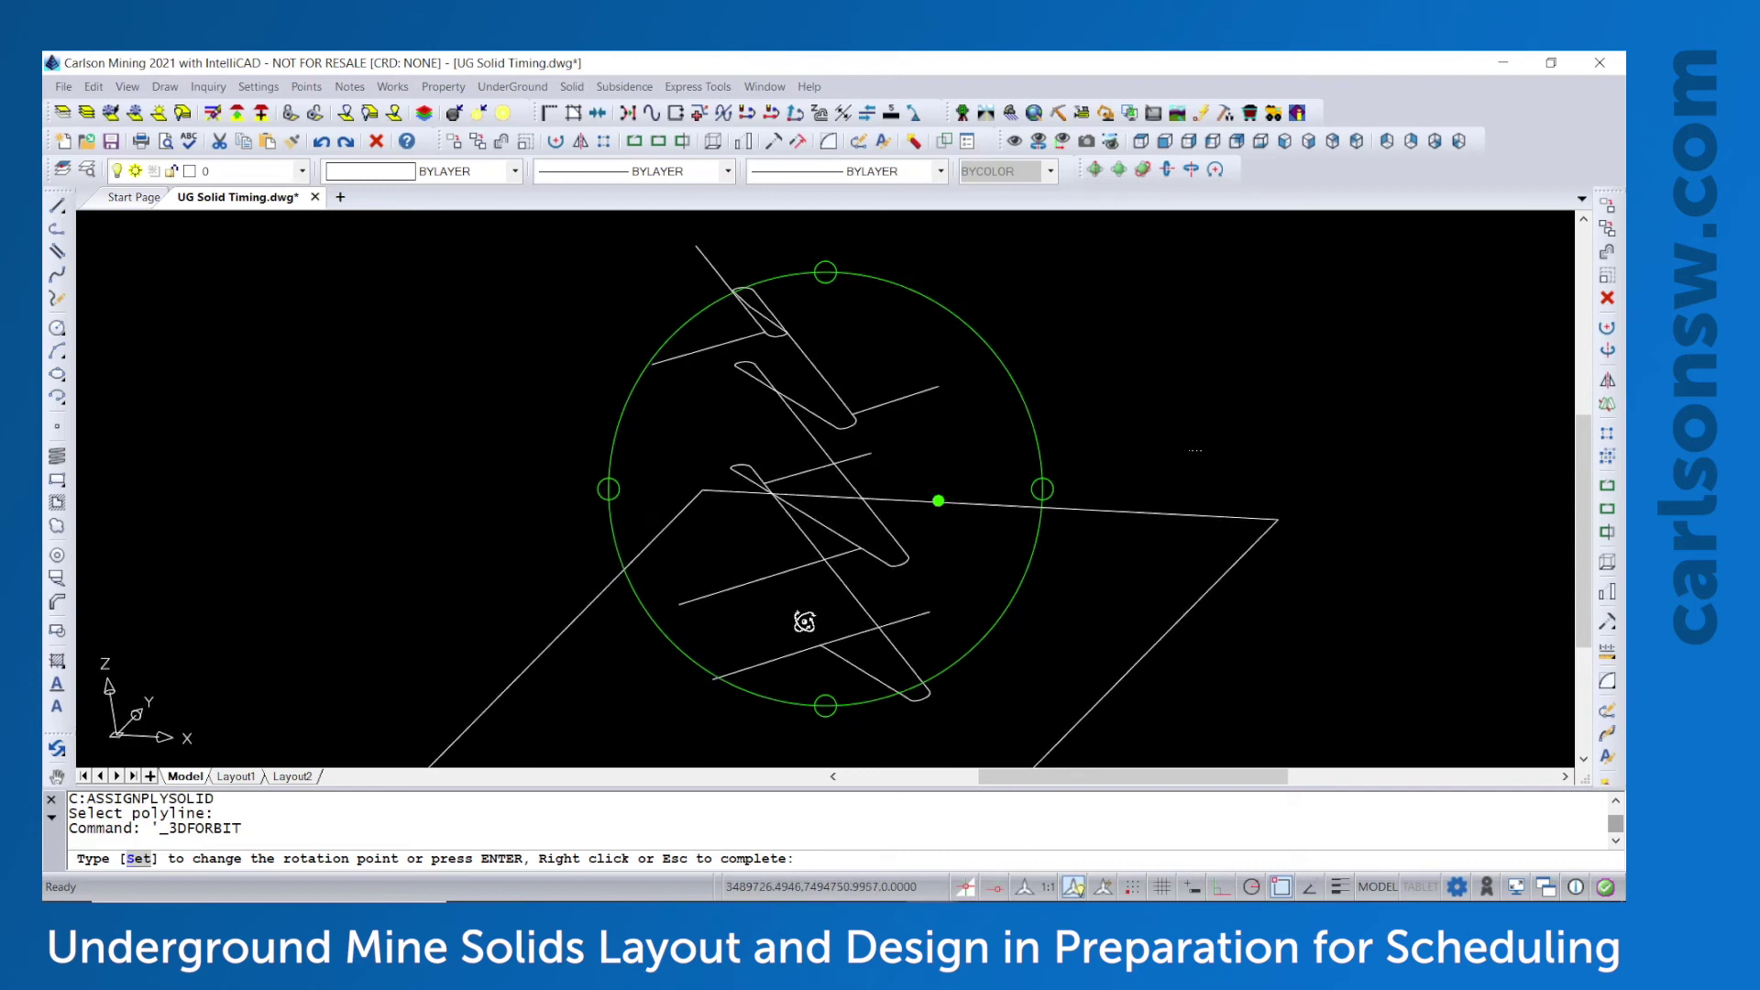
shift+middle_drag(769, 329, 781, 334)
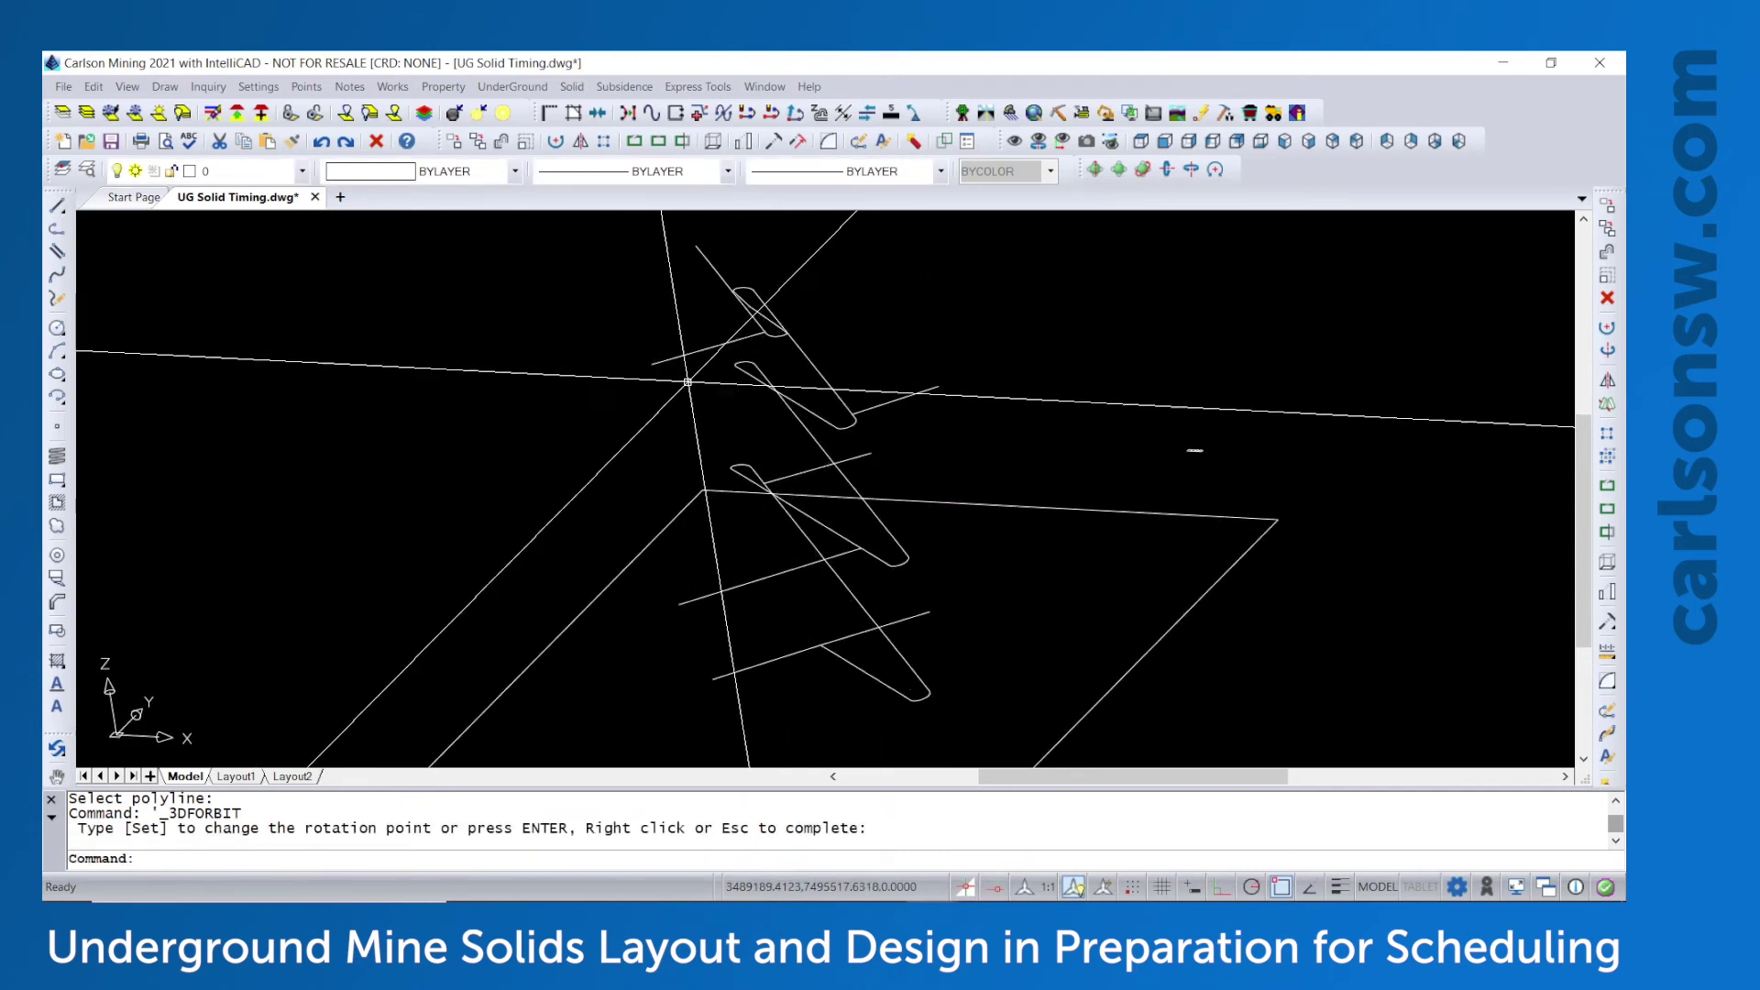
Place a red pinpoint at the bend of the long tunnel solid polyline
click(571, 87)
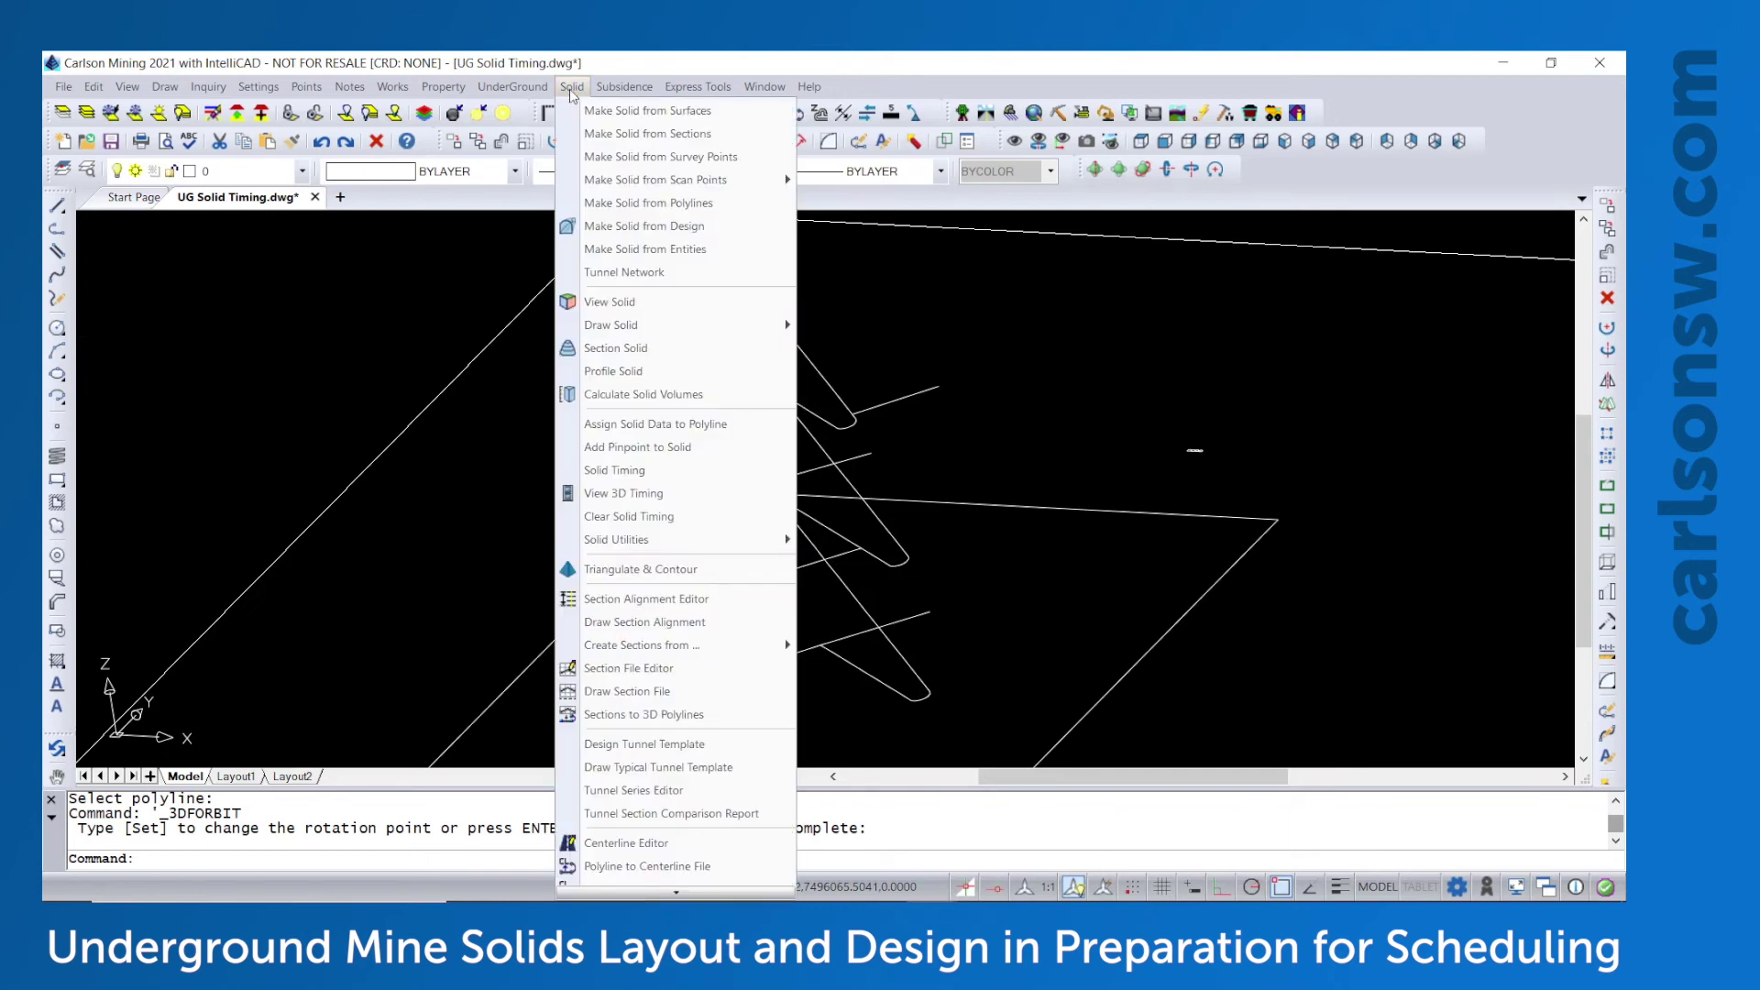
click(669, 449)
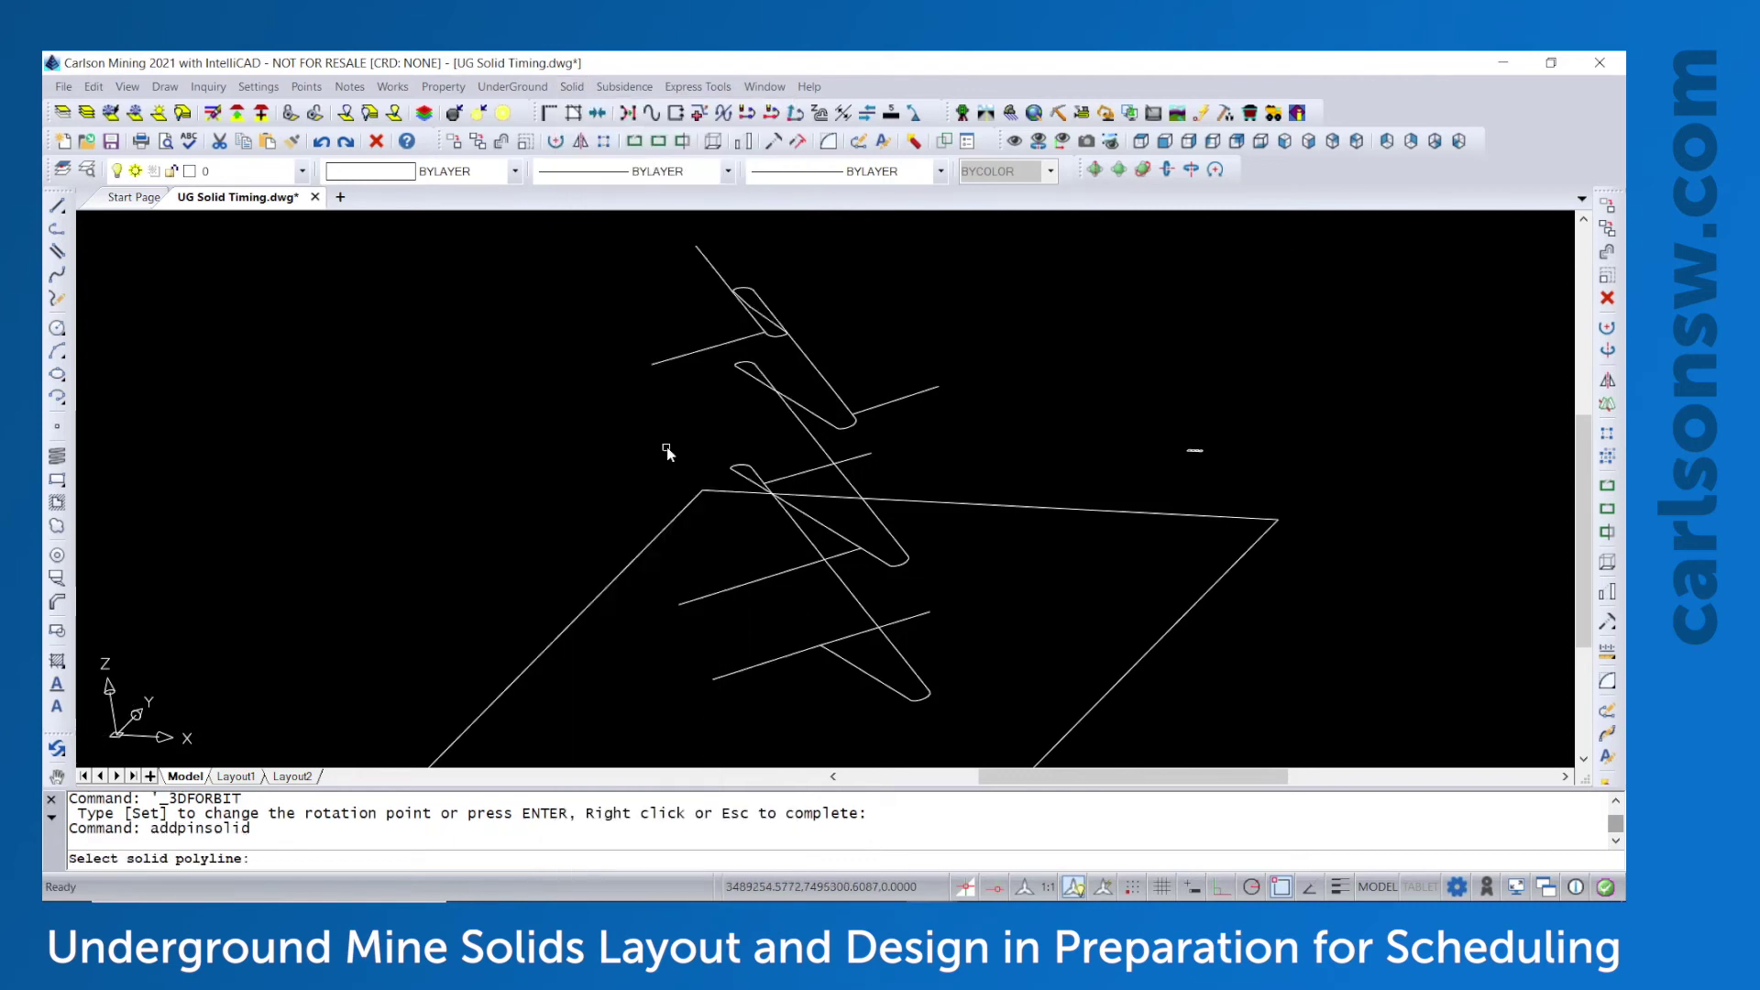
click(852, 427)
scroll(896, 339, up, 5)
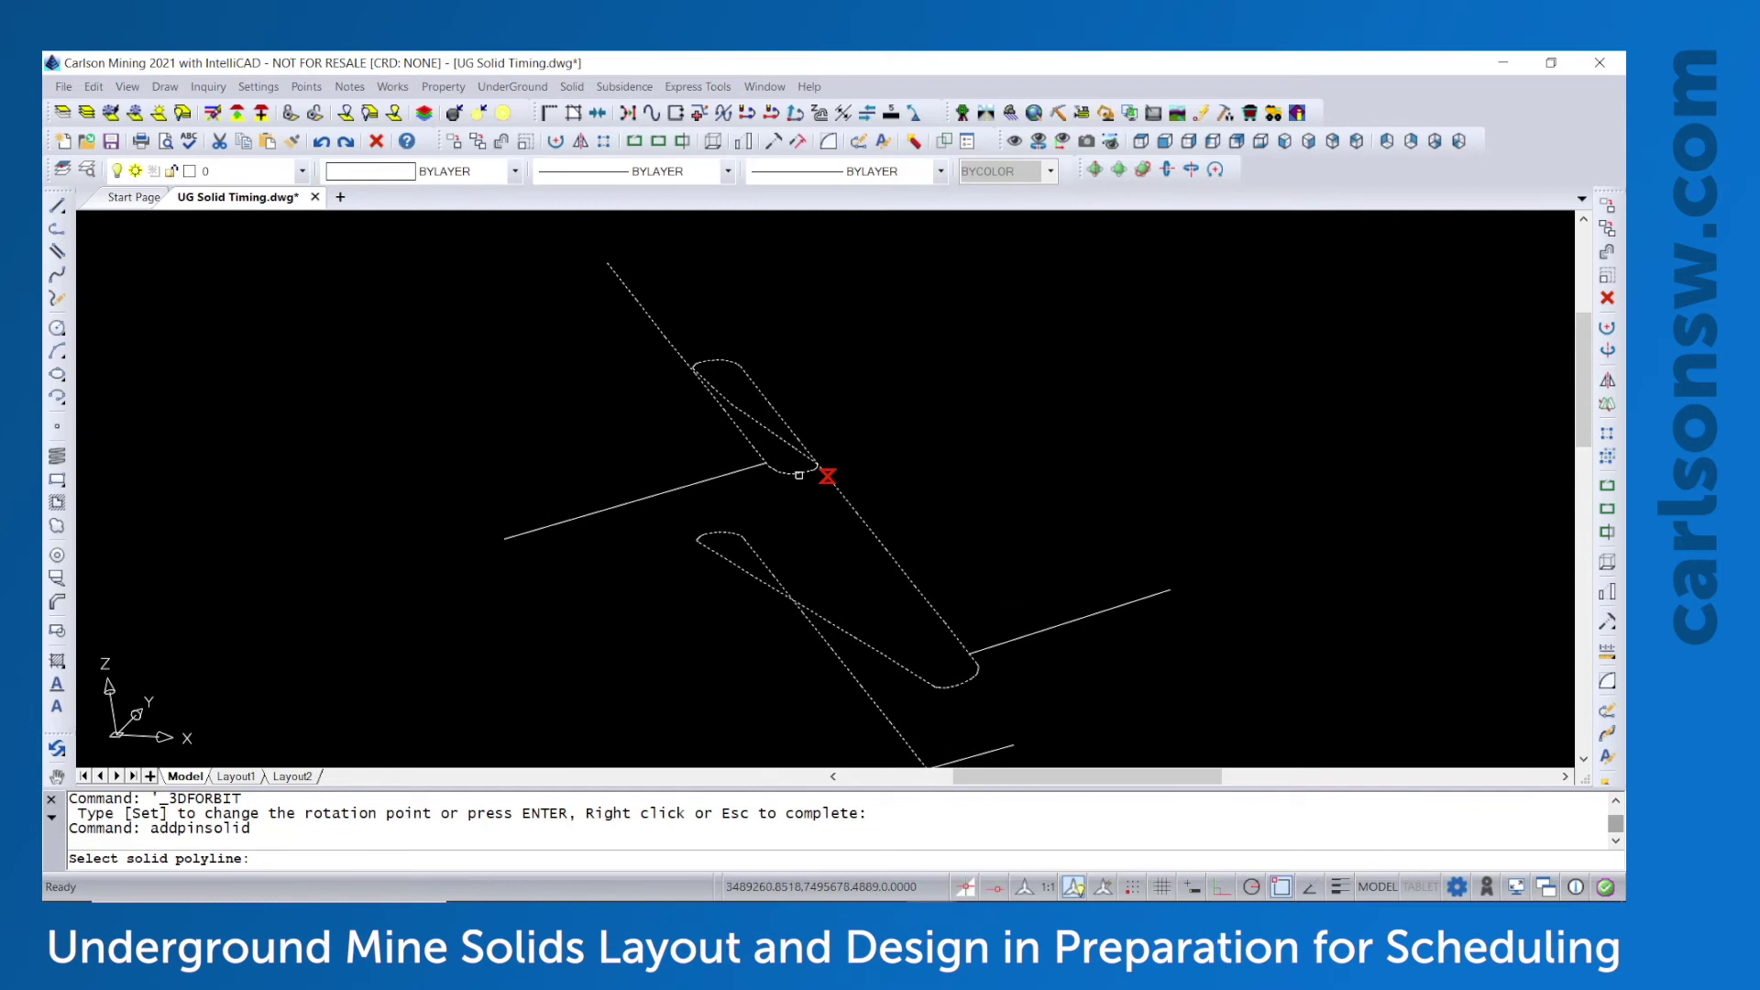
click(797, 470)
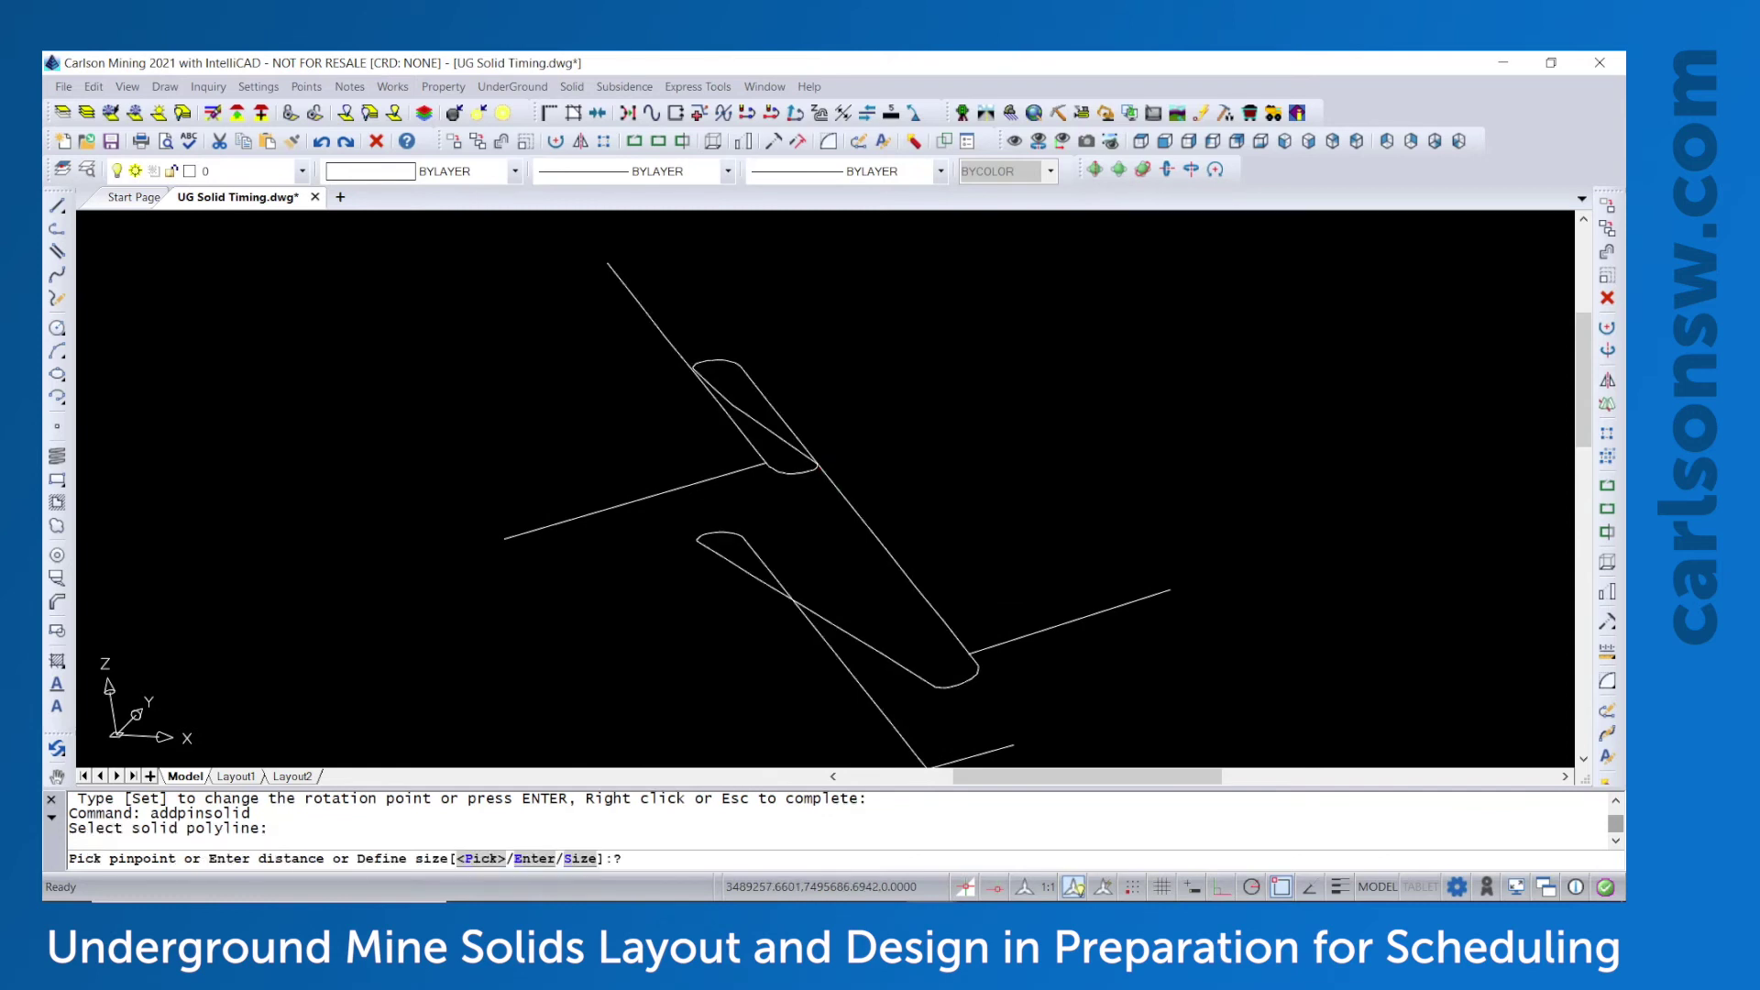
text(p)
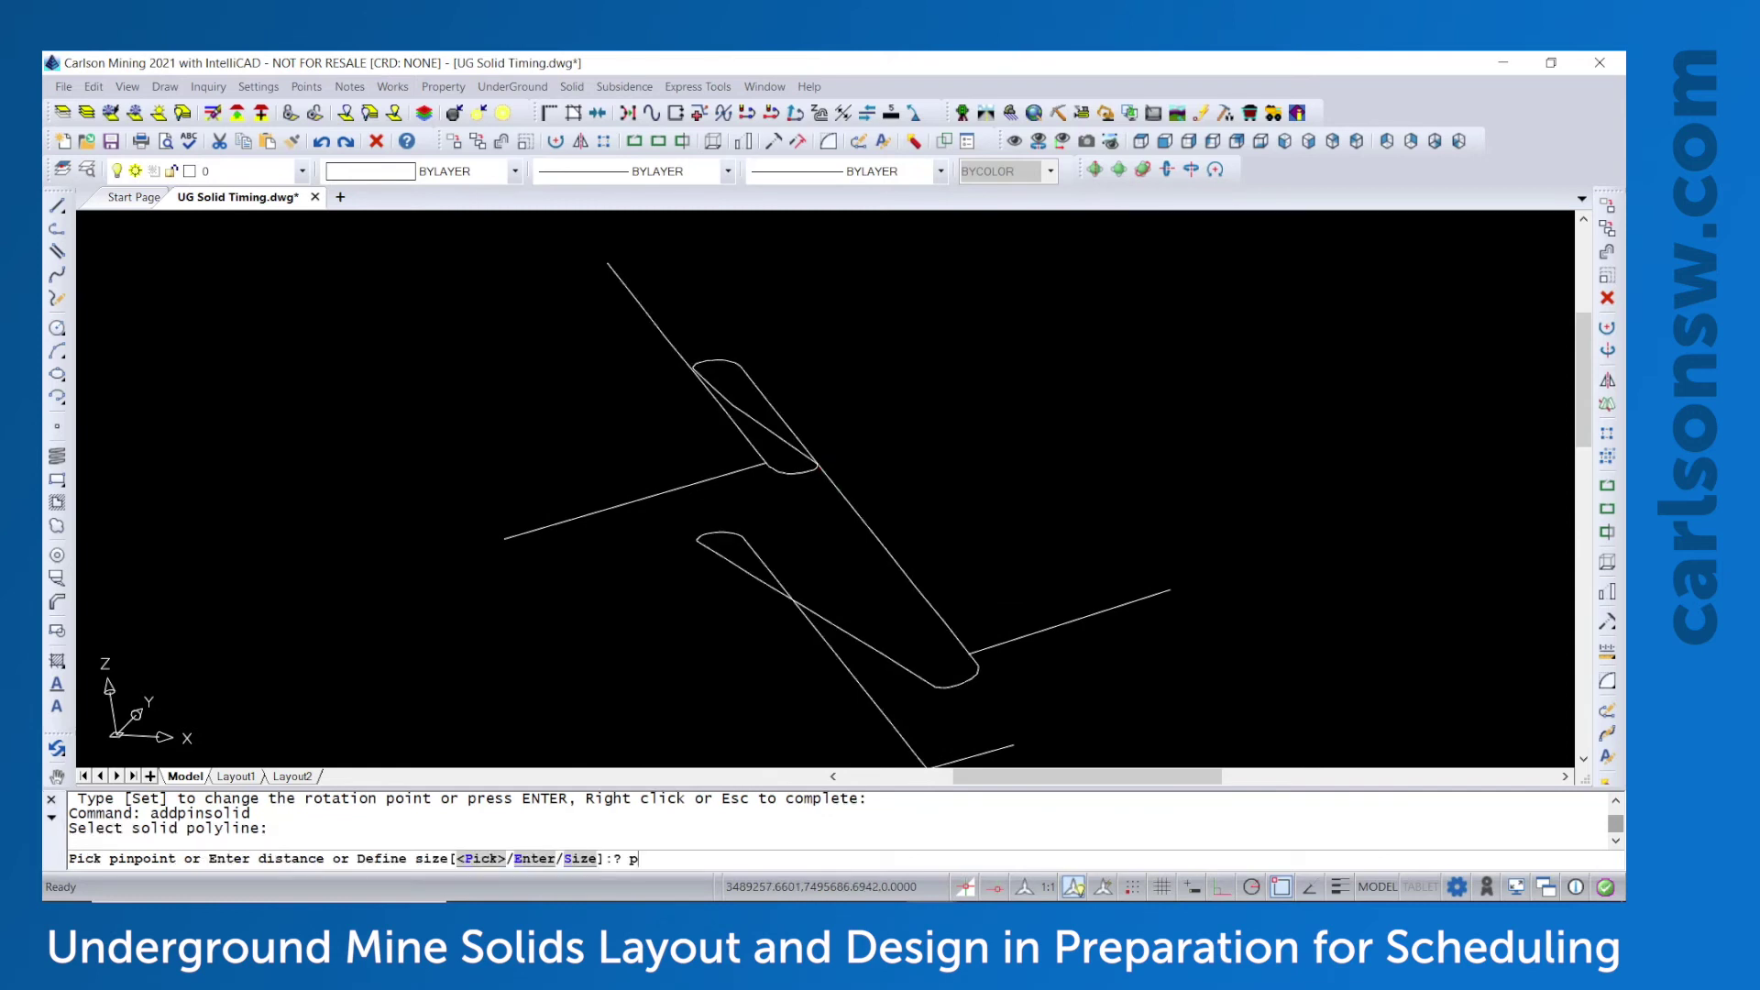
key(Return)
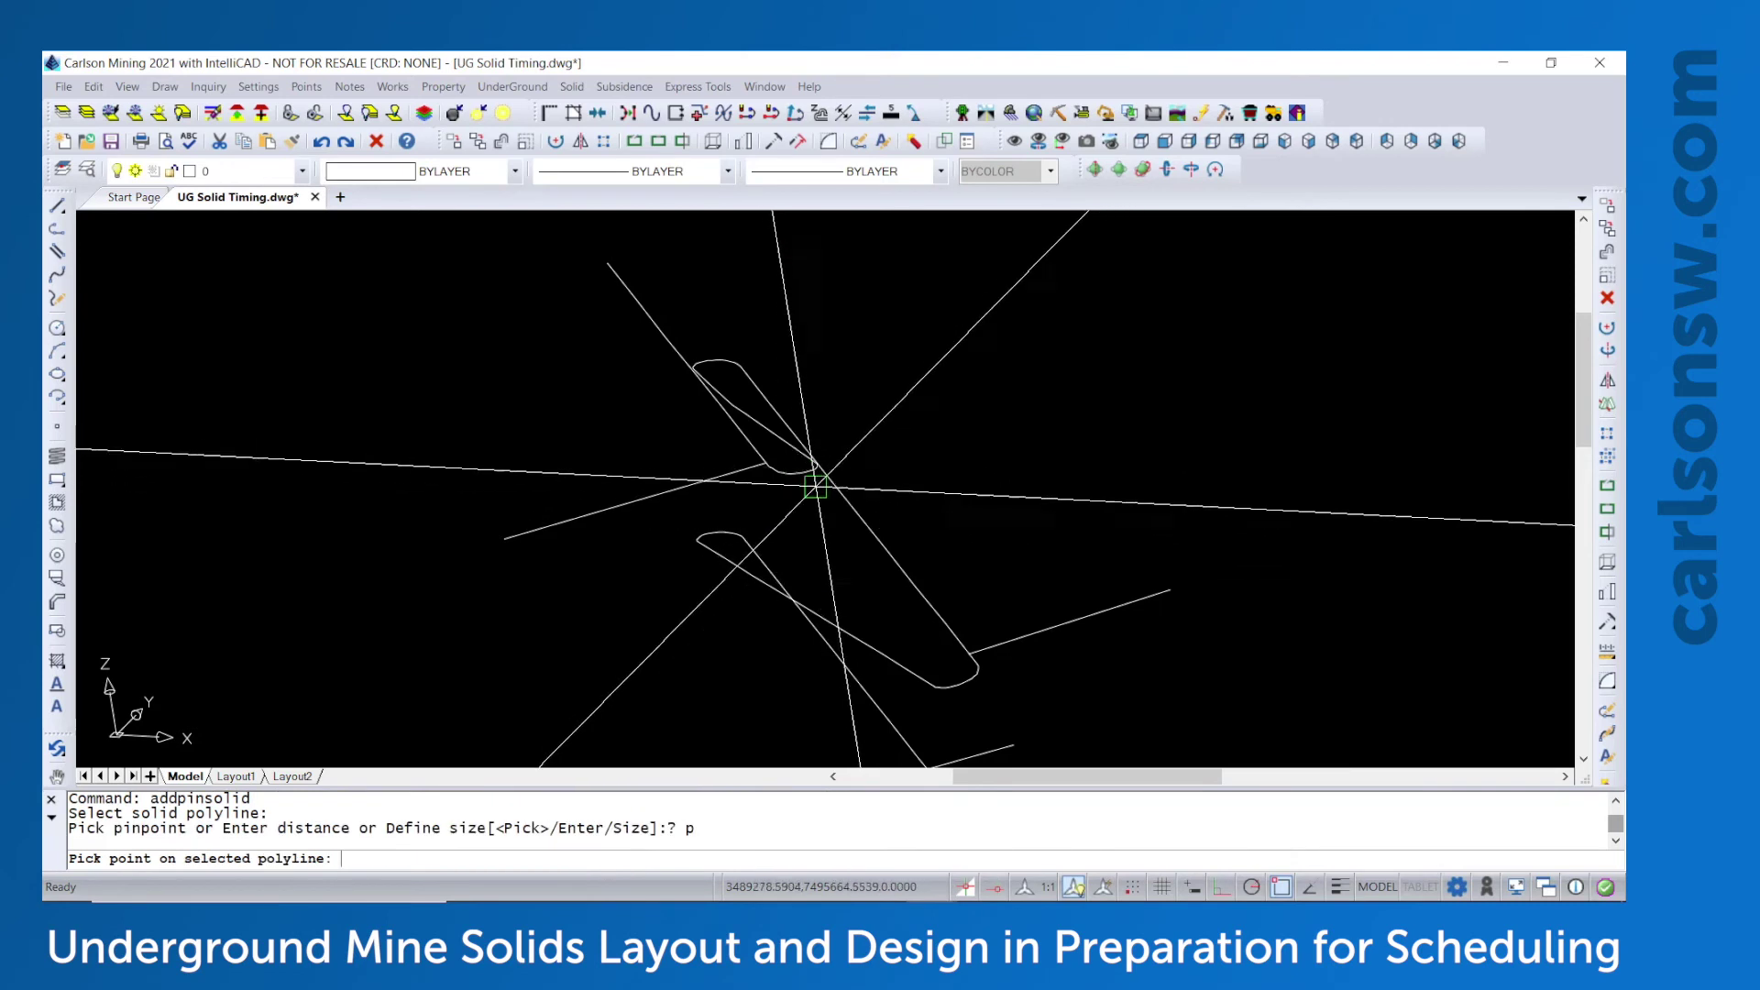
click(803, 471)
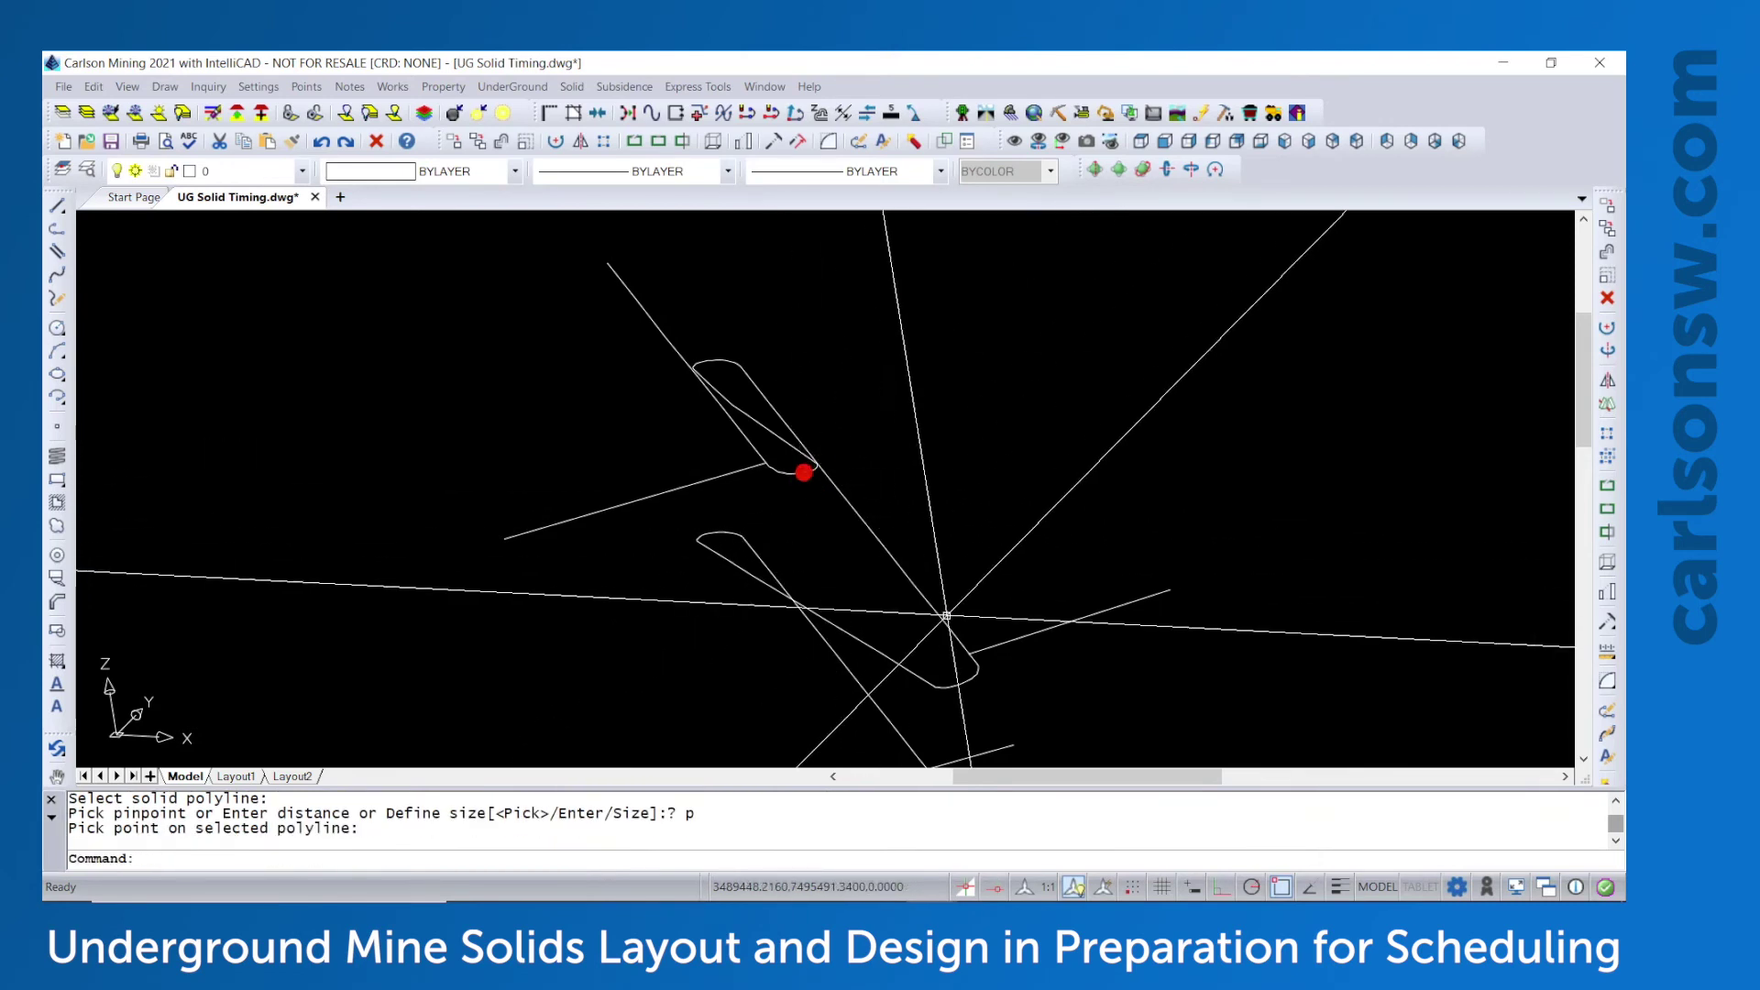
middle_drag(932, 589, 806, 387)
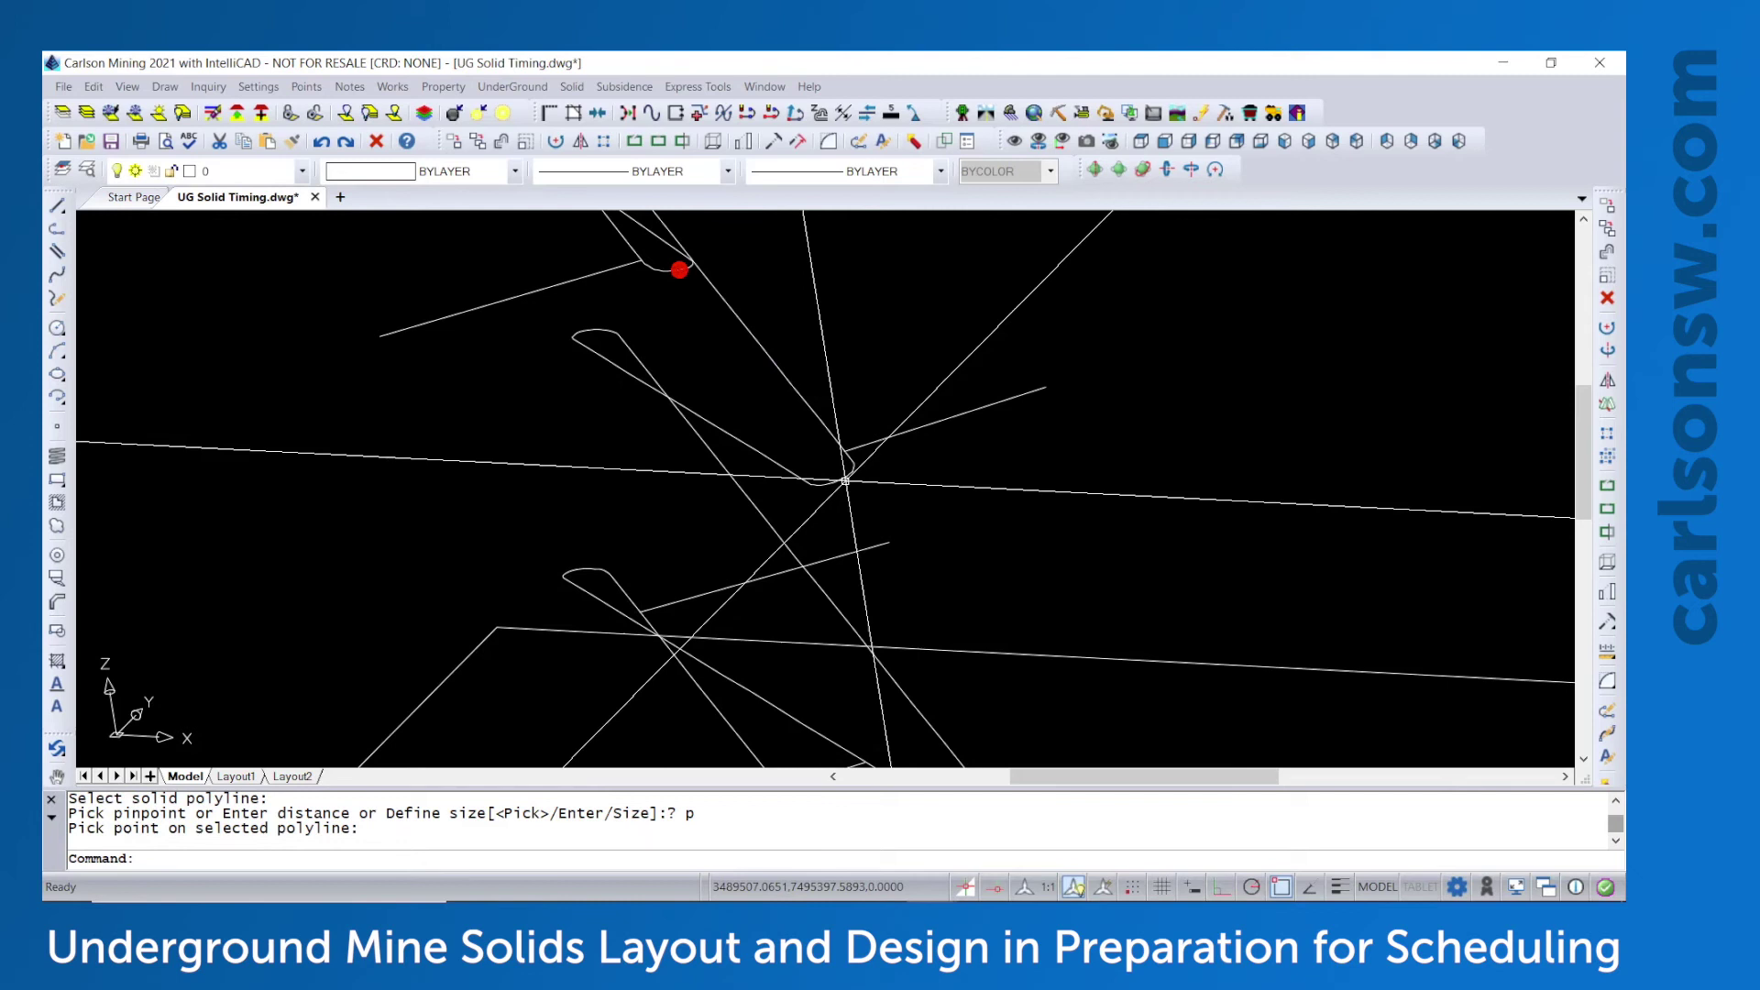
Place a second red pinpoint at the next tunnel's bend
key(Return)
click(839, 483)
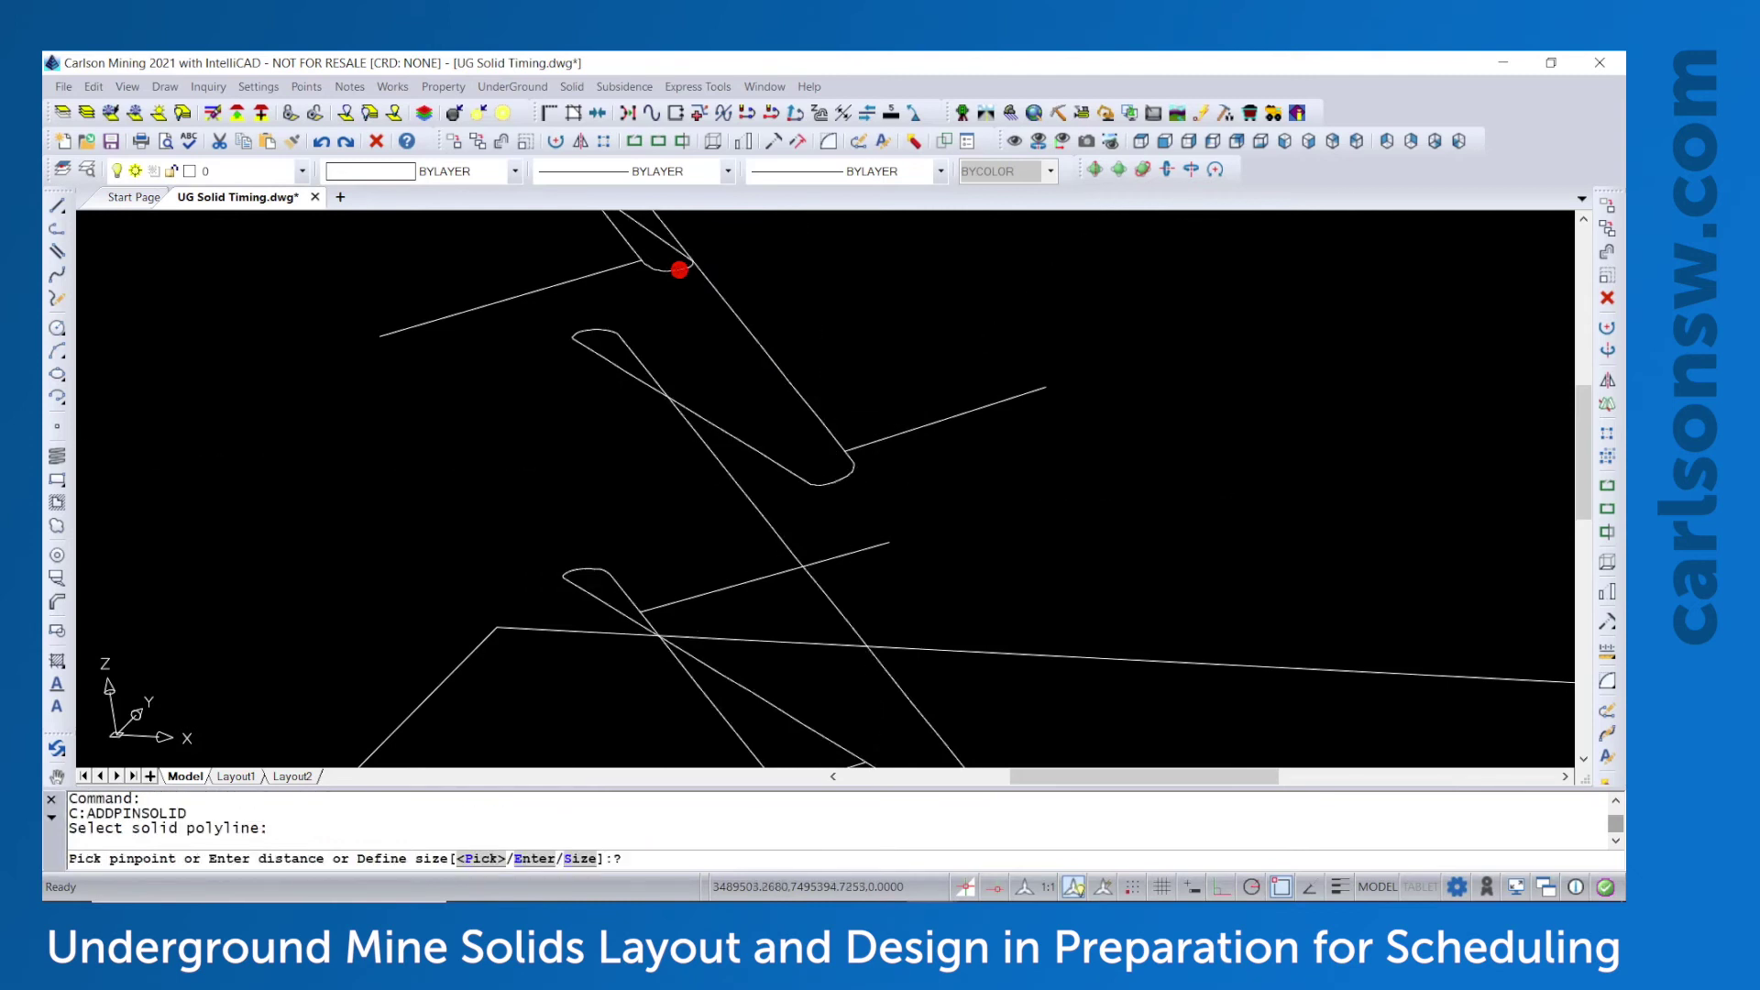
key(Return)
click(837, 484)
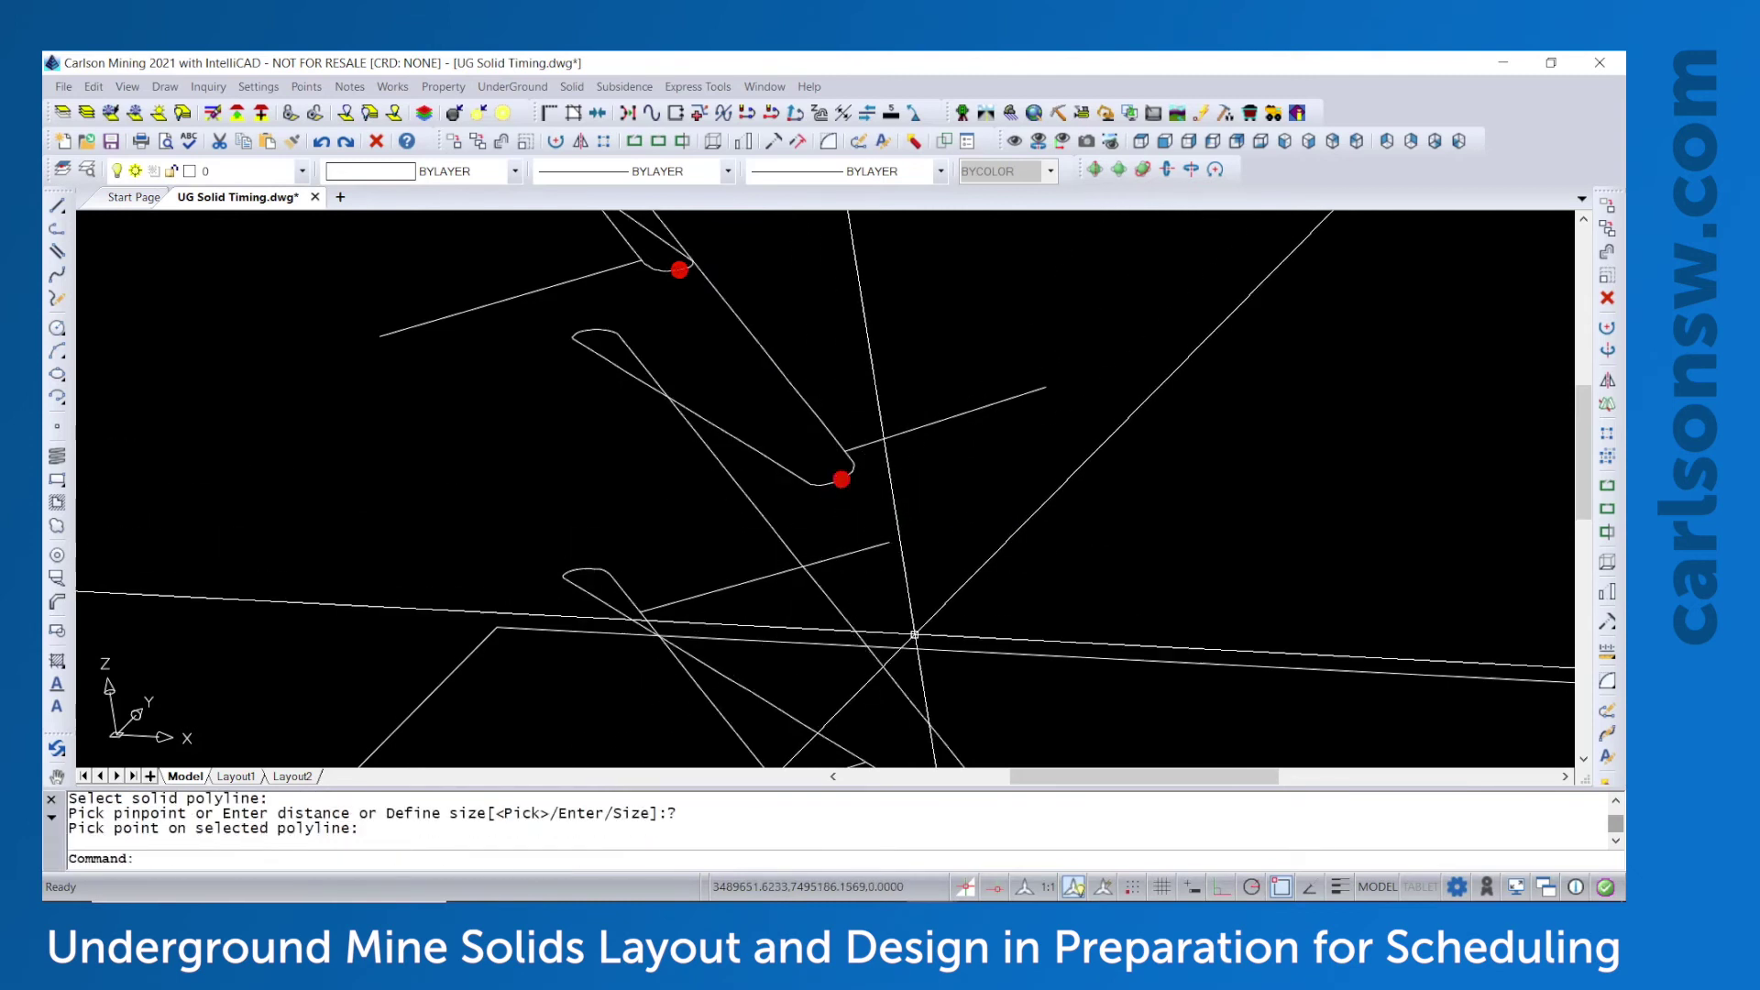
middle_drag(916, 629, 840, 530)
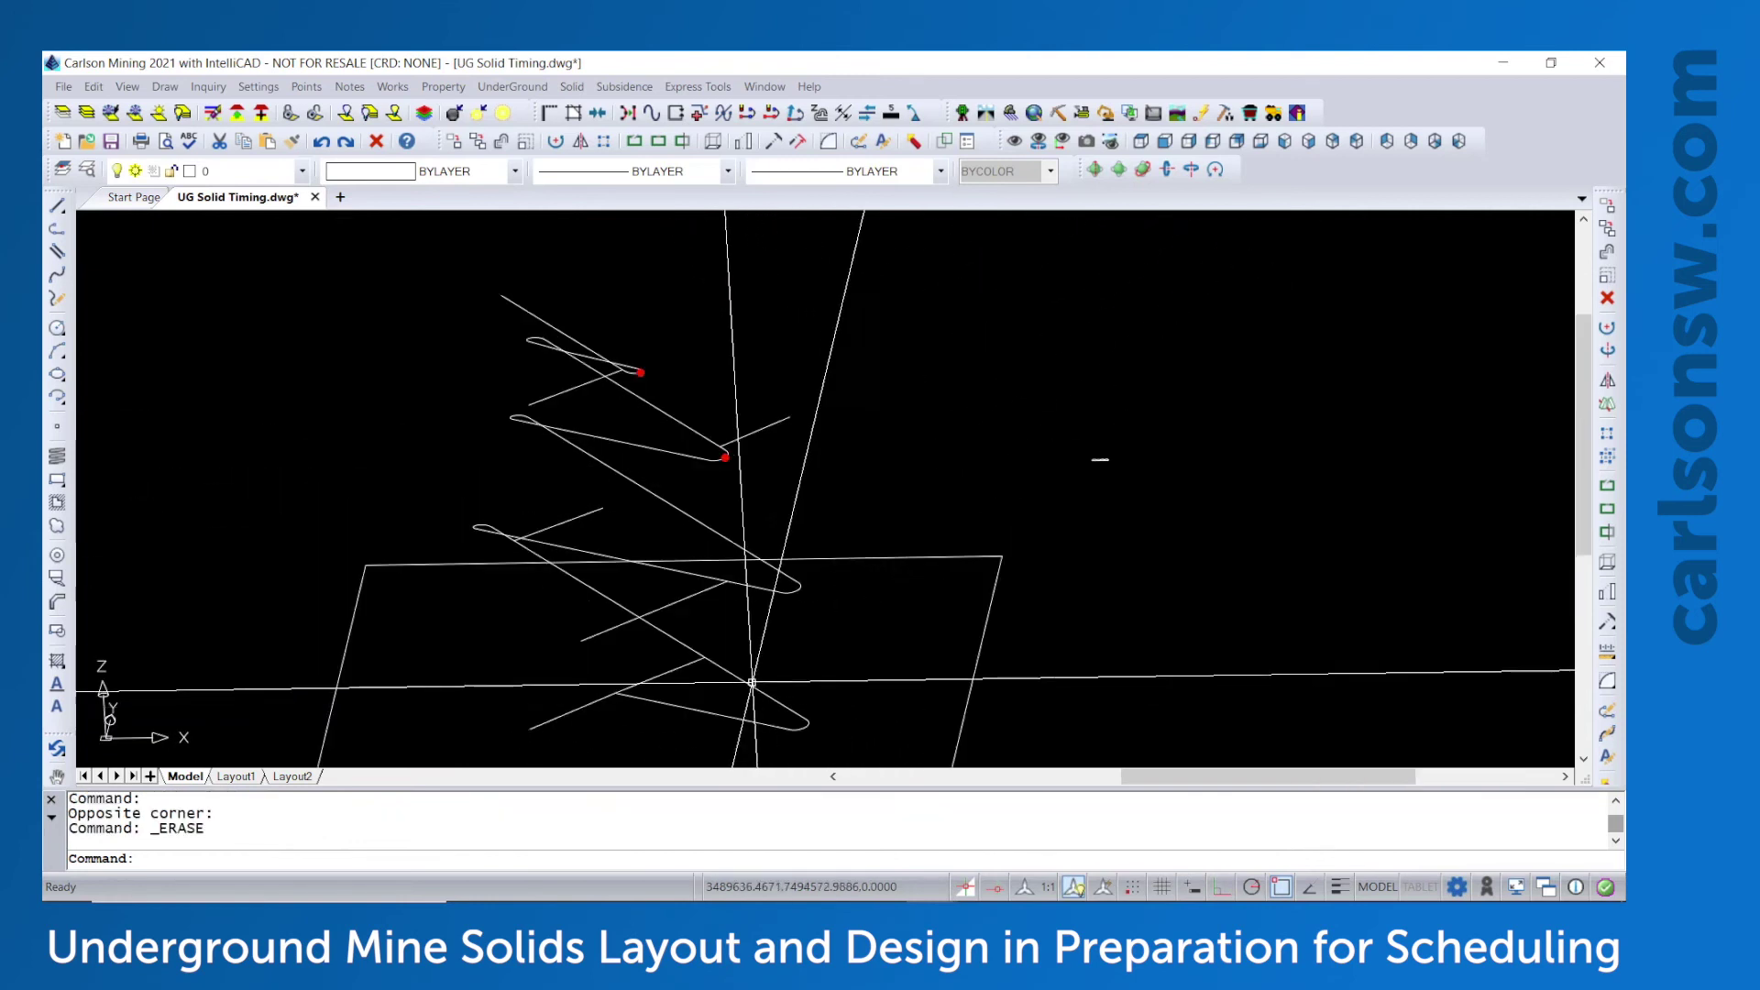
middle_drag(752, 683, 848, 672)
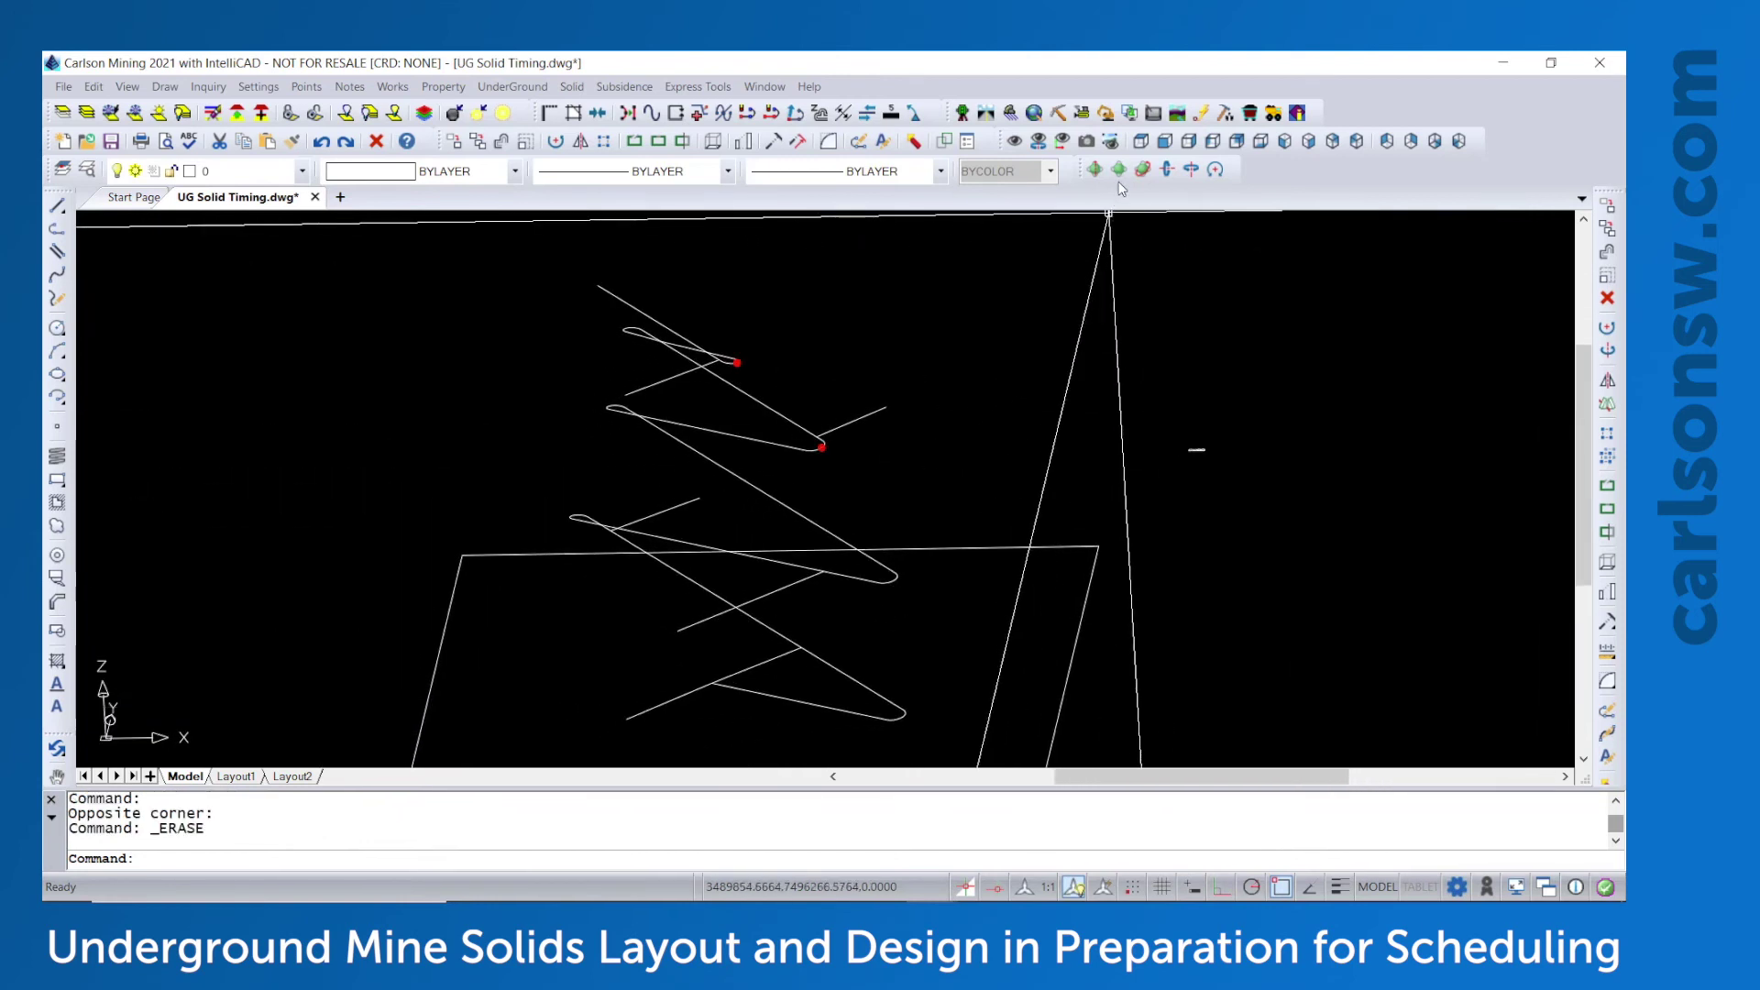
Turn the model side-on and add a red pinpoint on the first tunnel polyline
click(1119, 170)
drag(805, 483, 755, 607)
key(Escape)
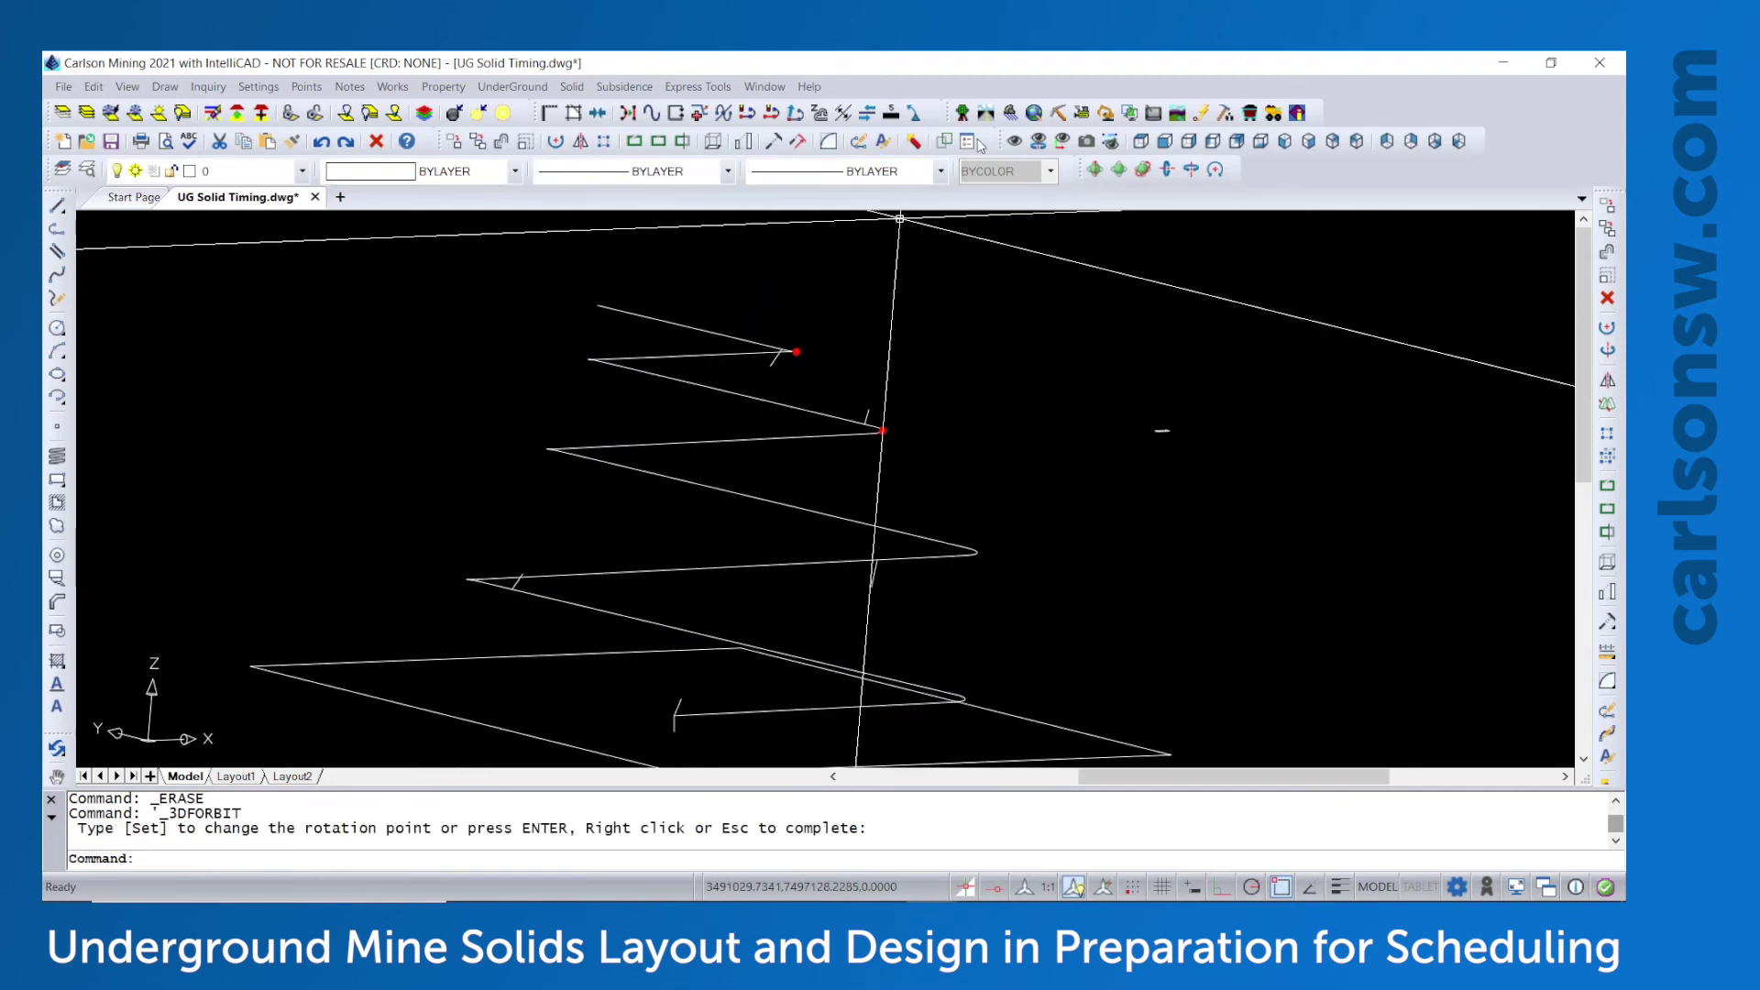
click(566, 87)
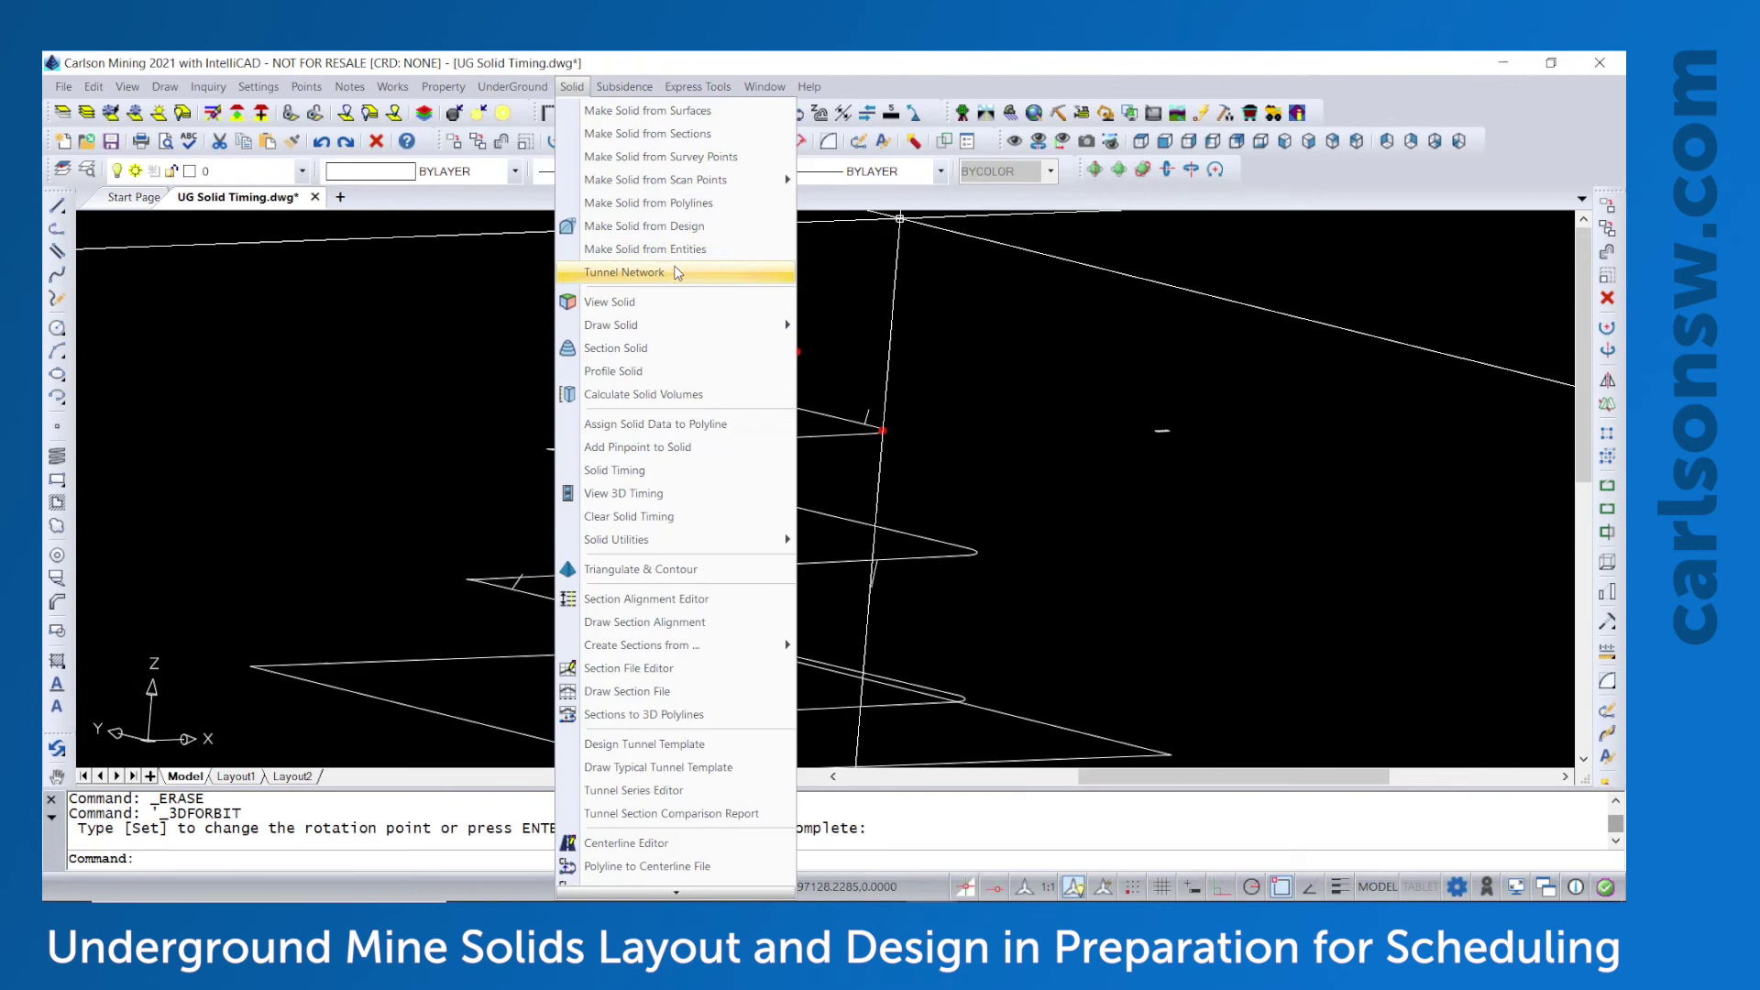
click(694, 448)
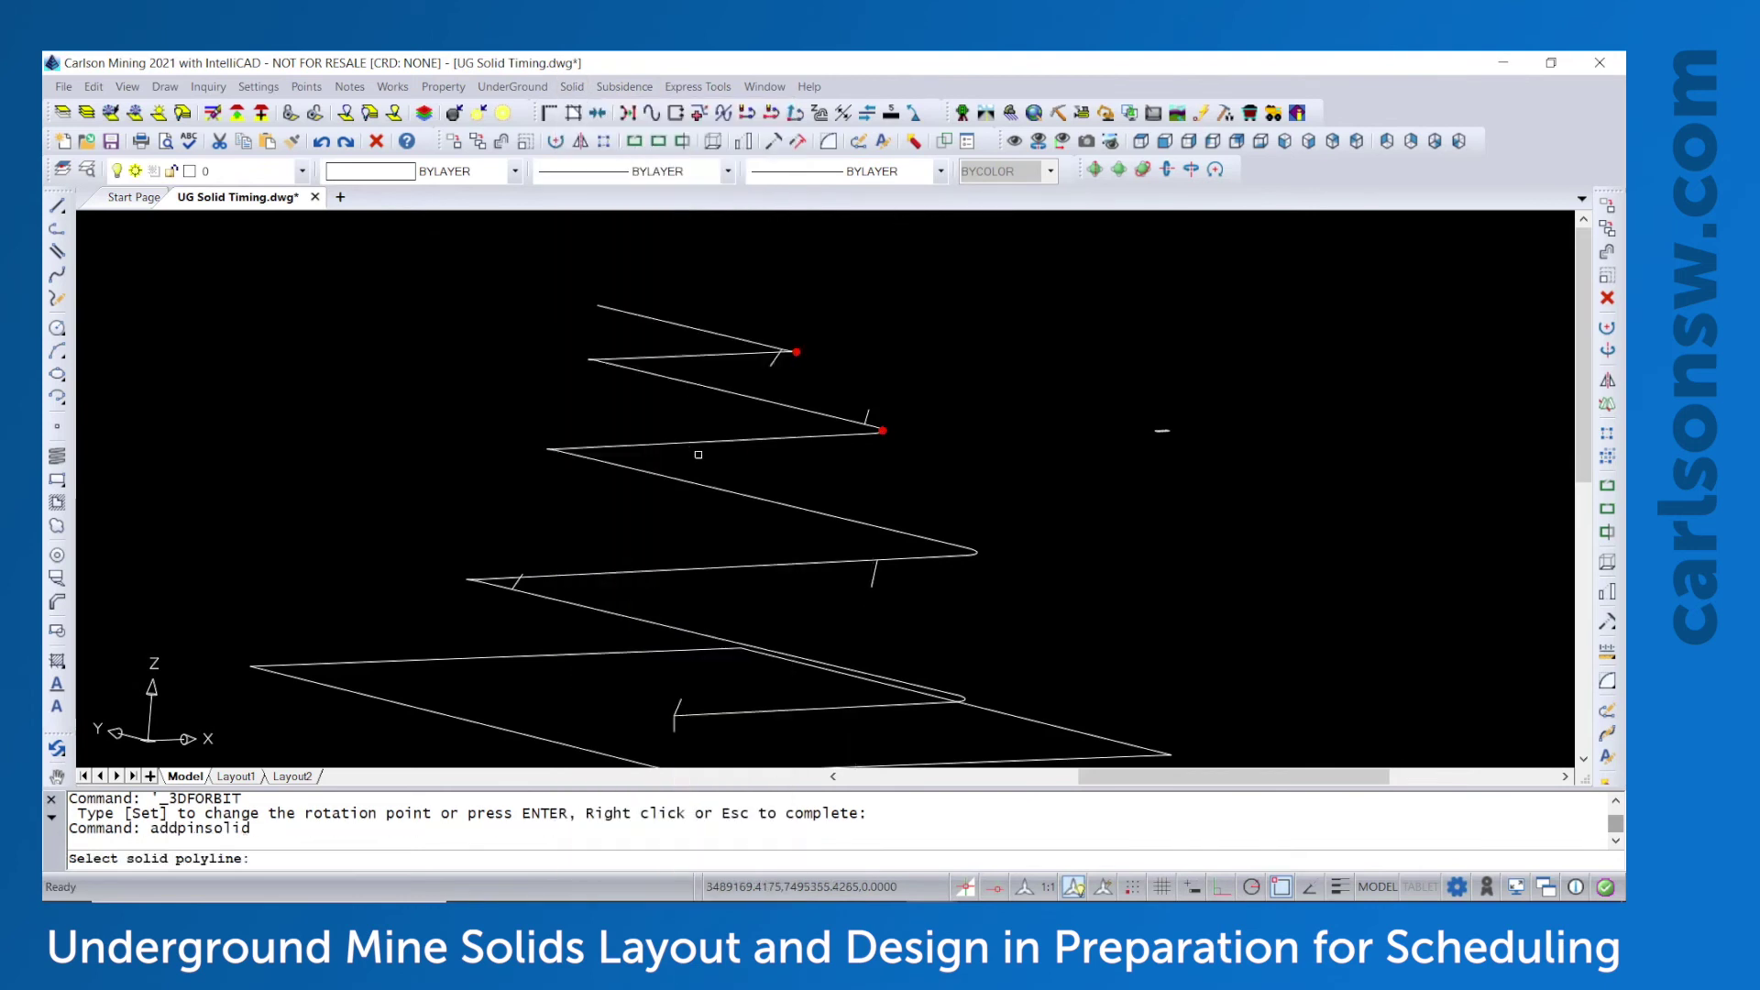
click(852, 554)
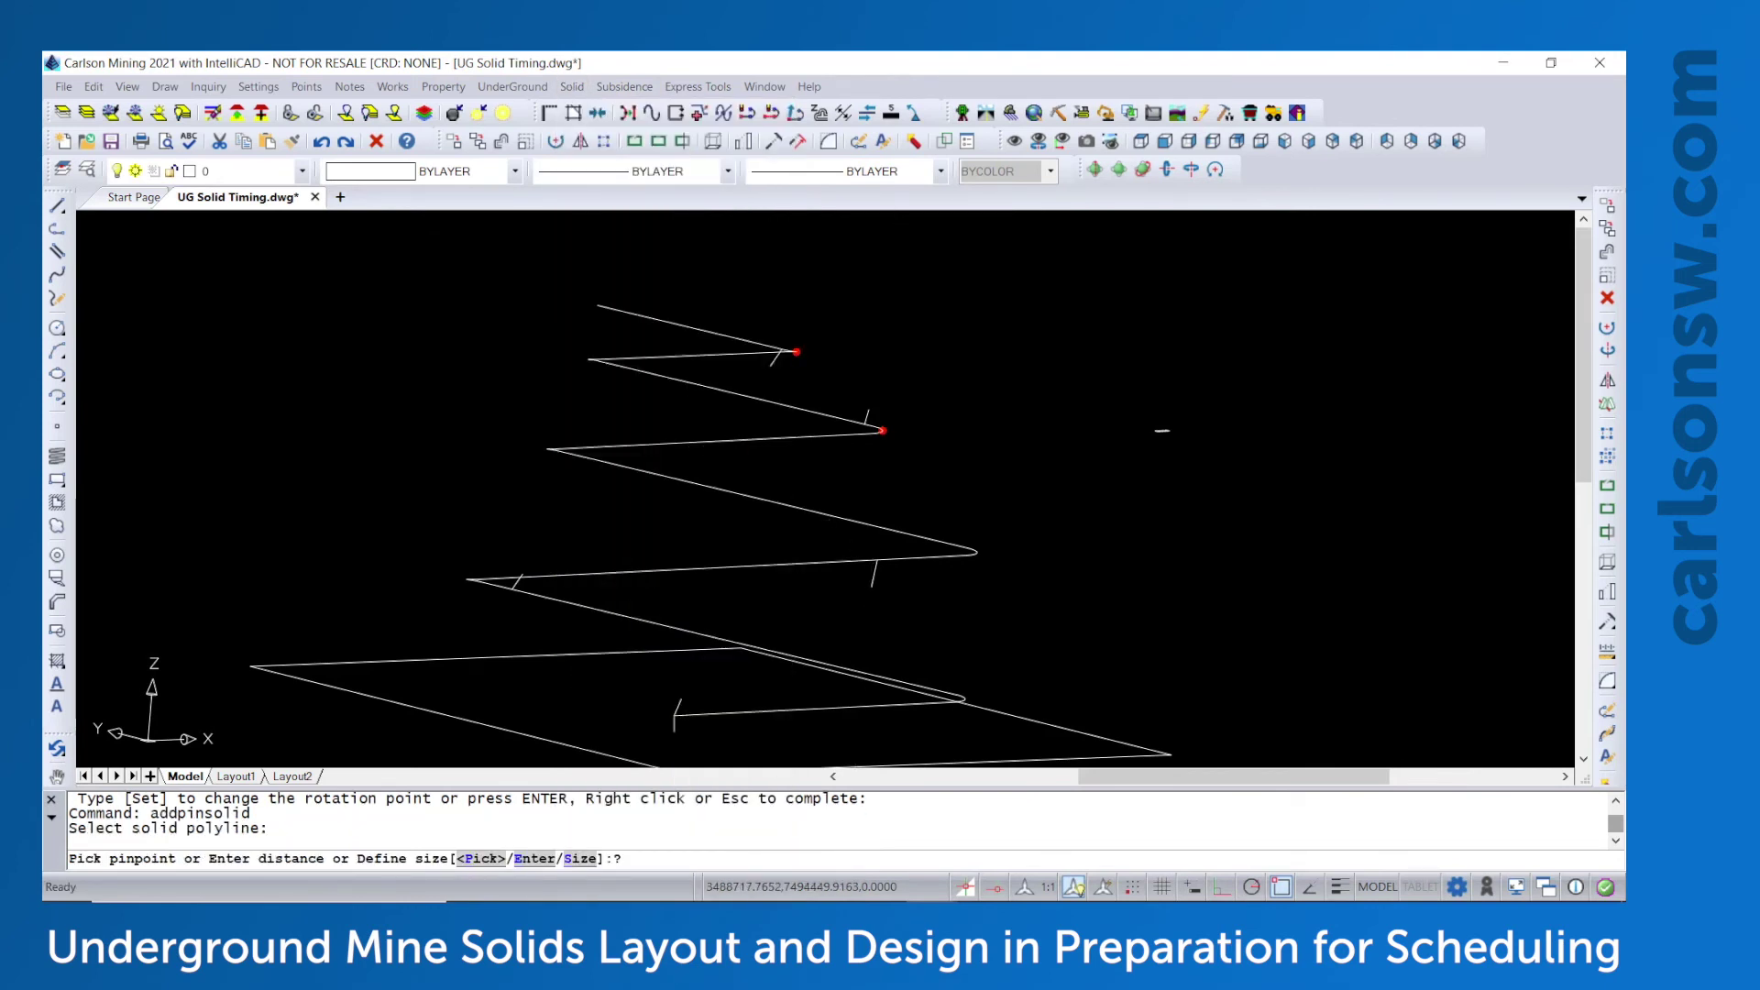
text(p)
key(Return)
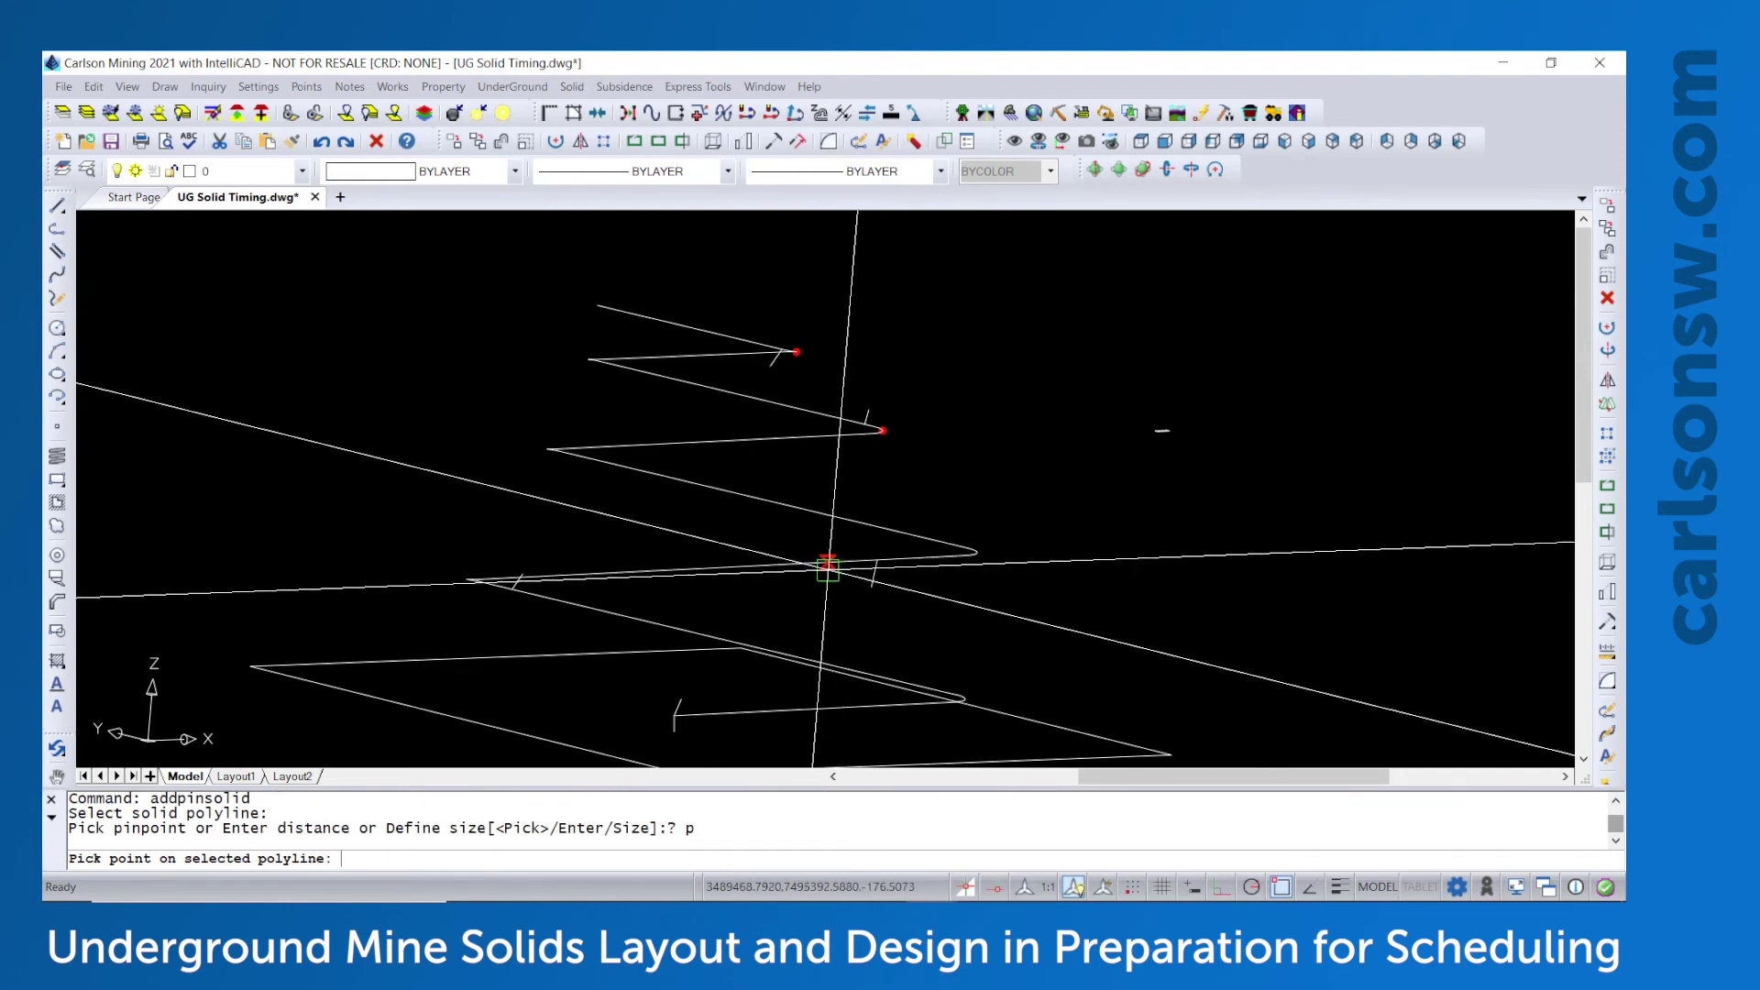
click(853, 562)
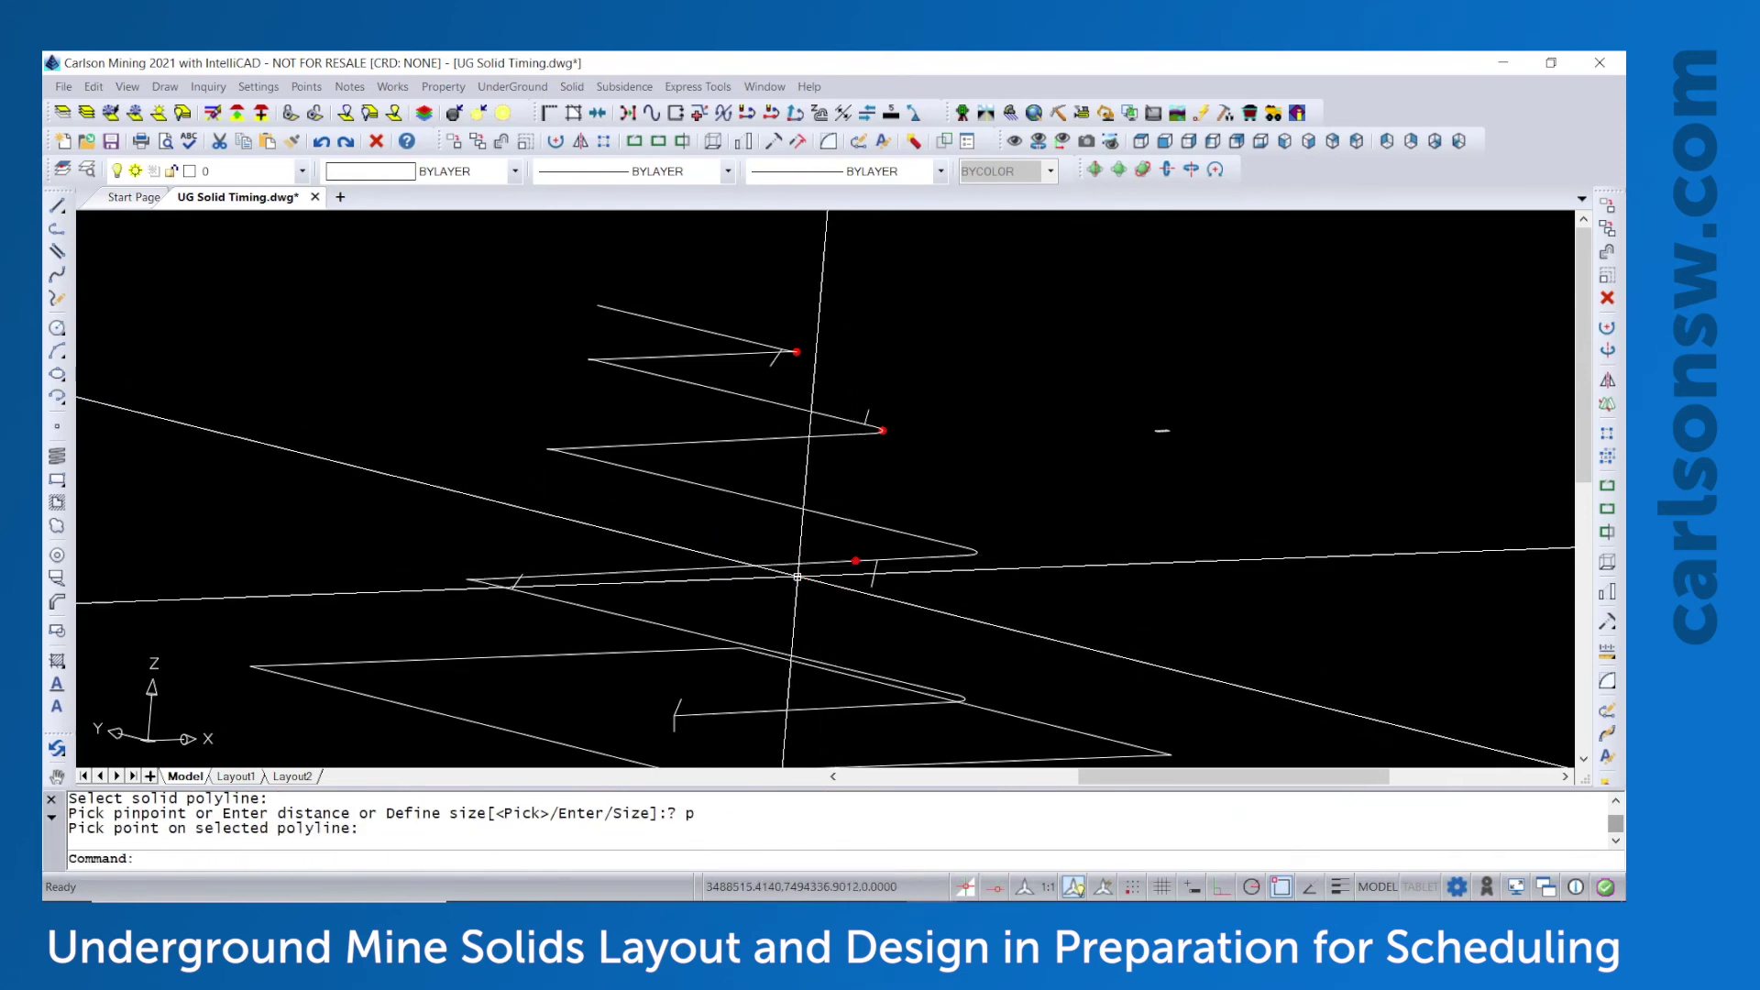
Add a second pinpoint on another tunnel polyline, bringing the total to four
scroll(566, 606, up, 3)
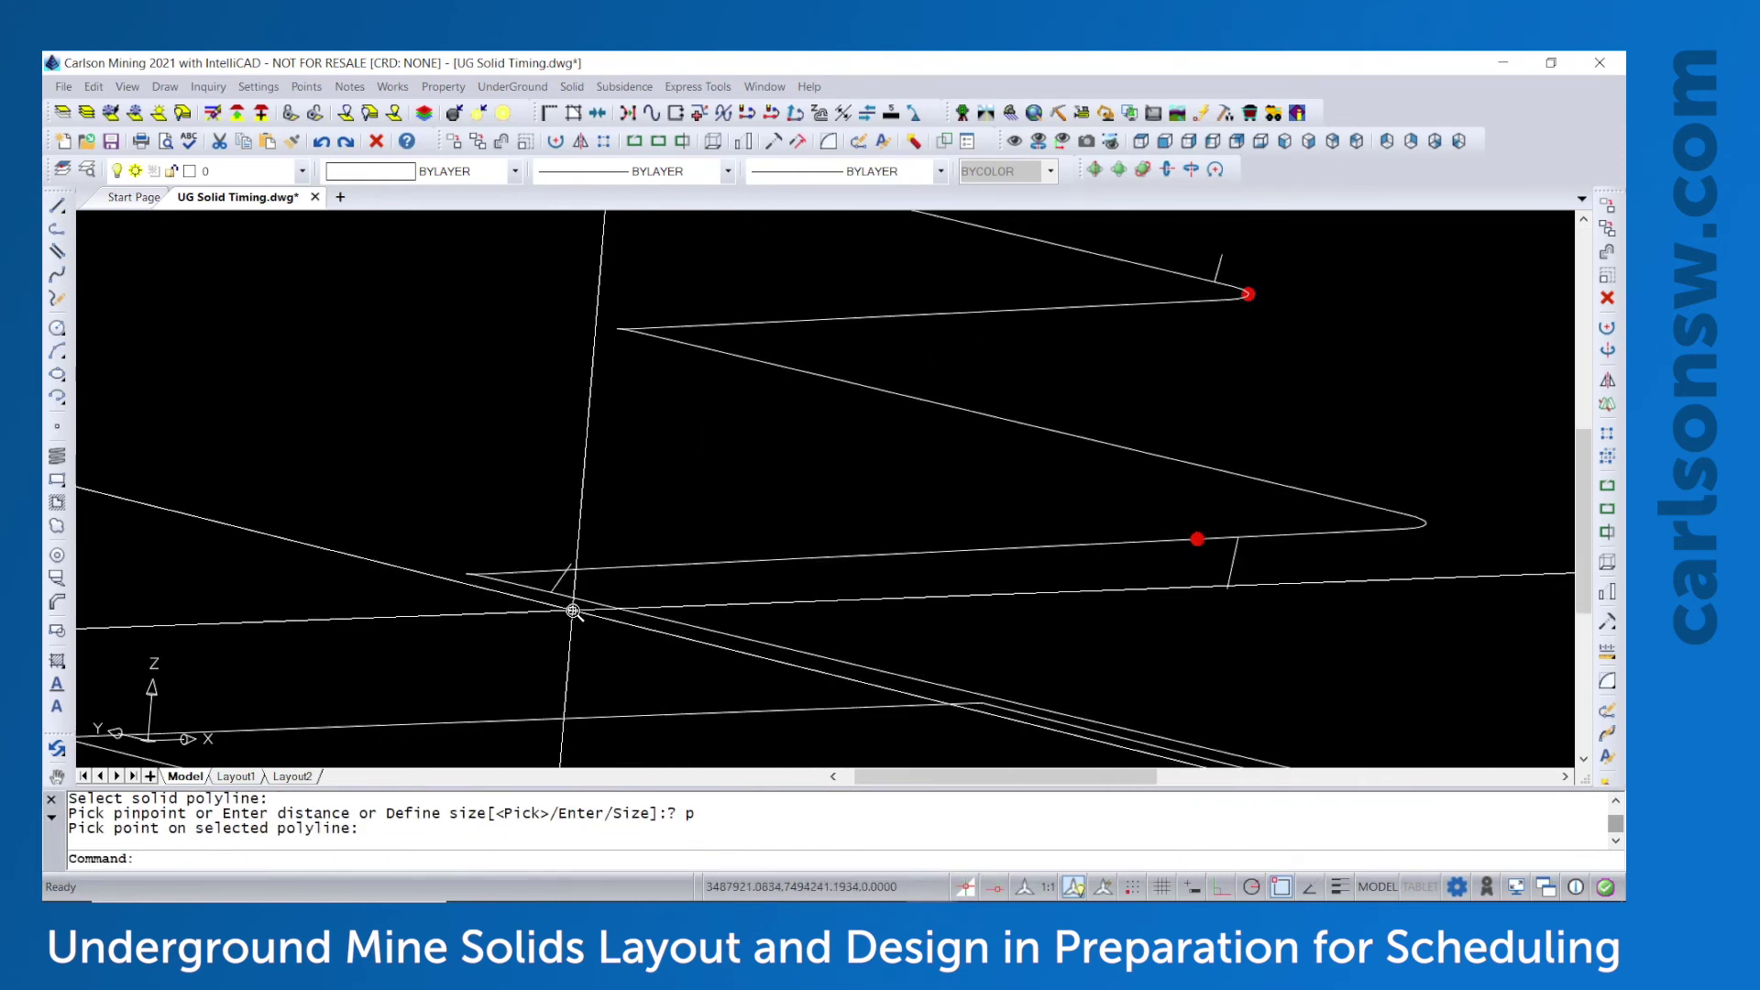
key(Return)
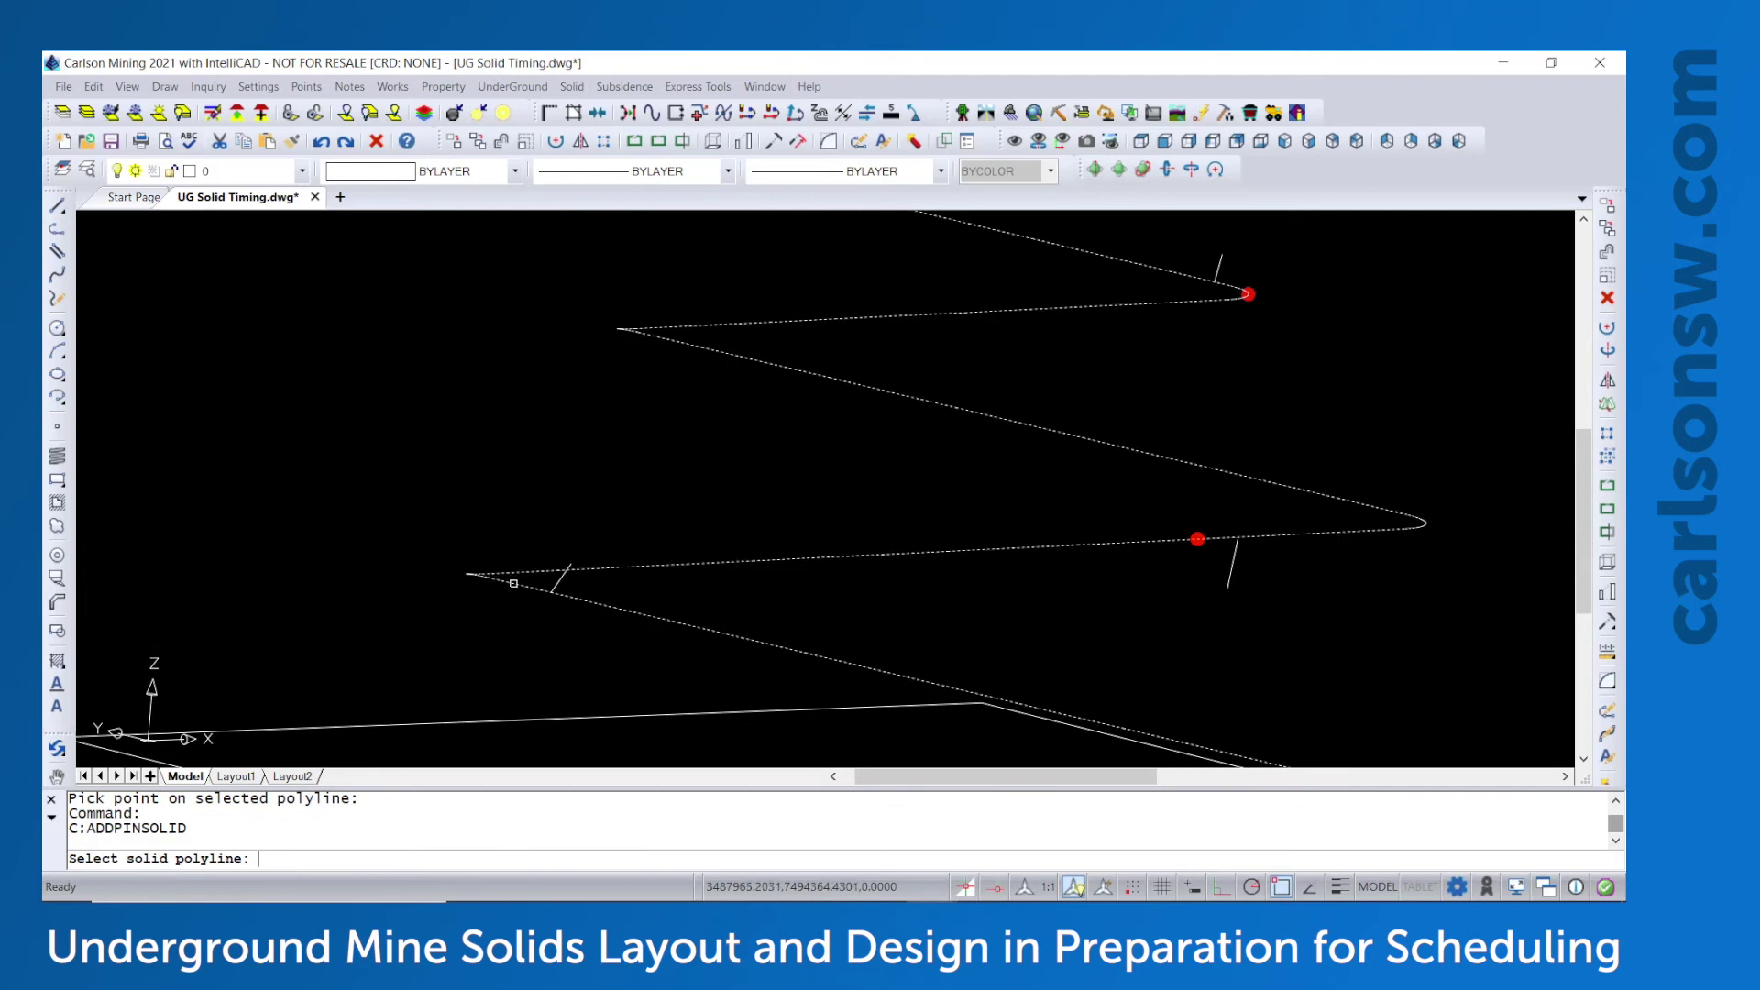
click(514, 583)
key(Return)
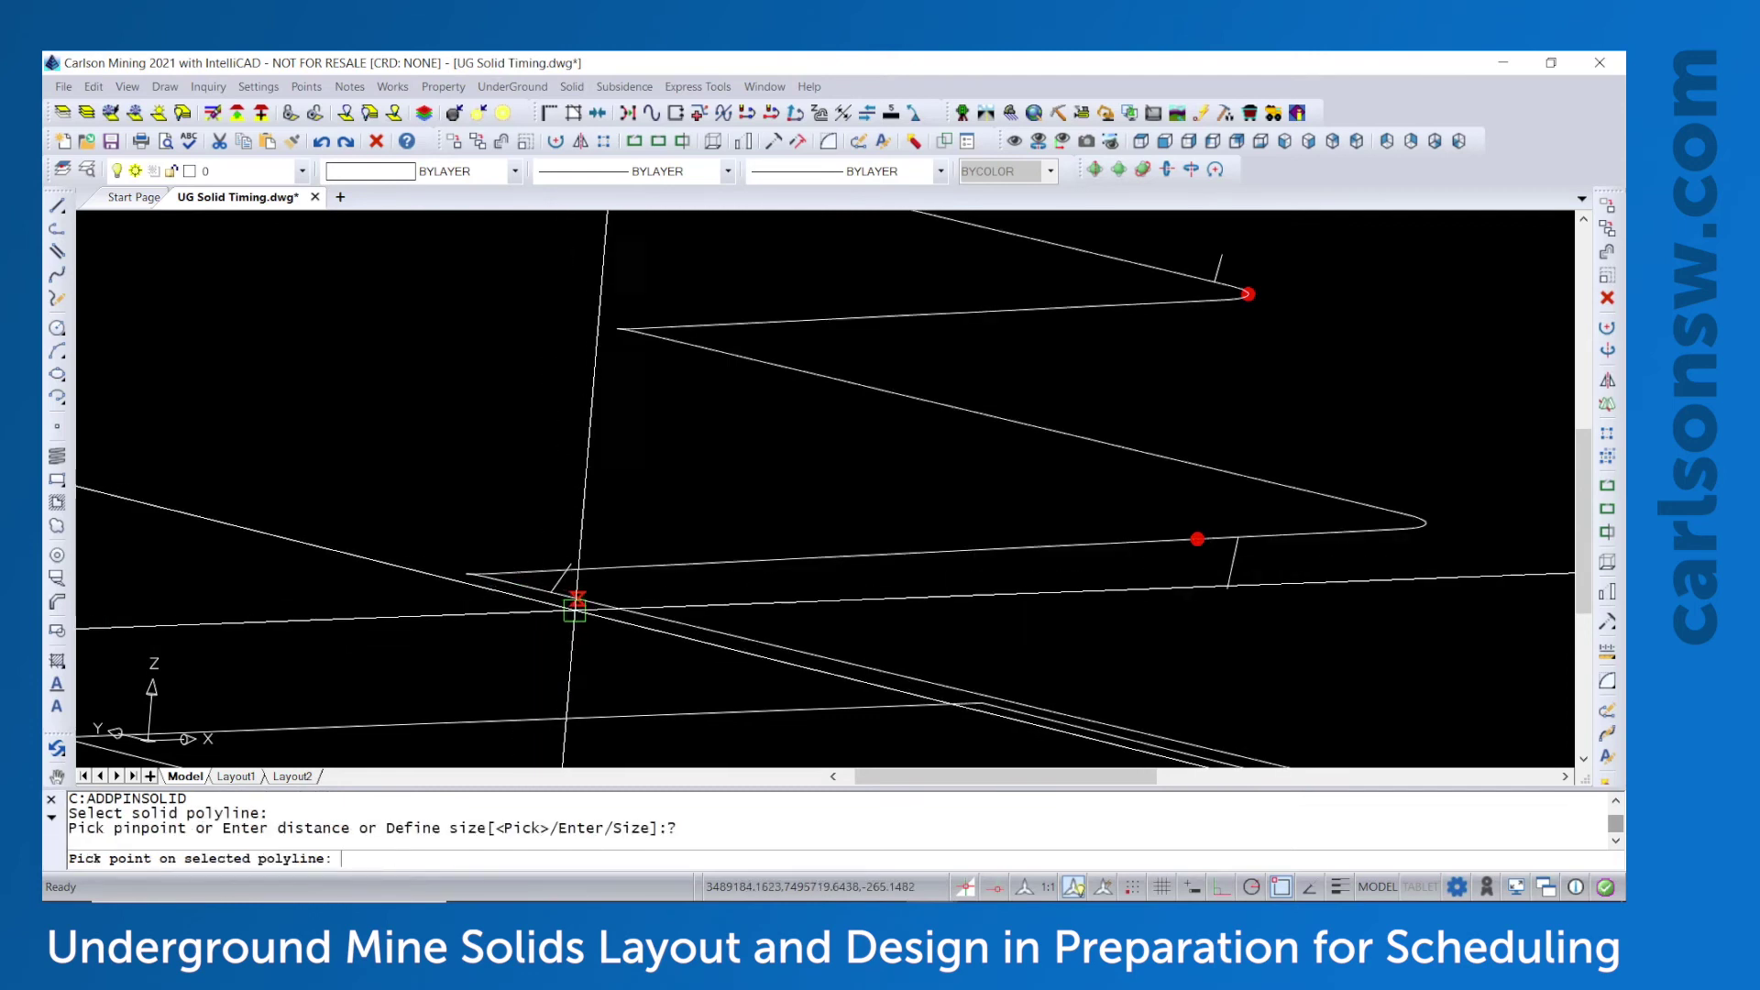
click(581, 600)
scroll(582, 628, down, 2)
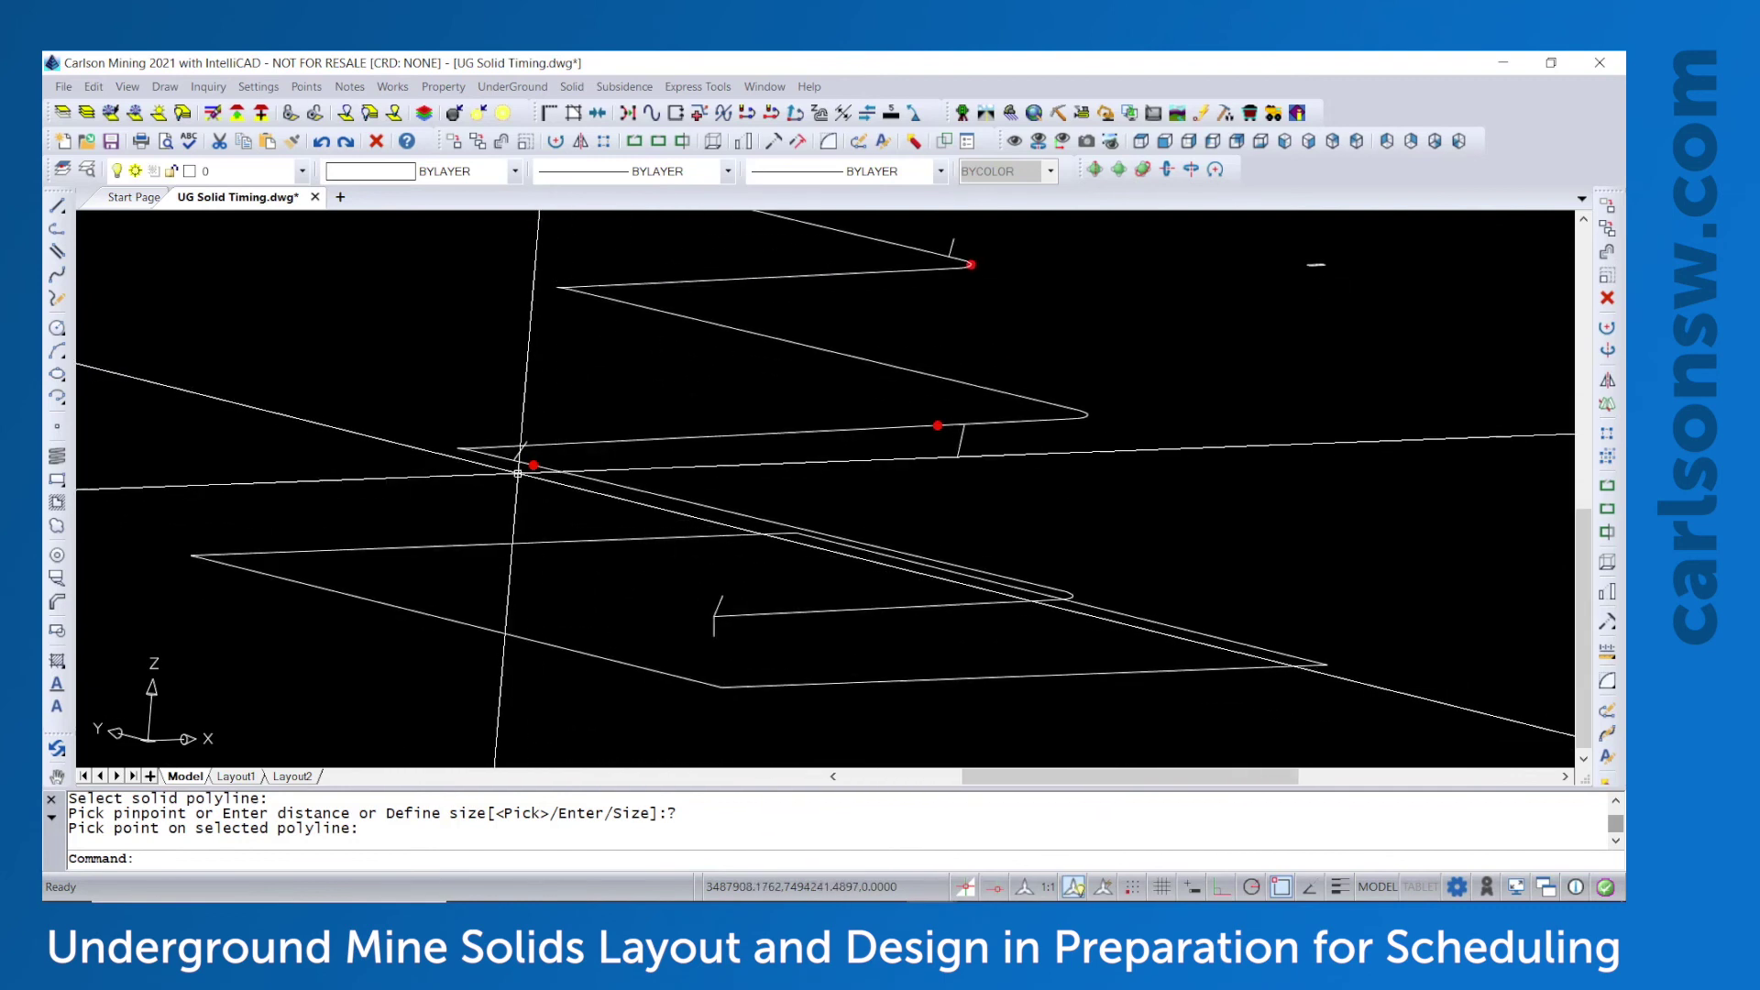
mouse_move(790, 556)
middle_down()
mouse_move(757, 593)
mouse_move(1170, 182)
mouse_move(1069, 456)
mouse_move(1046, 479)
mouse_move(875, 474)
mouse_move(864, 526)
mouse_move(846, 514)
mouse_move(864, 492)
middle_up()
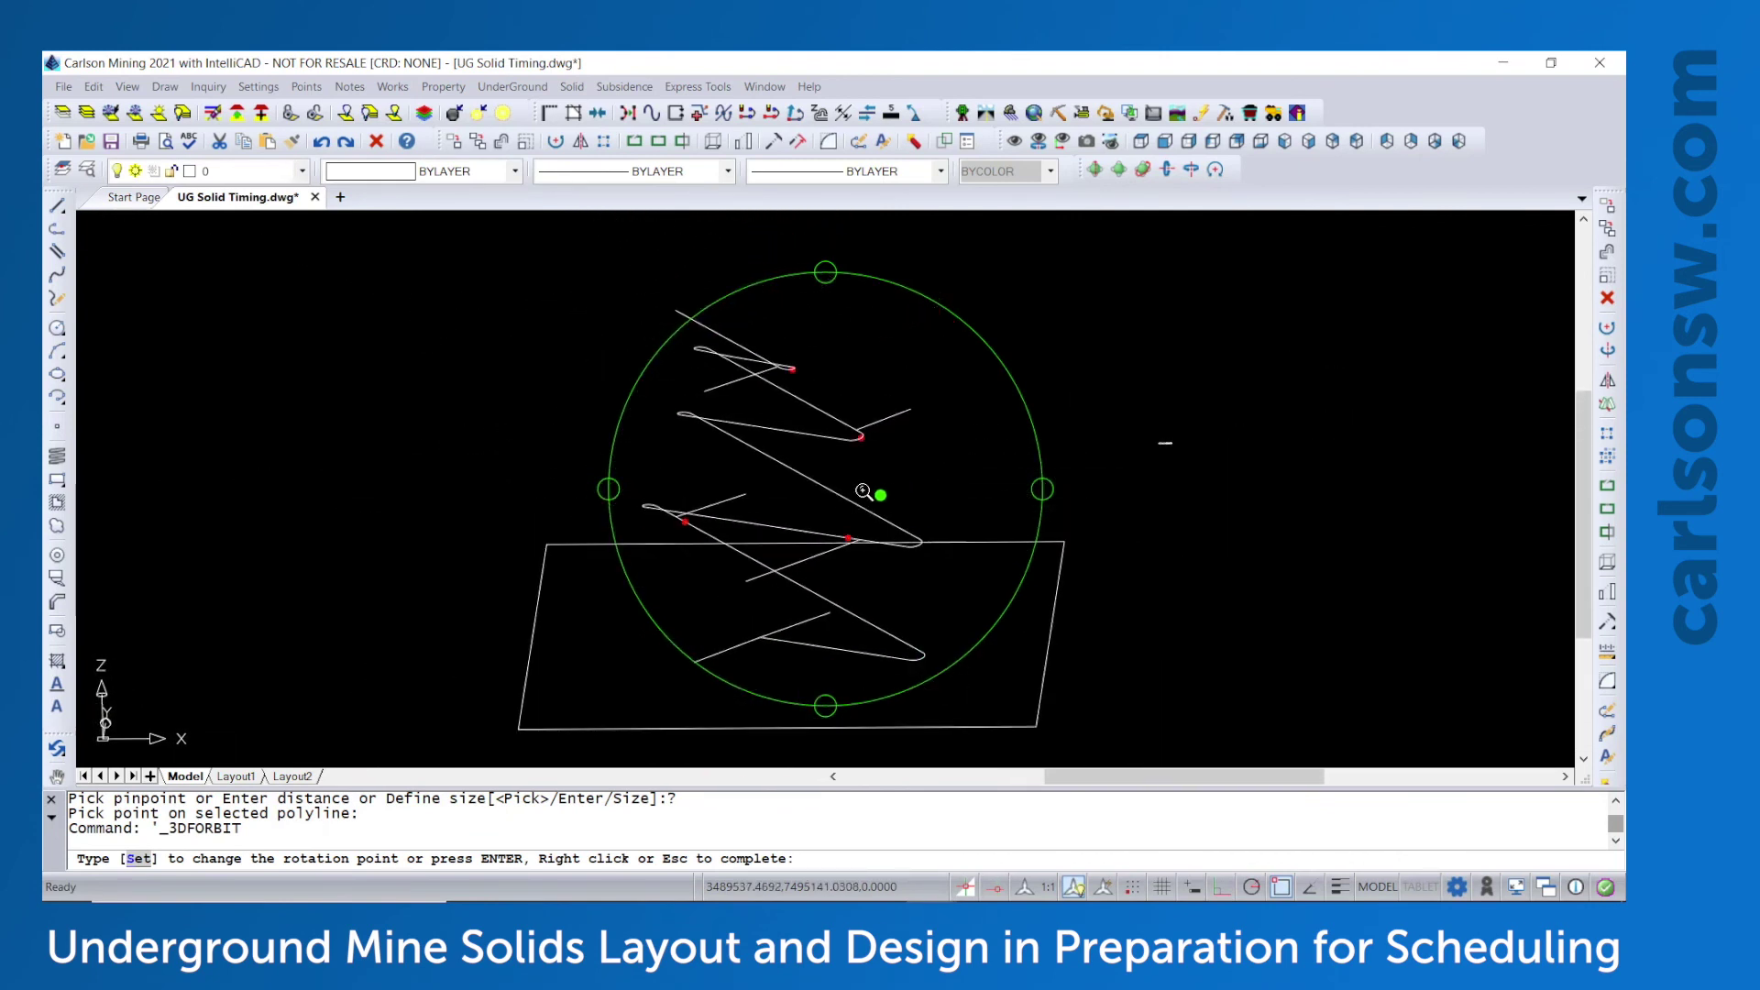
key(Escape)
key(Escape)
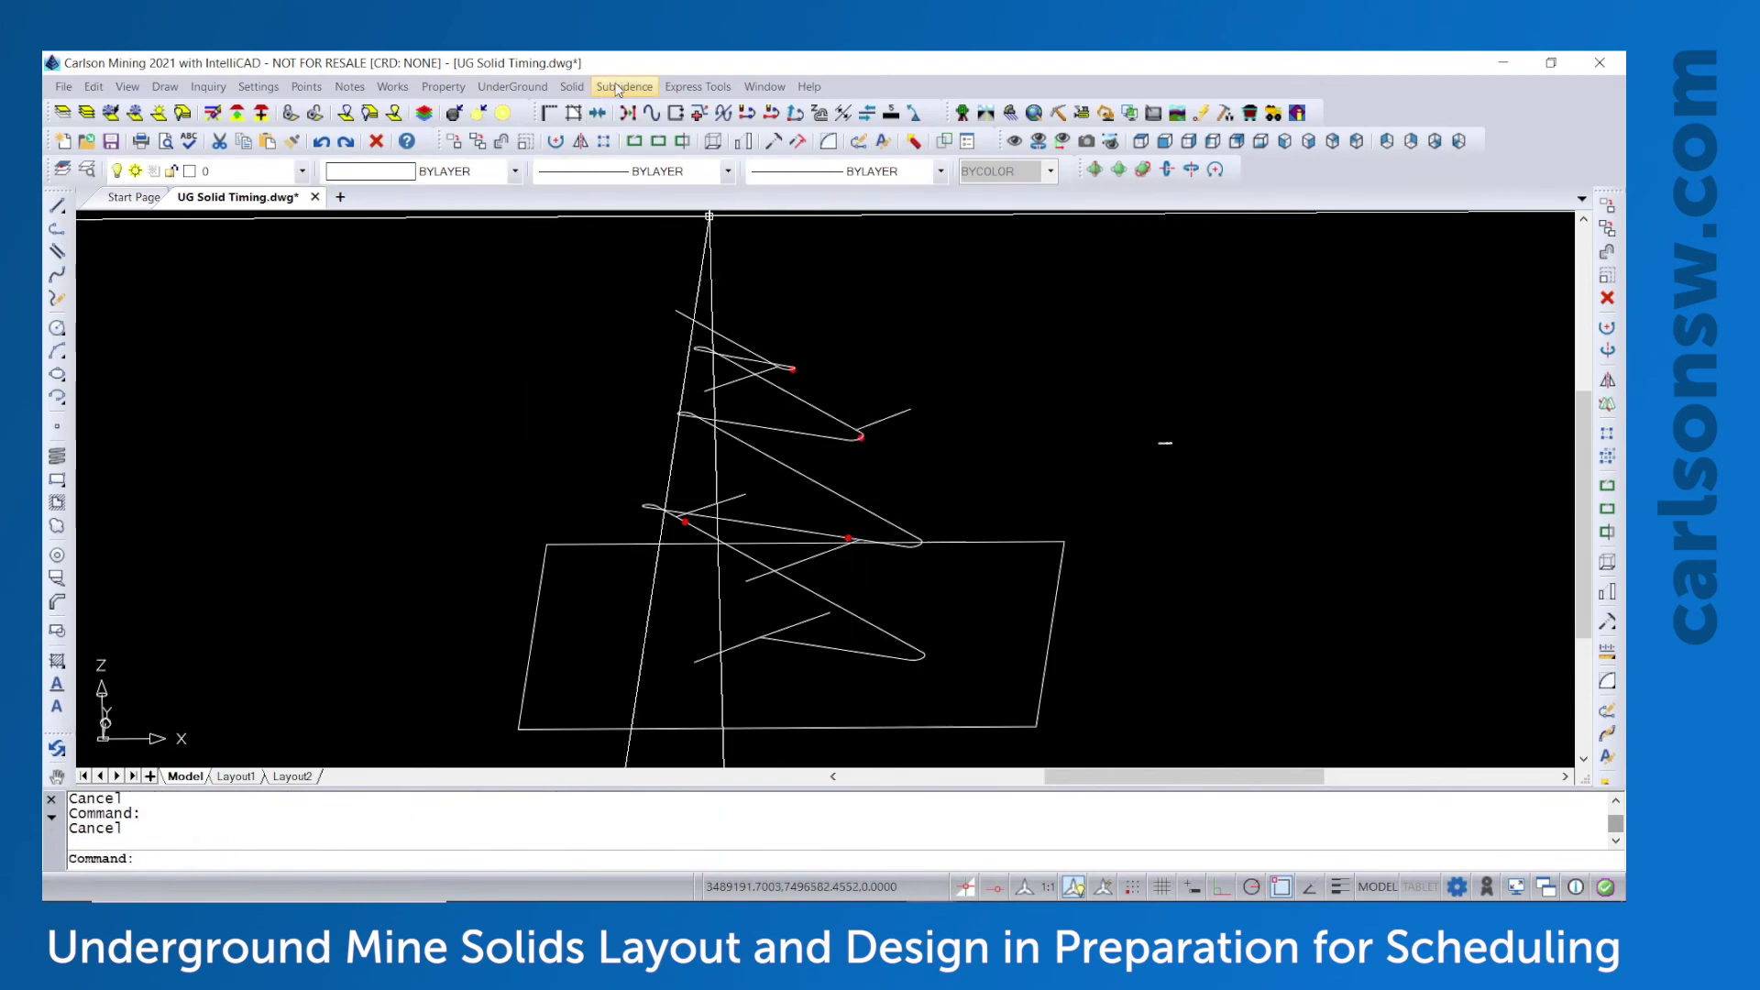
Draw Decline.mdl as 3D faces on layer SOLID with Tag Solid Name checked
click(572, 87)
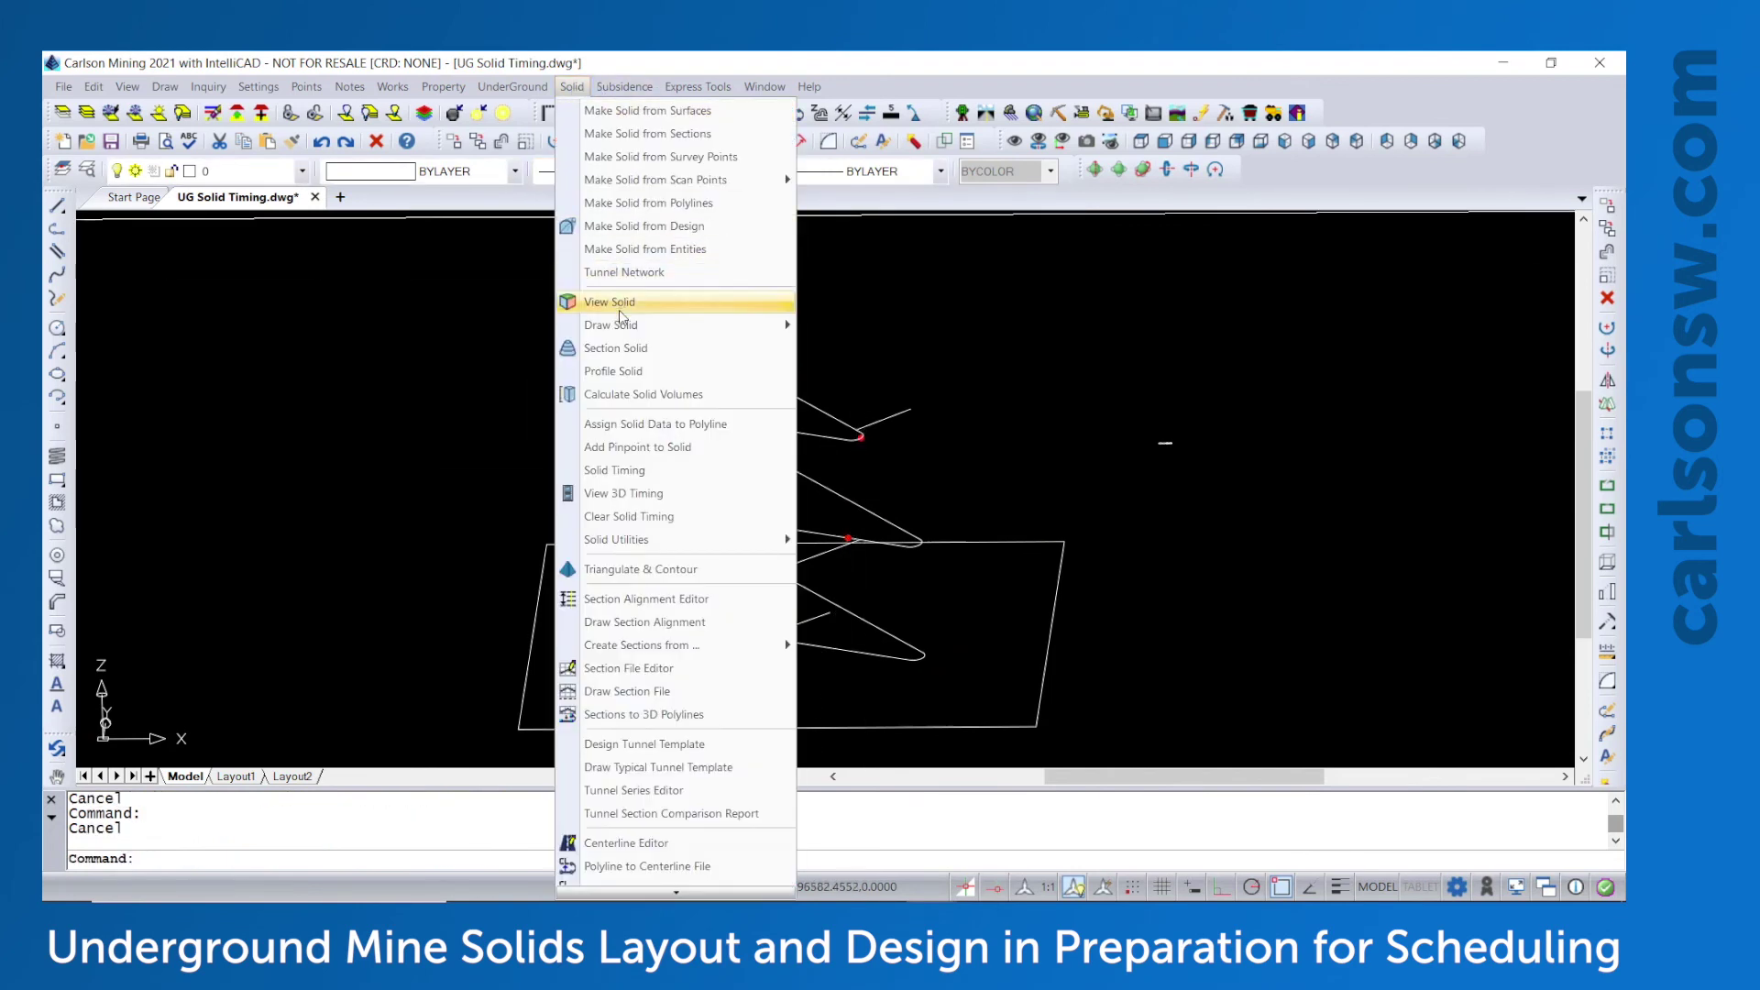
mouse_move(623, 325)
click(867, 328)
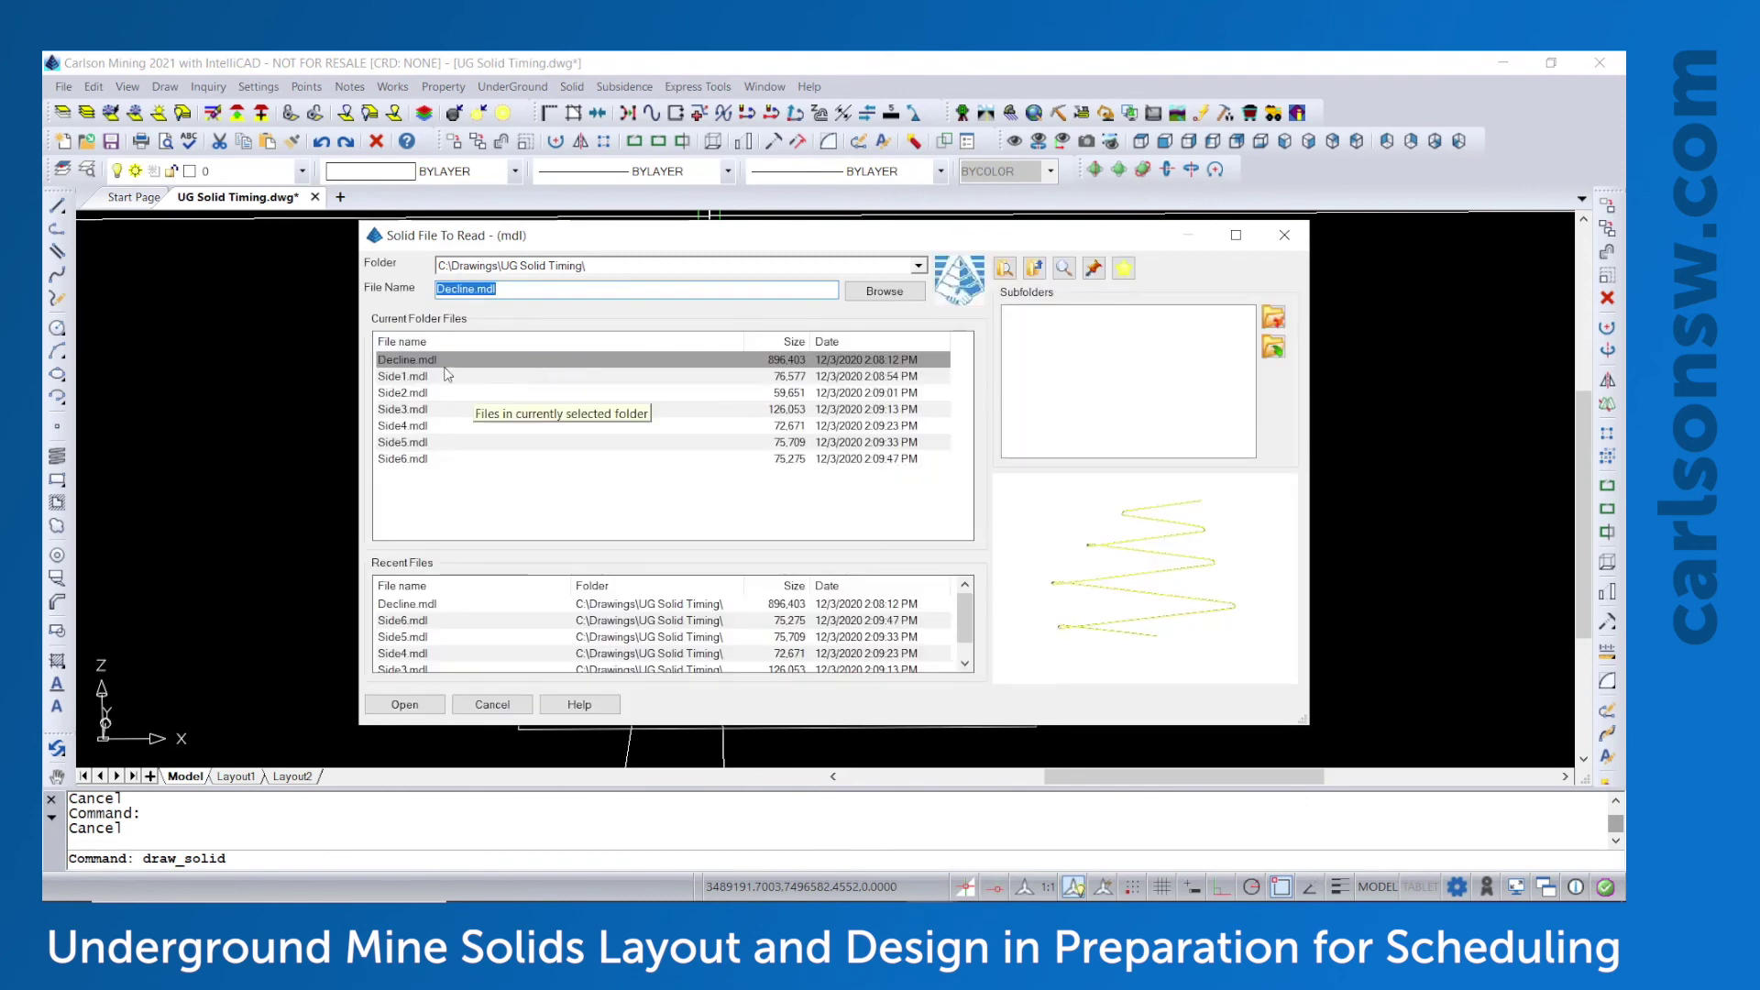
double_click(438, 356)
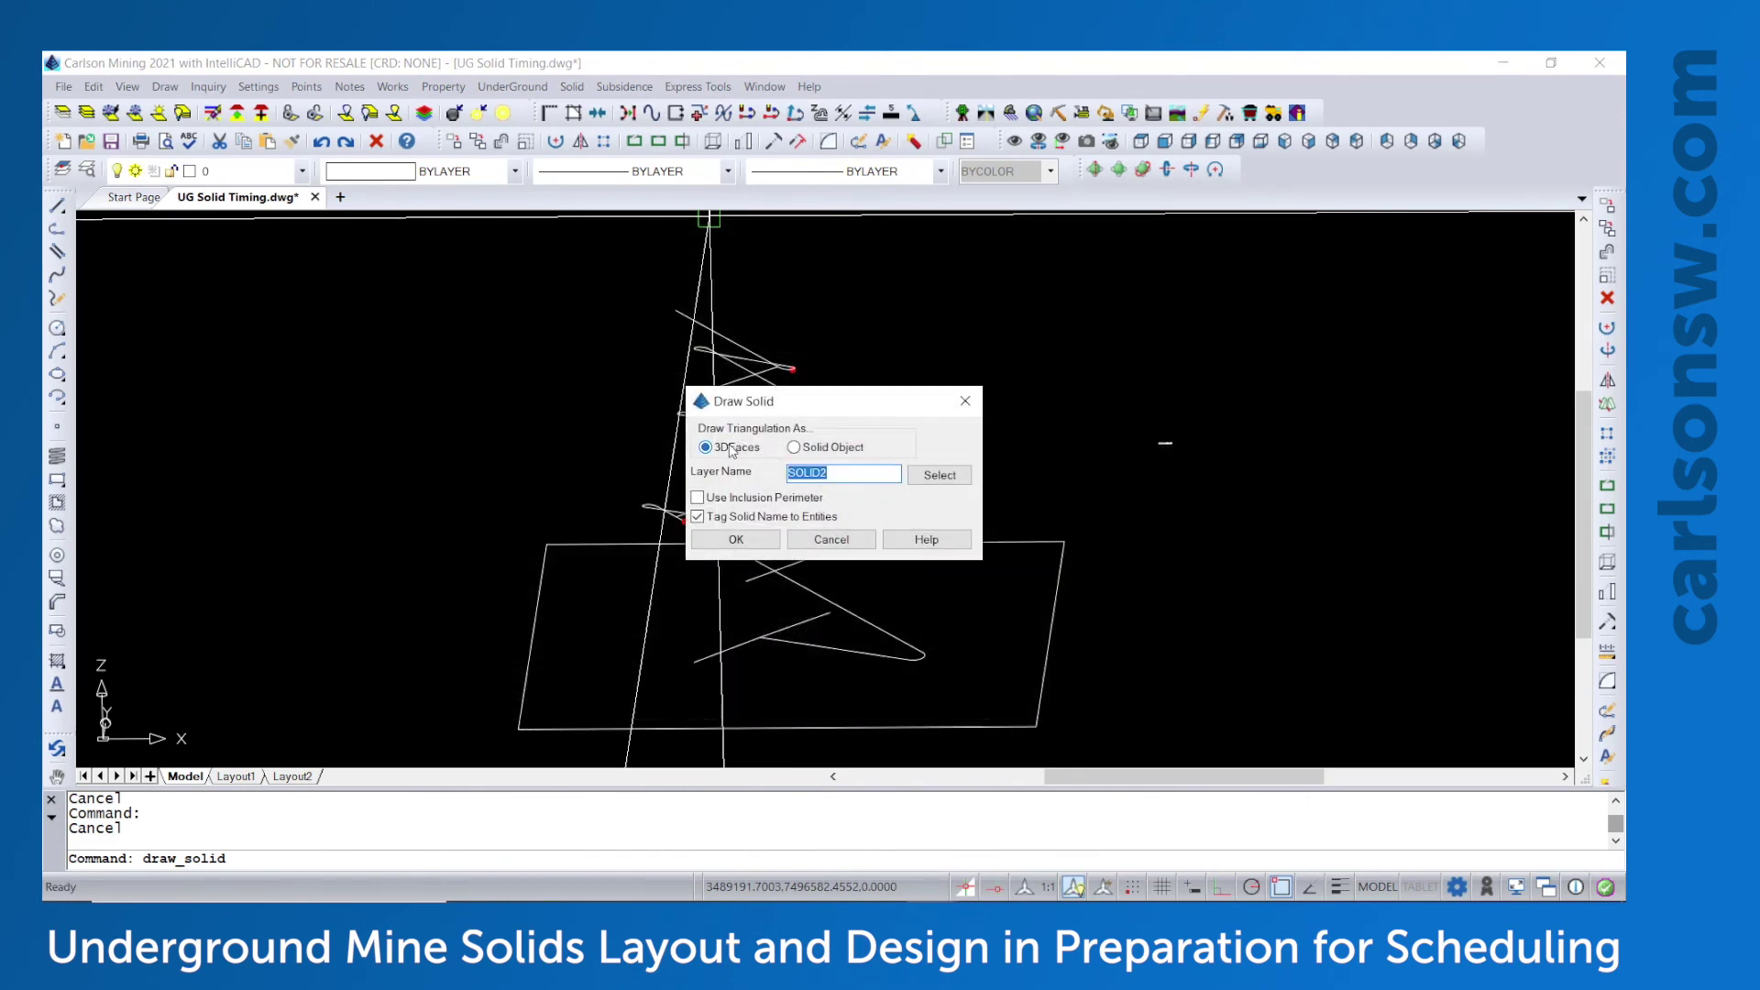
click(736, 540)
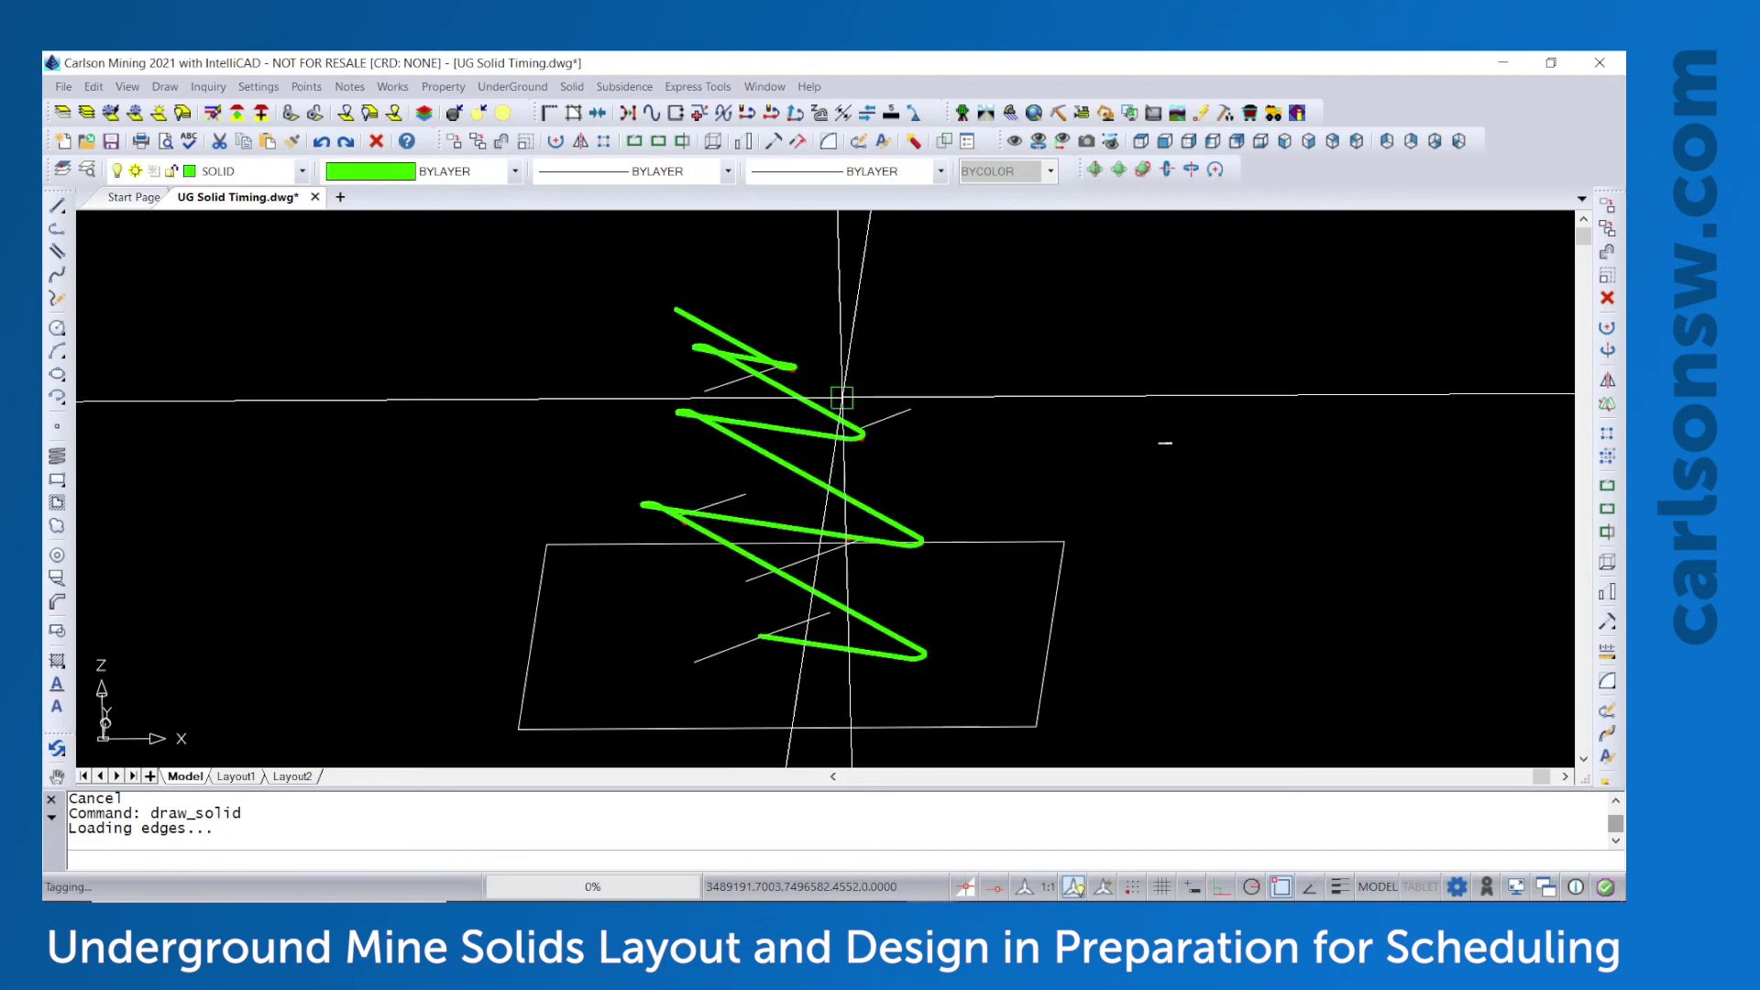
Cancel the leftover command and shade the tunnel solids
scroll(848, 415, up, 6)
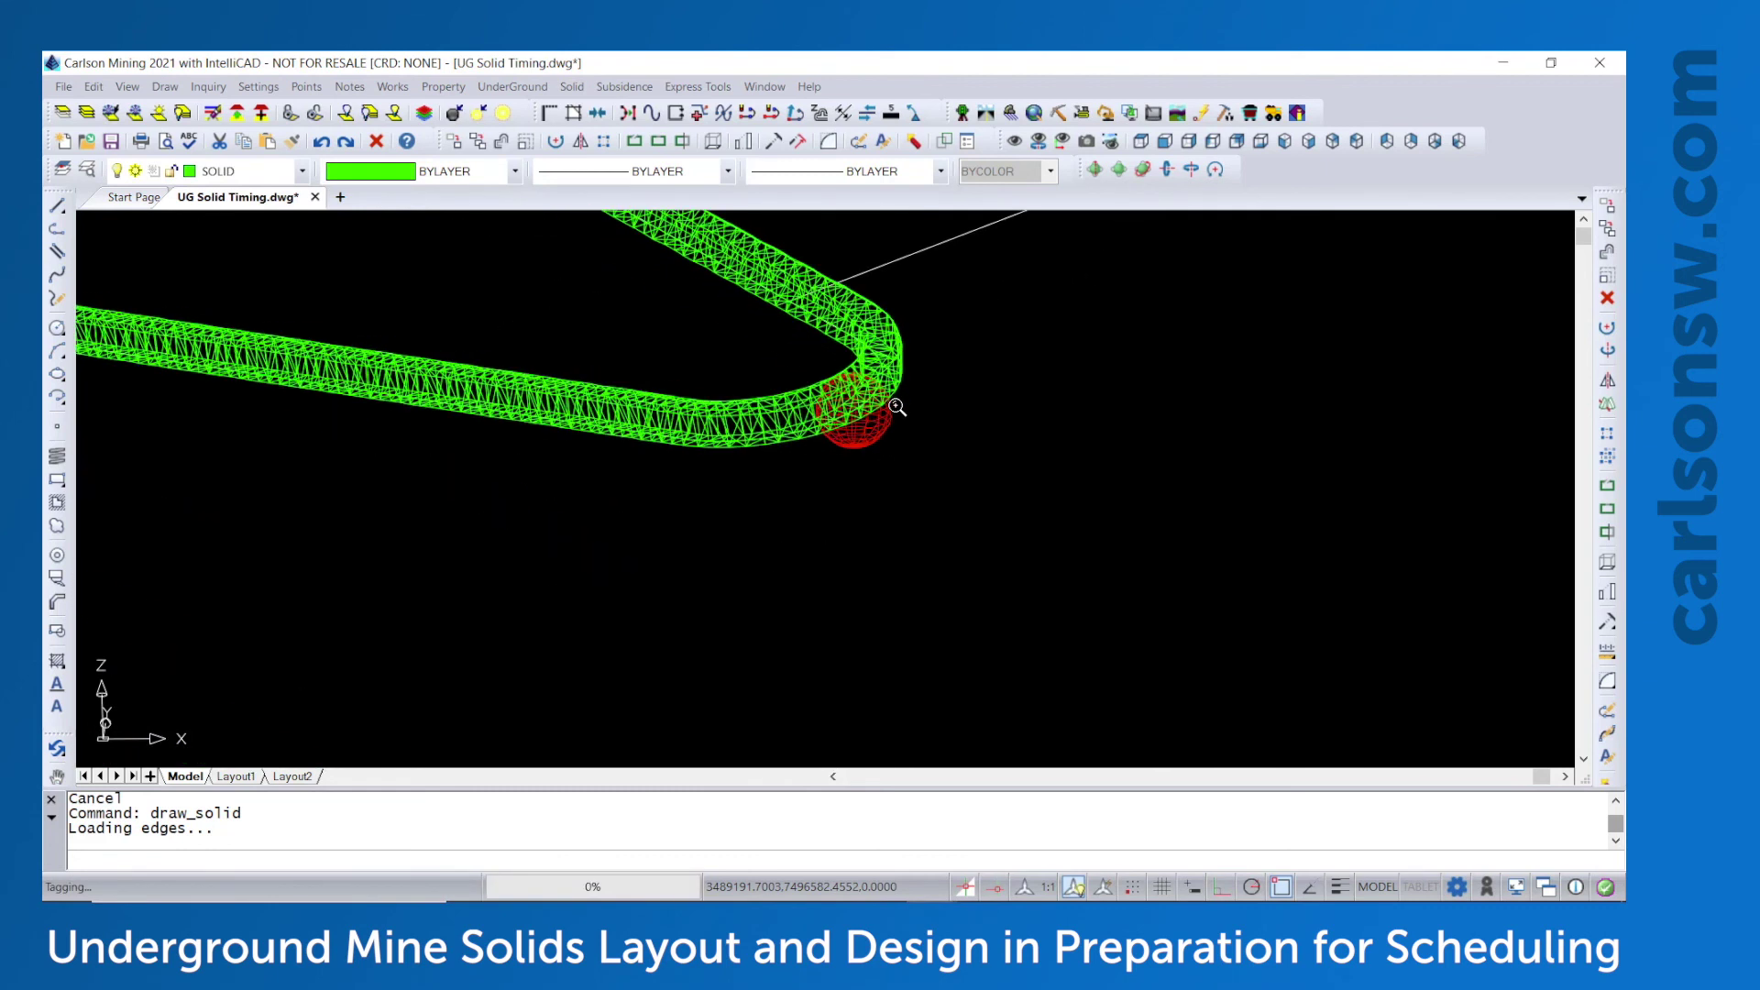
scroll(924, 455, up, 4)
key(Escape)
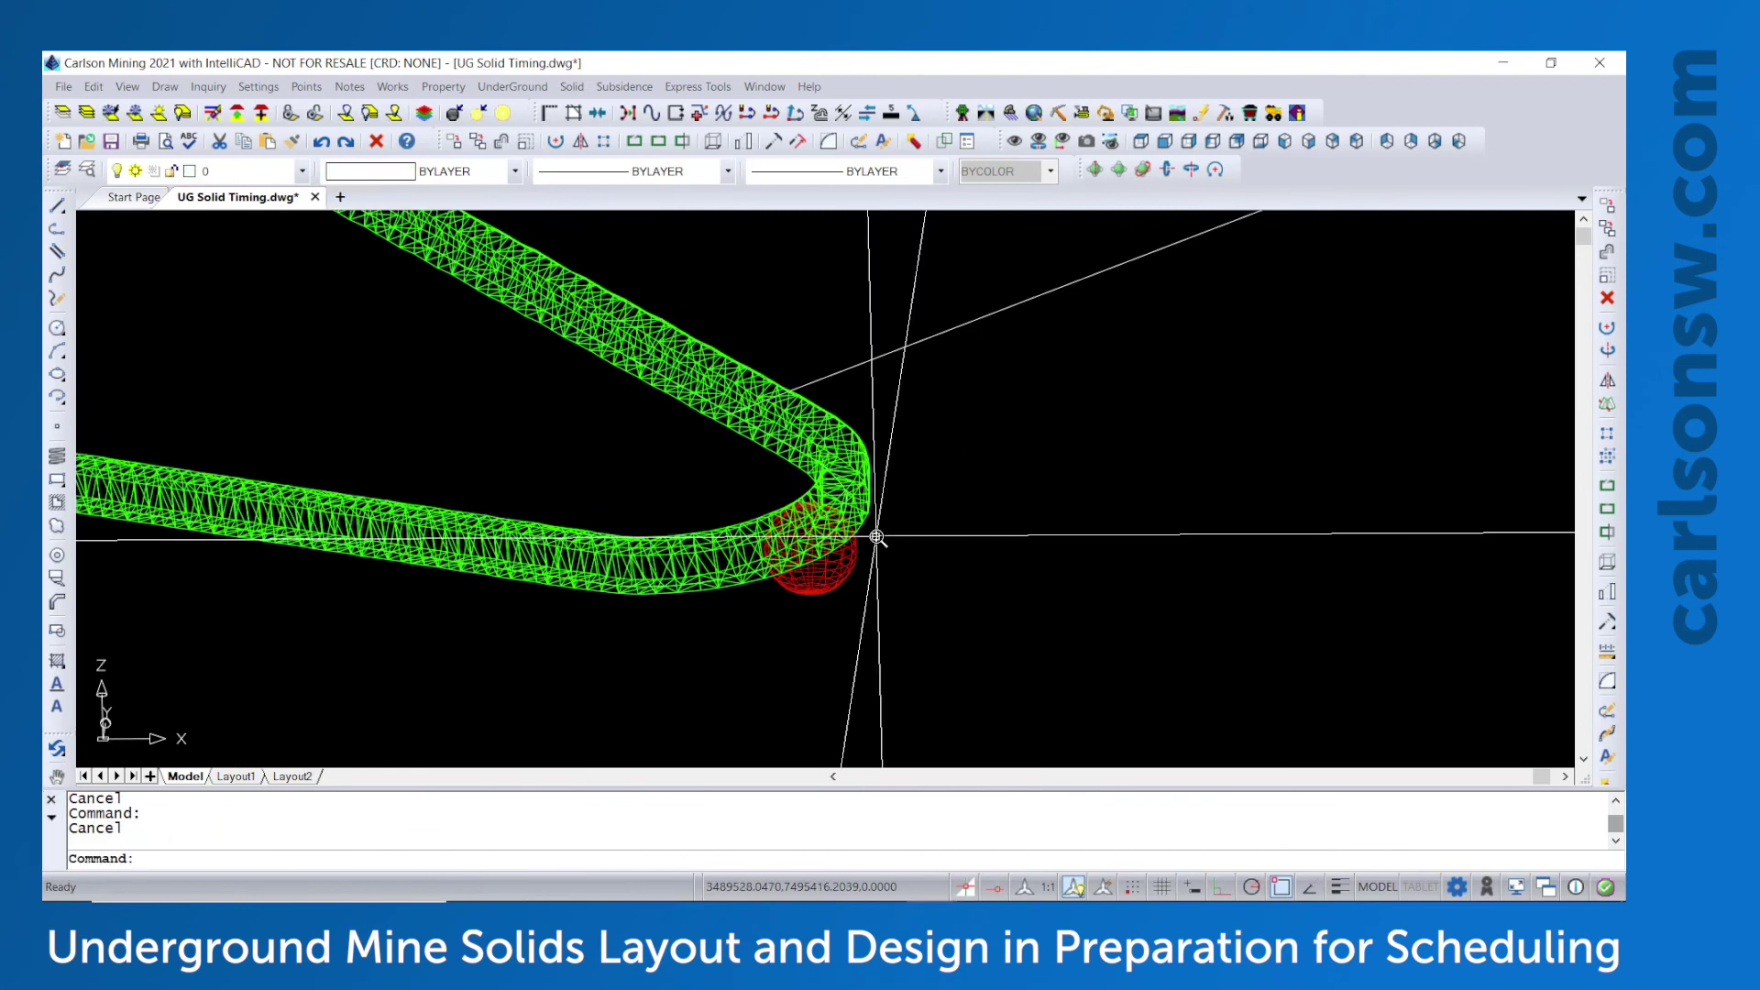
scroll(875, 536, up, 2)
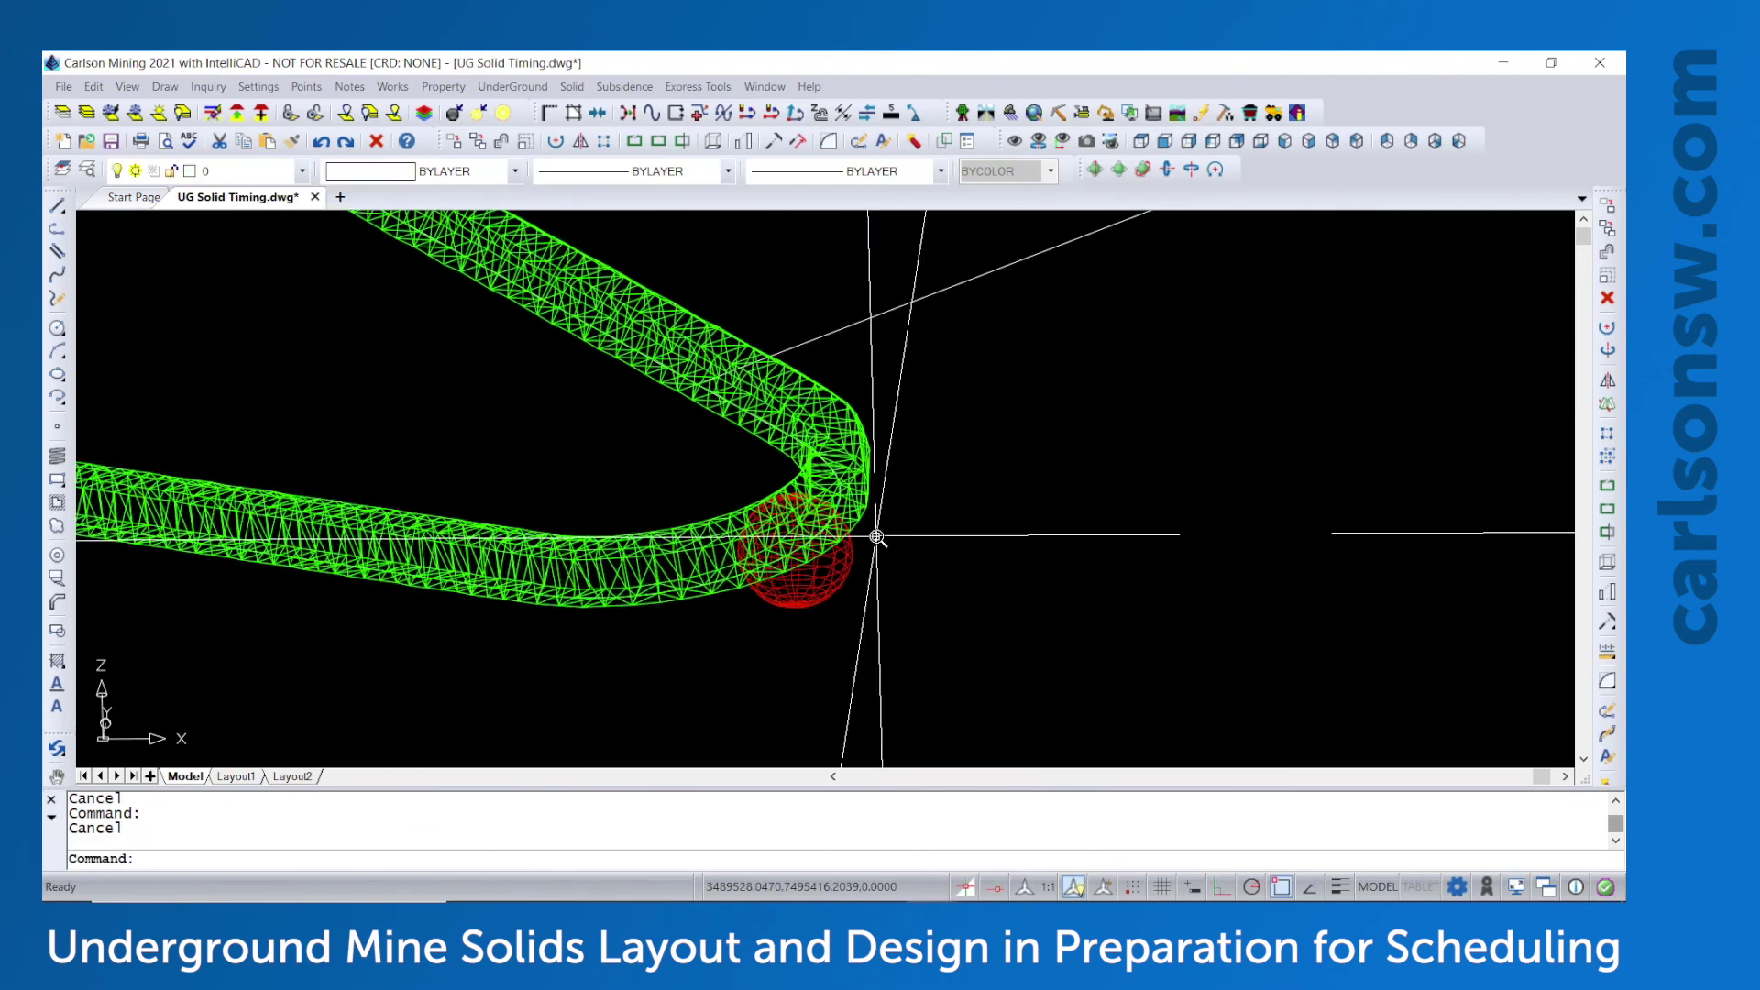
key(Return)
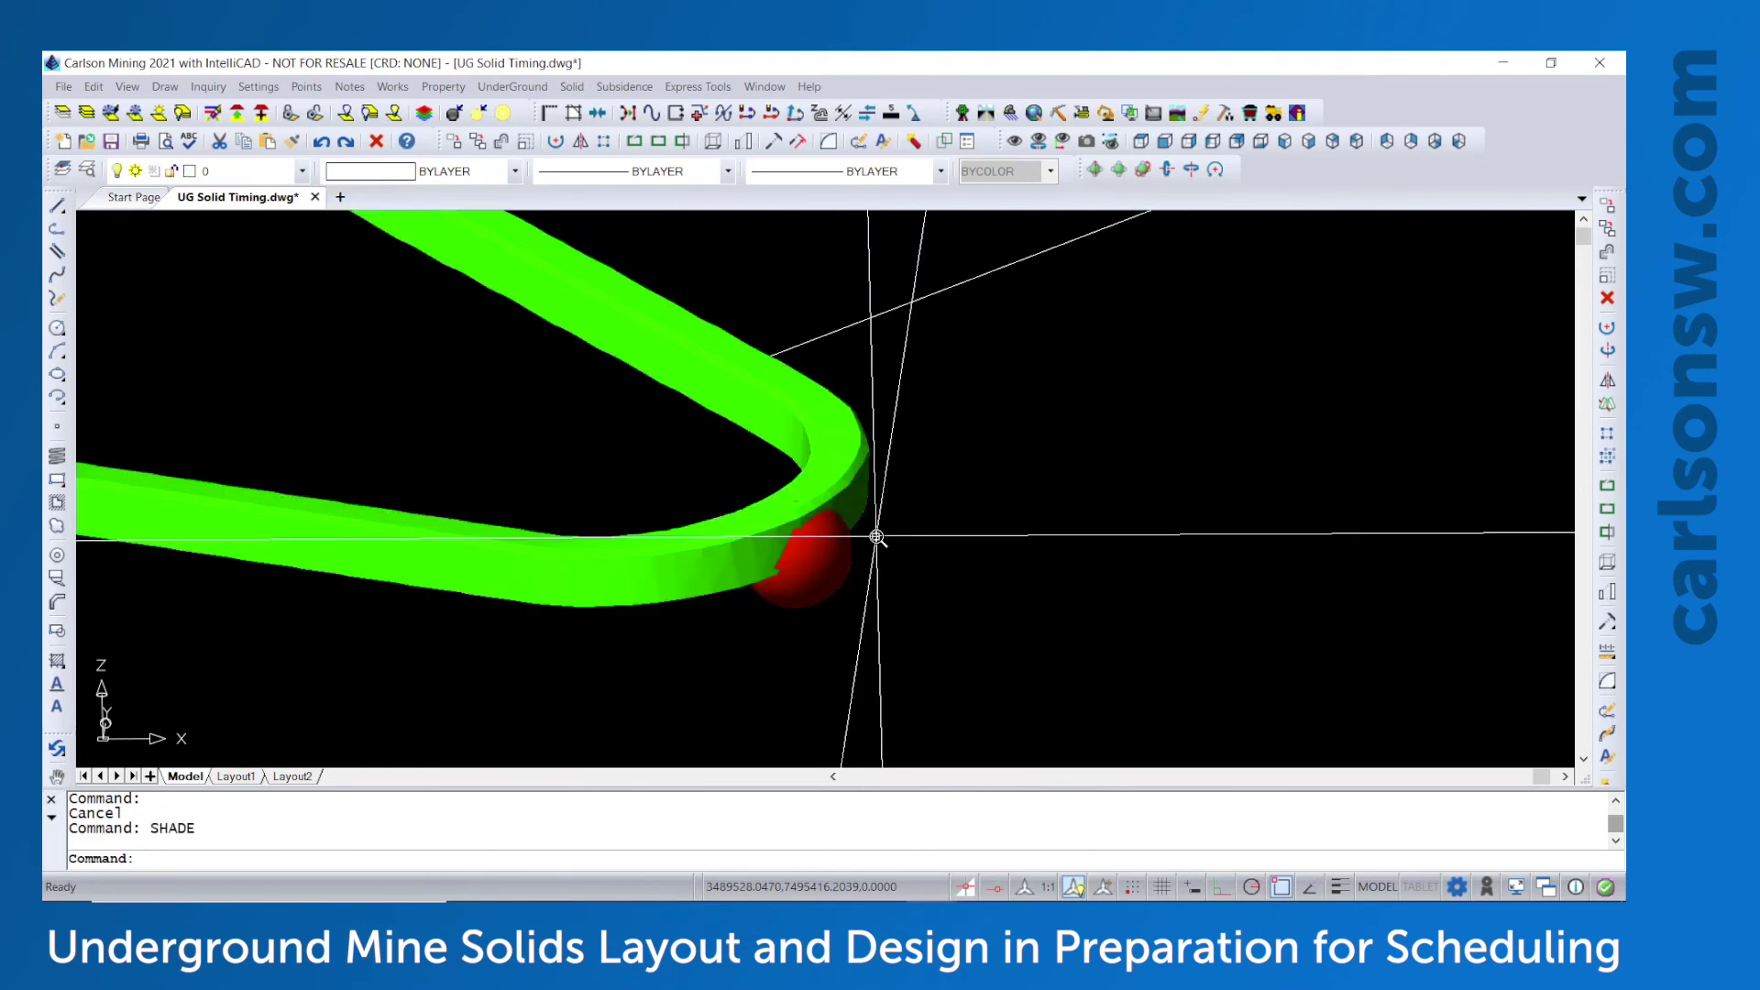
scroll(875, 536, down, 3)
Orbit around the shaded Decline solid to show its zigzag bends meeting the pinpoint spheres
click(1118, 168)
scroll(931, 670, up, 3)
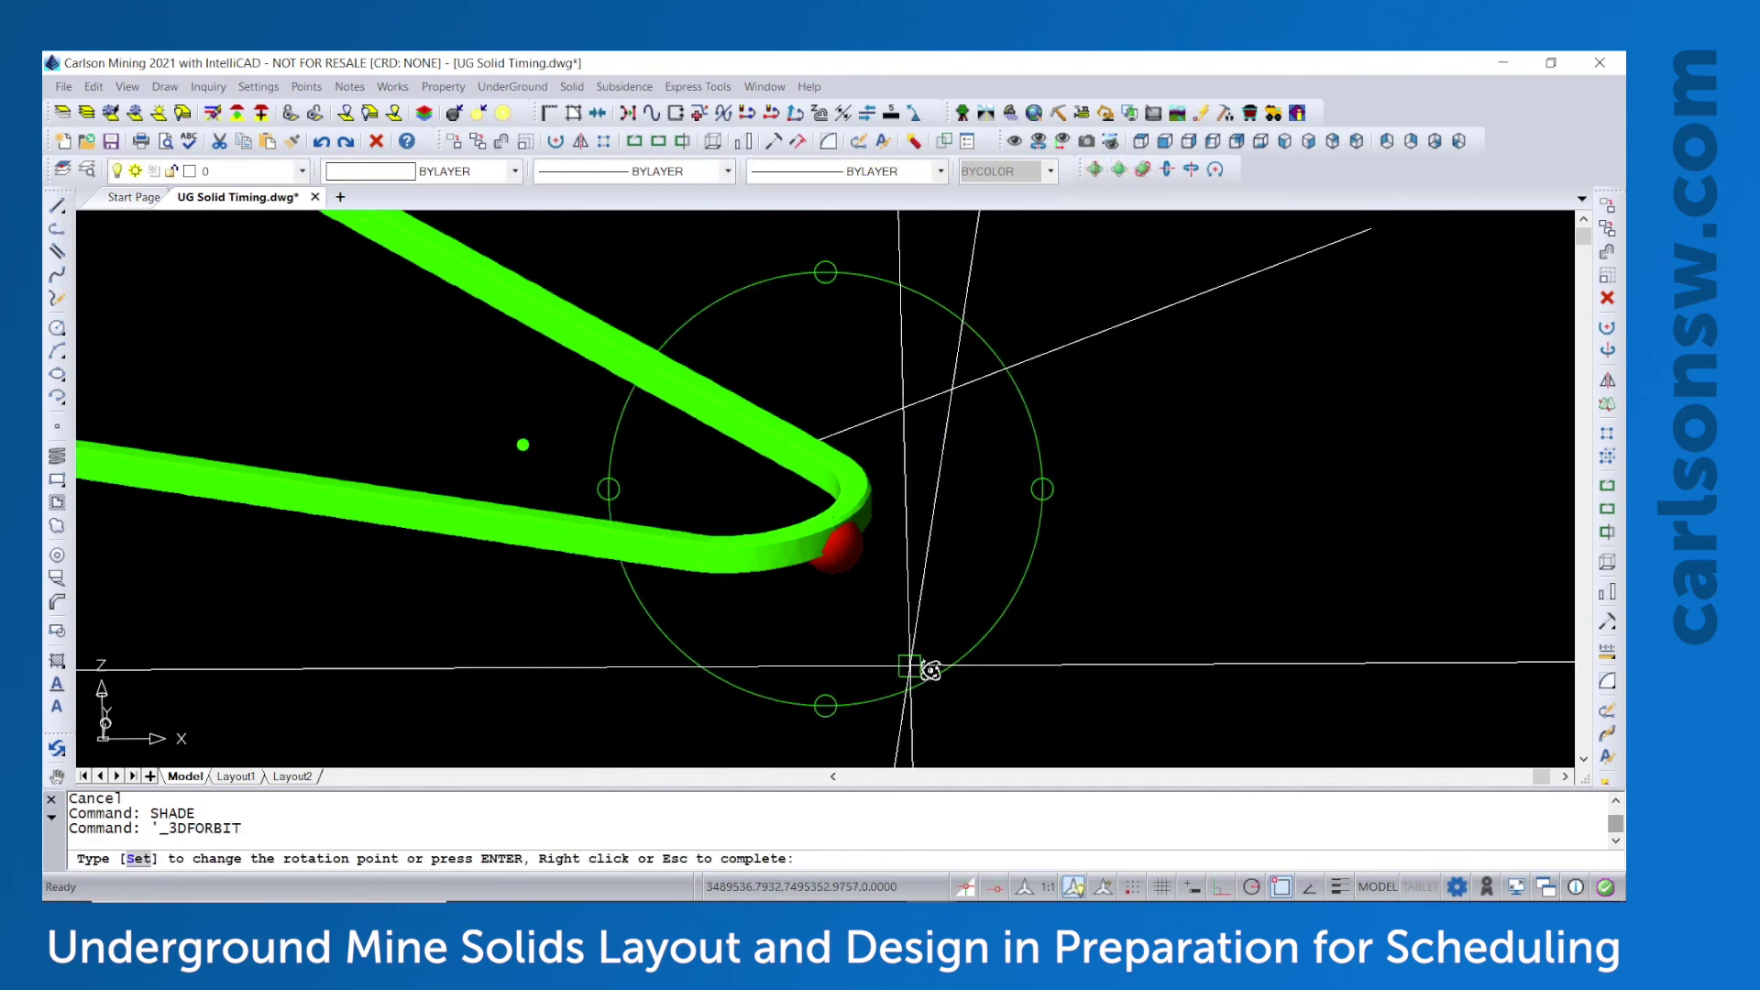
drag(930, 670, 825, 601)
scroll(588, 499, down, 3)
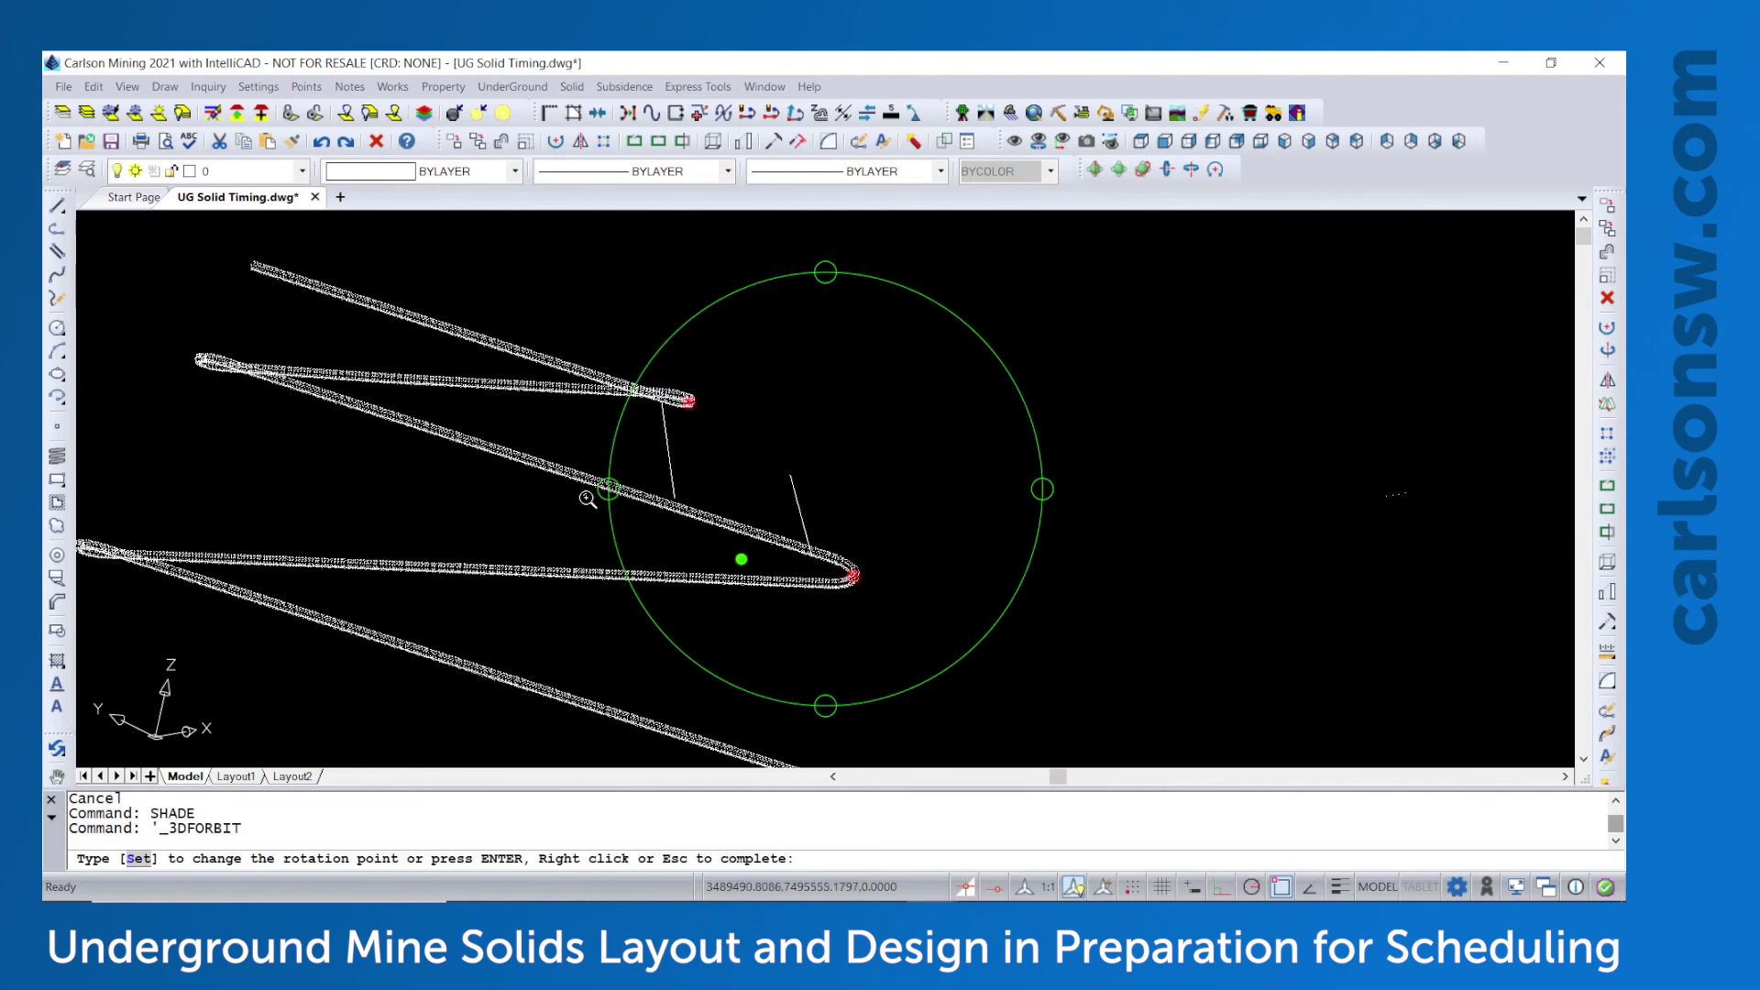
scroll(679, 562, up, 5)
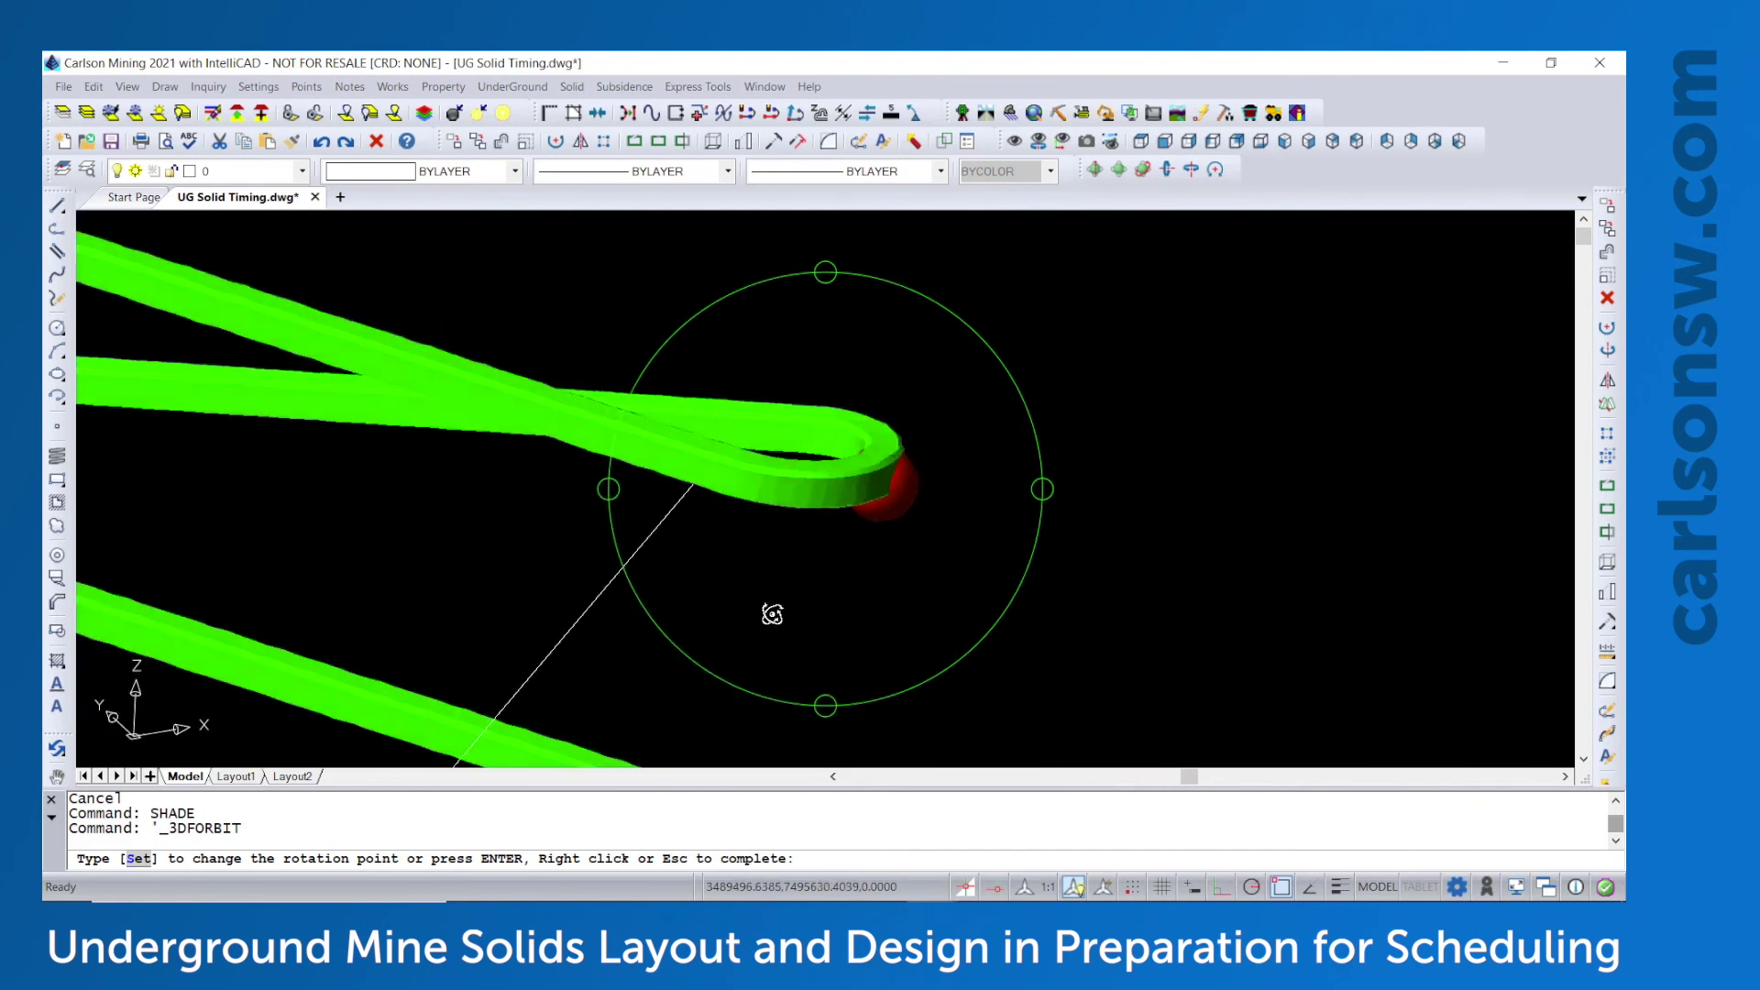
scroll(679, 589, down, 2)
mouse_move(672, 589)
mouse_down()
mouse_move(827, 587)
mouse_move(872, 393)
mouse_up()
mouse_move(844, 558)
mouse_down()
mouse_move(844, 577)
mouse_move(854, 539)
mouse_move(837, 515)
mouse_move(901, 509)
mouse_up()
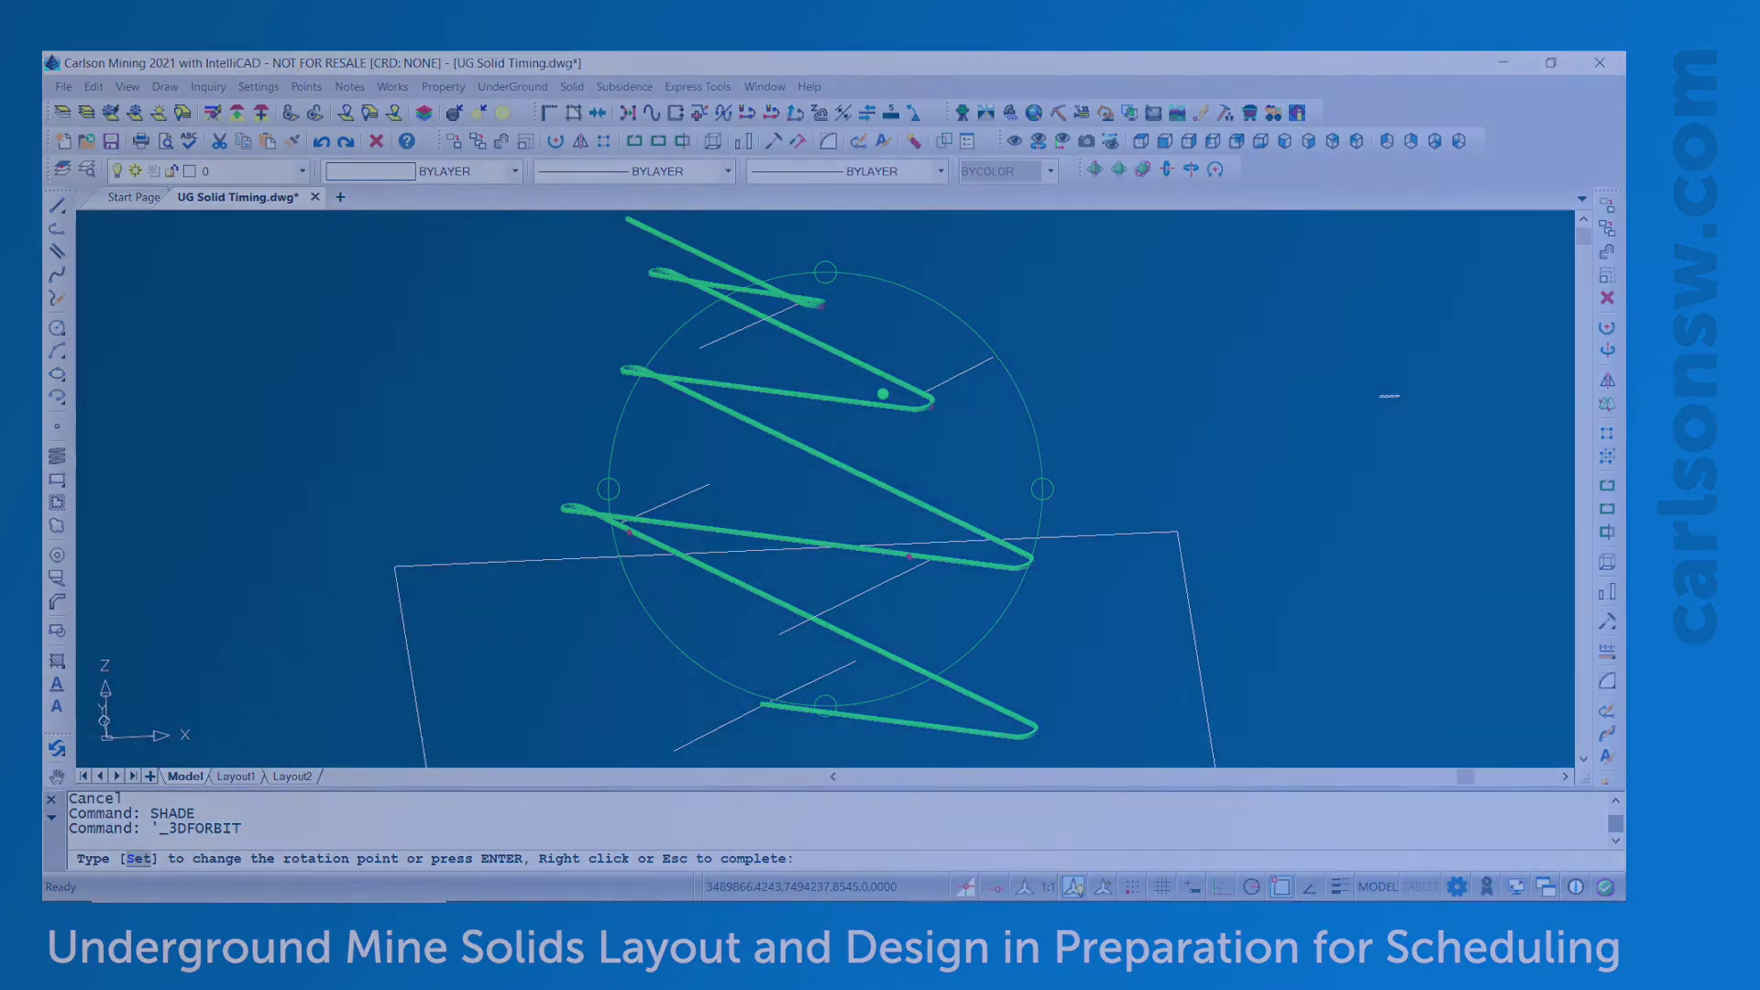